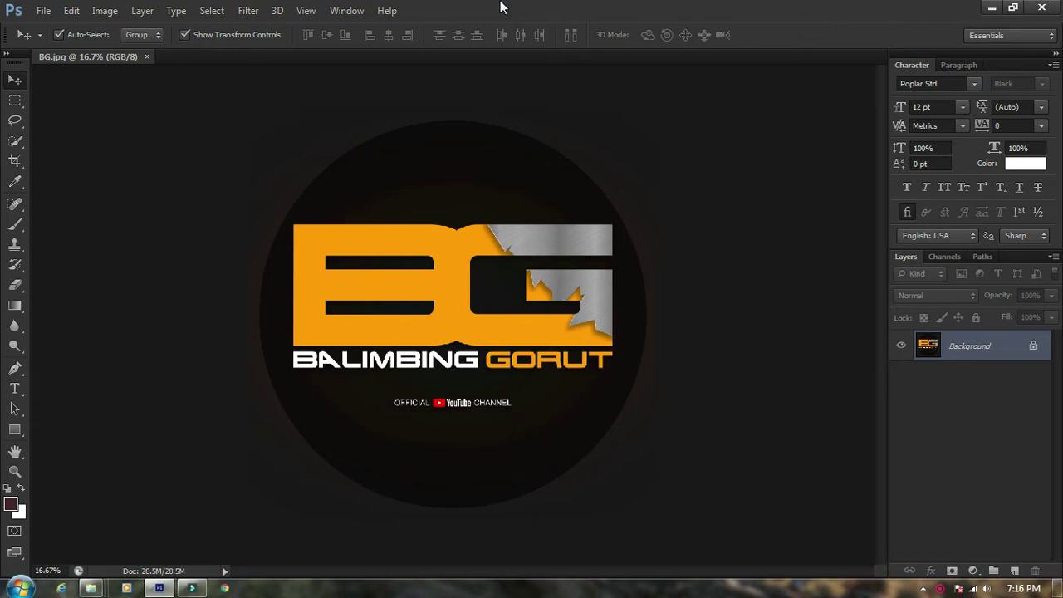
click(736, 205)
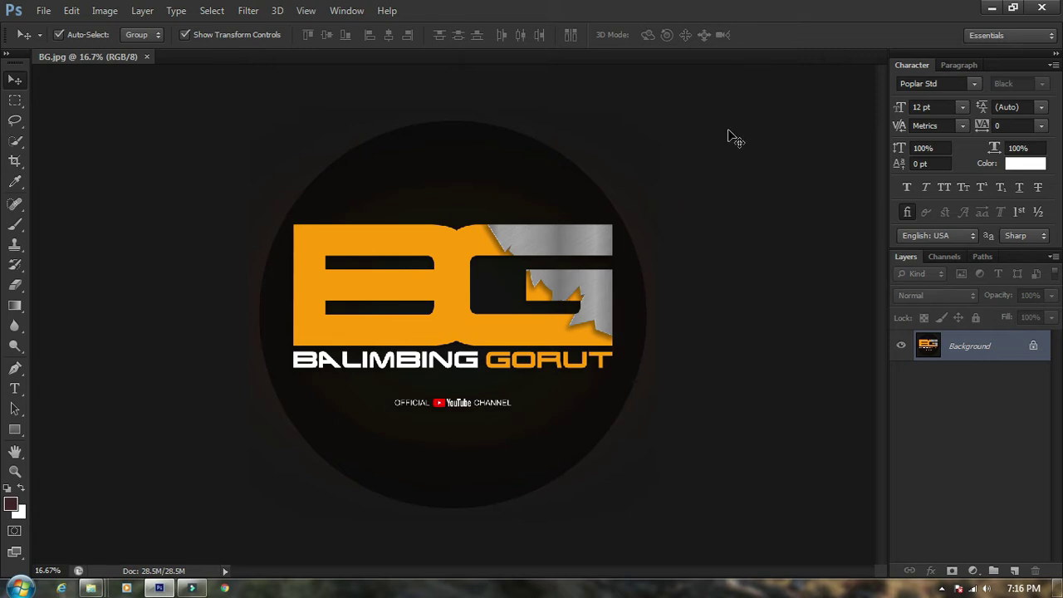
click(206, 440)
Dismiss the Windows color scheme prompt, switch to the PROFIL FB window in the file explorer and go to Local Disk (D:)
click(93, 589)
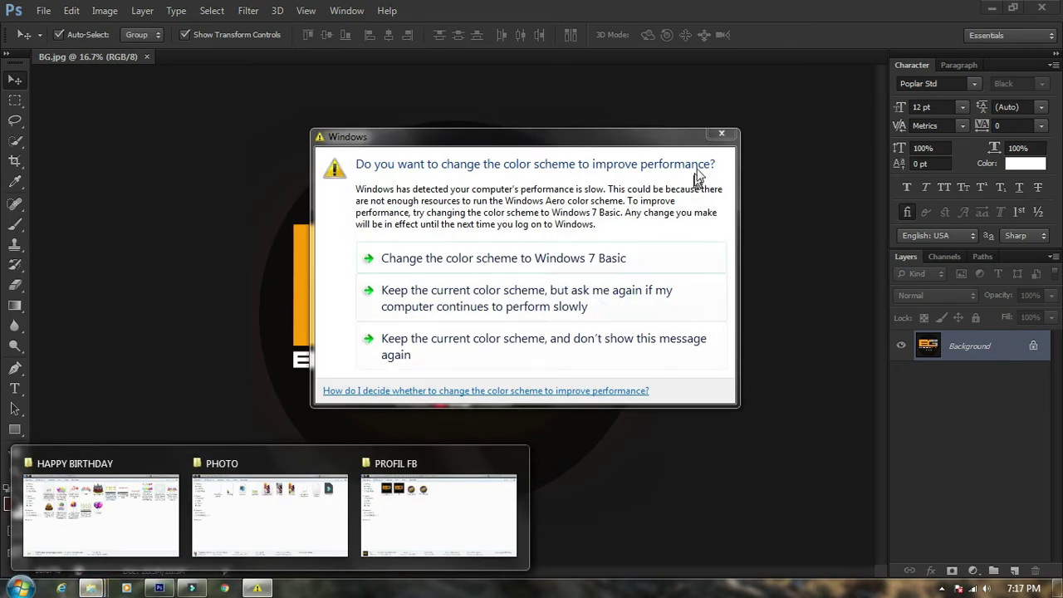
click(721, 134)
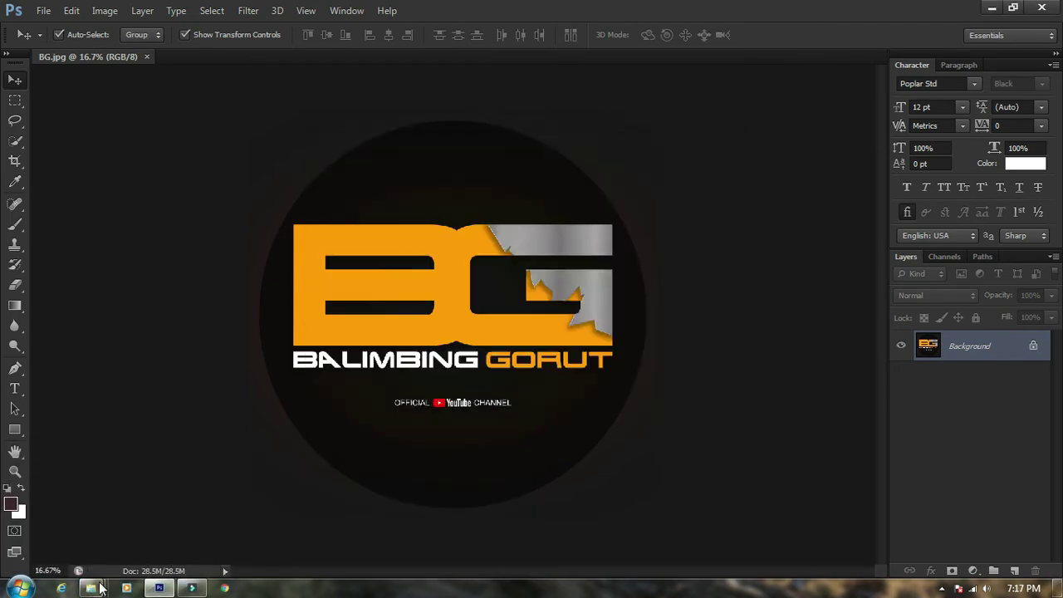
click(97, 588)
mouse_move(468, 532)
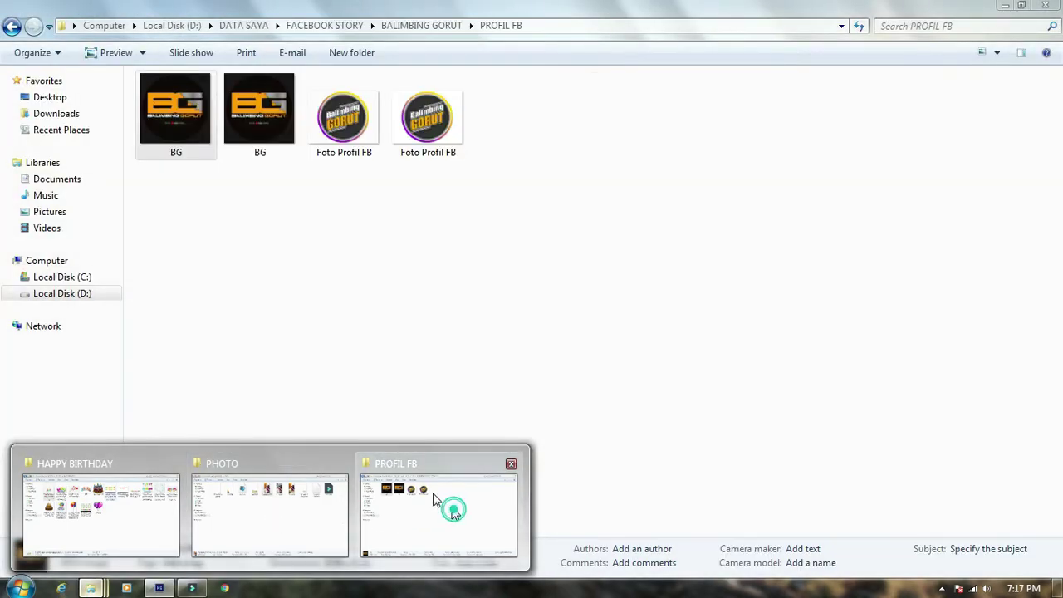
click(452, 507)
click(87, 295)
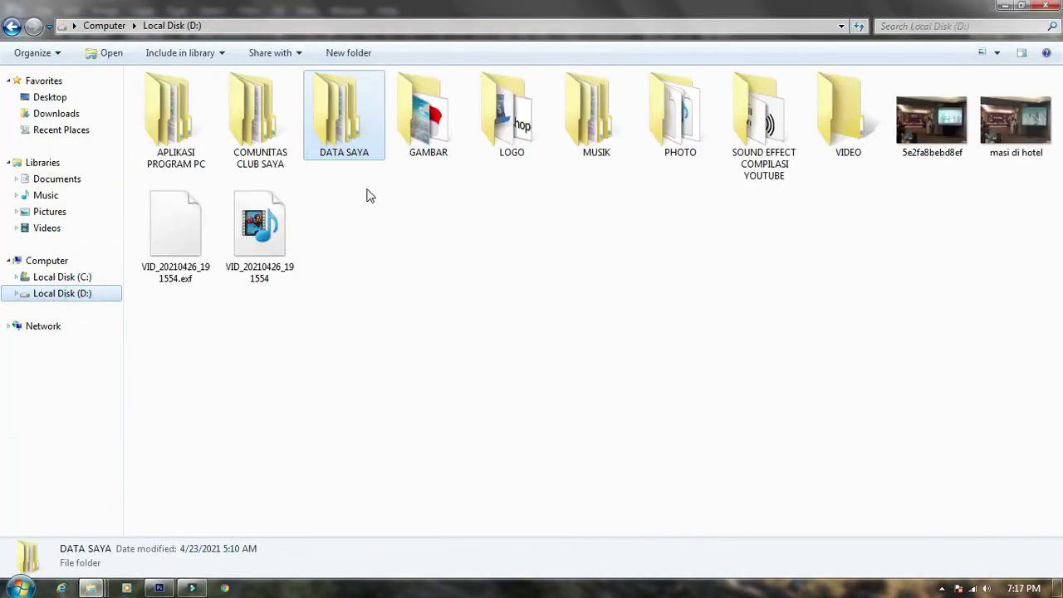
Browse through DATA SAYA, YOUTUBE STUDIO and Konten Project into the folder Pray for KRI Nanggala 402 (Blum ada project)
double_click(368, 140)
double_click(356, 133)
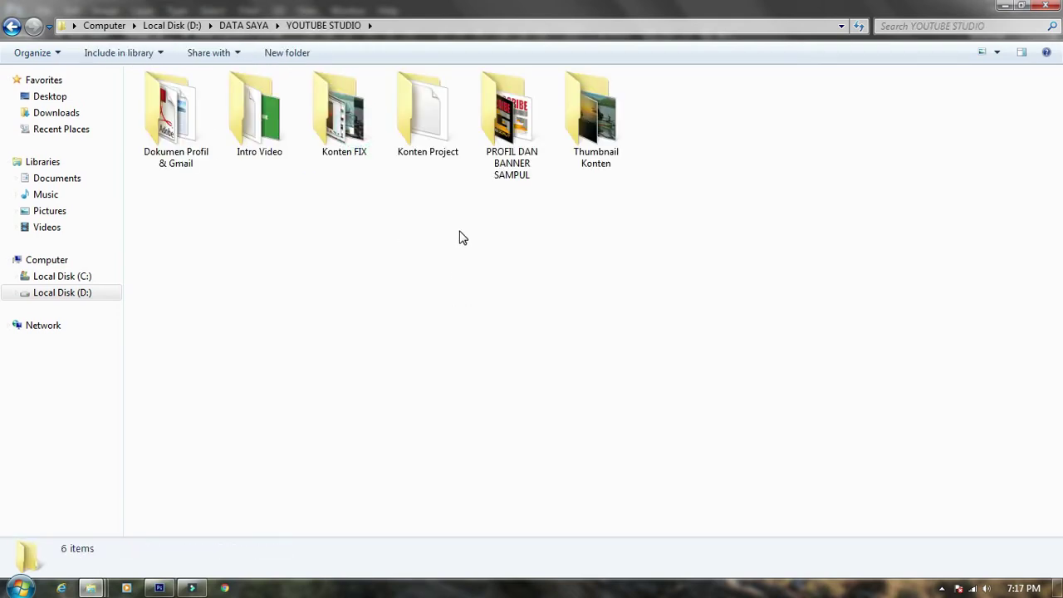
double_click(439, 143)
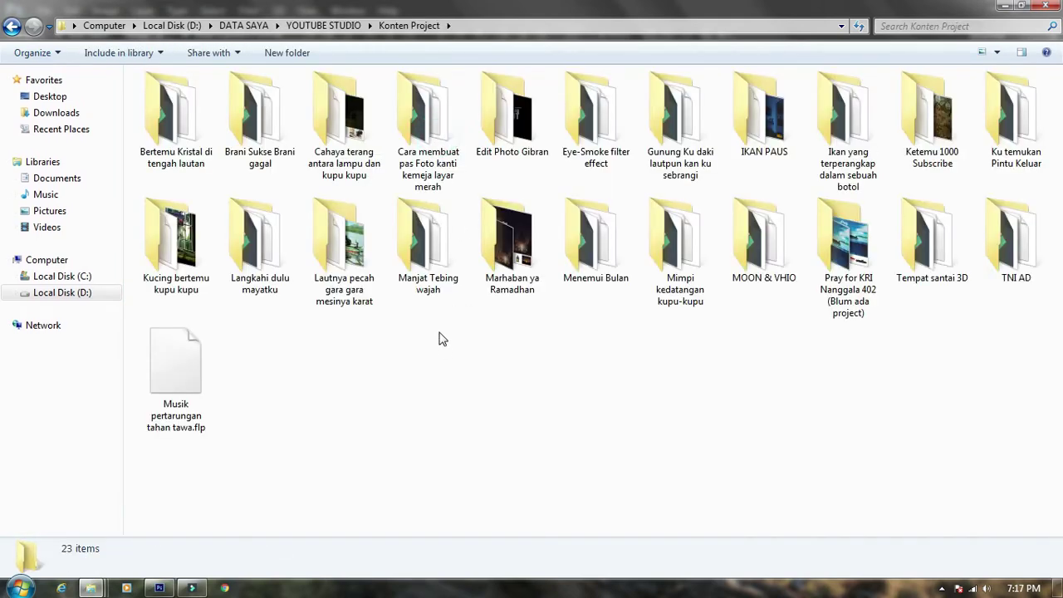
click(869, 318)
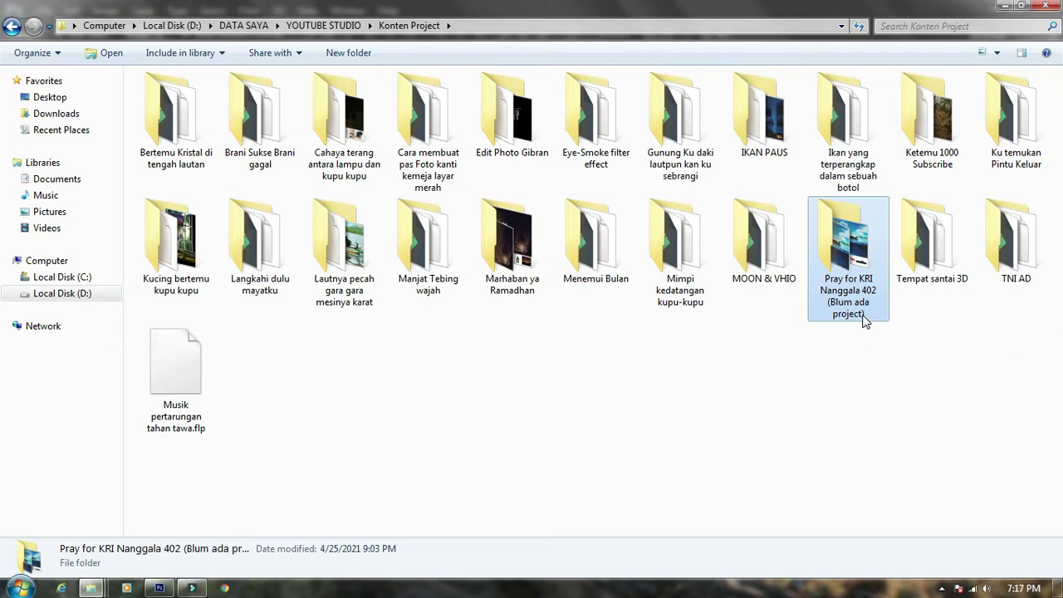
double_click(858, 258)
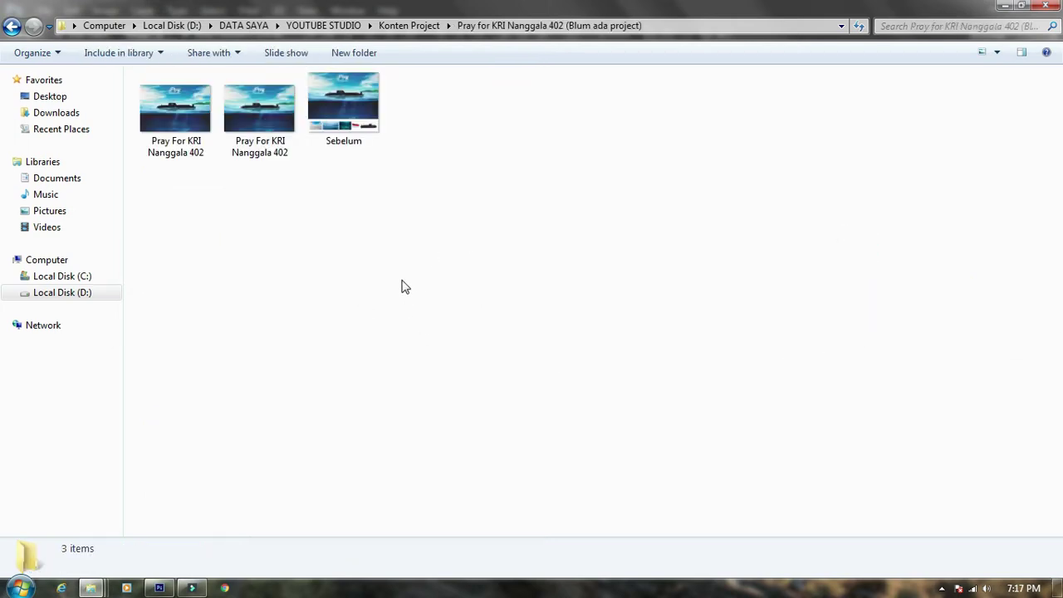
Open the TIF file Pray For KRI Nanggala 402 in Photoshop and deselect its active layer group
click(280, 123)
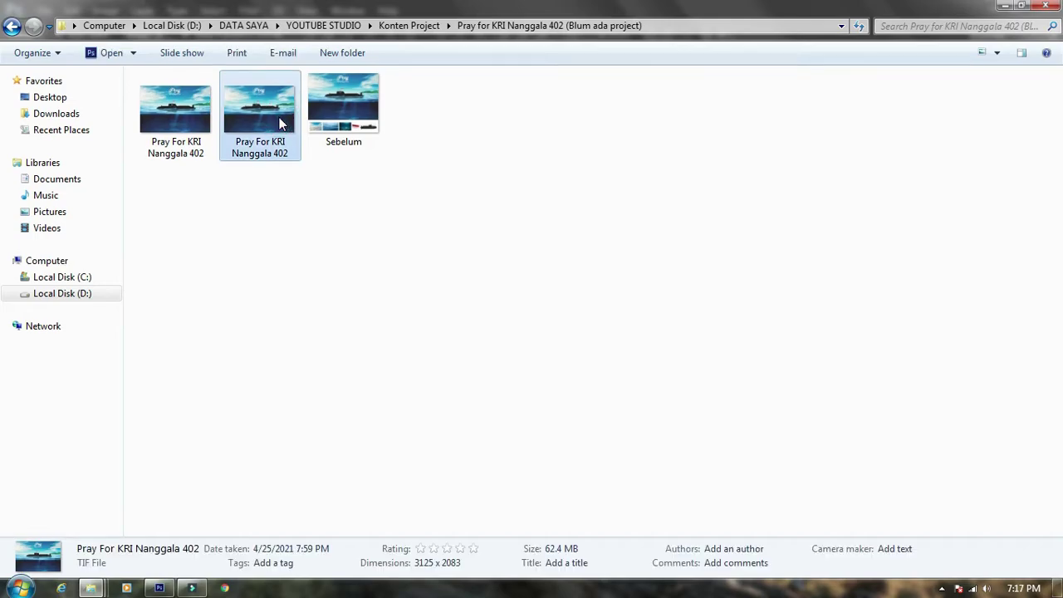
double_click(279, 123)
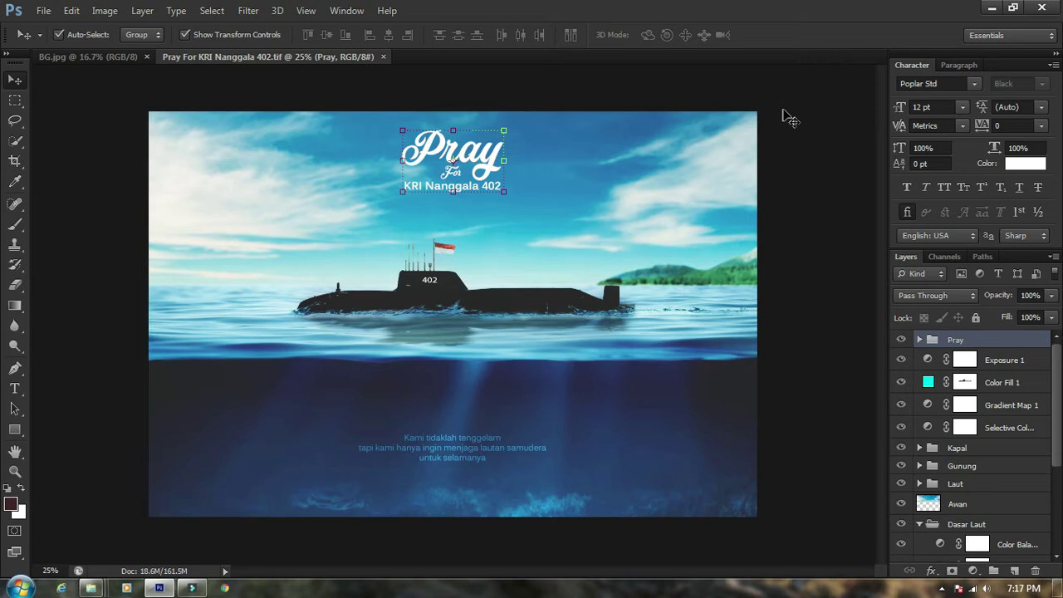
click(789, 118)
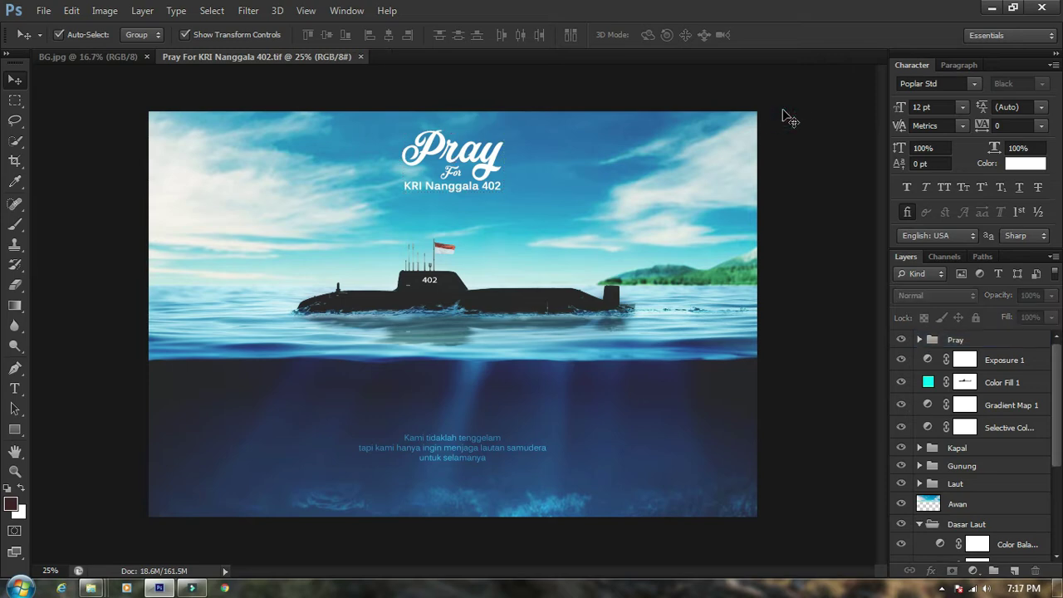
click(487, 9)
scroll(789, 113, up, 1)
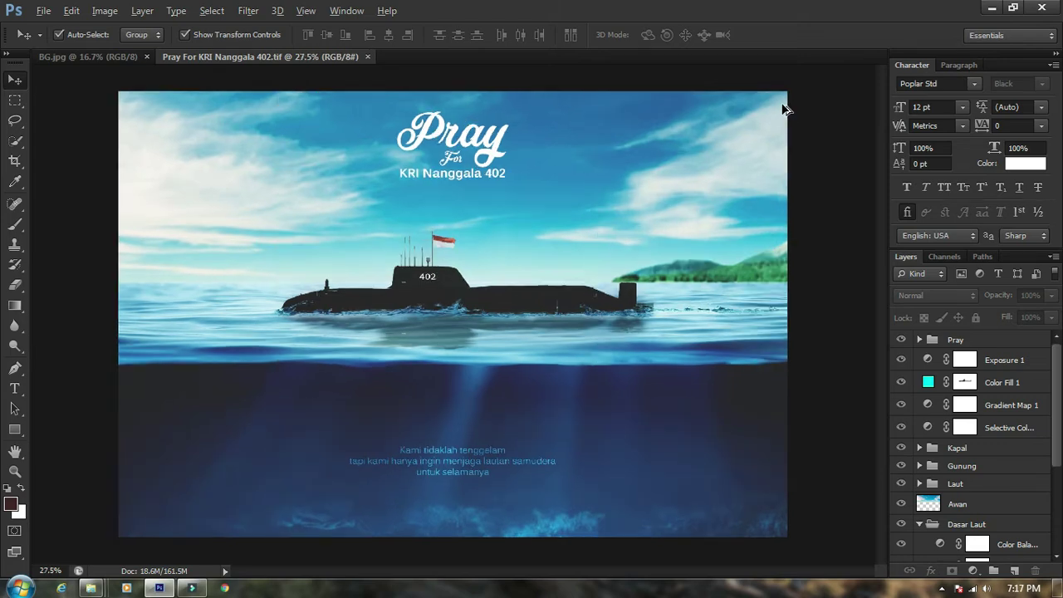
key(alt)
Collapse the Dasar Laut group and hide the Pray group with the Exposure 1, Color Fill 1, Gradient Map 1 and Selective Color layers
click(919, 524)
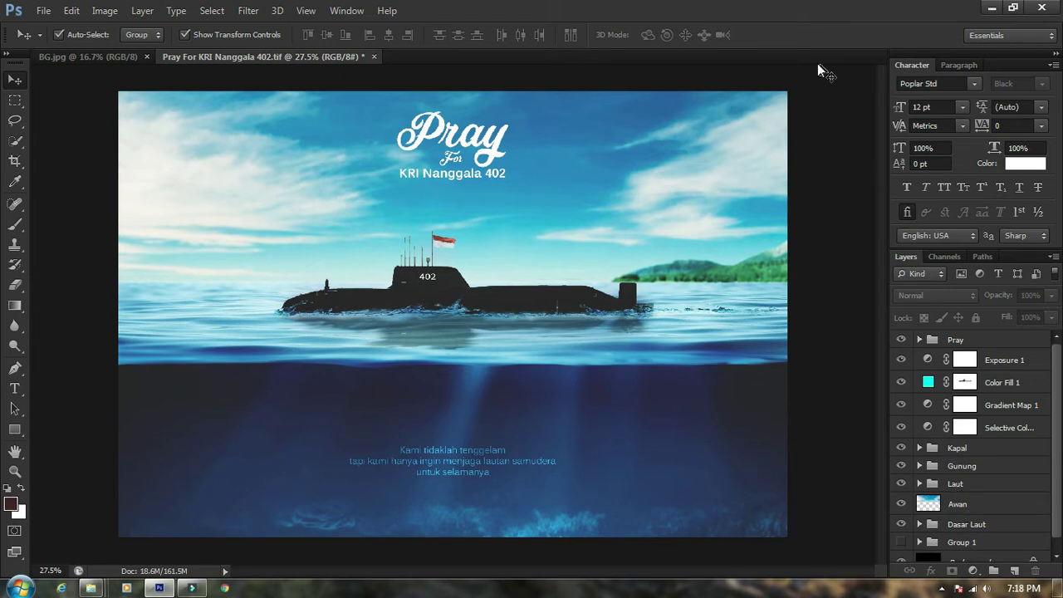
click(837, 204)
click(817, 238)
click(902, 339)
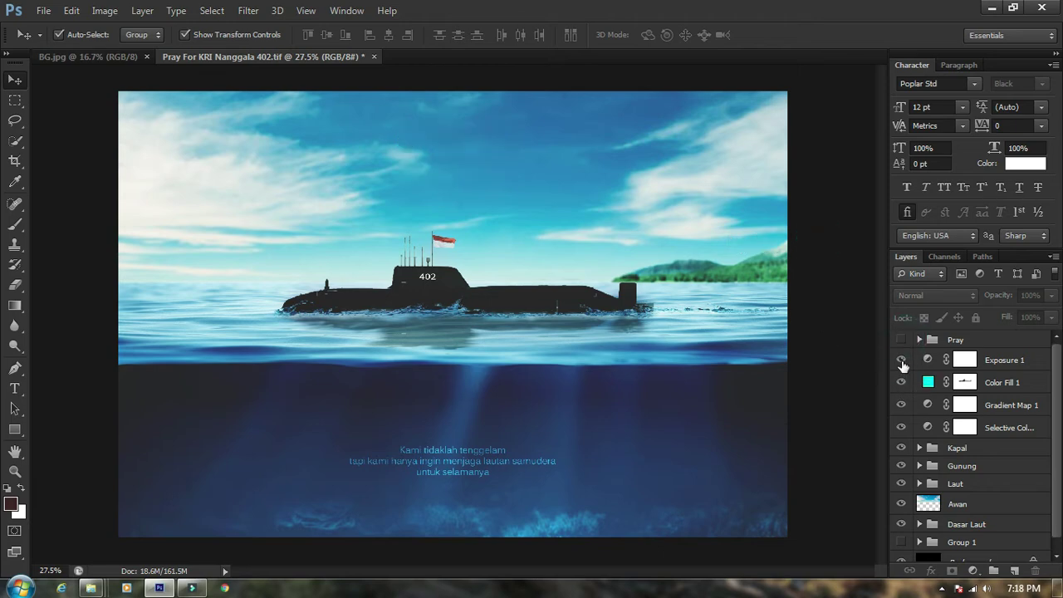
click(901, 360)
click(901, 382)
click(901, 404)
click(901, 427)
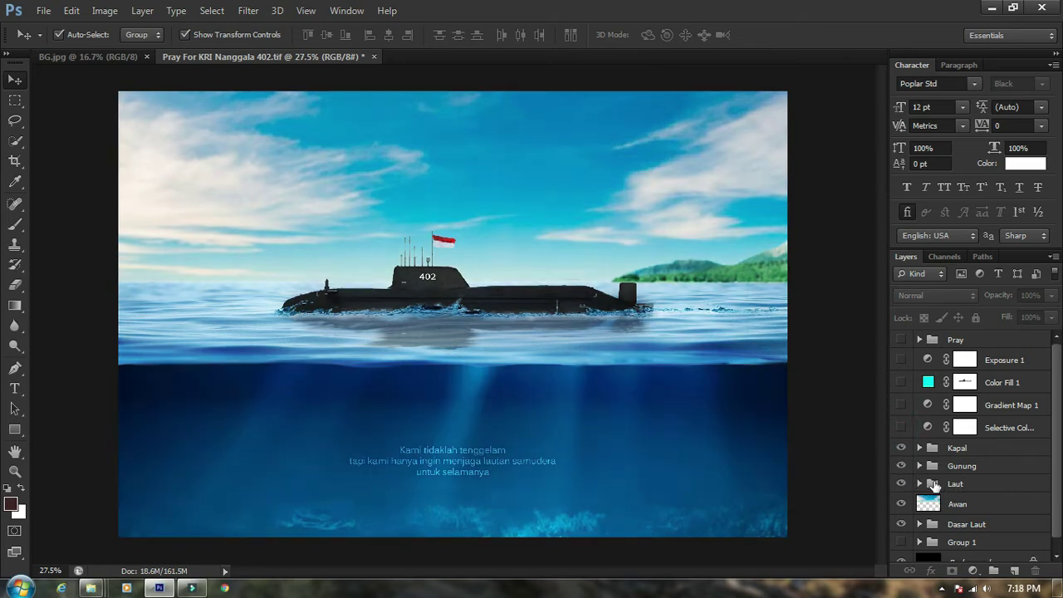
Expand the Kapal group and hide the color adjustment layer clipped to Group 2
scroll(944, 492, down, 1)
click(944, 528)
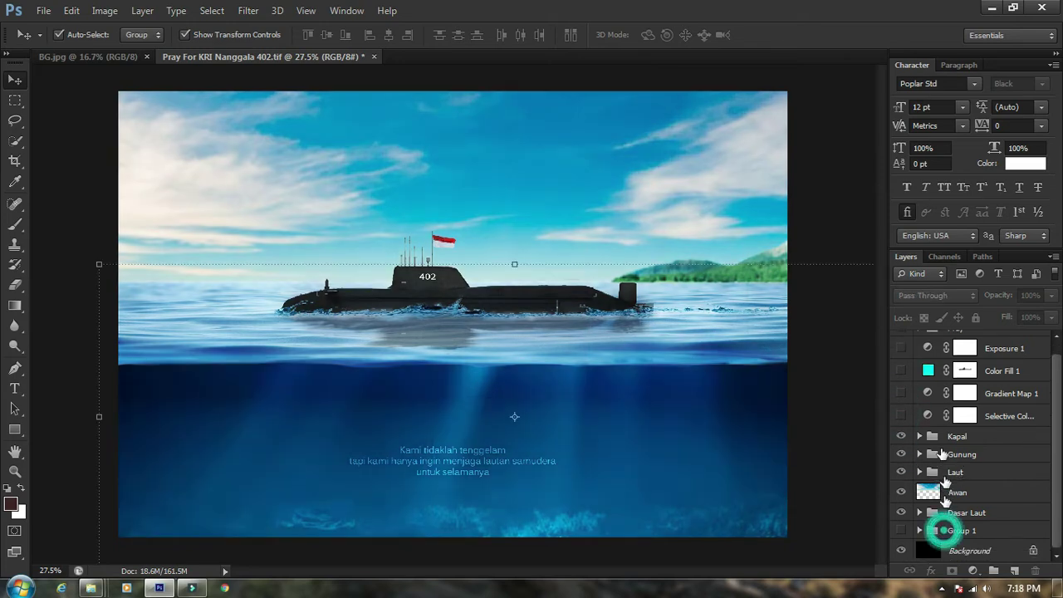
click(920, 437)
scroll(968, 431, down, 2)
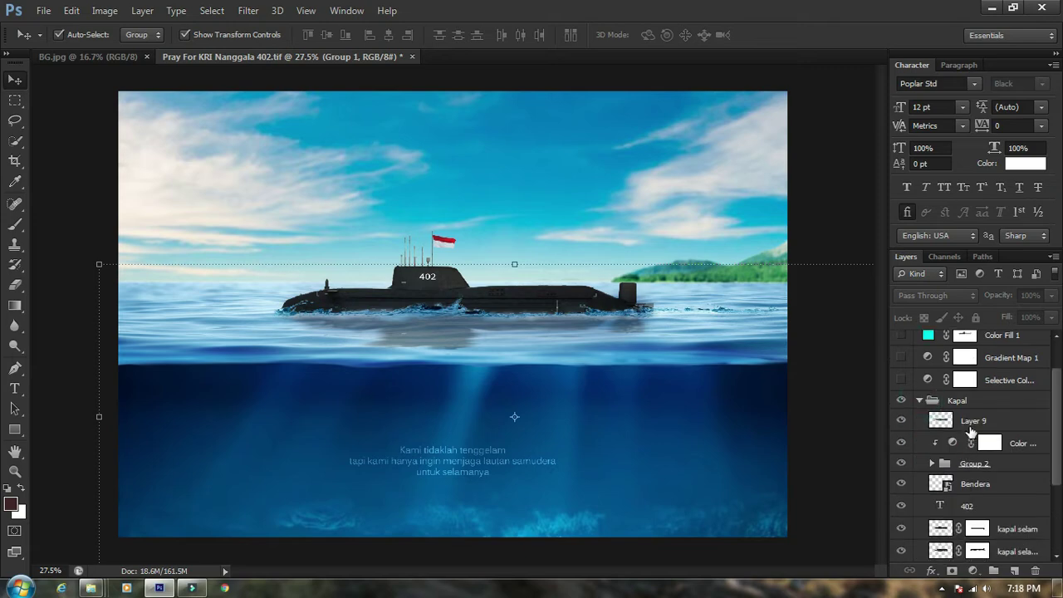
scroll(978, 428, down, 1)
click(904, 424)
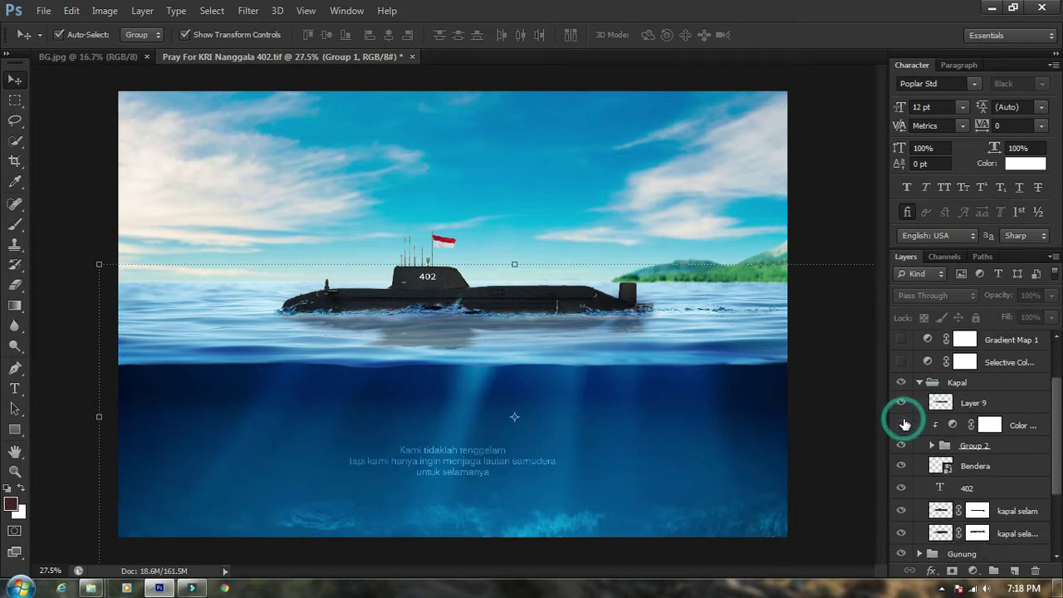
click(904, 424)
click(904, 424)
click(904, 424)
click(904, 424)
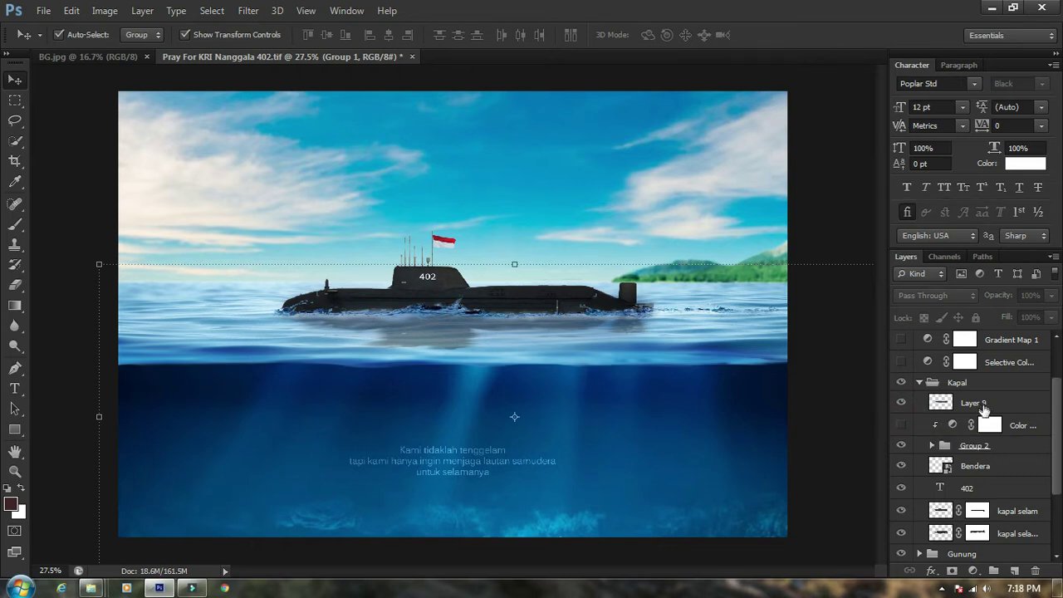
Expand Group 2 inside the Kapal group and hide its three masked layers
click(931, 444)
scroll(968, 446, down, 1)
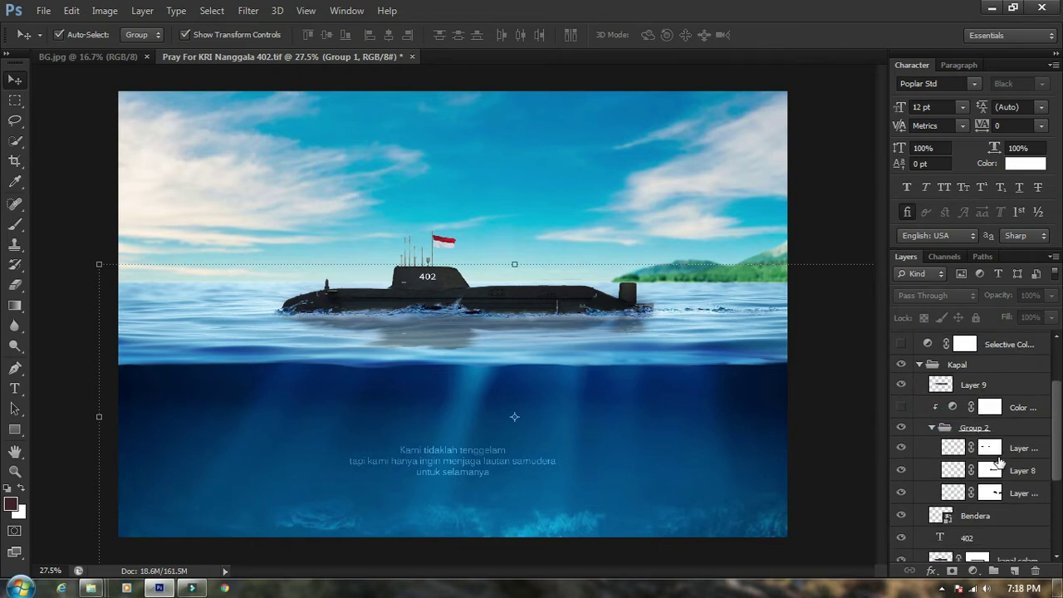
click(903, 449)
click(904, 471)
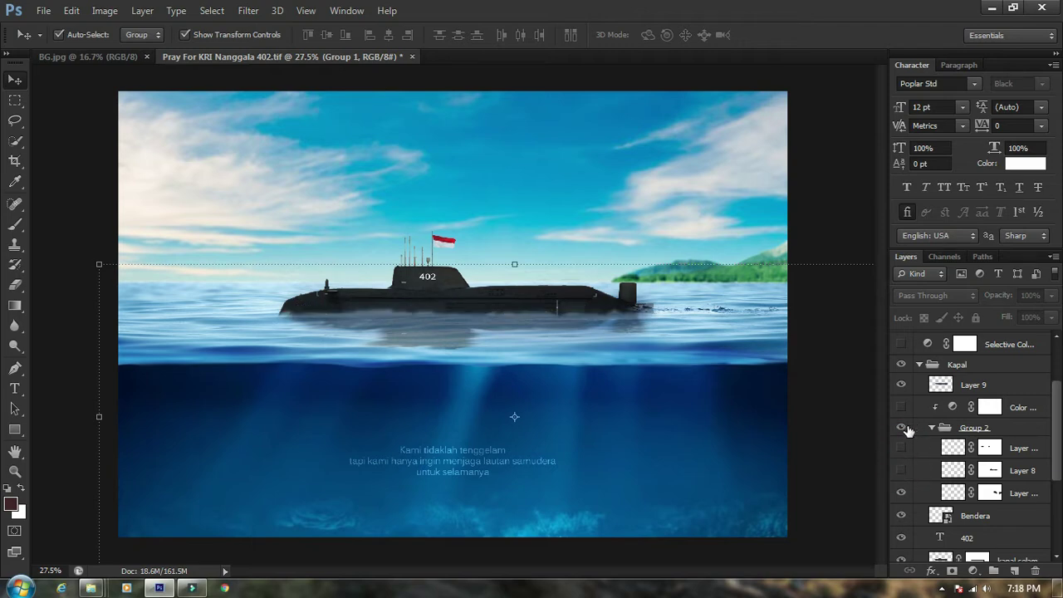
scroll(907, 499, down, 5)
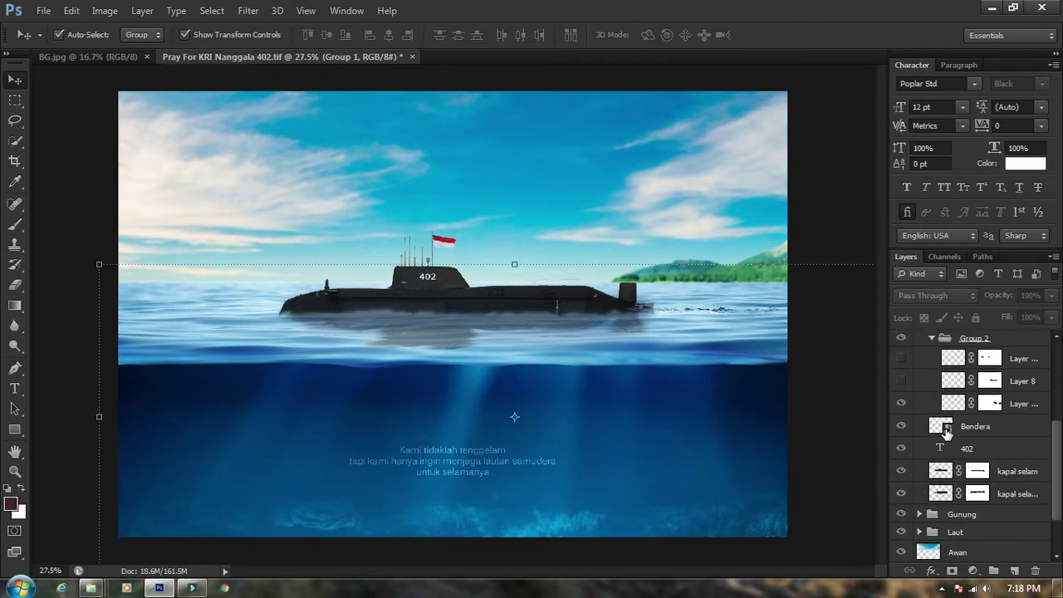
click(902, 403)
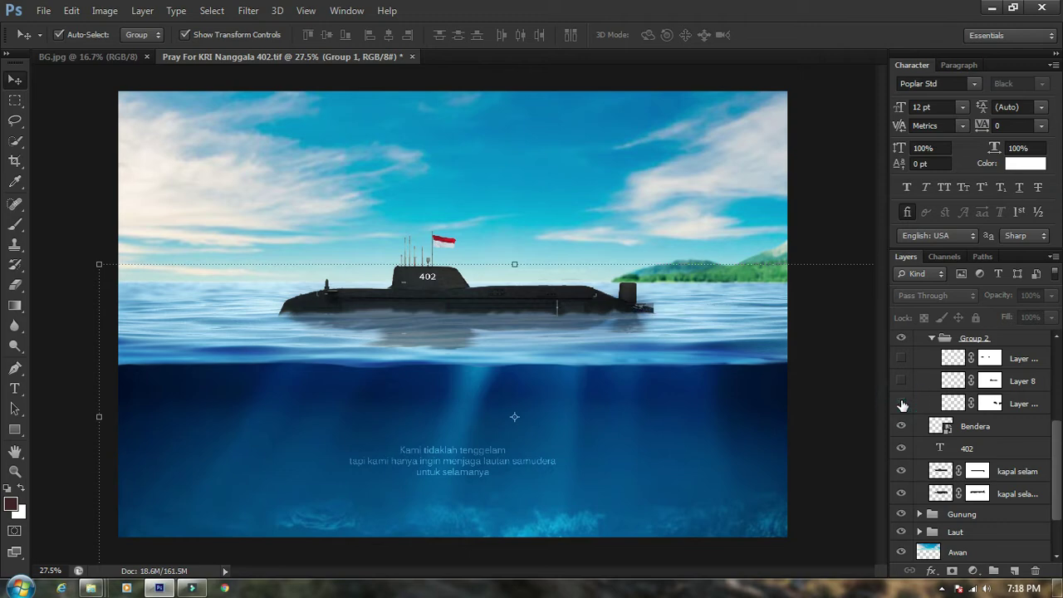
click(901, 403)
click(901, 403)
Toggle the Bendera layer and both kapal selam layers off and on to examine what each contributes
click(902, 427)
click(902, 427)
click(902, 471)
click(901, 471)
click(902, 493)
click(902, 493)
Expand the Gunung group to show its layers
scroll(904, 494, down, 3)
scroll(910, 486, down, 1)
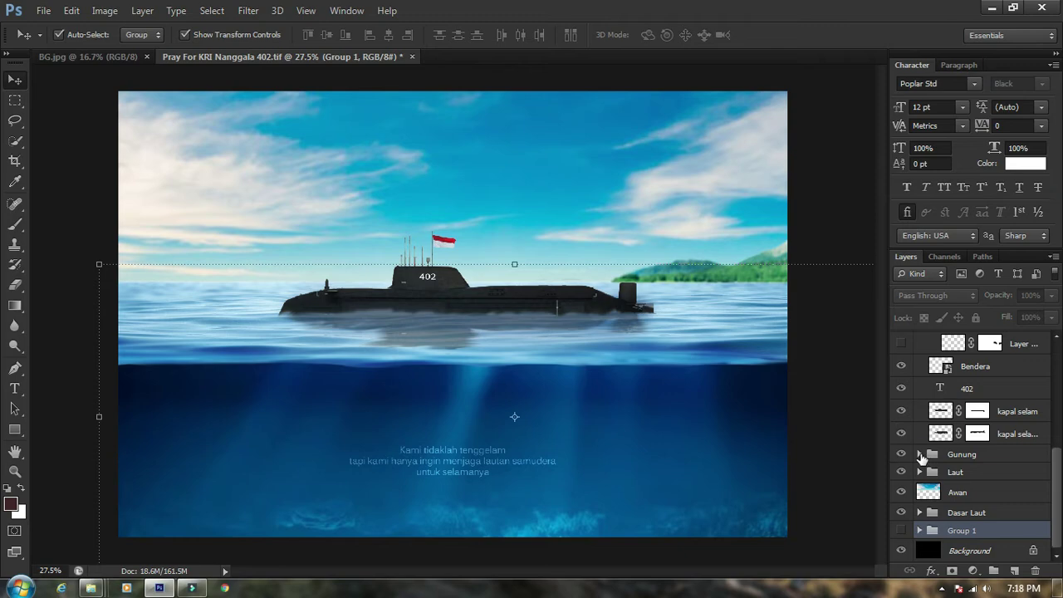
click(919, 454)
scroll(922, 462, down, 3)
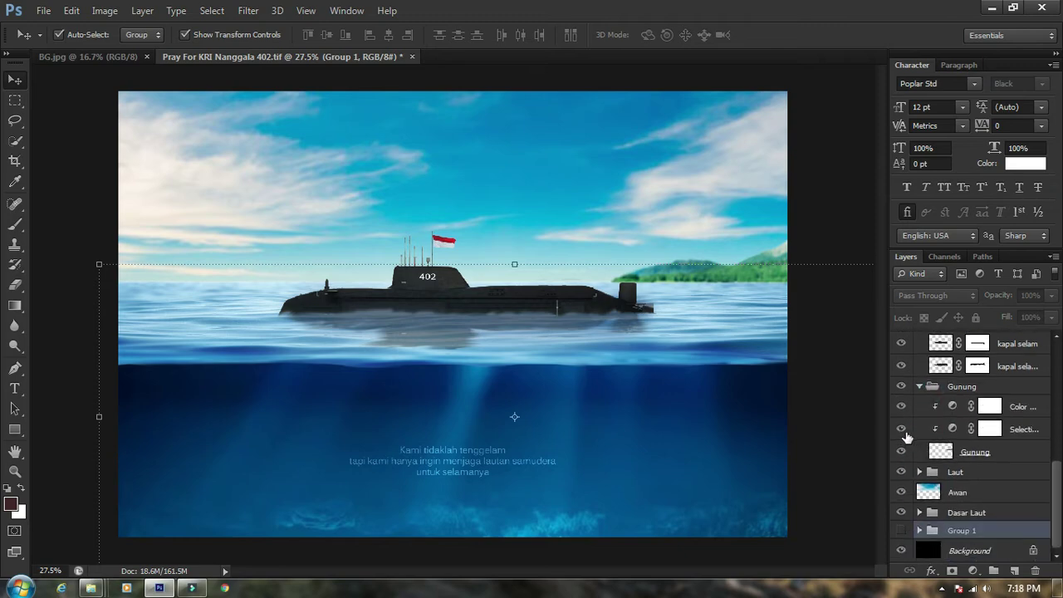
key(F8)
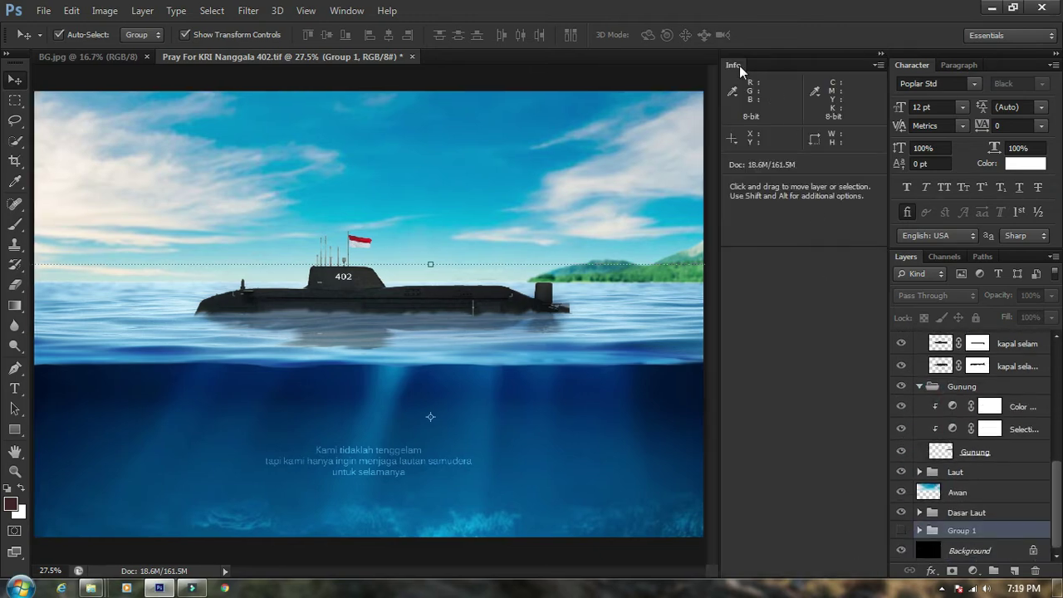
right_click(740, 66)
click(755, 72)
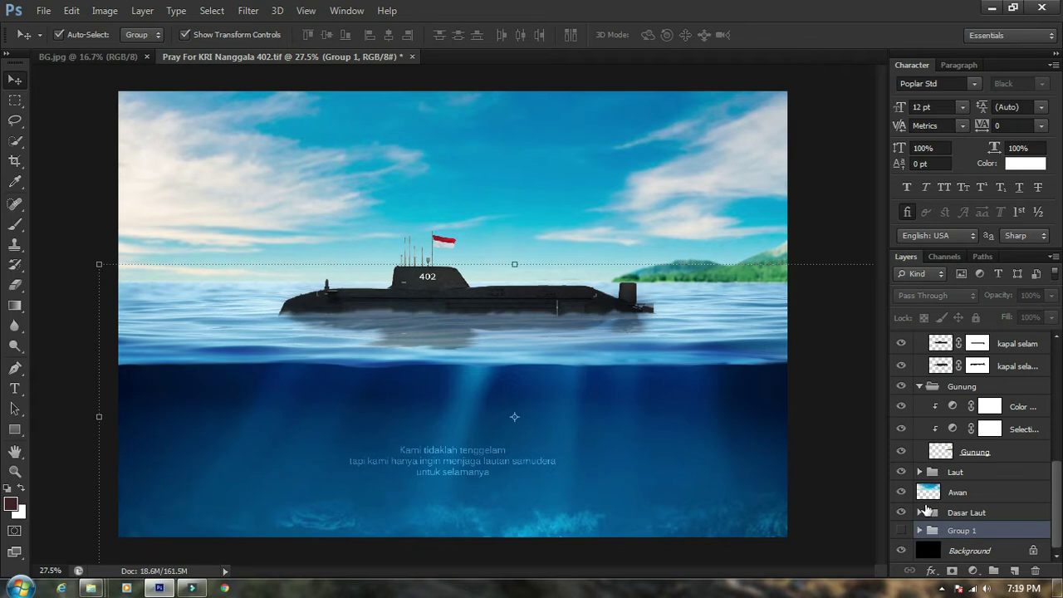
Expand the Laut group and hide the color and selective color adjustments clipped to the Gunung layer
click(919, 472)
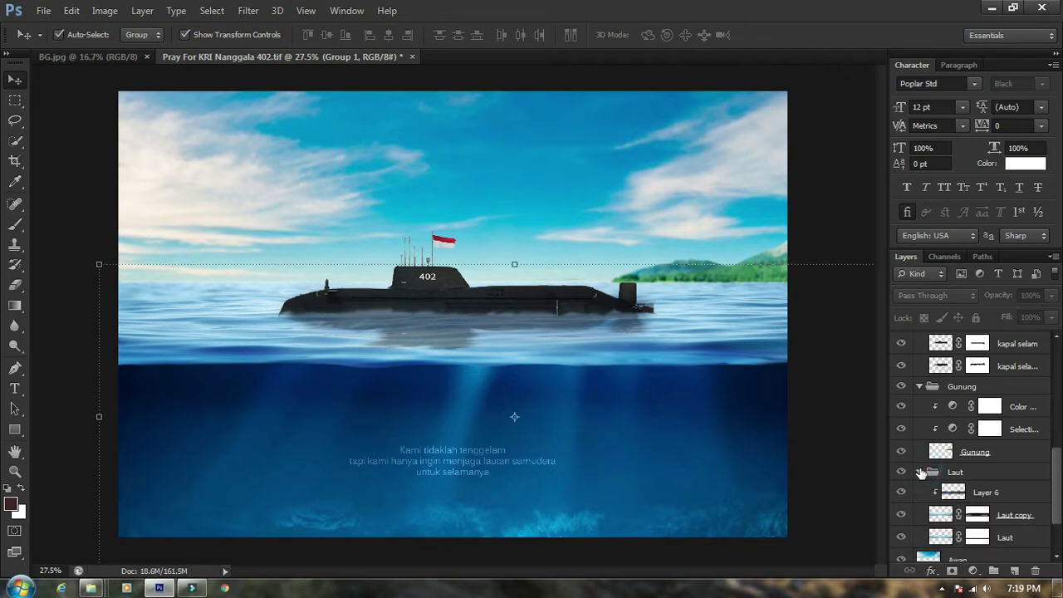
click(902, 406)
click(901, 404)
click(902, 406)
click(901, 428)
Hide the Layer 6 overlay and the Laut copy layer in the Laut group
scroll(956, 407, down, 3)
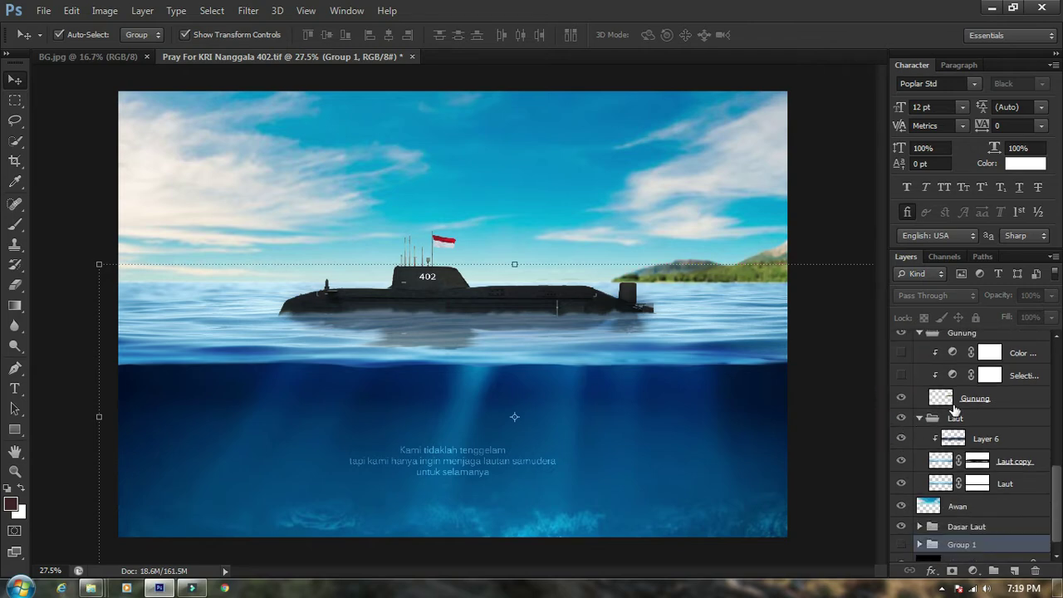
scroll(960, 413, down, 1)
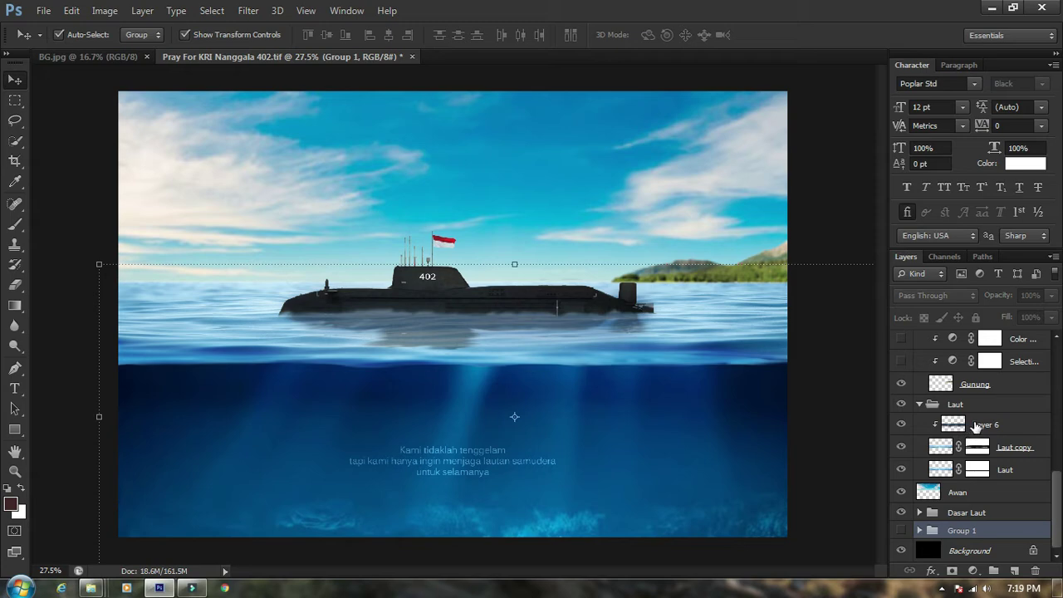
click(974, 425)
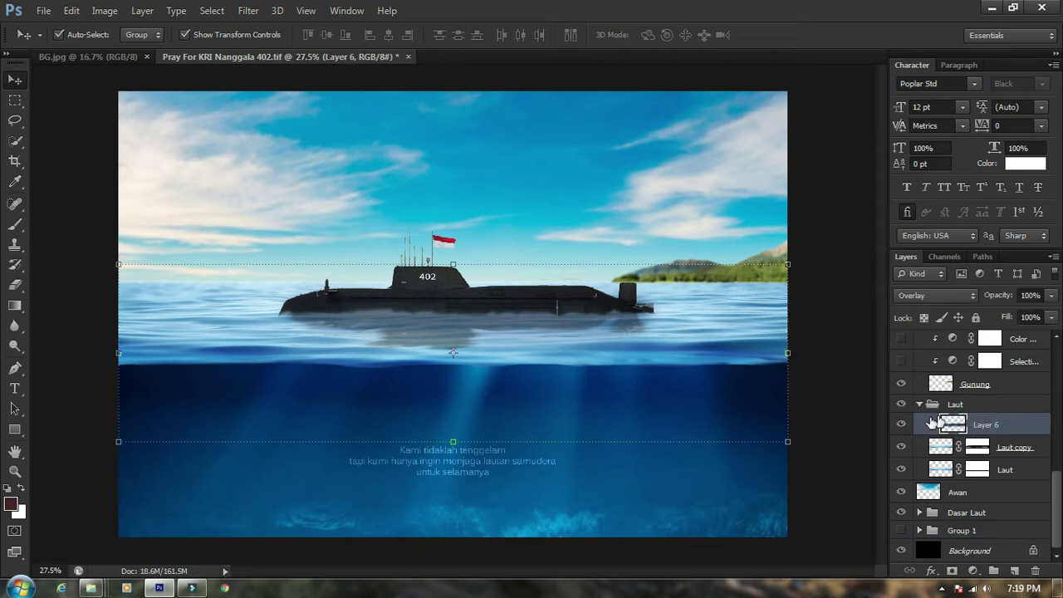
click(902, 425)
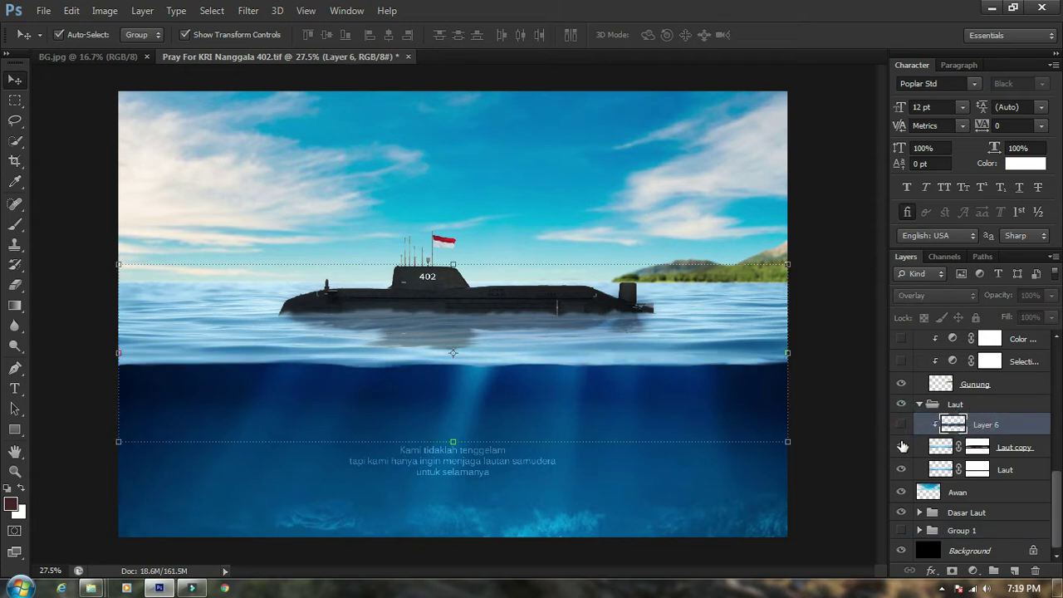
click(902, 448)
click(901, 448)
click(902, 448)
click(901, 448)
click(902, 448)
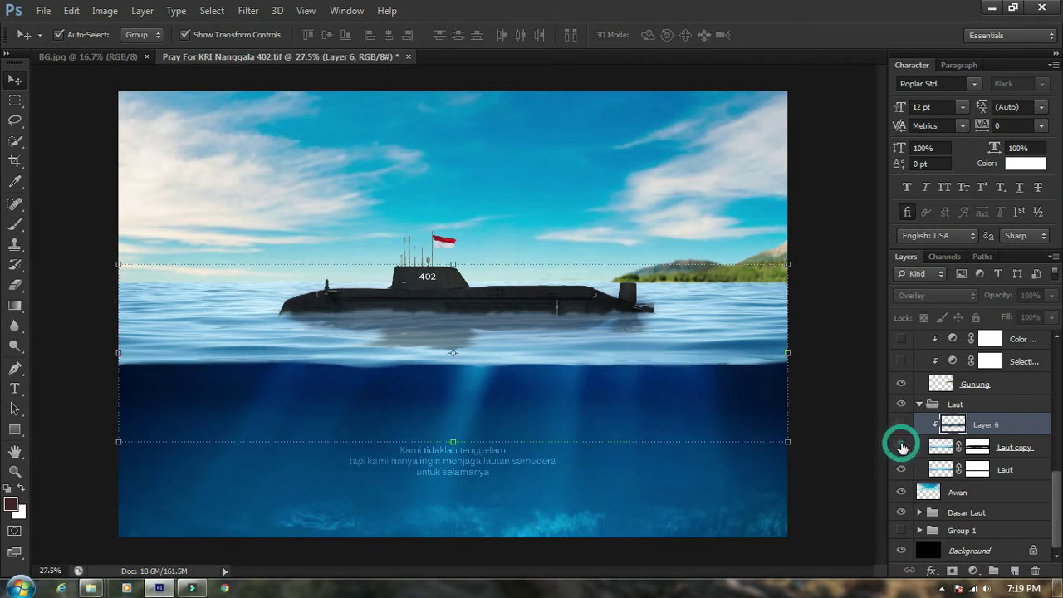
Toggle the Laut layer off and on to examine its part in the sea surface
click(902, 471)
click(901, 470)
click(901, 470)
click(902, 470)
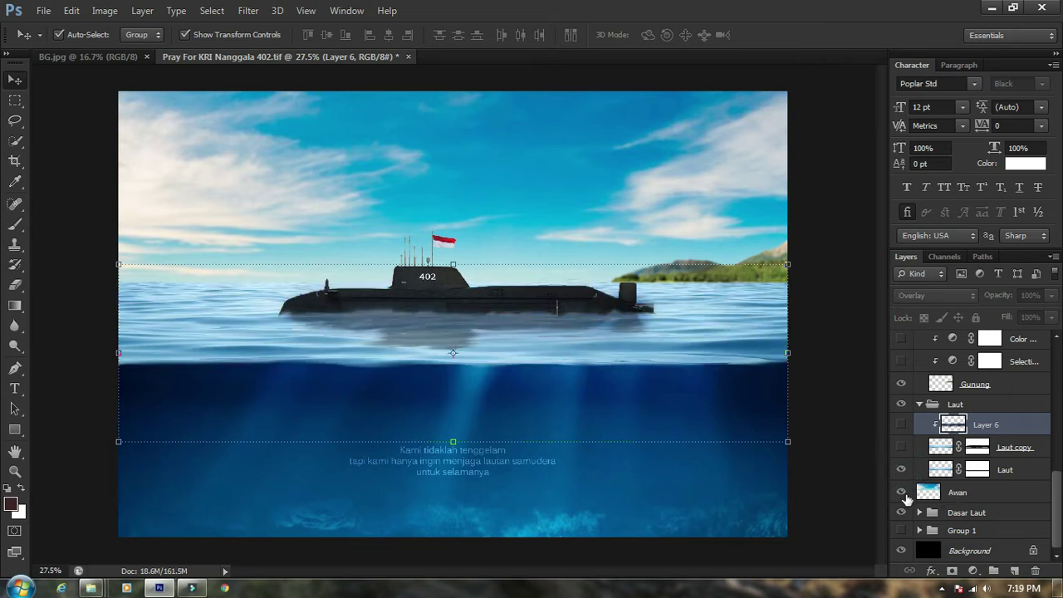
Expand the Dasar Laut group and hide its Color Balance and Brightness adjustment layers
click(919, 512)
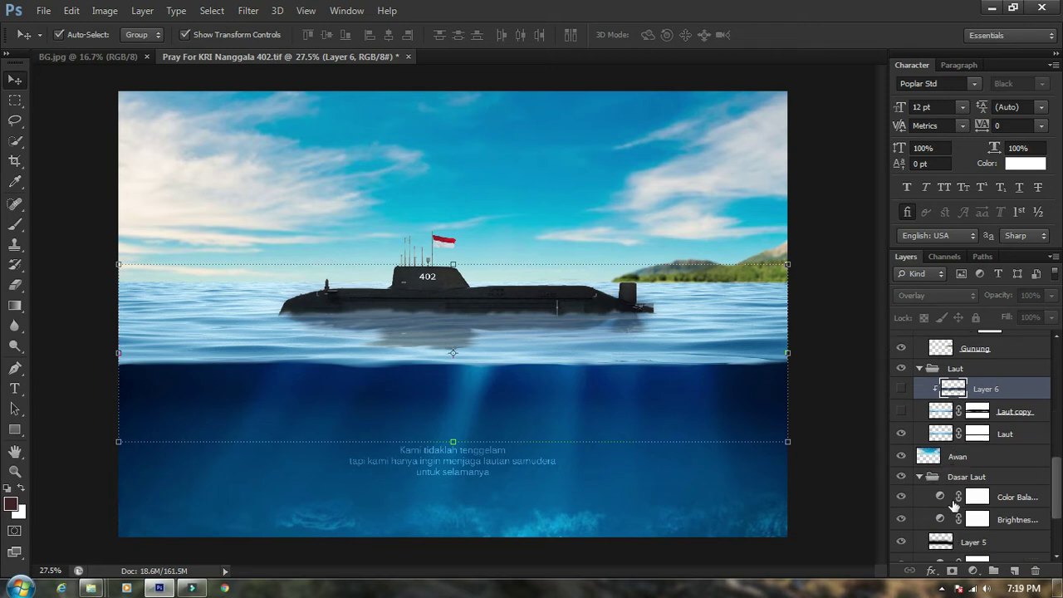
scroll(970, 463, down, 1)
click(904, 397)
click(902, 421)
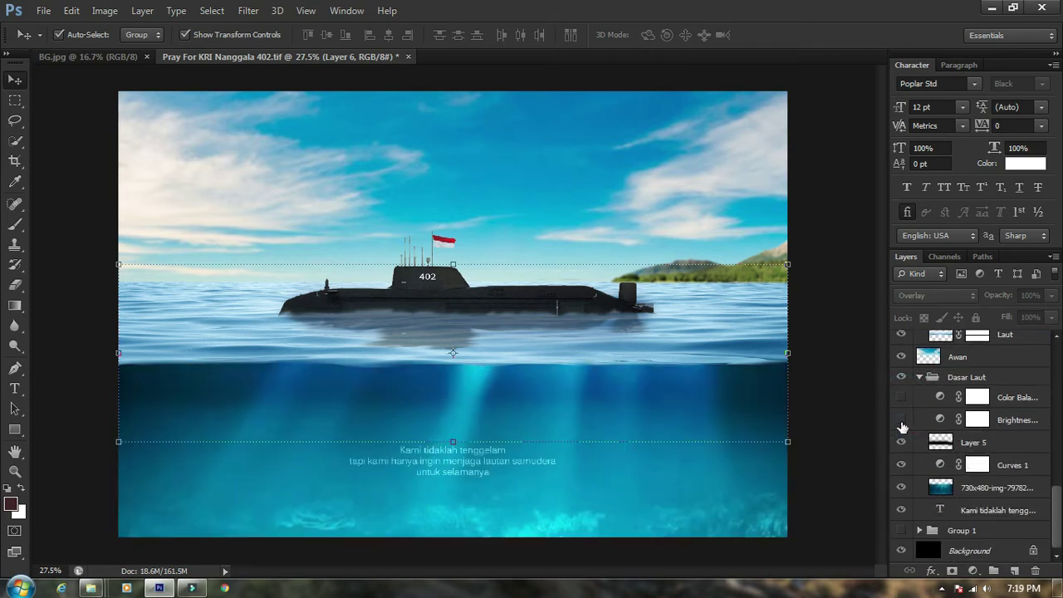
Hide the Curves 1, Layer 5 and "Kami tidaklah tenggelam" text layers in the Dasar Laut group
click(904, 466)
click(904, 446)
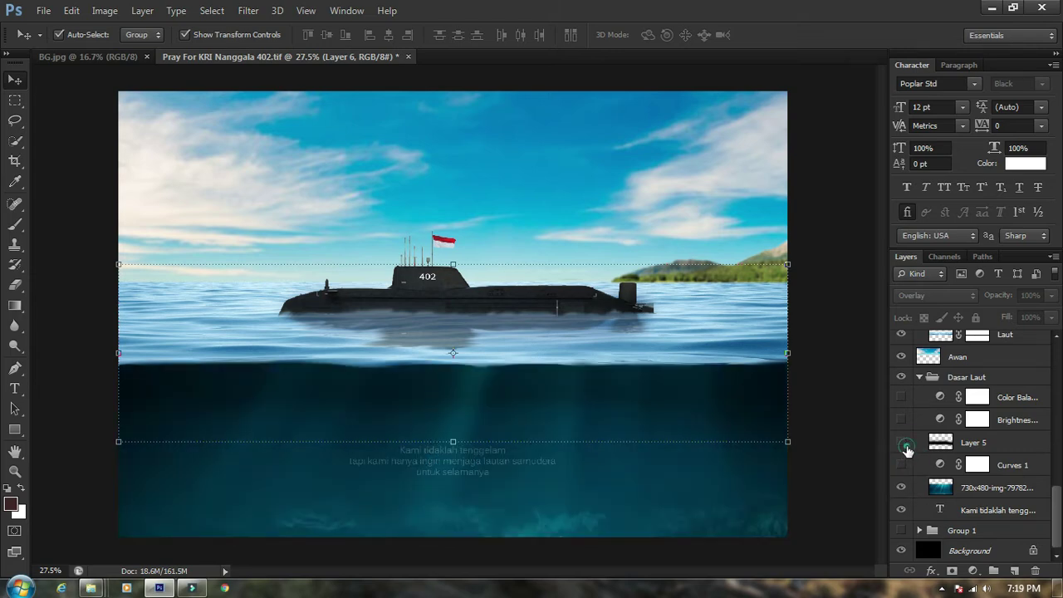
click(903, 446)
click(903, 446)
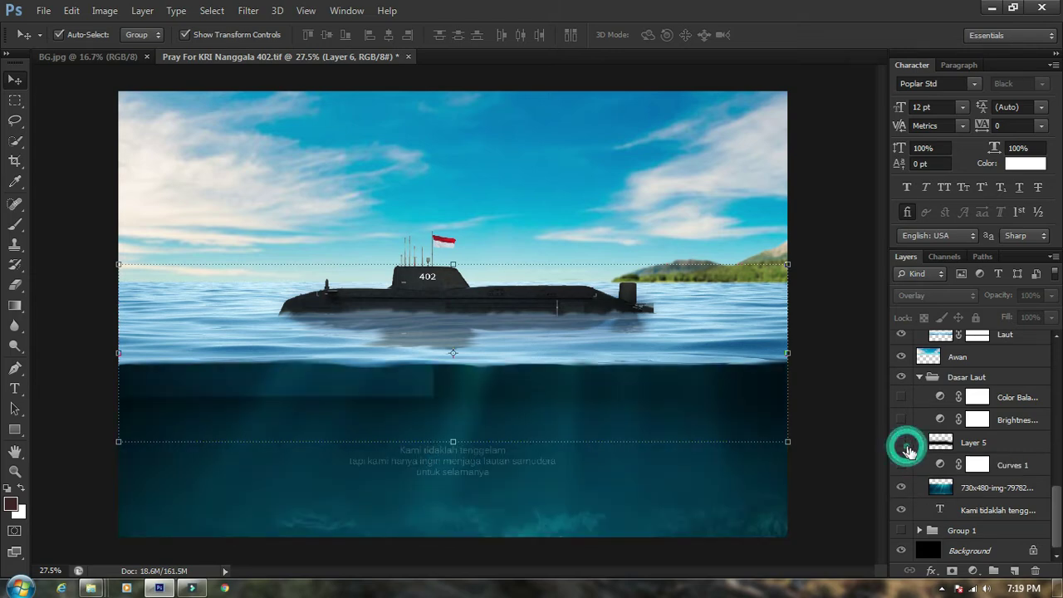
click(902, 509)
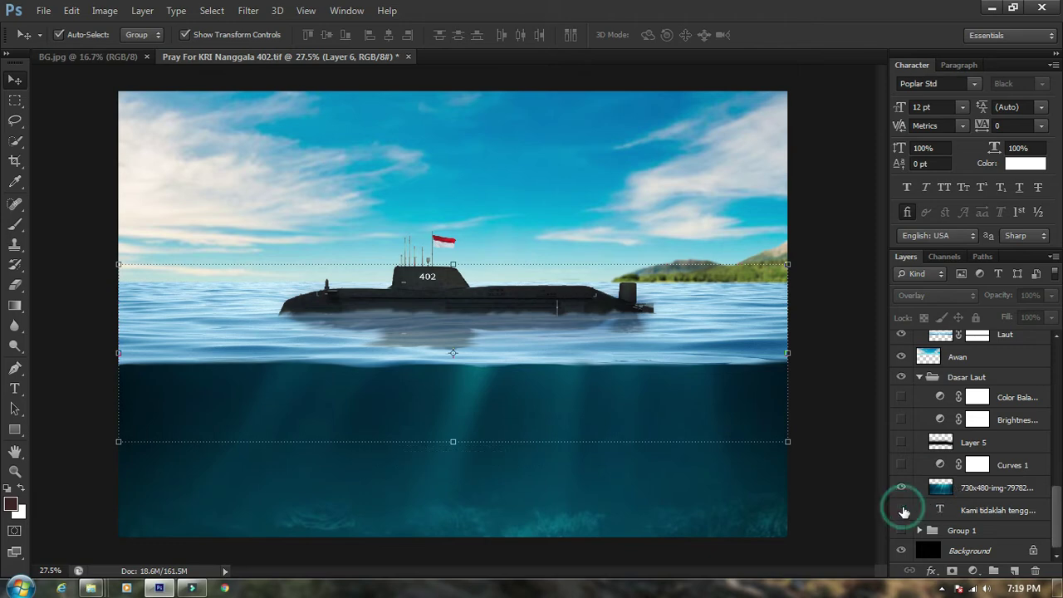
Expand Group 1 and toggle its visibility on and off to examine its water clipart layers
click(921, 531)
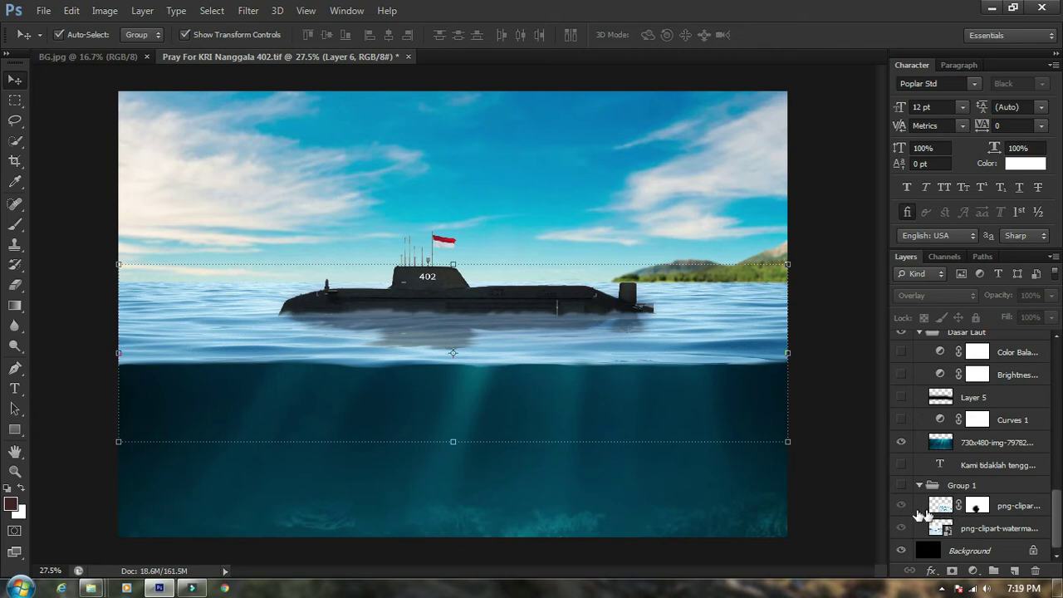
click(902, 485)
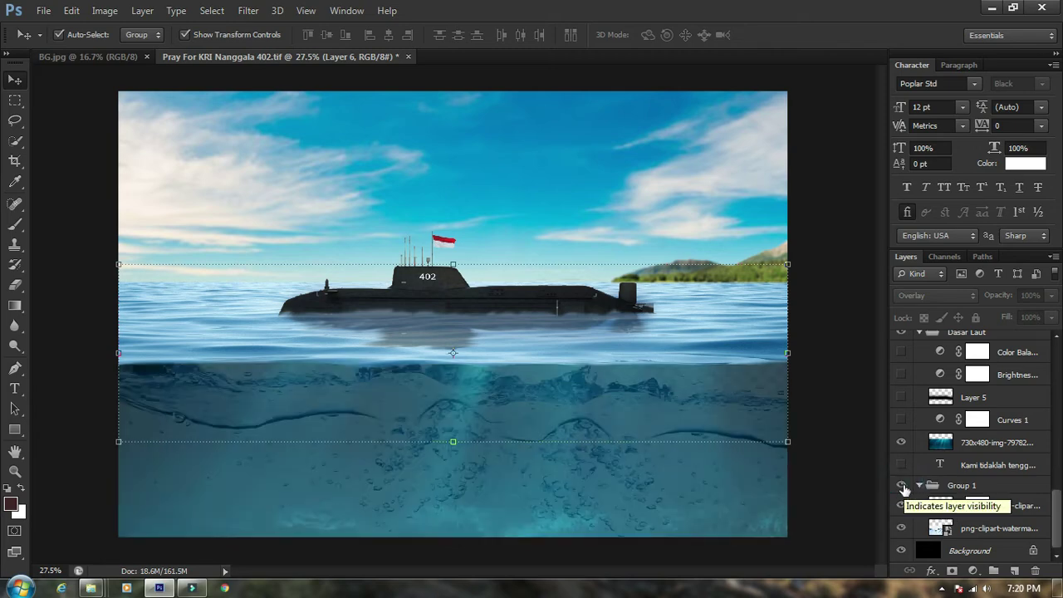
click(902, 486)
click(902, 486)
click(903, 486)
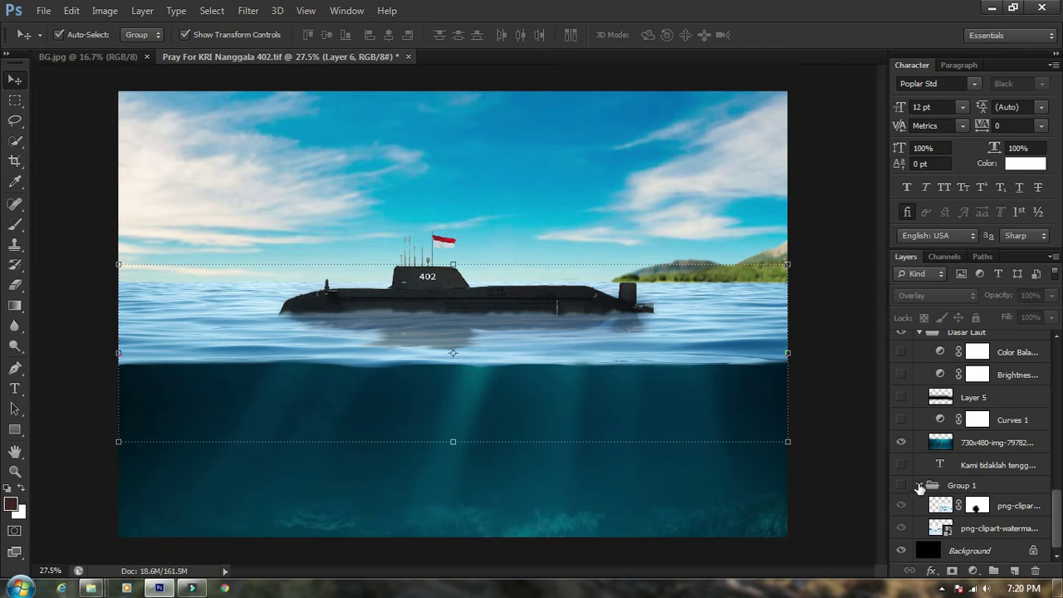
Collapse Group 1 and delete it from the document
click(919, 486)
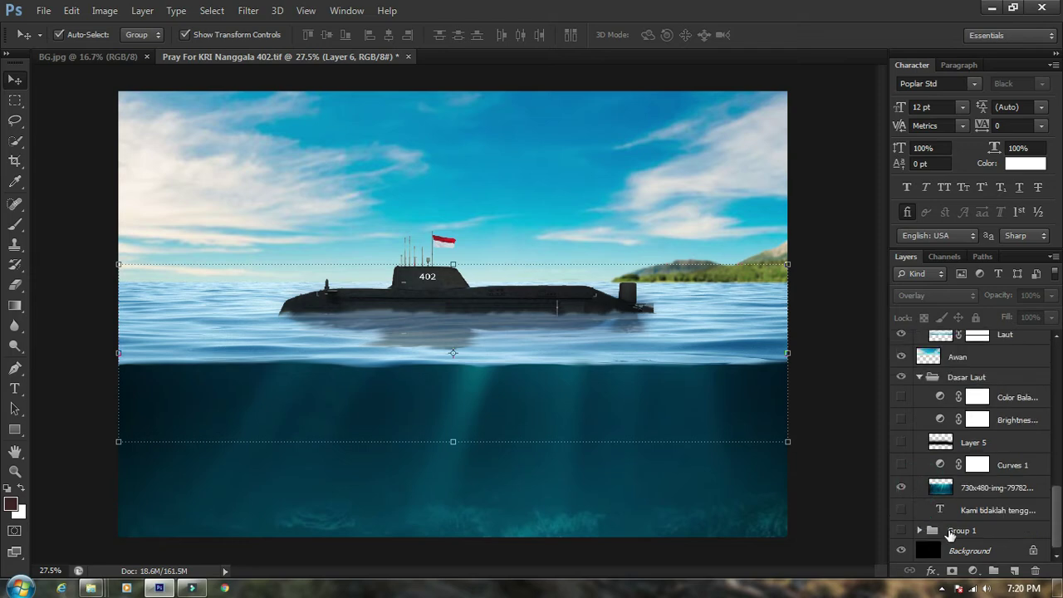
click(951, 532)
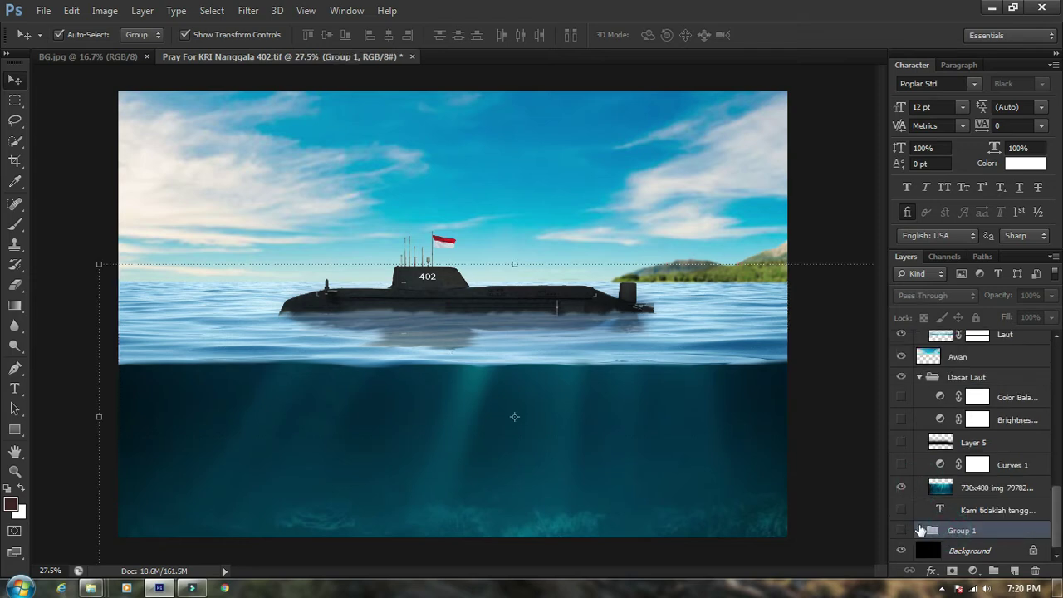
key(Delete)
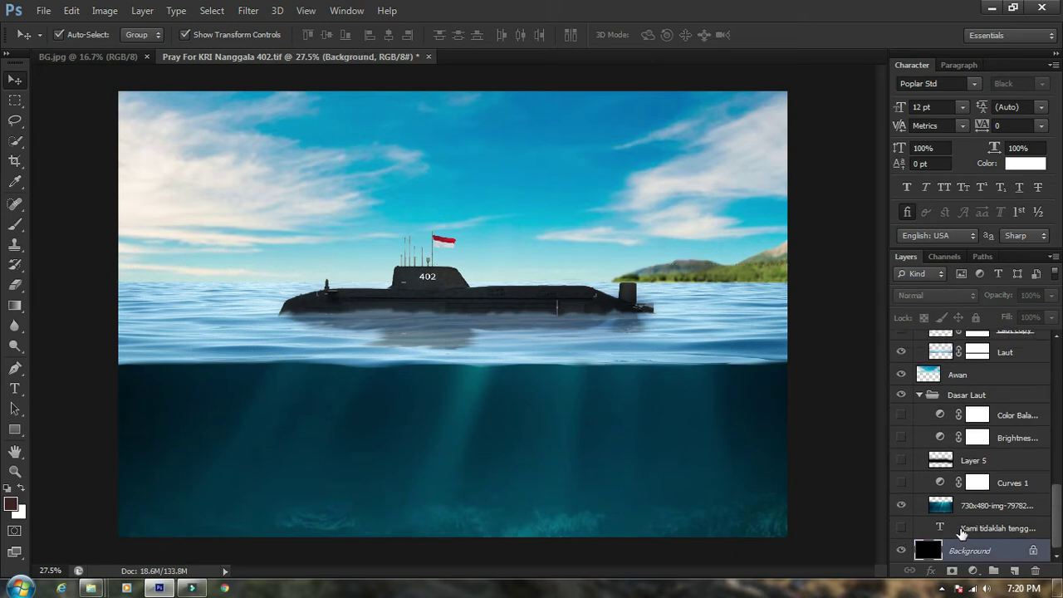
Toggle the "Kami tidaklah tenggelam" text layer on and off, and save the document
click(901, 528)
click(902, 529)
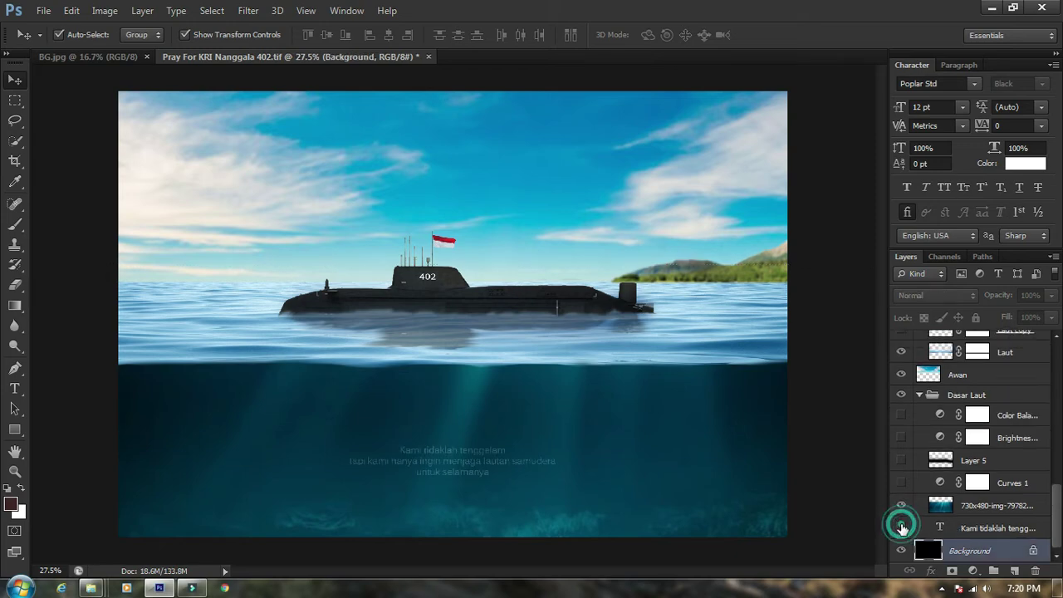
key(ctrl+s)
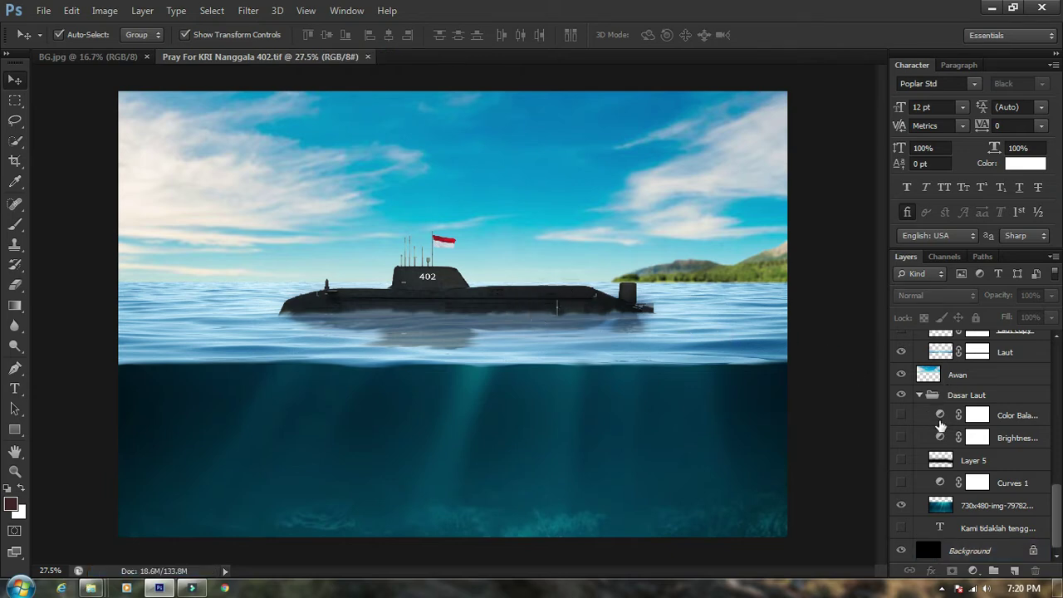
Toggle the kapal selam submarine layer off and on, and hide the second kapal selam layer beneath it
scroll(933, 412, up, 5)
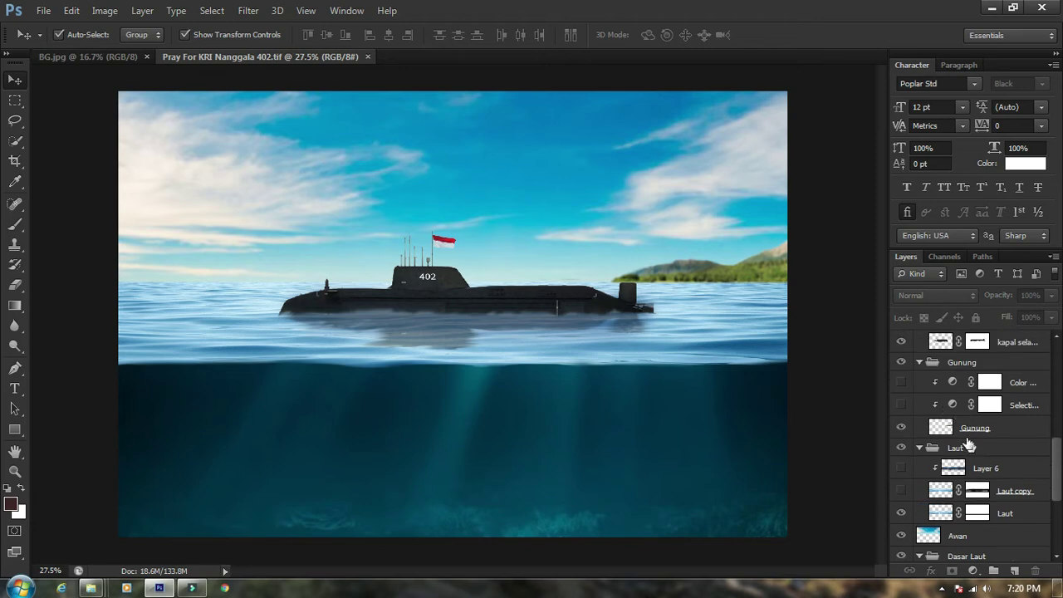
scroll(963, 436, up, 3)
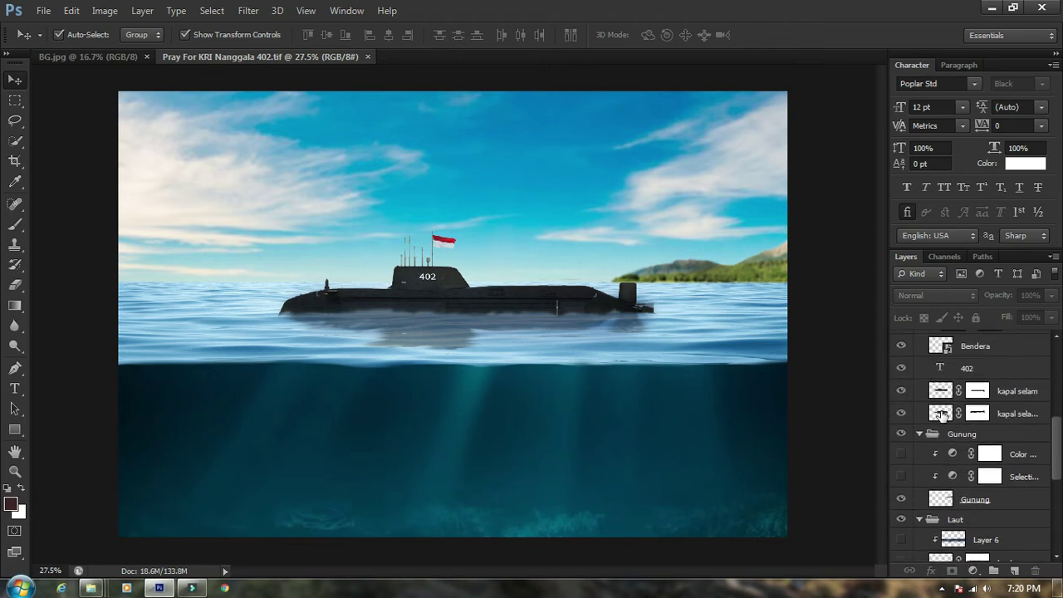
click(903, 391)
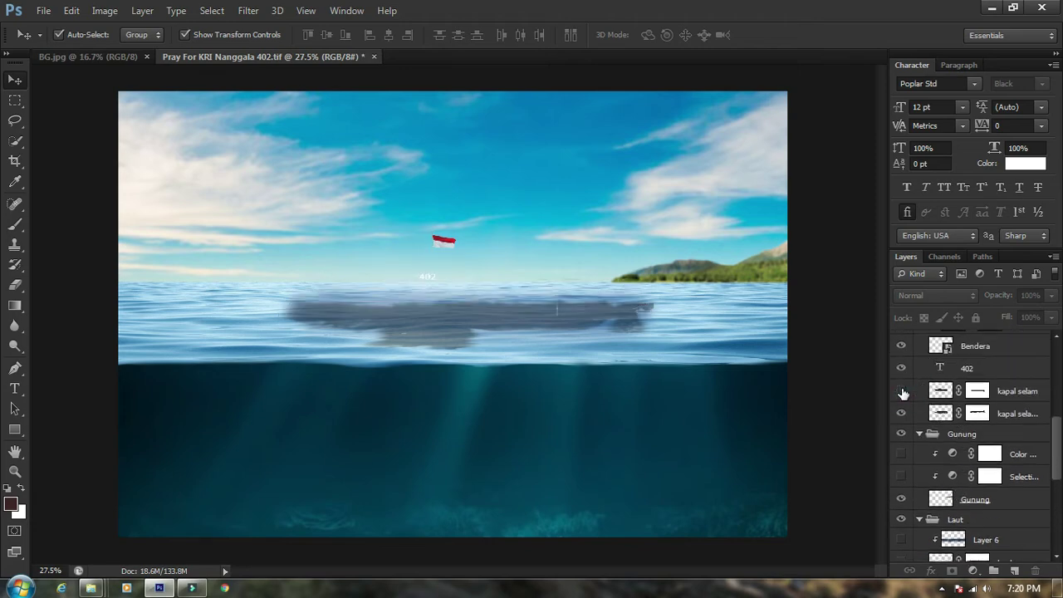
click(903, 392)
click(904, 414)
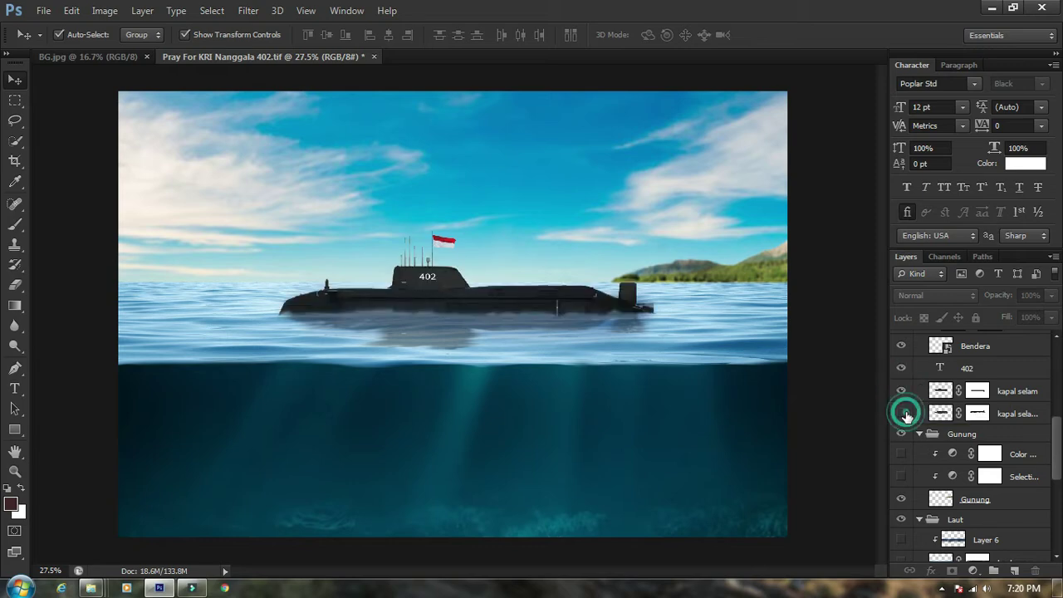
Hide the whole Kapal group so the submarine is removed from the scene
scroll(990, 404, down, 5)
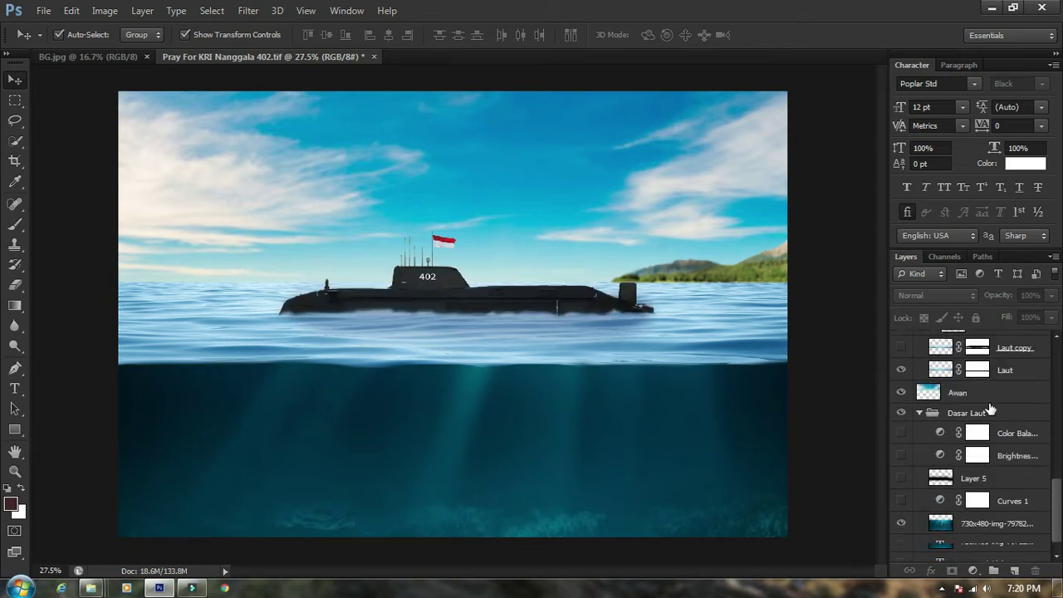
scroll(985, 398, up, 8)
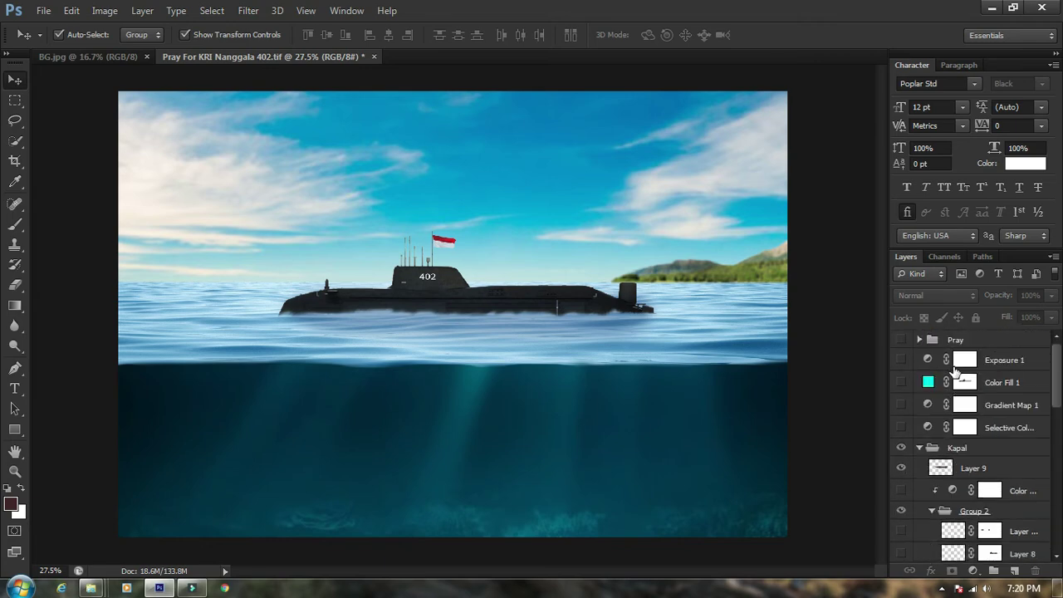
click(901, 449)
Hide the Laut group and the Dasar Laut group
scroll(909, 448, down, 6)
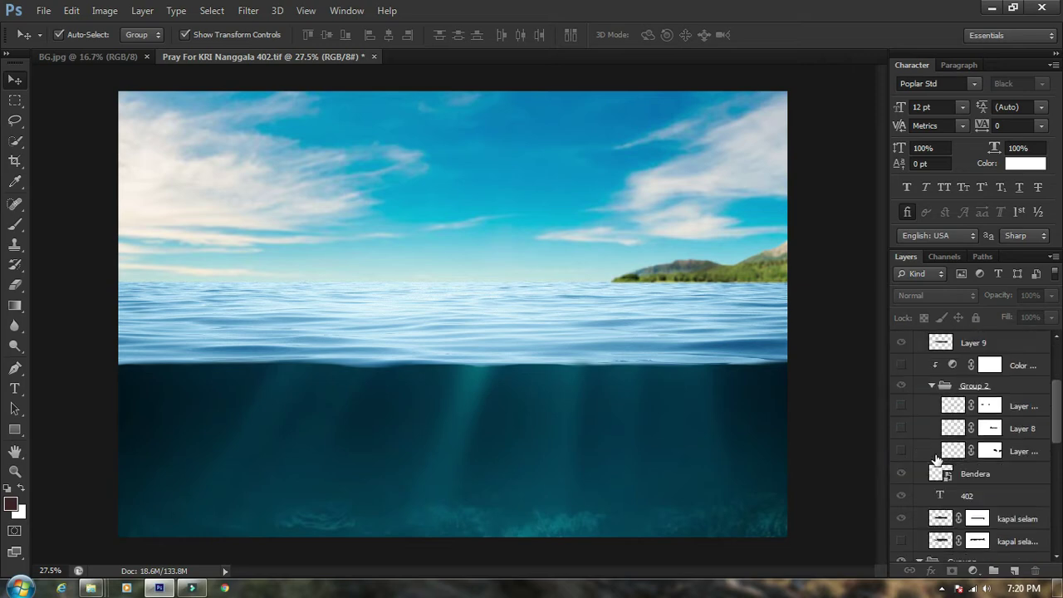
scroll(937, 459, down, 1)
scroll(930, 448, up, 4)
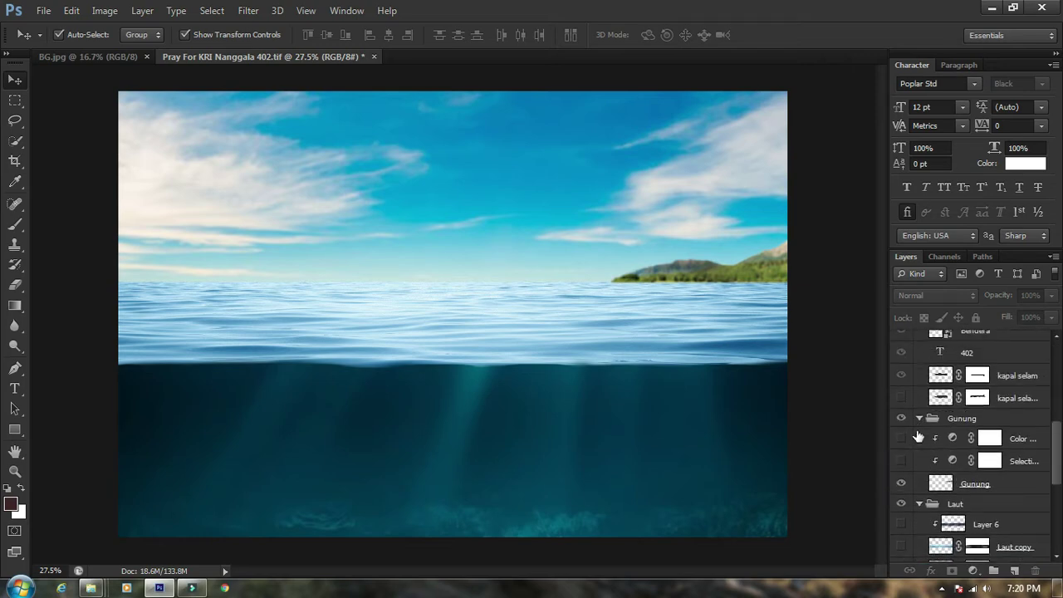
scroll(918, 439, down, 5)
click(903, 397)
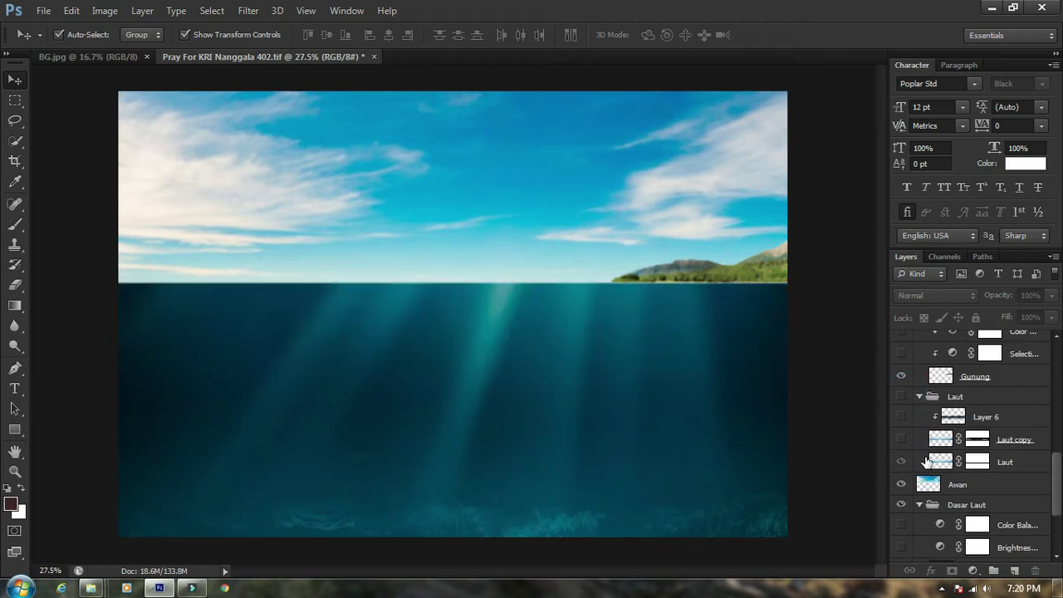
click(904, 504)
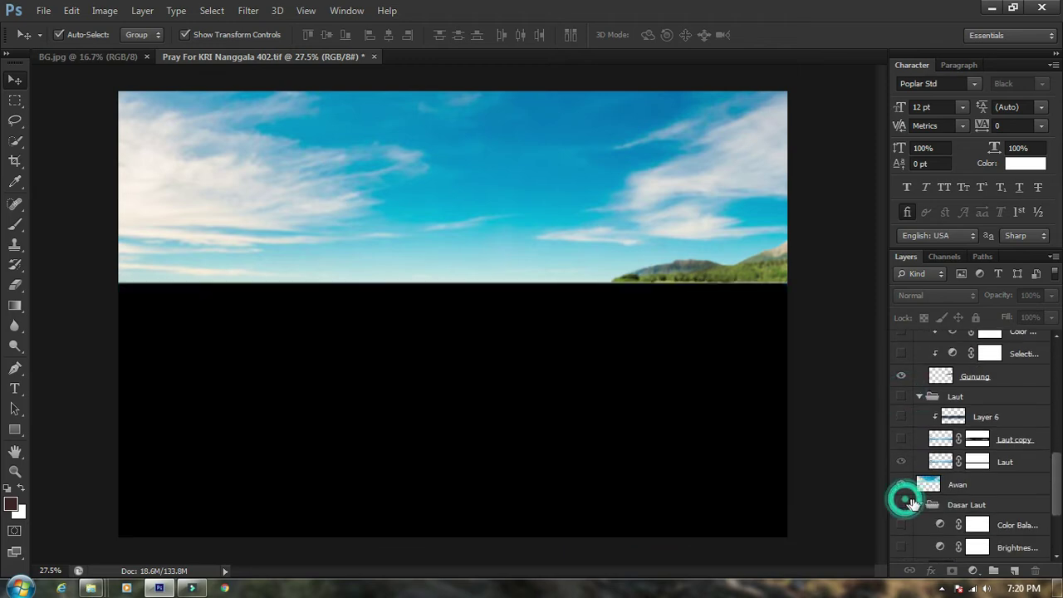
scroll(970, 516, down, 1)
scroll(970, 518, down, 2)
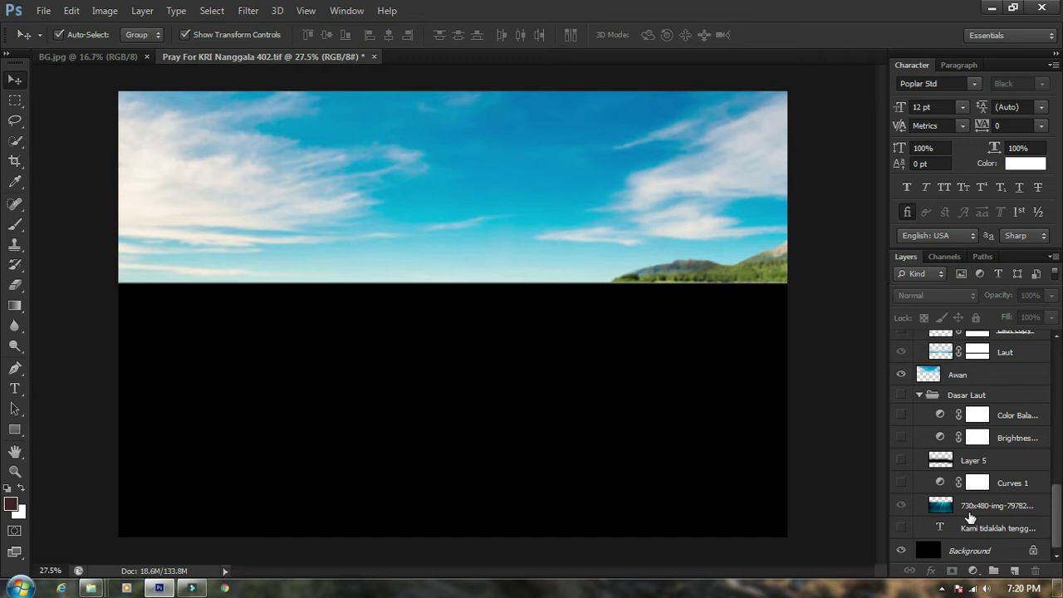
scroll(970, 517, up, 5)
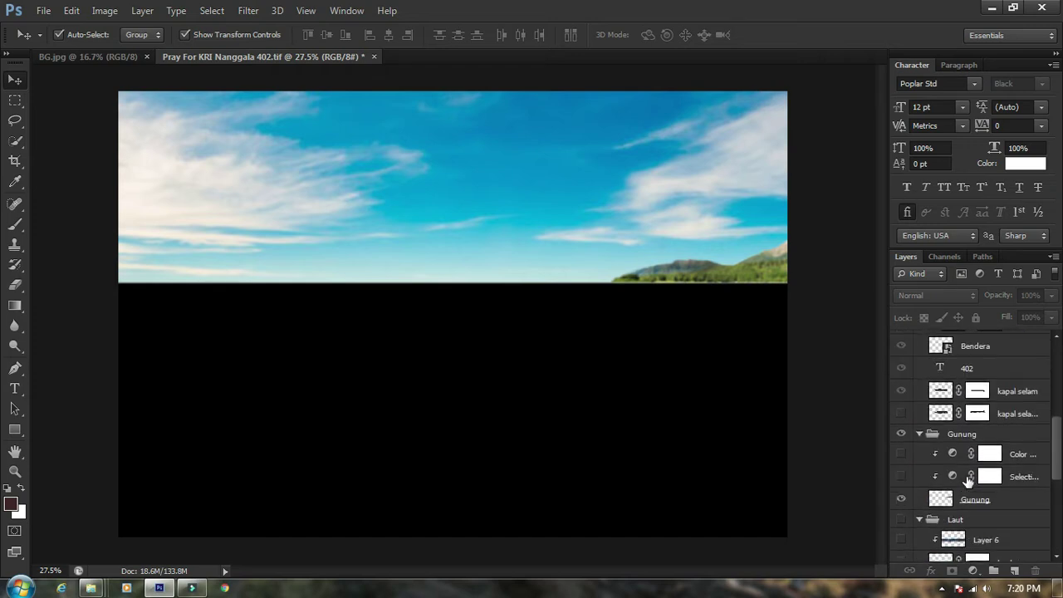
scroll(970, 480, up, 3)
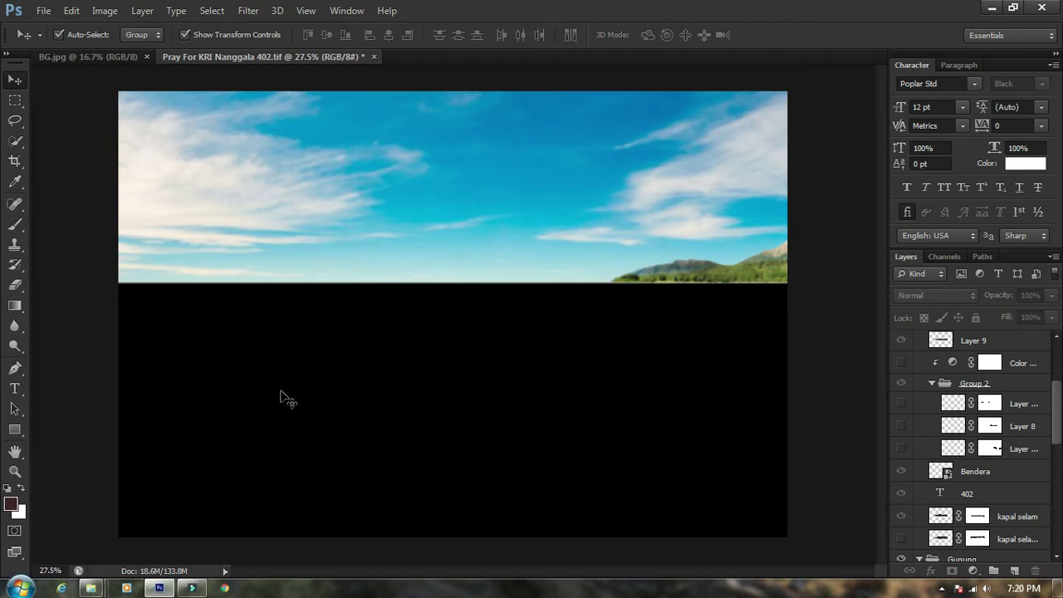
Switch to Windows Explorer and open the ALAM BEBAS folder inside GAMBAR on Local Disk (D:)
mouse_move(93, 586)
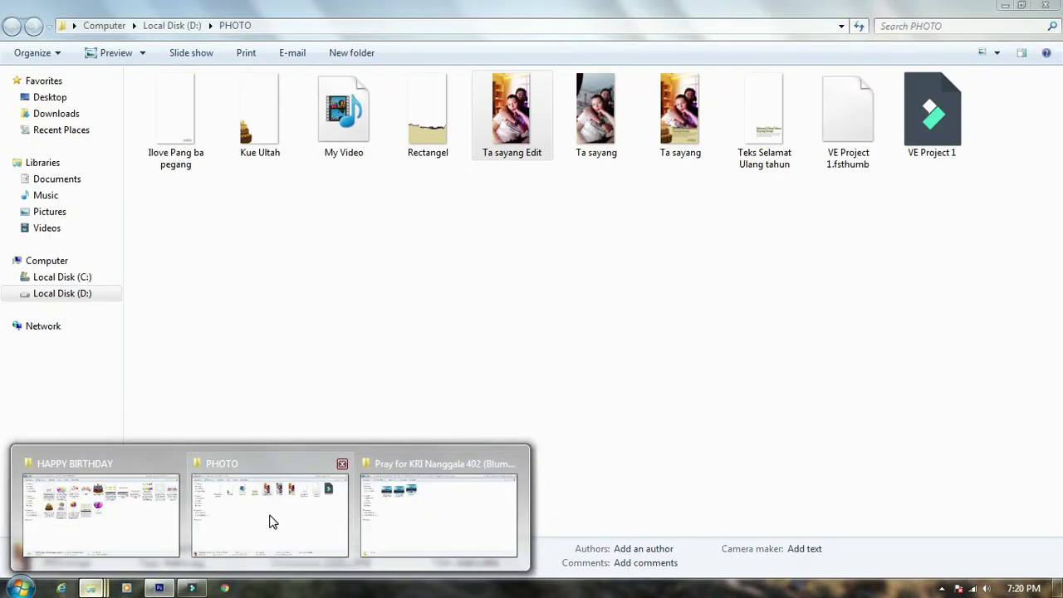
click(269, 515)
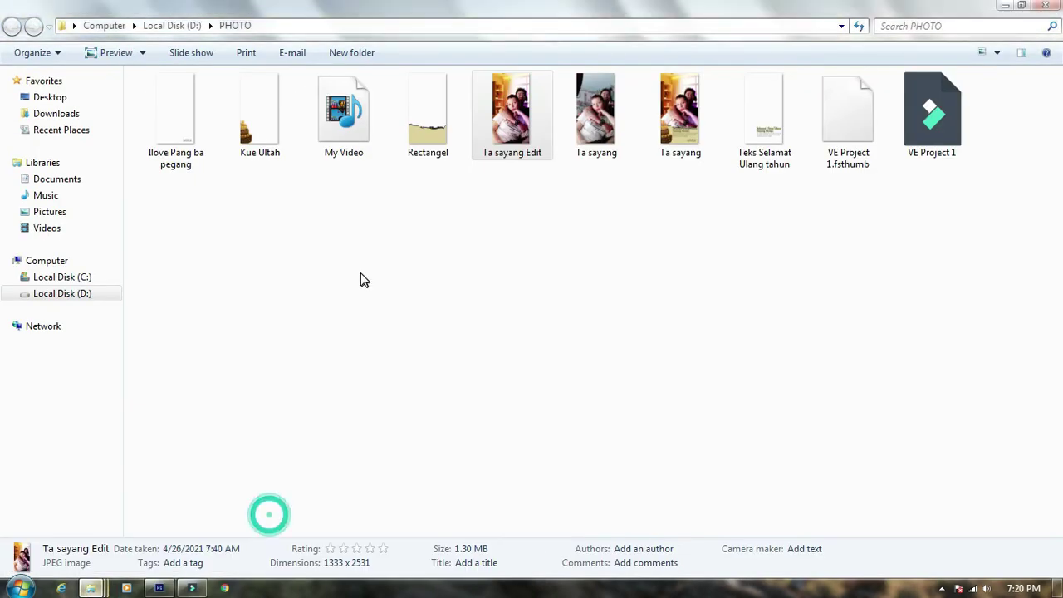
click(361, 274)
click(68, 295)
click(363, 113)
click(429, 131)
double_click(261, 112)
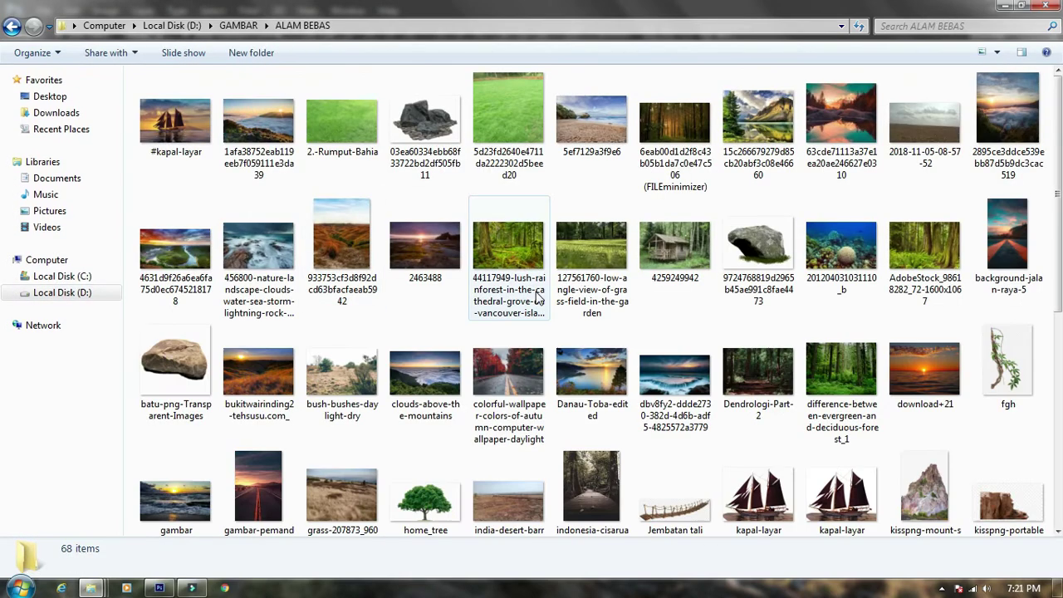
Look through the nature stock images in the ALAM BEBAS folder for suitable source material
click(425, 376)
scroll(701, 409, down, 5)
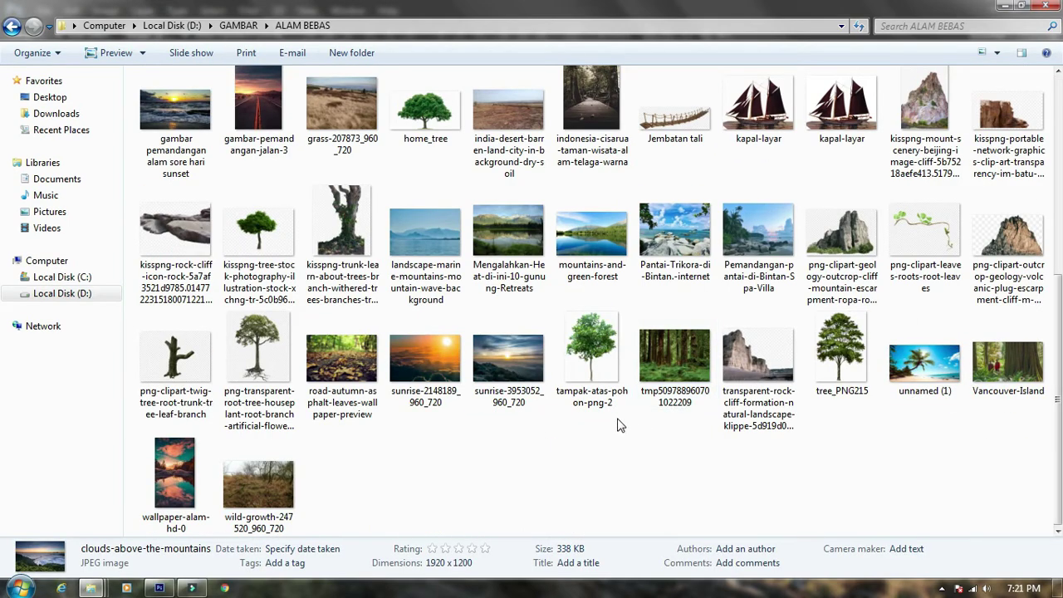
scroll(689, 391, up, 5)
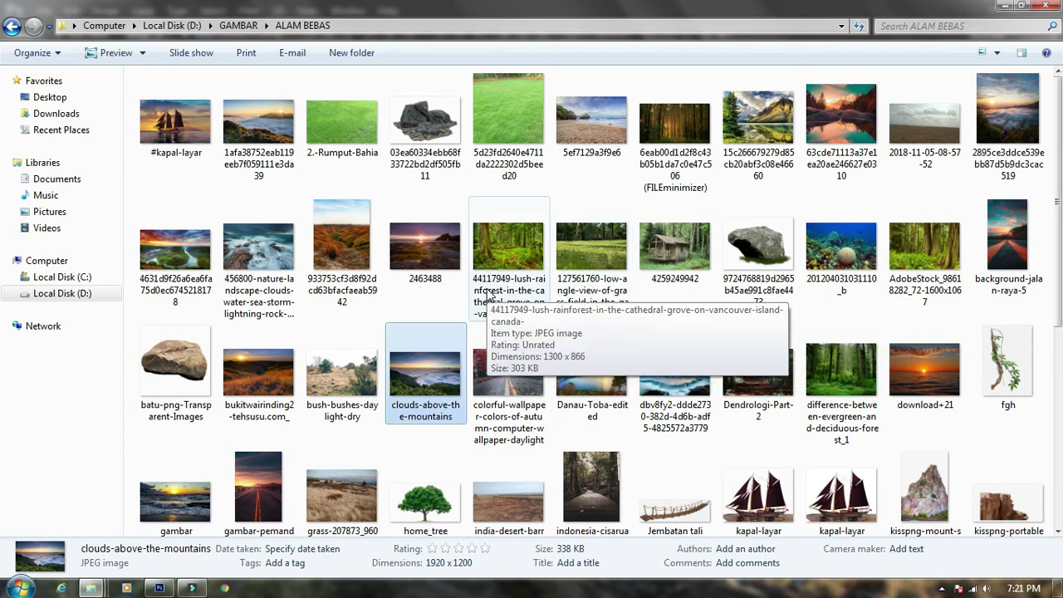
scroll(482, 332, down, 3)
scroll(478, 401, down, 2)
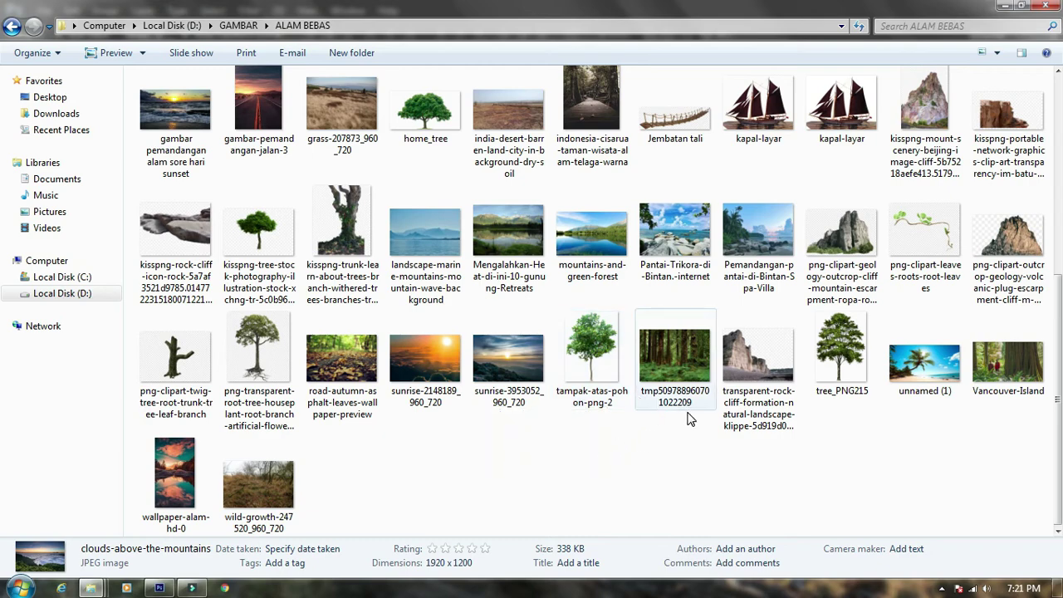
scroll(690, 421, up, 2)
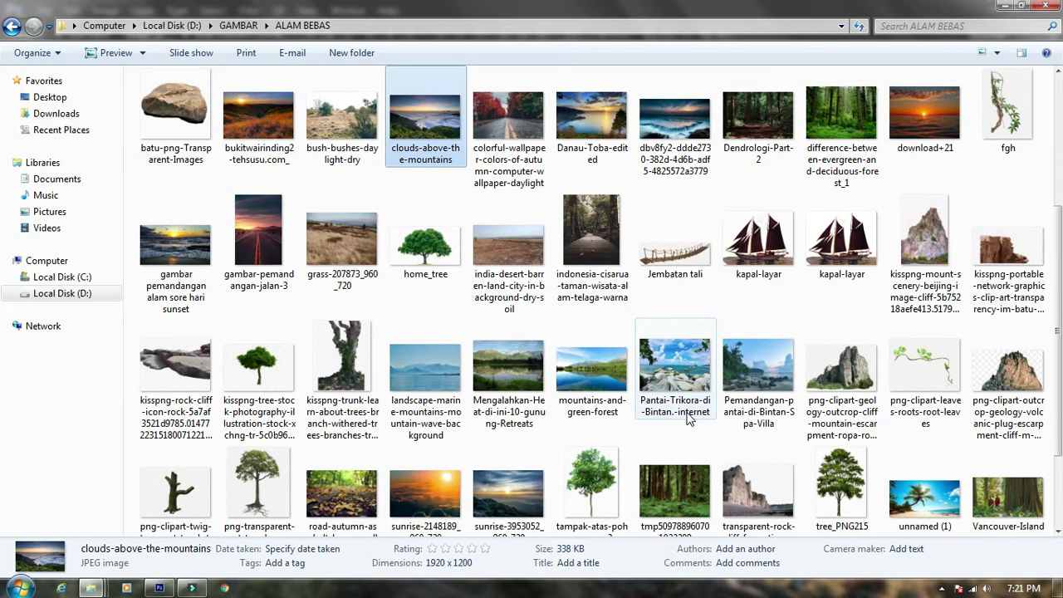
scroll(615, 328, up, 4)
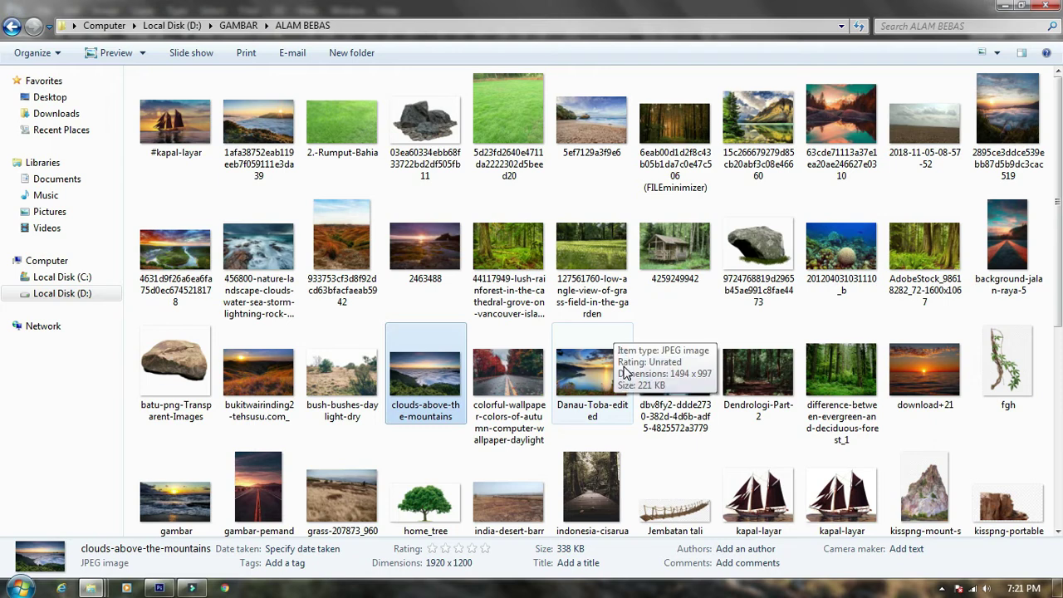
click(758, 374)
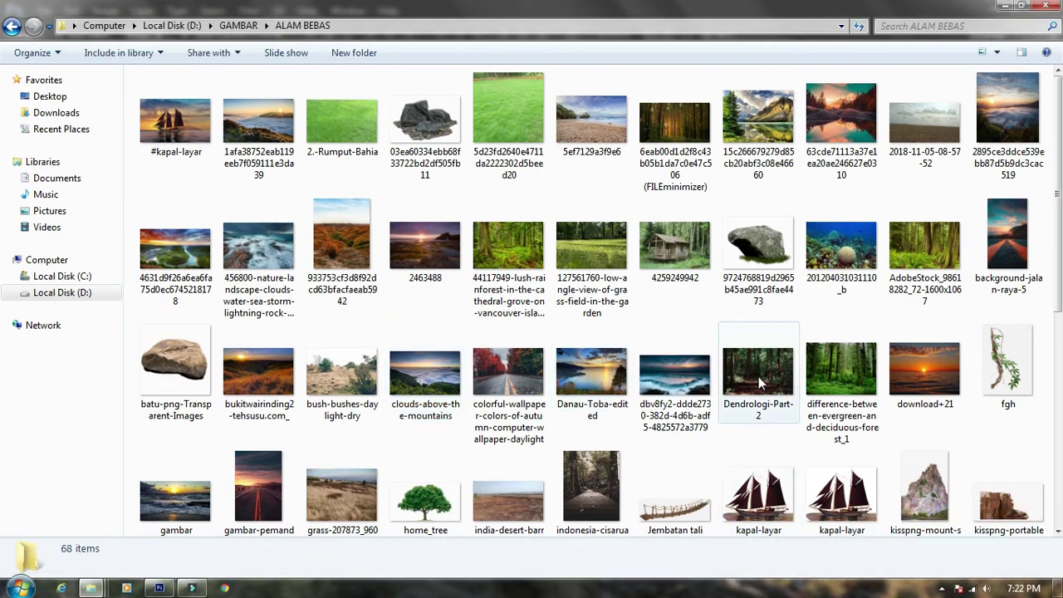
scroll(757, 378, down, 6)
scroll(755, 370, up, 5)
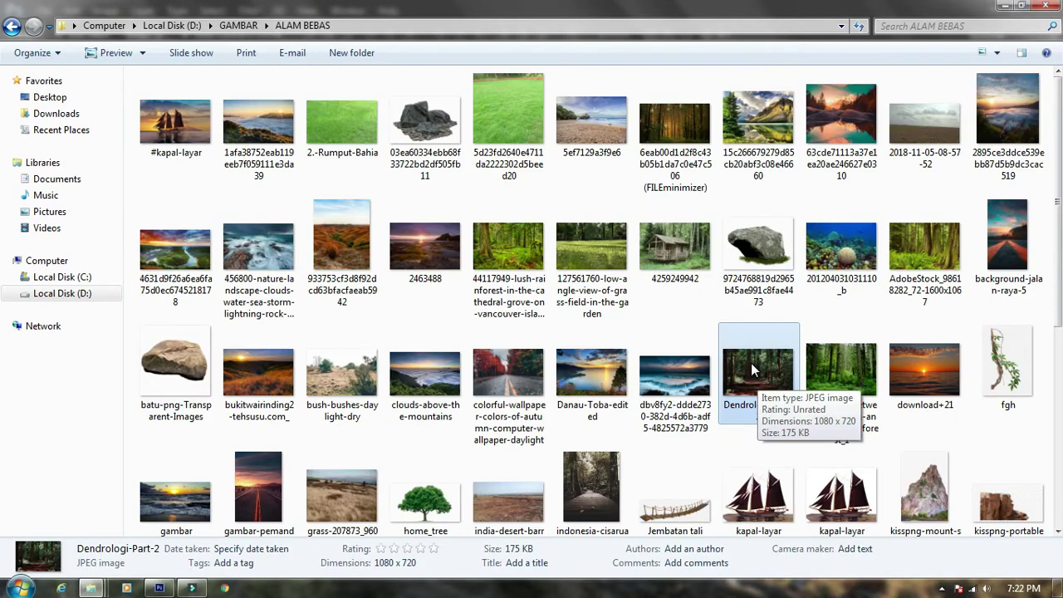
key(BackSpace)
click(872, 451)
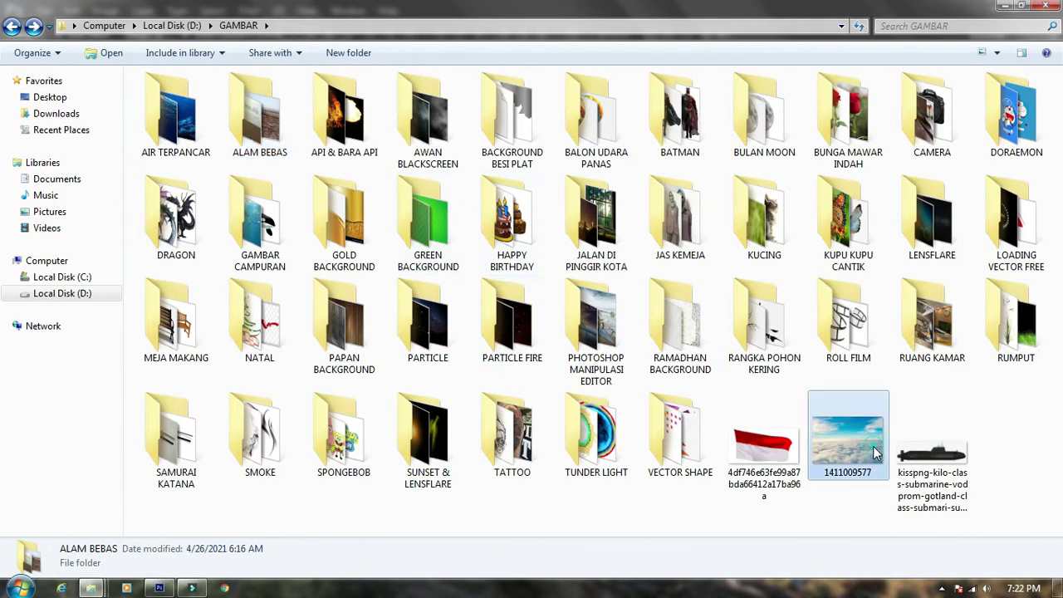
double_click(872, 448)
scroll(731, 280, up, 2)
scroll(740, 257, down, 2)
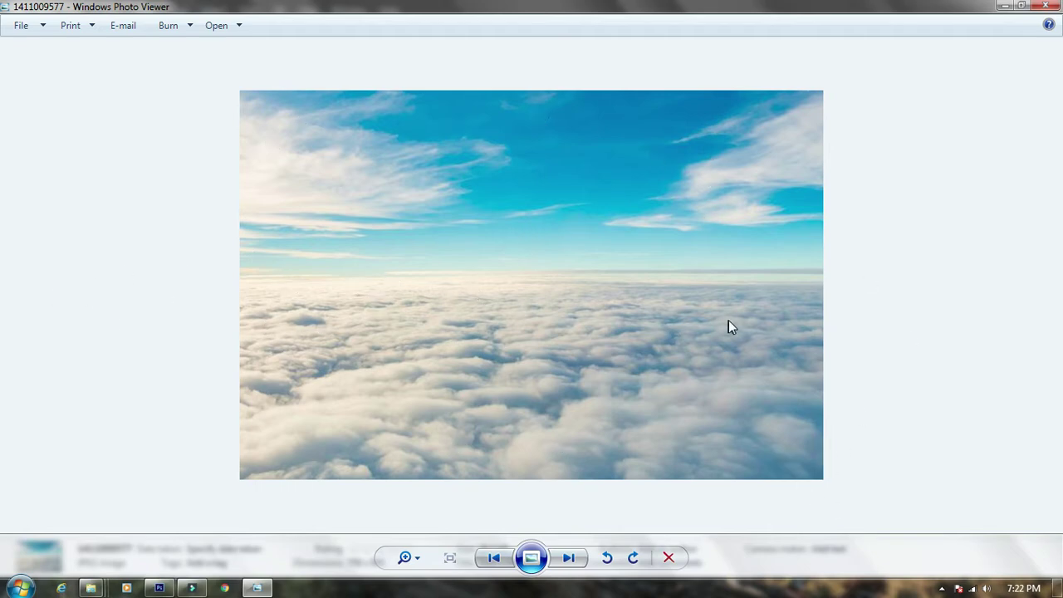
Switch to Photoshop and hide the Gunung group
click(160, 587)
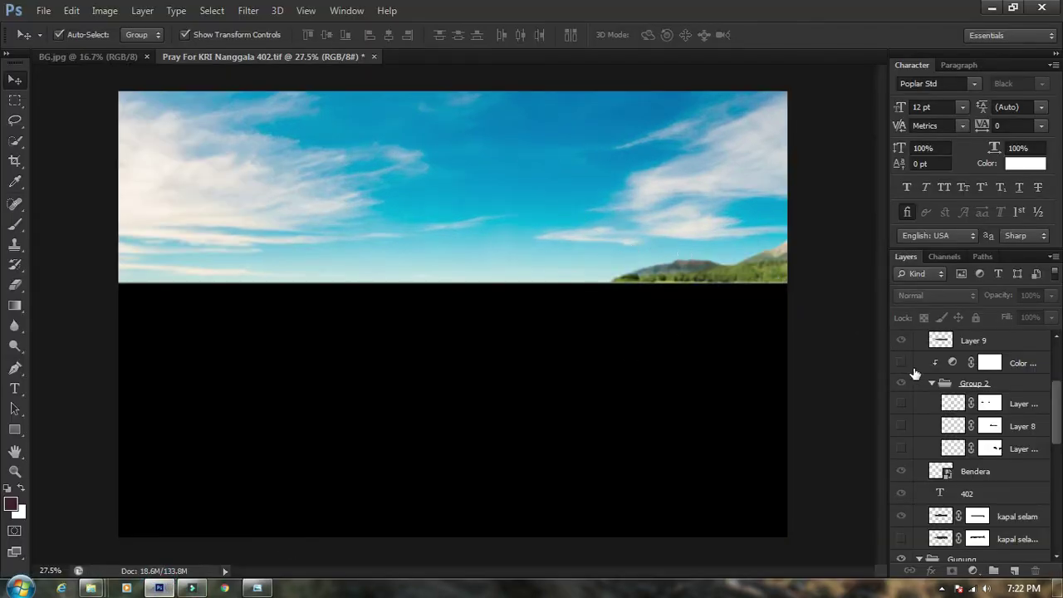
scroll(914, 373, up, 4)
scroll(962, 395, down, 6)
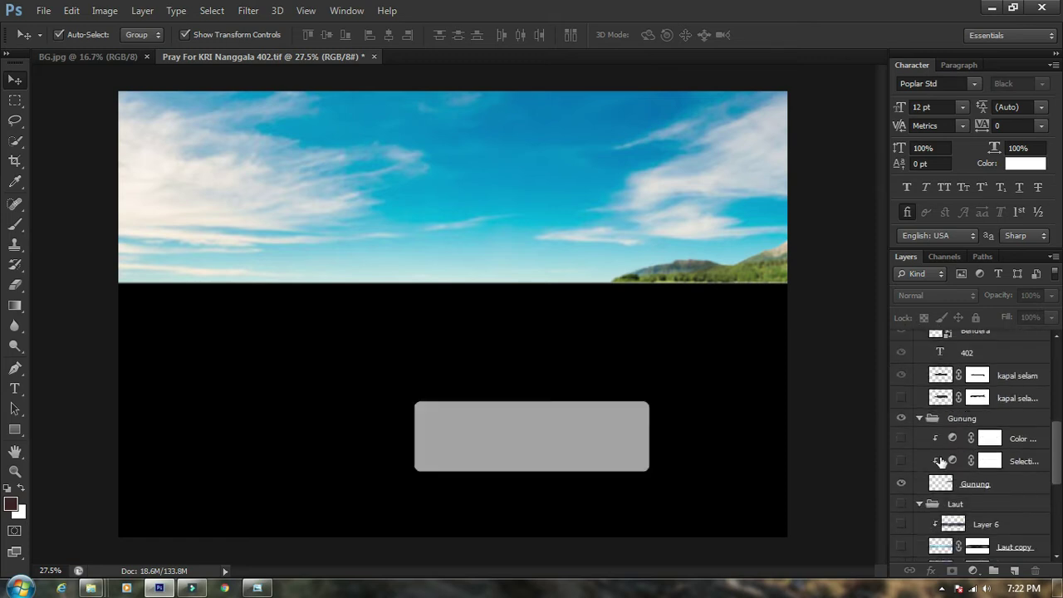
click(902, 418)
drag(752, 250, 739, 273)
click(673, 264)
click(667, 251)
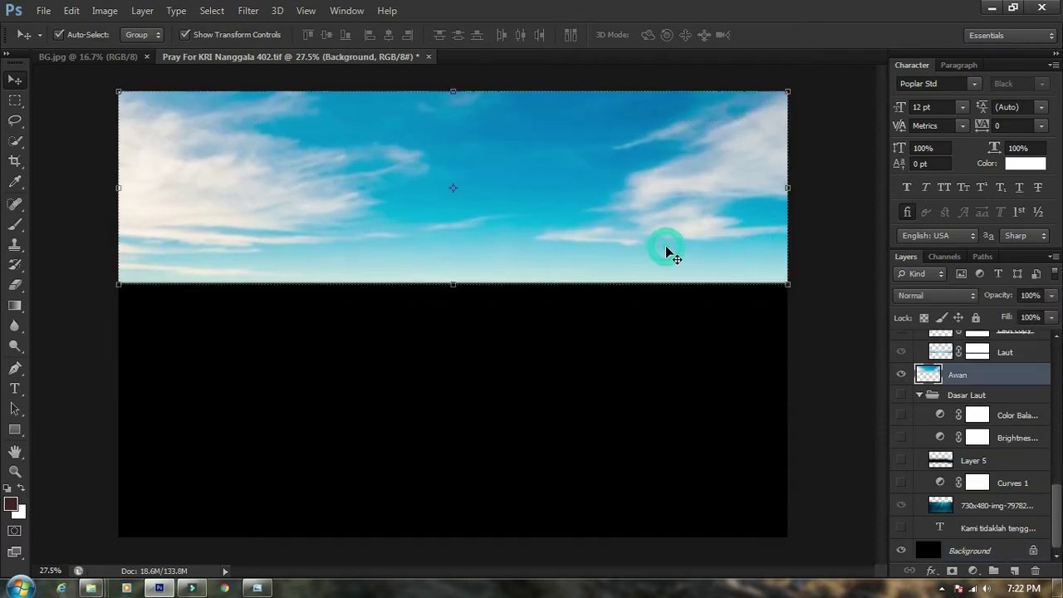
key(alt+Tab)
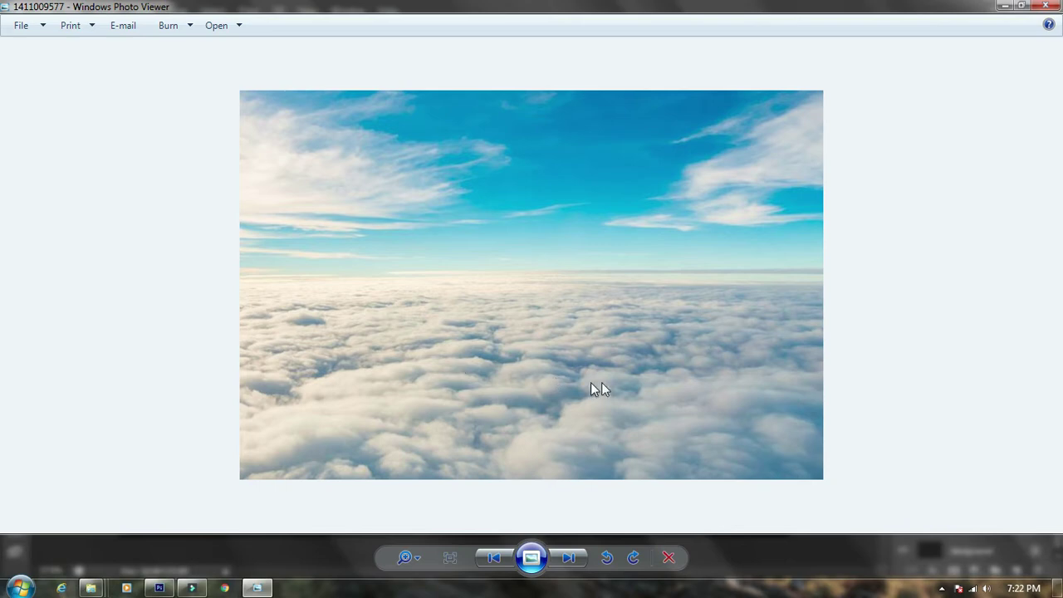
key(alt+Tab)
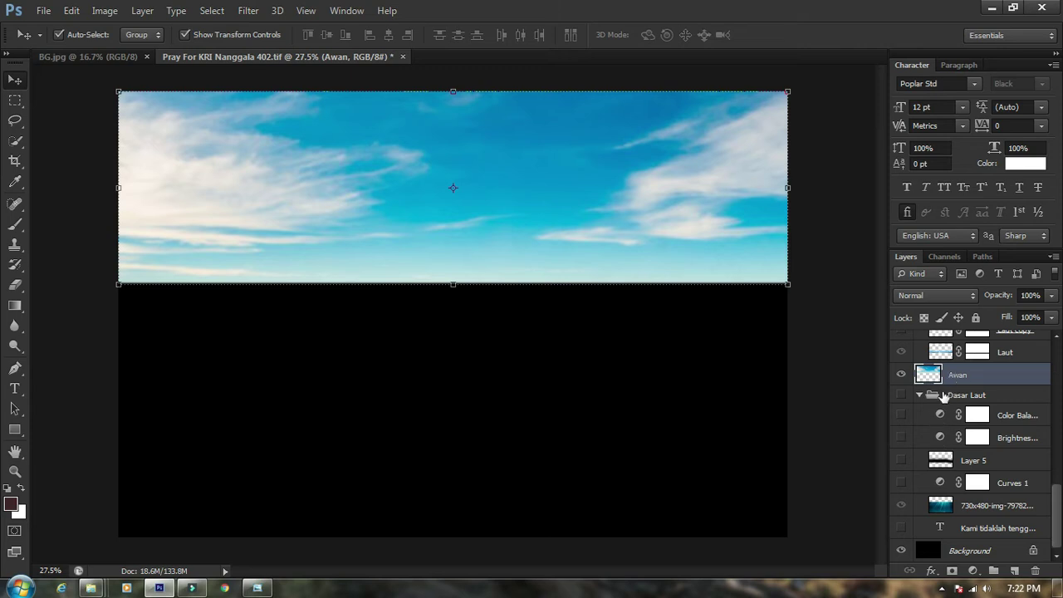
Show the Dasar Laut group again beneath the Awan layer
scroll(968, 390, up, 1)
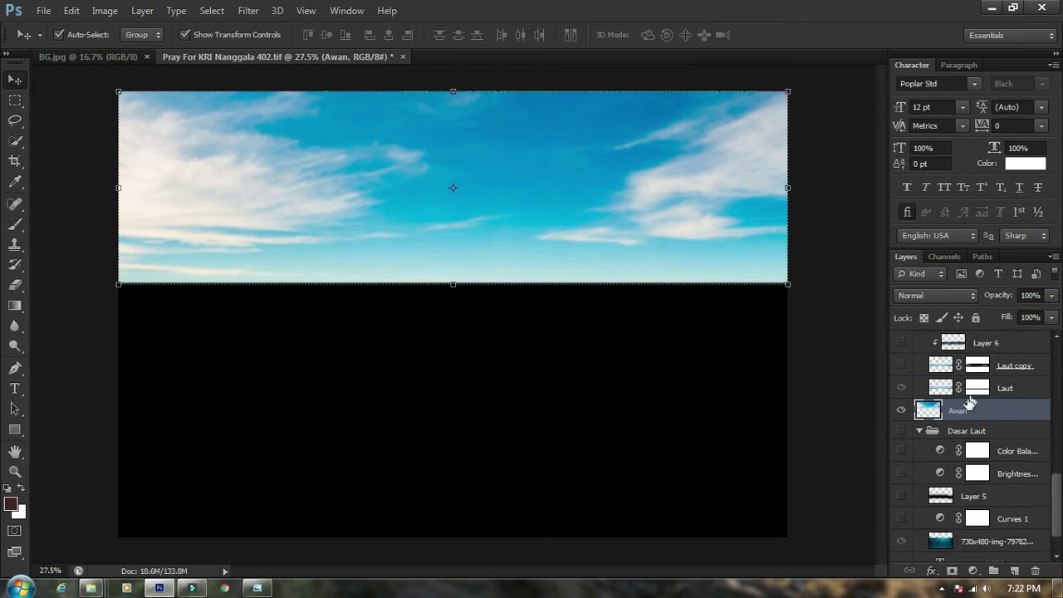
click(901, 431)
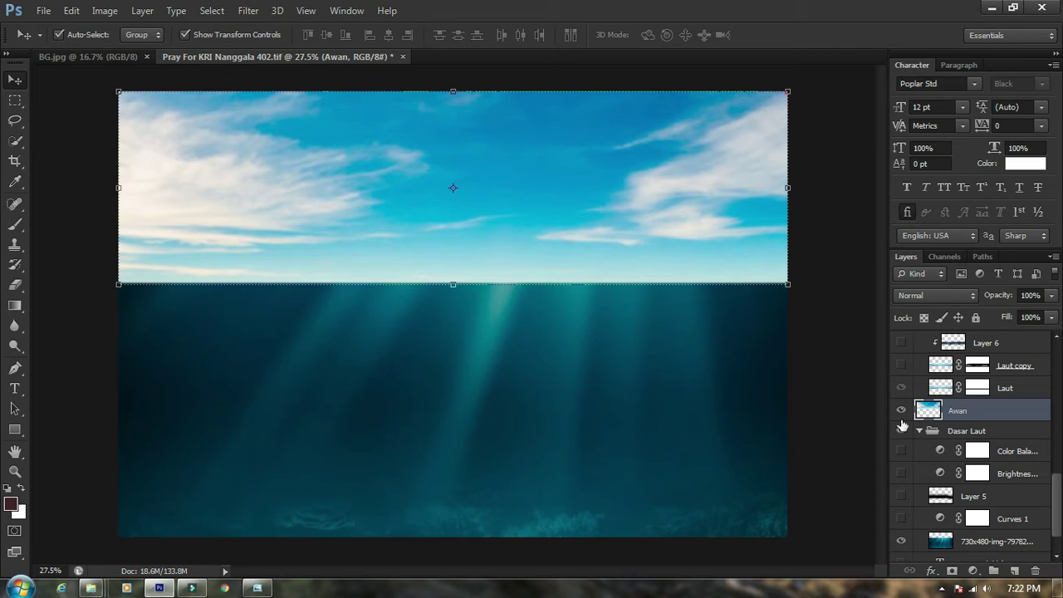
scroll(902, 425, down, 2)
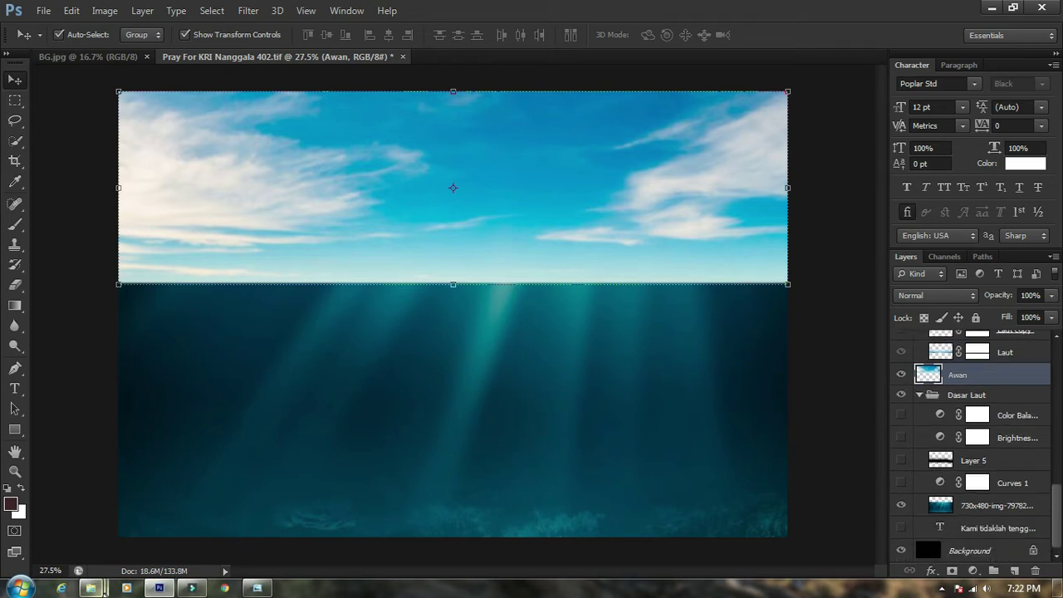
Switch to the GAMBAR window in Windows Explorer and look through the GAMBAR CAMPURAN folder for the underwater source image
mouse_move(104, 588)
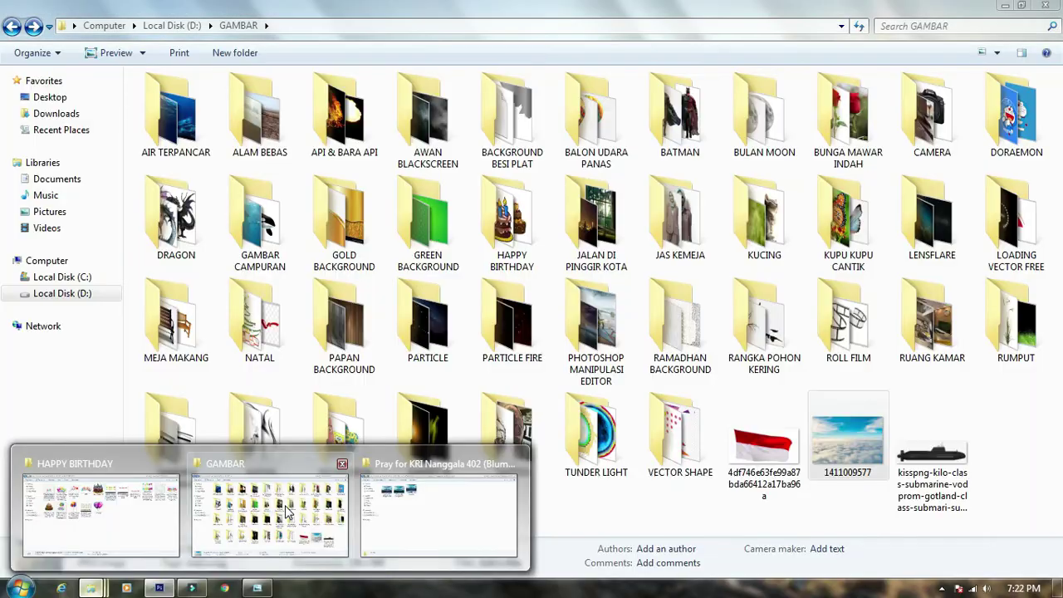
click(286, 511)
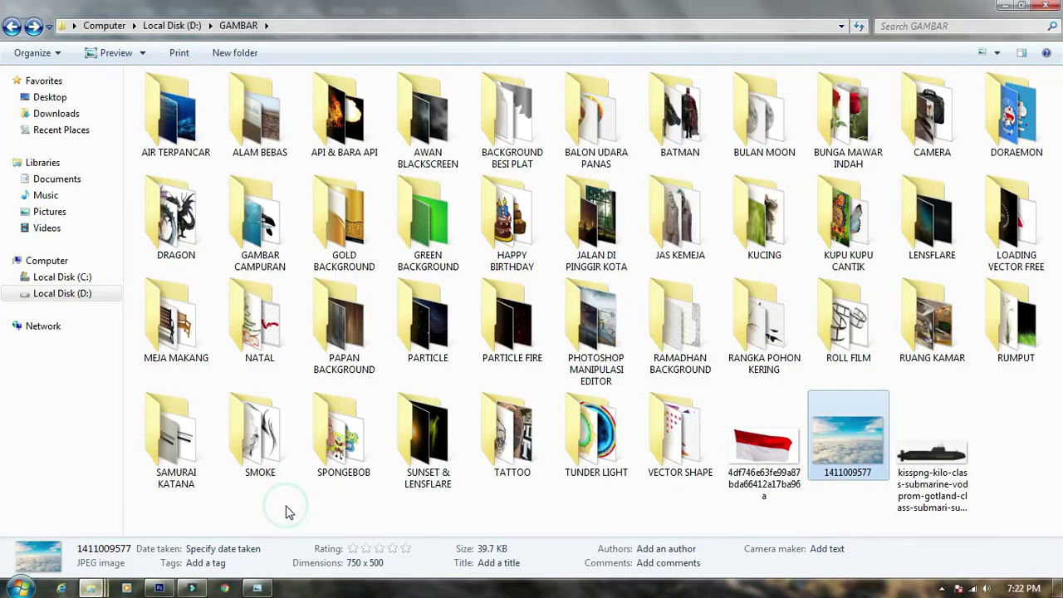
double_click(278, 234)
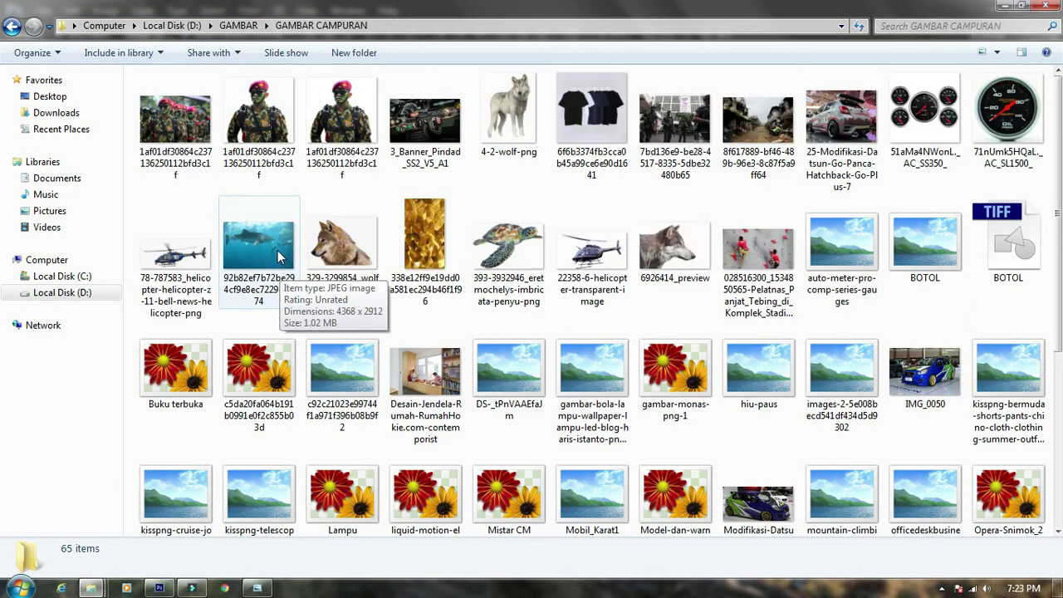
scroll(278, 257, down, 5)
View the 730x480-img-79782 underwater image from the AIR TERPANCAR folder, then return to Photoshop
key(BackSpace)
double_click(190, 125)
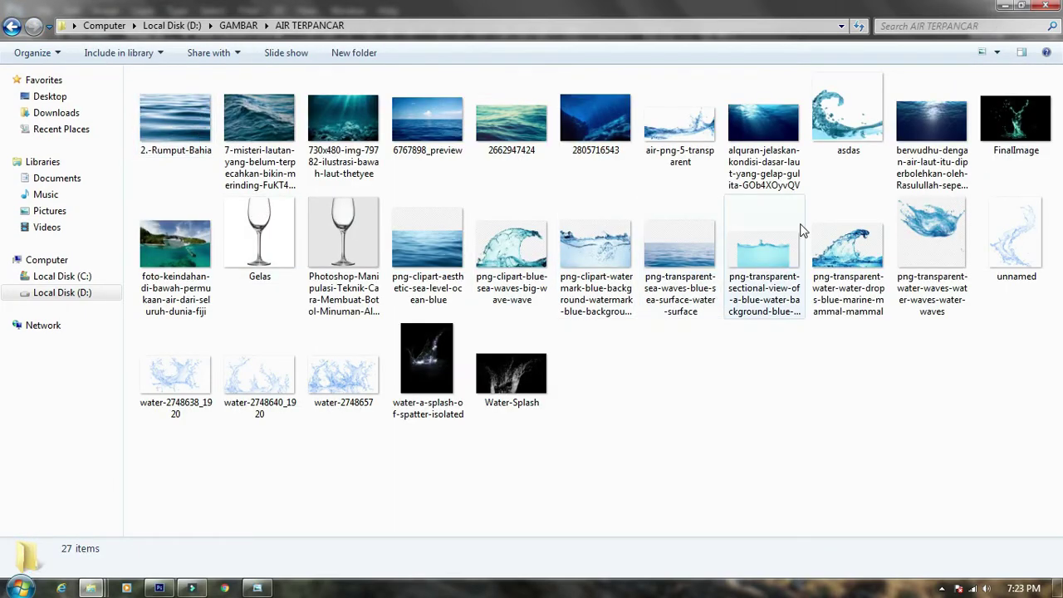
click(349, 126)
double_click(350, 127)
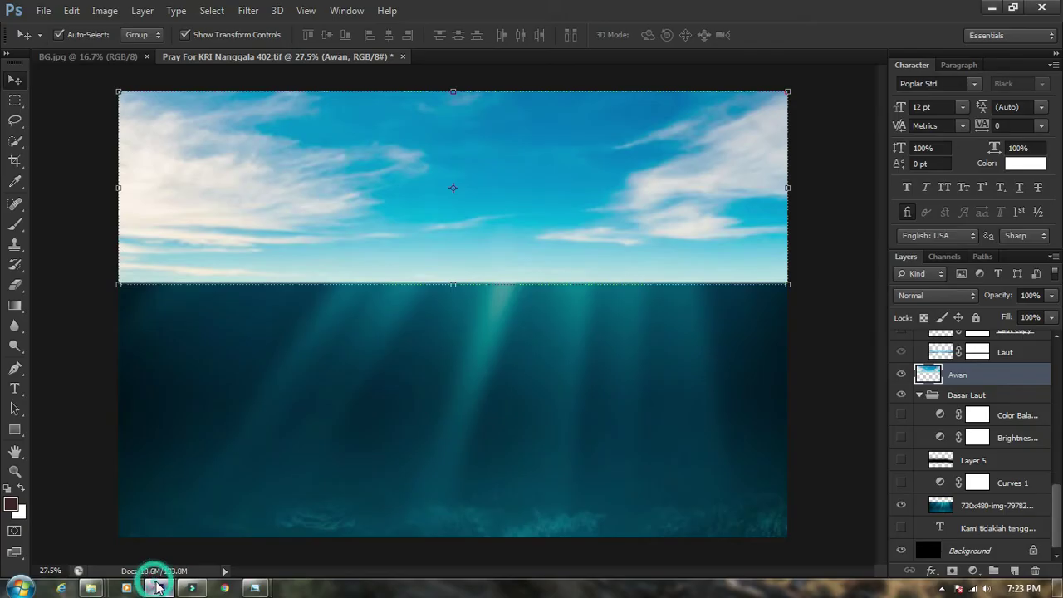
click(158, 586)
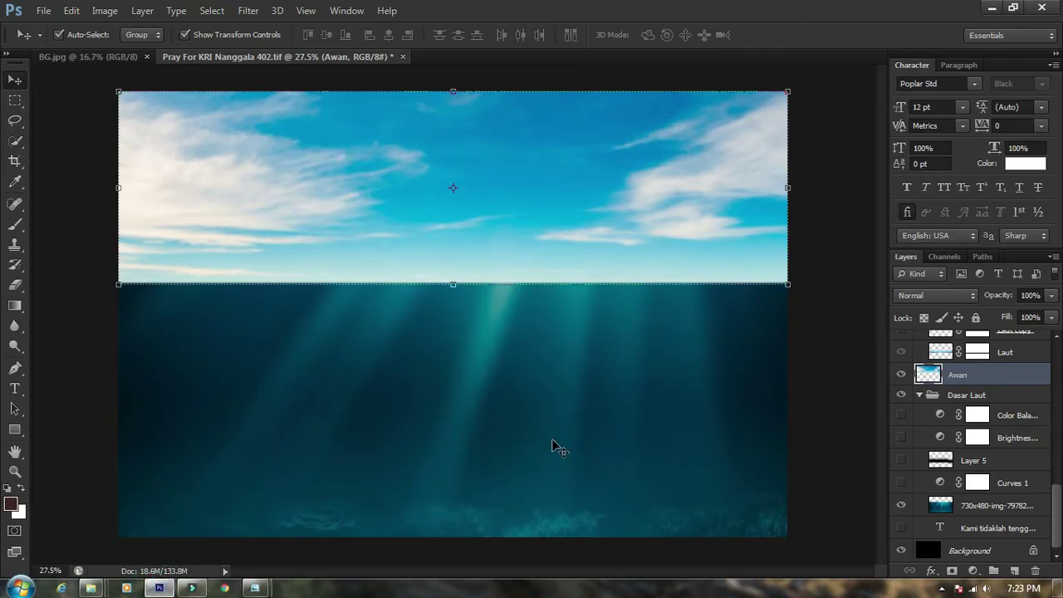
Try moving the Dasar Laut group up toward the sky and back down, then deselect it
click(574, 436)
drag(582, 348, 590, 218)
drag(588, 260, 619, 394)
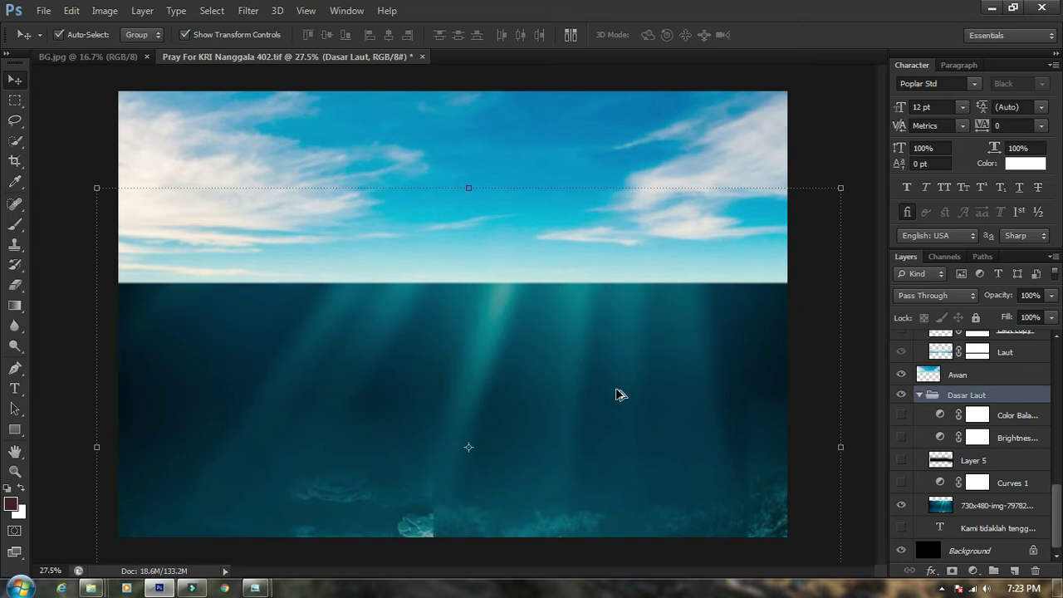
click(620, 394)
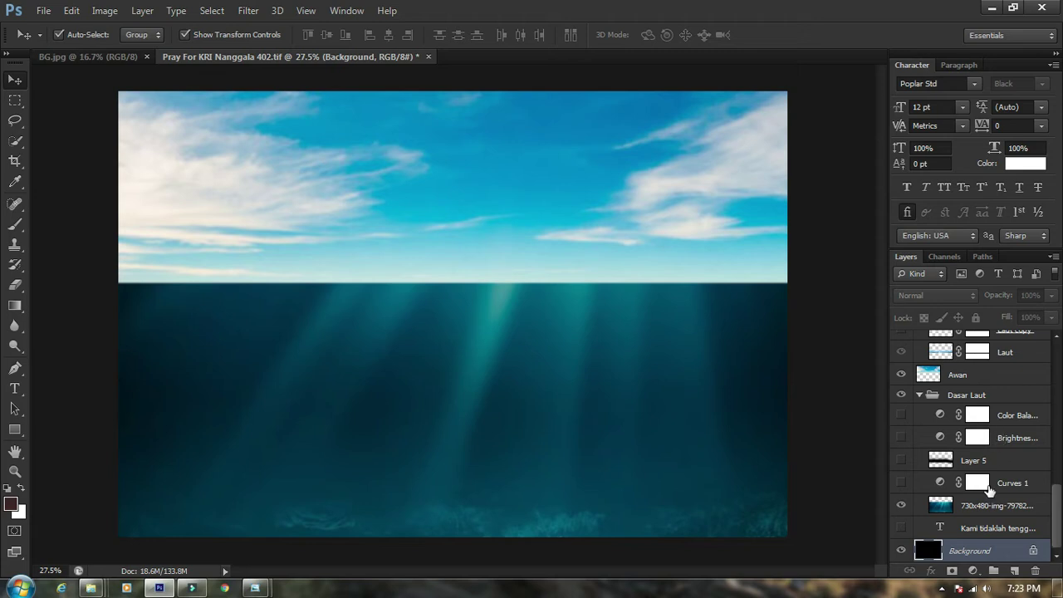
Show the Color Balance adjustment in the Dasar Laut group, with the Brightness/Contrast adjustment hidden
click(1006, 413)
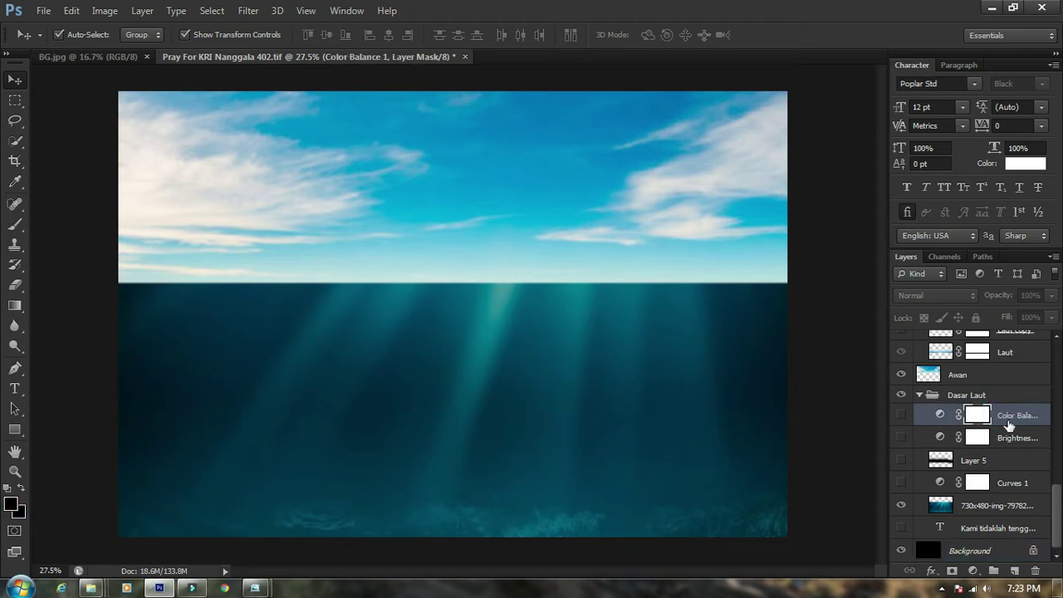
click(991, 507)
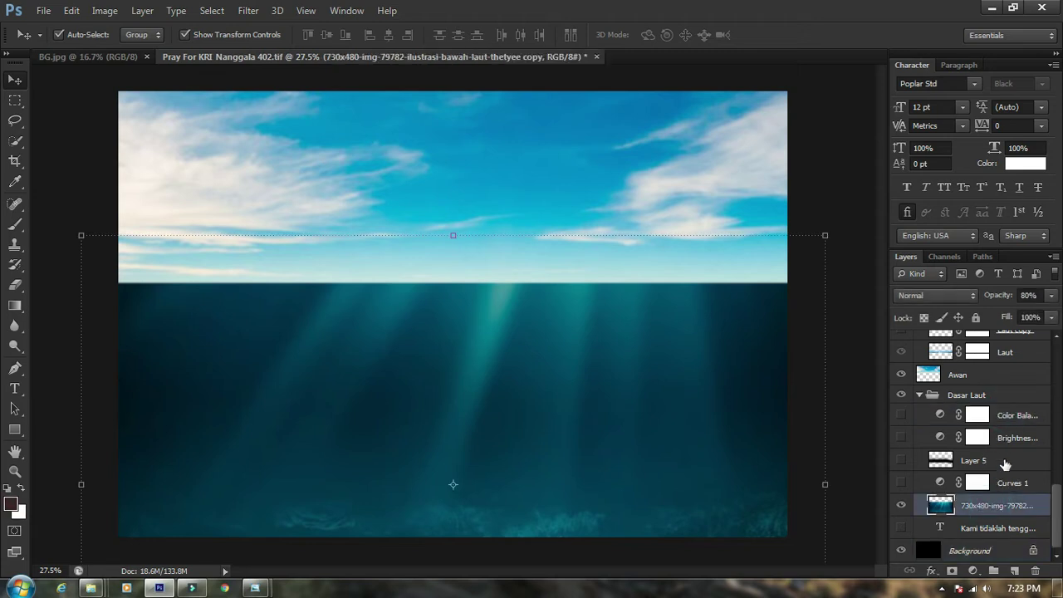
click(1016, 412)
click(902, 415)
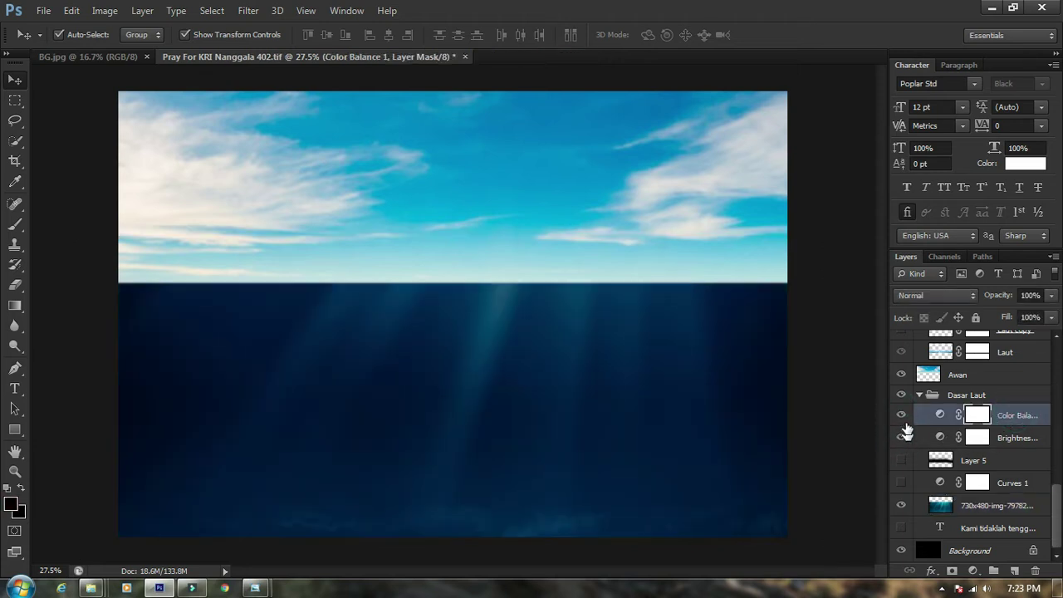
click(901, 437)
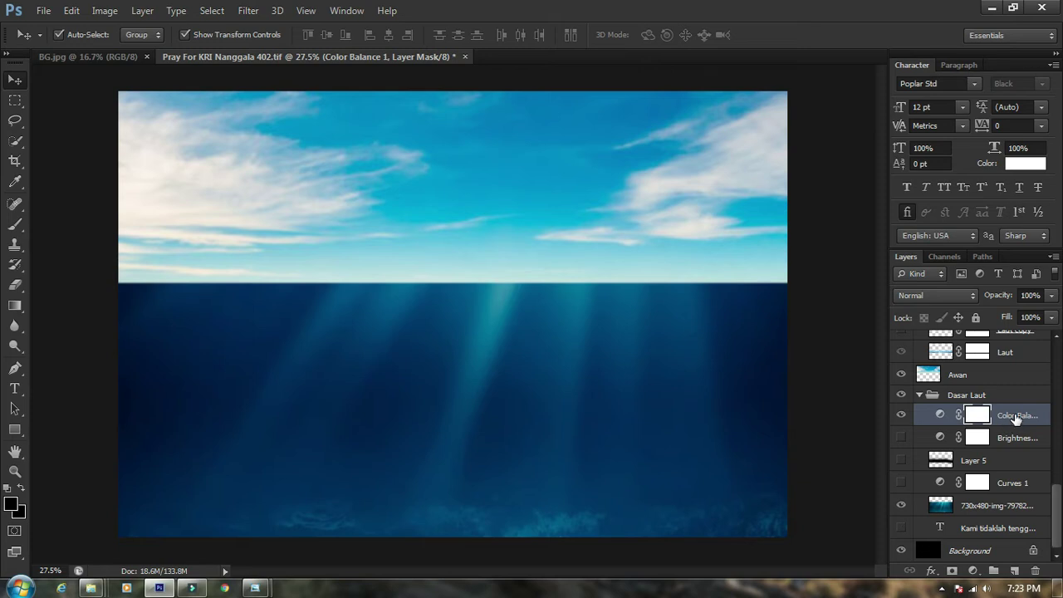
Examine the settings of the Color Balance and Brightness/Contrast adjustments in the Dasar Laut group, then close their properties
double_click(1007, 416)
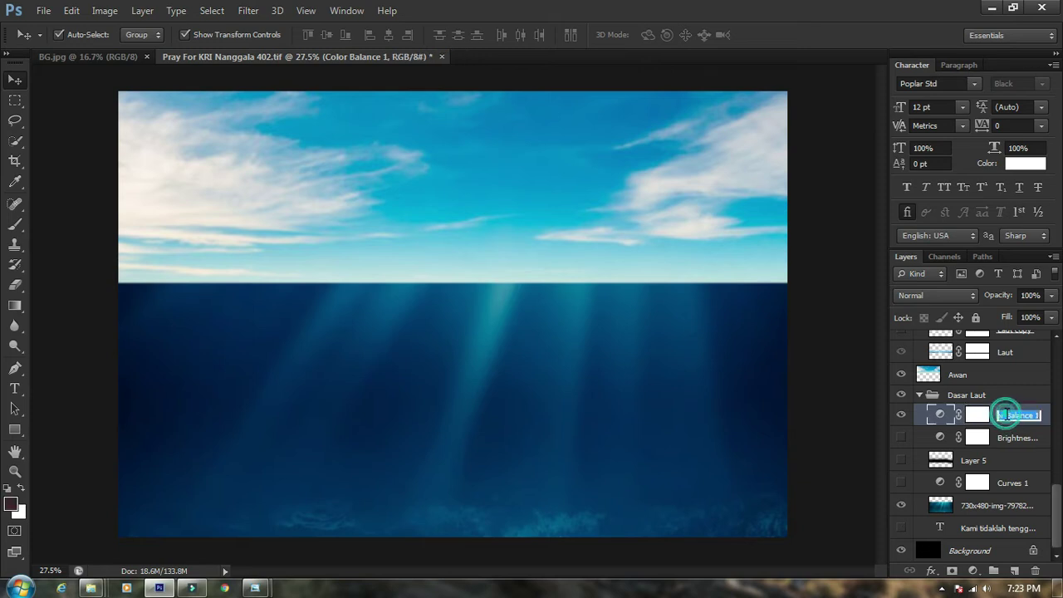
double_click(940, 414)
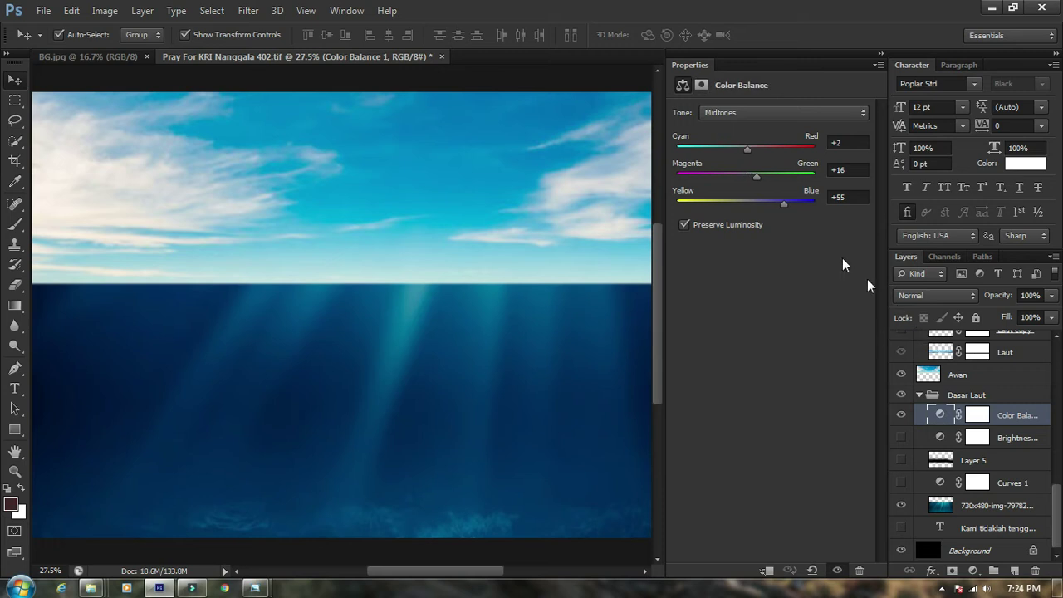
click(931, 438)
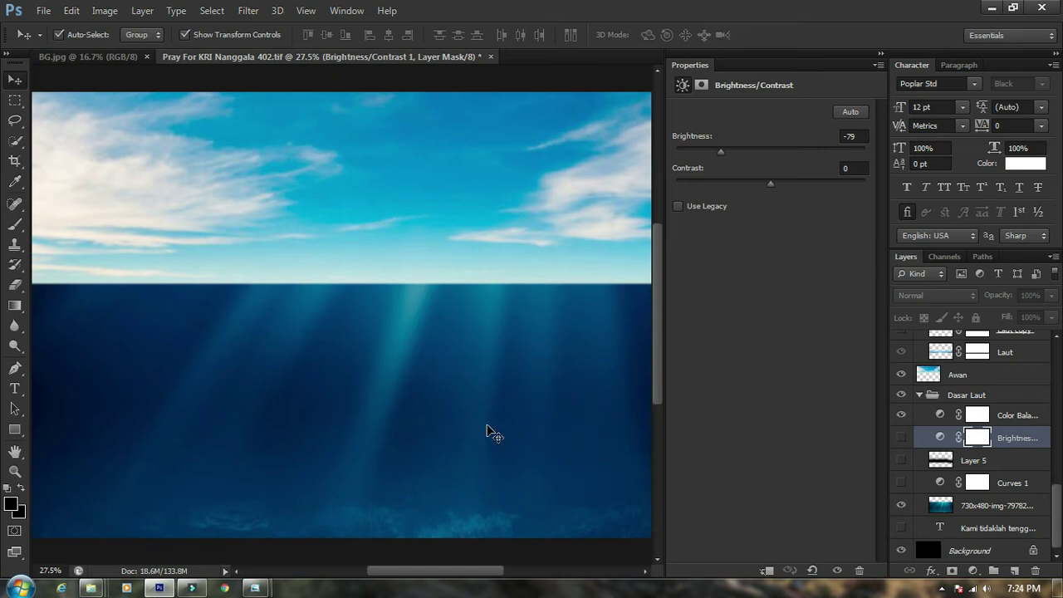
right_click(704, 65)
click(742, 76)
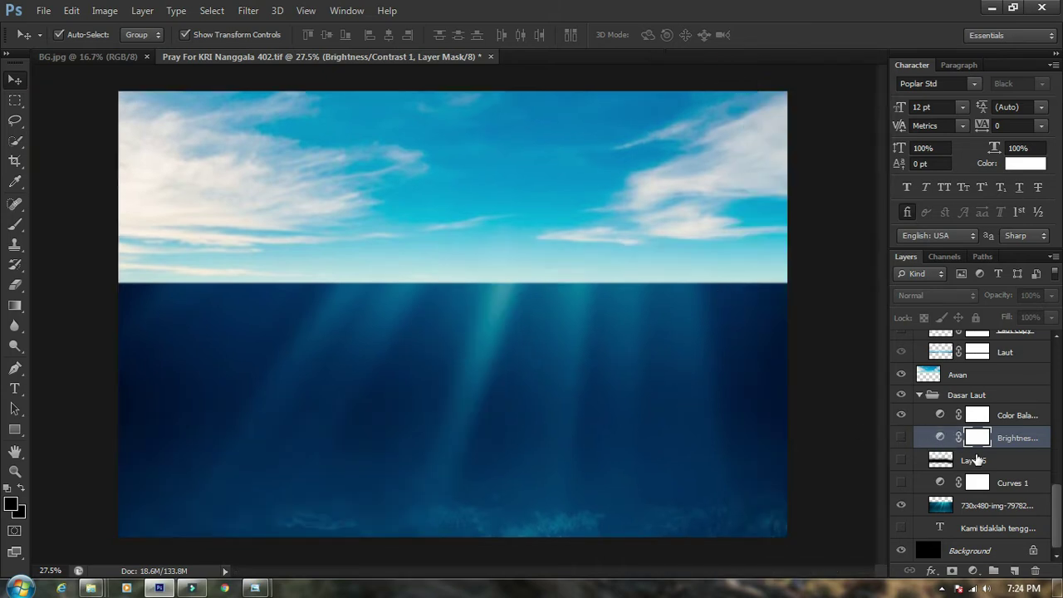
Show the Brightness/Contrast adjustment and Layer 5 in the Dasar Laut group
click(901, 437)
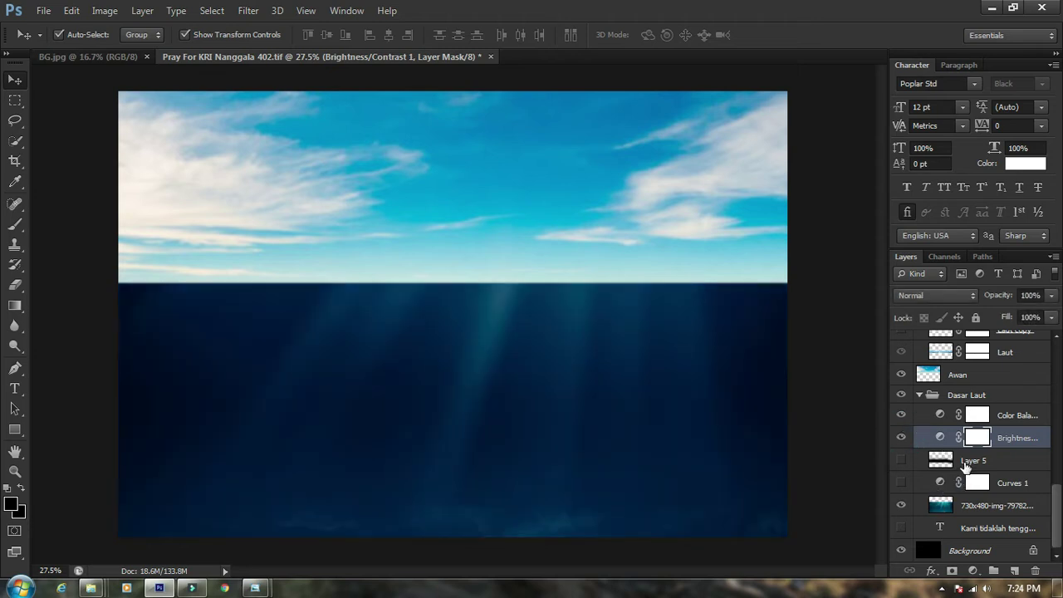
click(959, 463)
click(901, 459)
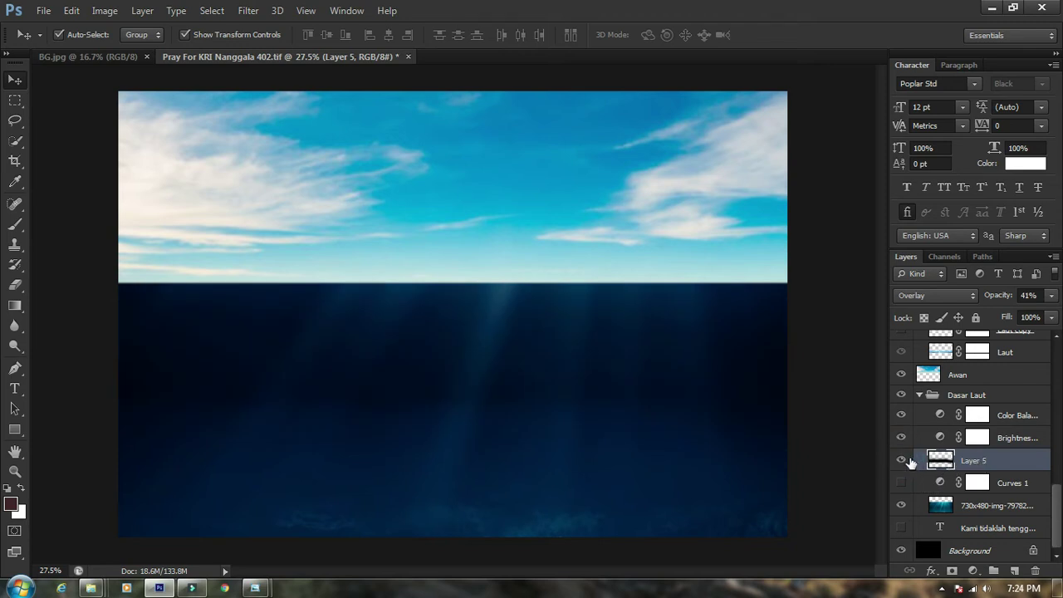
Show the Laut group so the sea surface appears above the underwater scene
scroll(989, 459, up, 5)
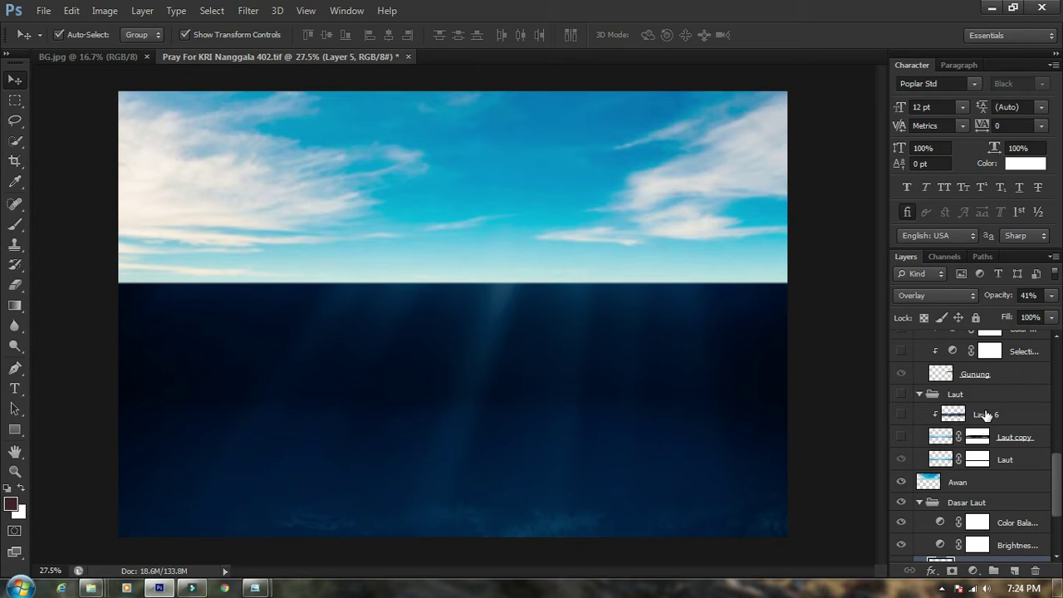
scroll(985, 414, down, 1)
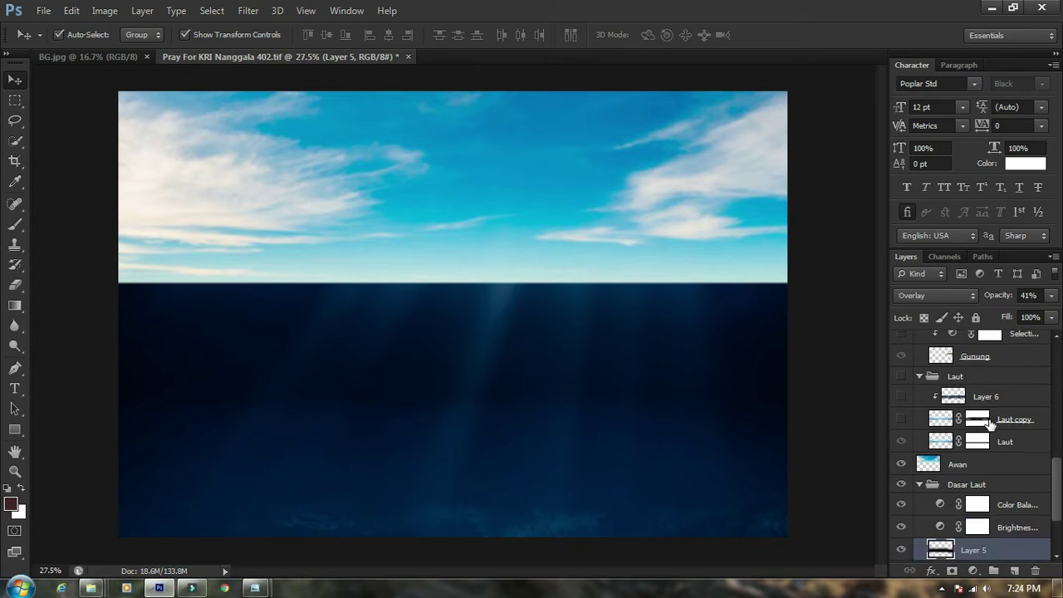
click(902, 378)
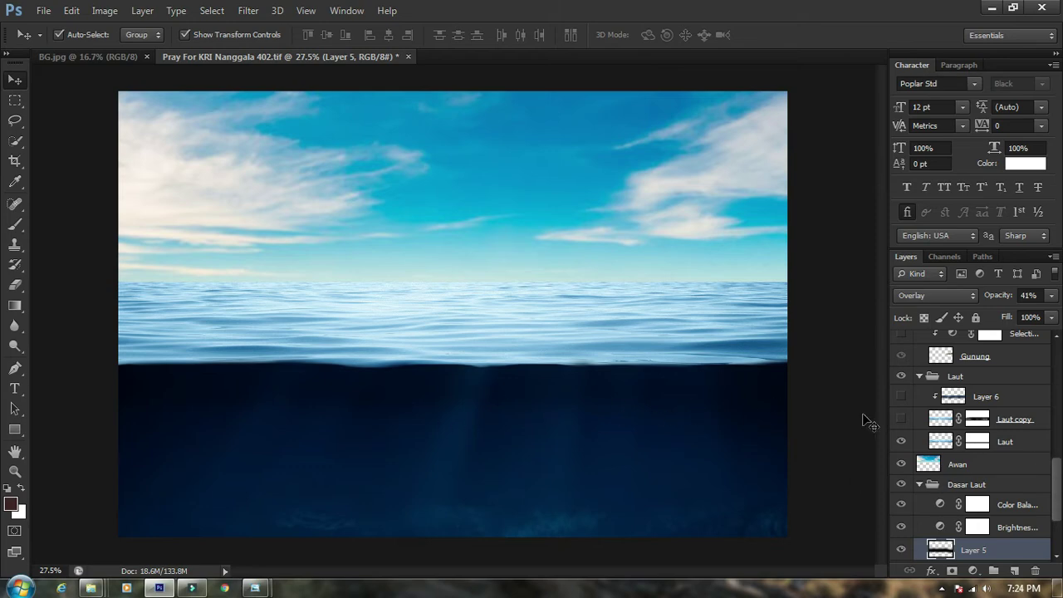
Dismiss the Windows color scheme dialog without choosing an option and return to the Dasar Laut layers
scroll(937, 486, down, 3)
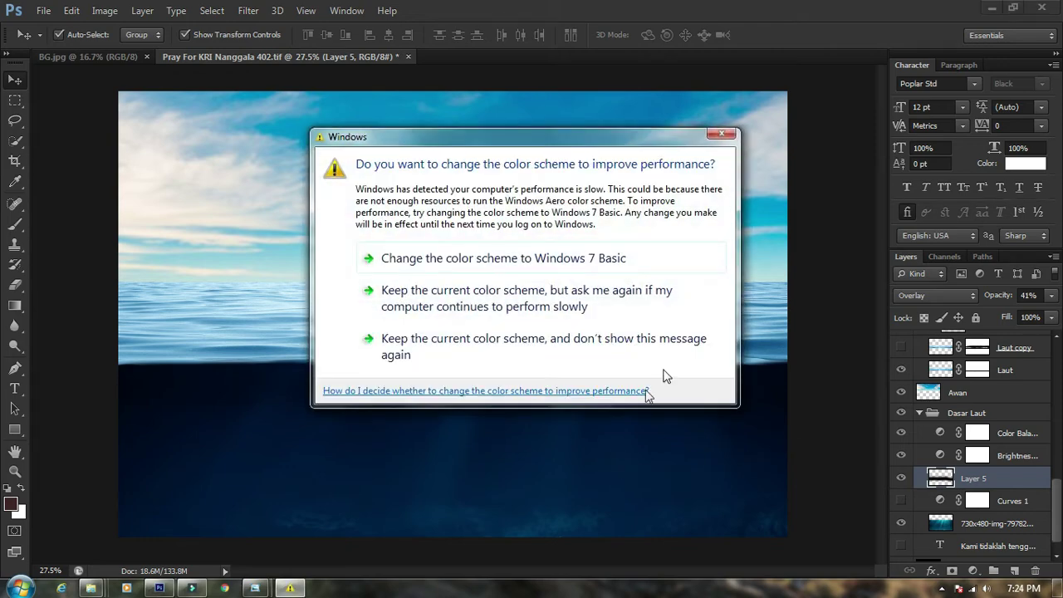
click(722, 134)
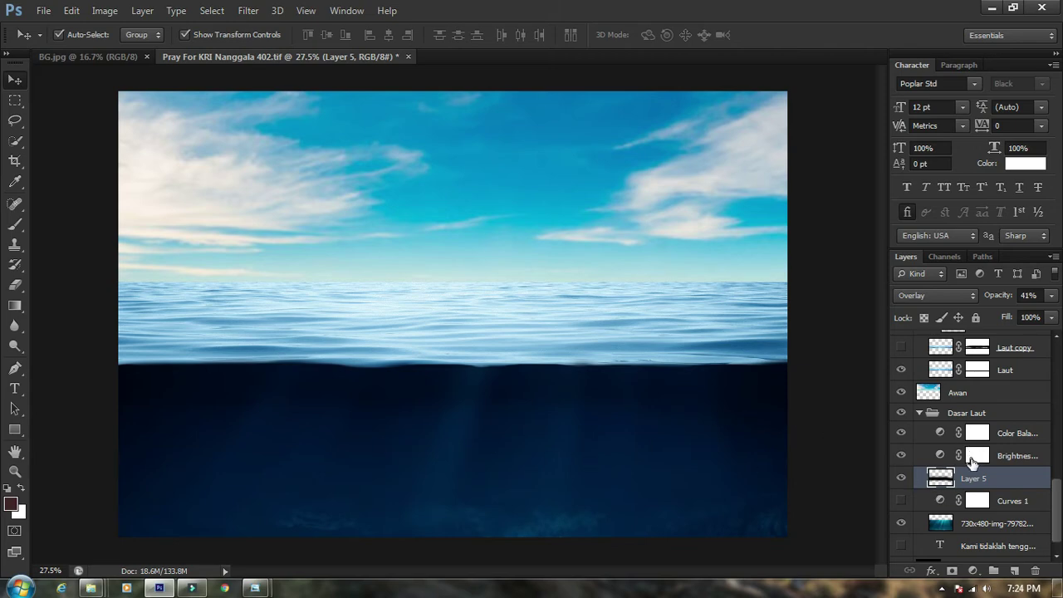
scroll(974, 461, down, 1)
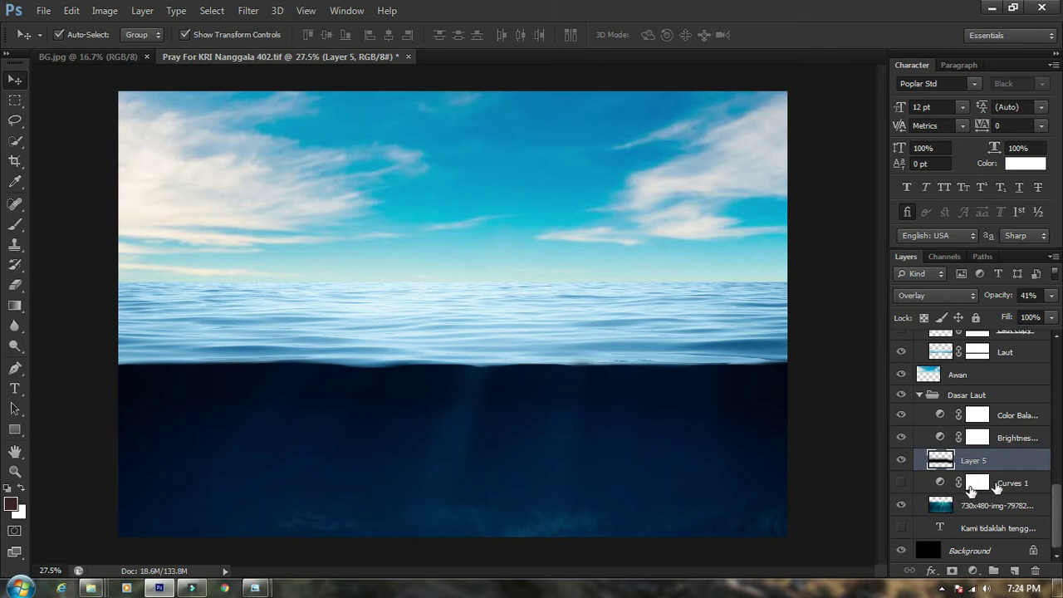
Show the Curves 1 adjustment in the Dasar Laut group and select Layer 5 above it
click(977, 483)
click(902, 482)
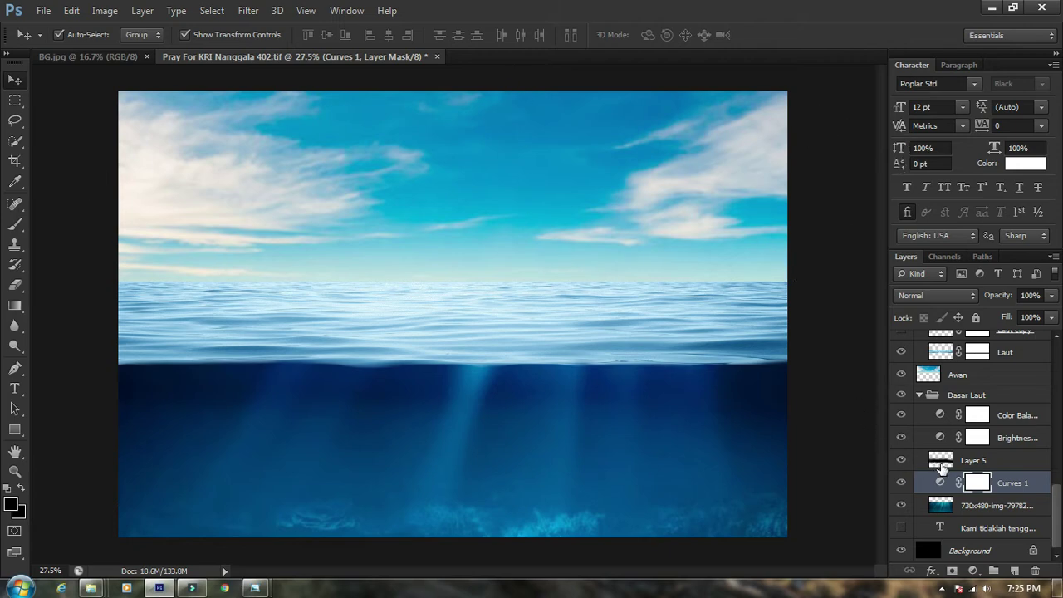
click(985, 459)
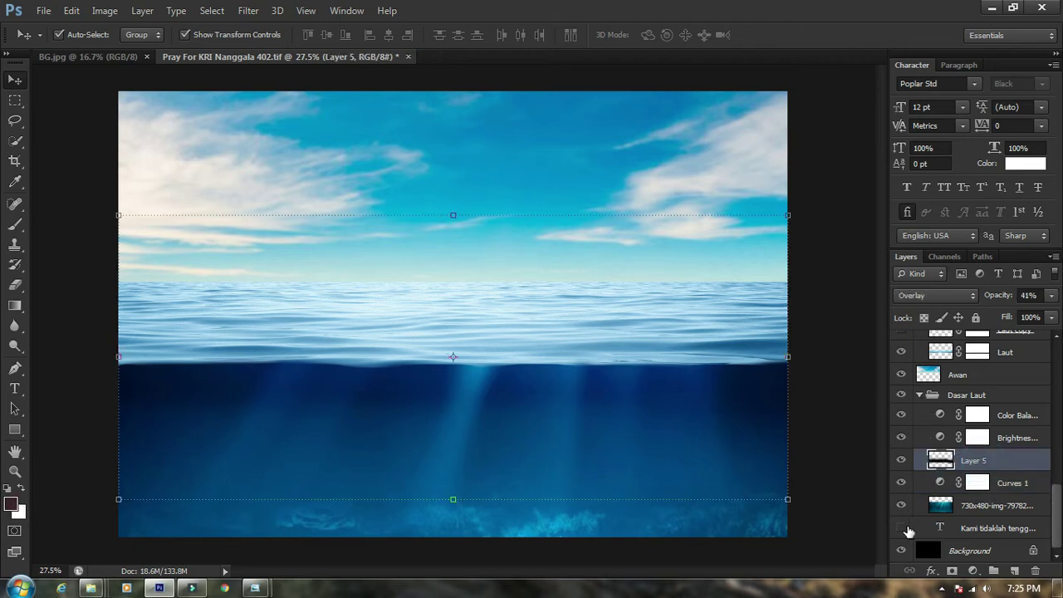
Show the "Kami tidaklah tenggelam" text layer below the underwater image and point out both layers by selecting them in turn
click(981, 529)
click(901, 527)
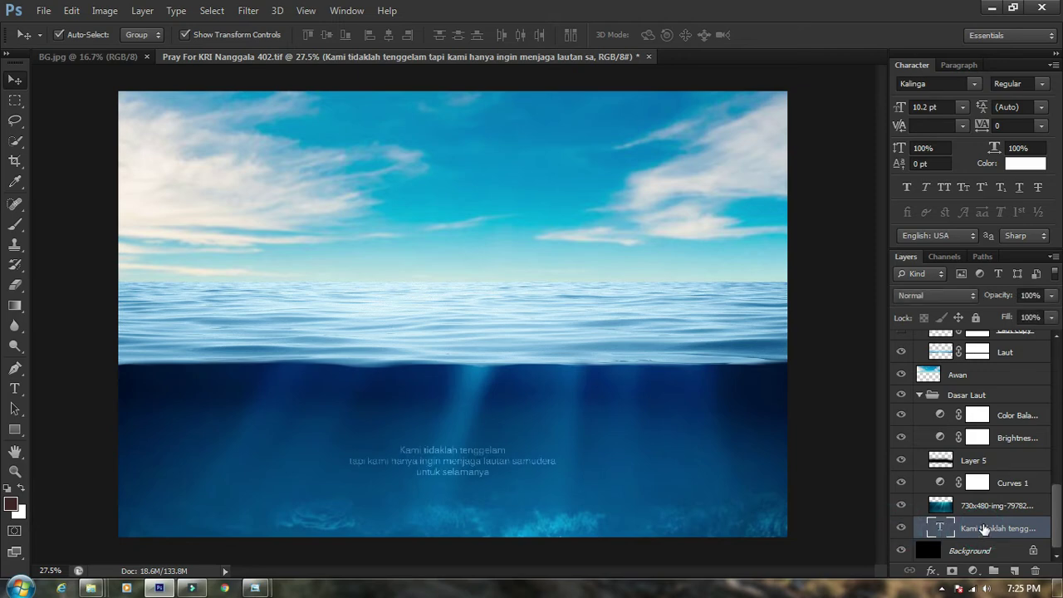
click(972, 504)
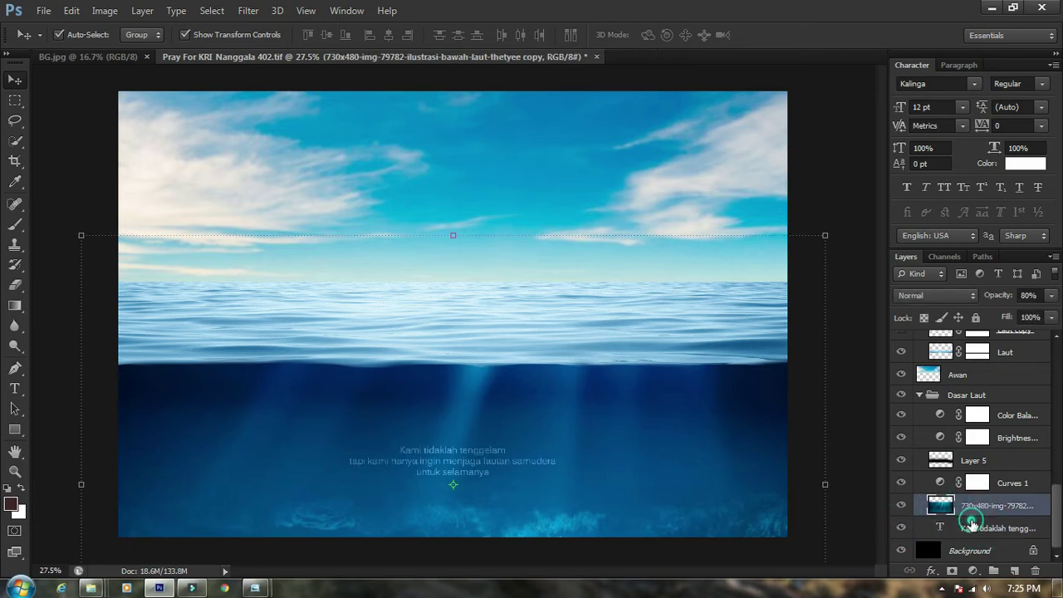
click(972, 527)
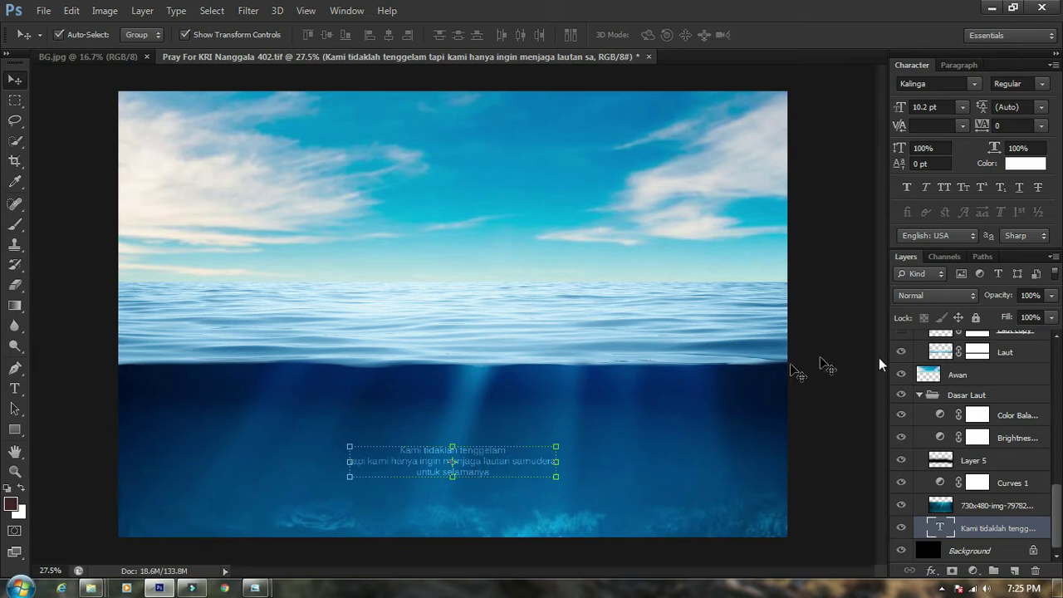
Try 100% opacity on the underwater image layer, dismissing the Windows color scheme dialog, and undo the opacity change
click(987, 505)
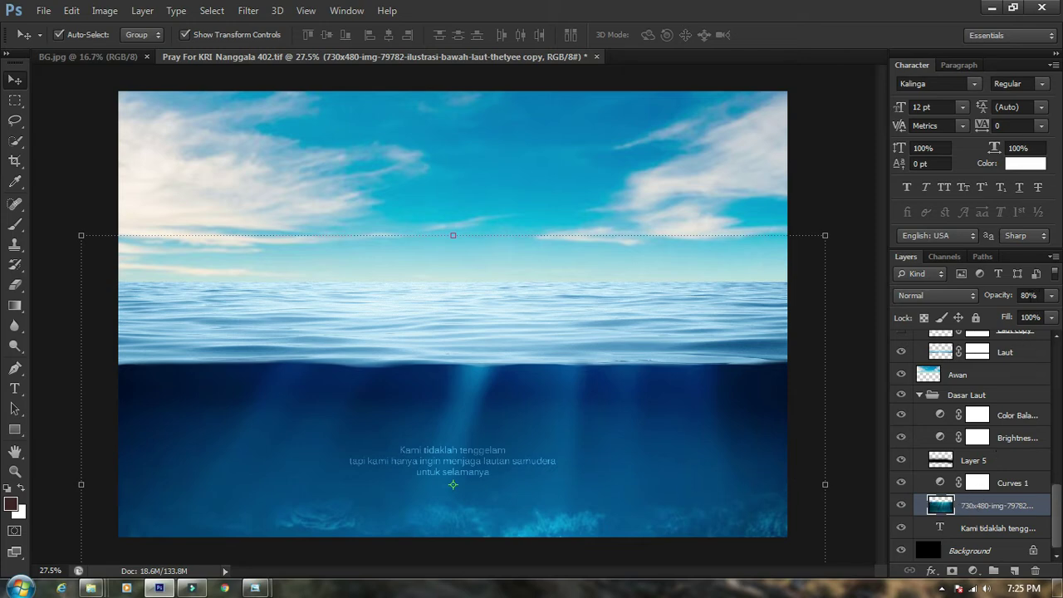
drag(1050, 296, 1061, 310)
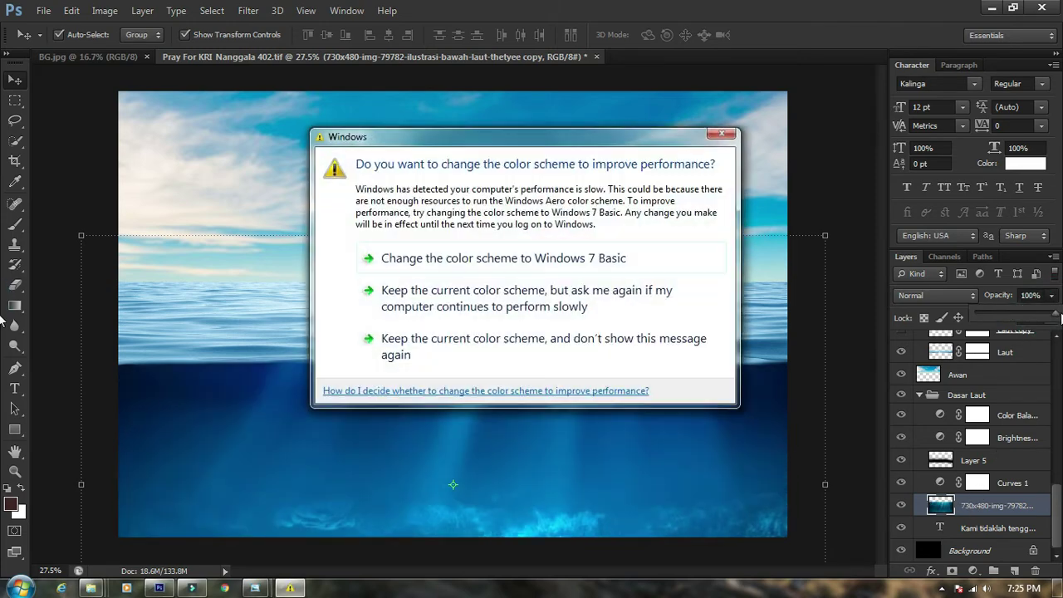
click(725, 135)
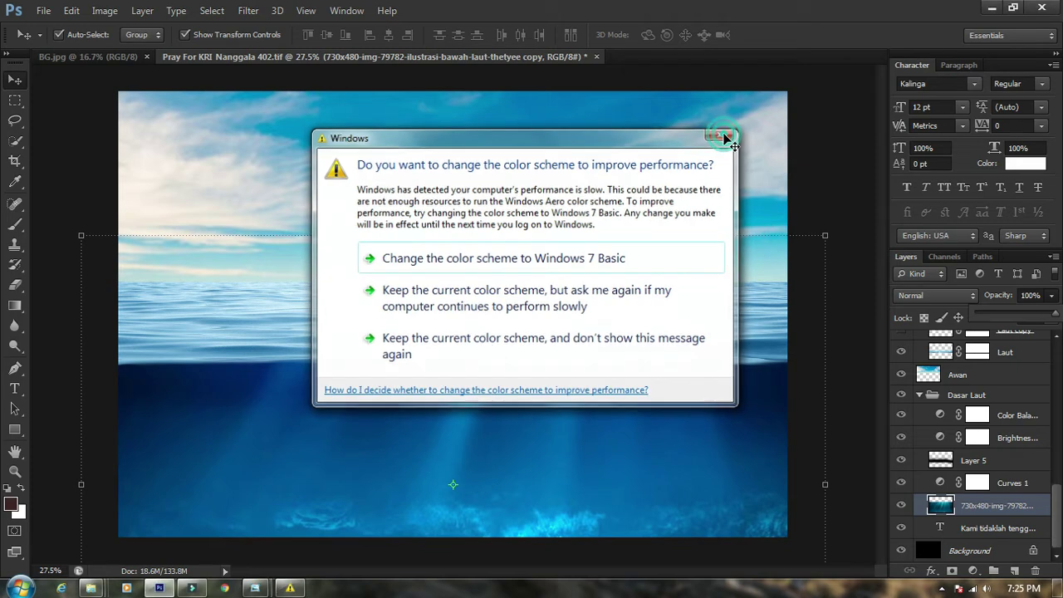
mouse_move(1058, 316)
mouse_down()
mouse_move(1027, 316)
mouse_move(1053, 318)
mouse_up()
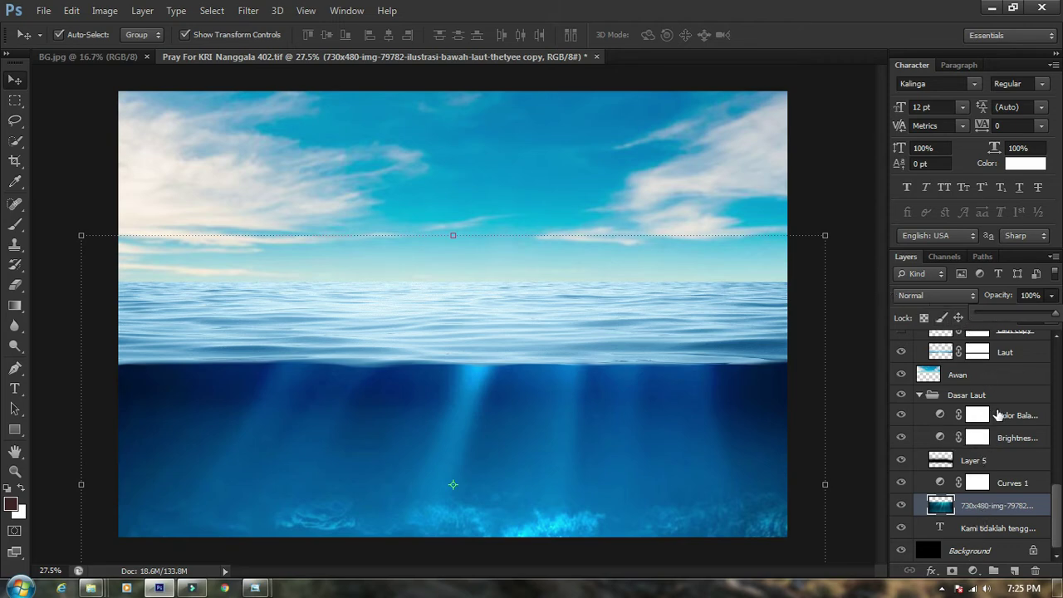
key(ctrl+z)
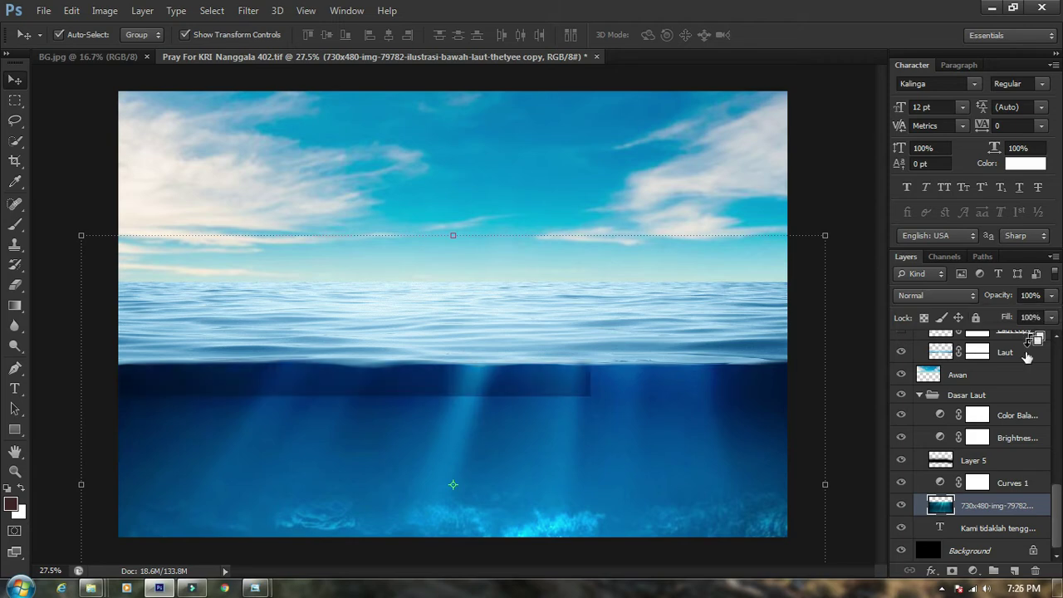
Collapse the Dasar Laut group and show the Laut copy layer and its clipped Layer 6 in the Laut group
click(920, 395)
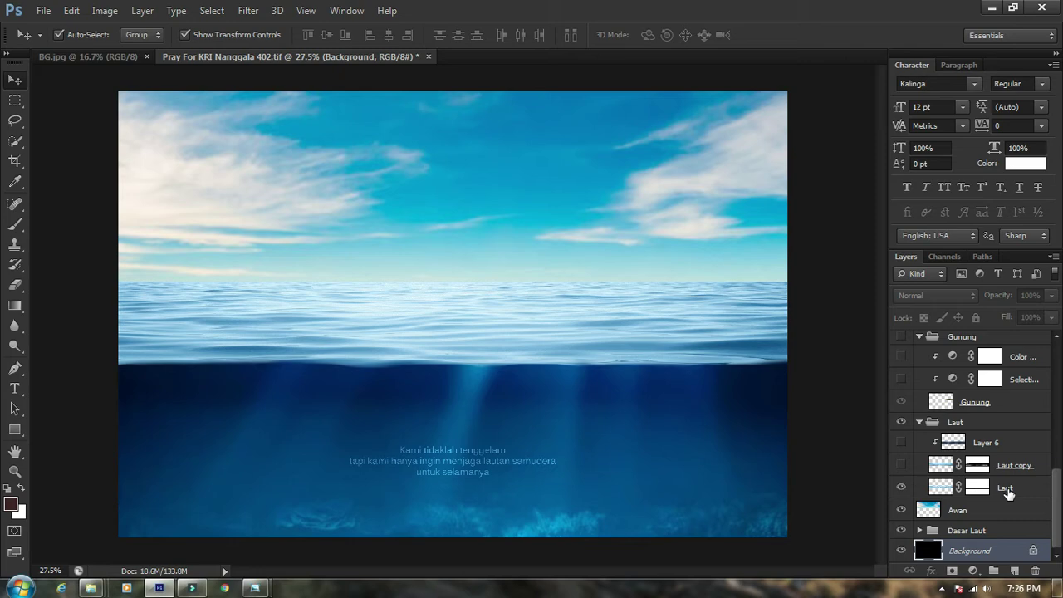
click(1001, 466)
click(906, 465)
click(903, 442)
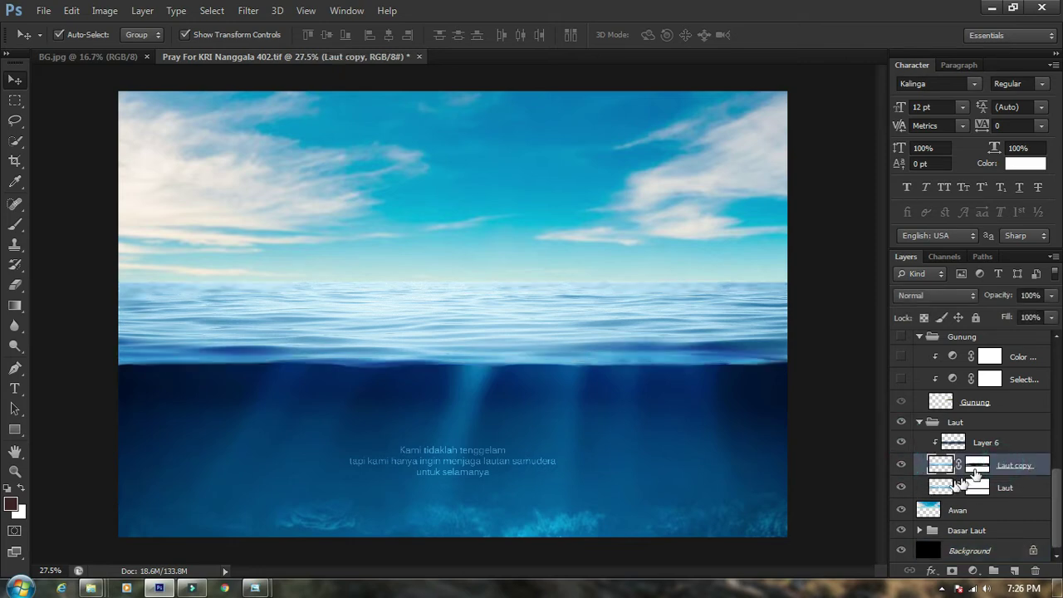
Compare the sea surface with and without the Overlay Layer 6 in the Laut group, leaving the layer visible
click(957, 422)
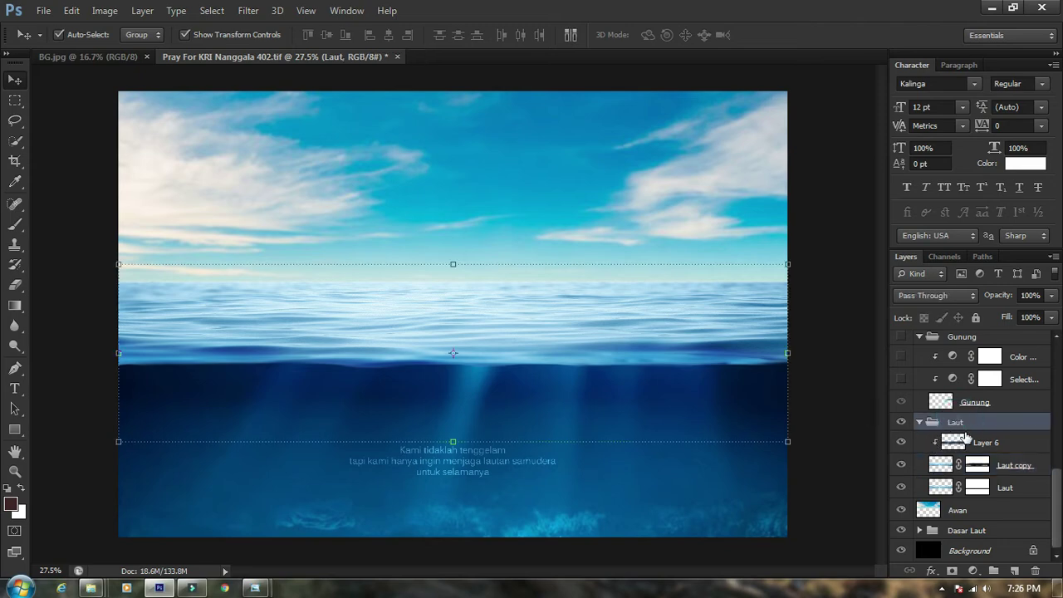
click(986, 440)
click(901, 442)
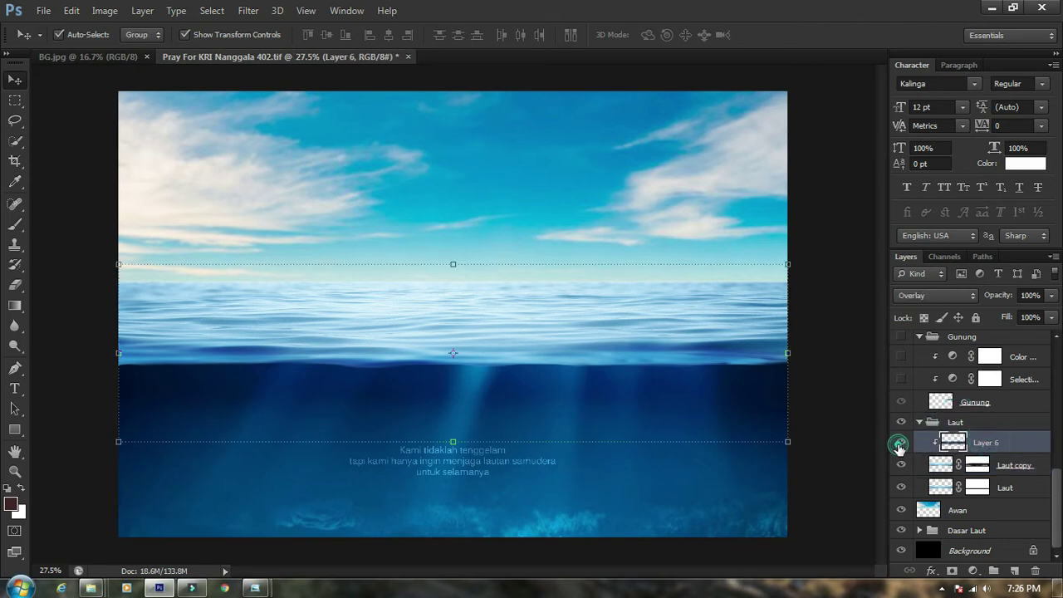
click(900, 446)
click(899, 446)
click(900, 446)
Collapse the Laut group and show the Gunung group so the mountain island appears on the horizon
click(919, 422)
click(1019, 408)
click(900, 406)
click(900, 405)
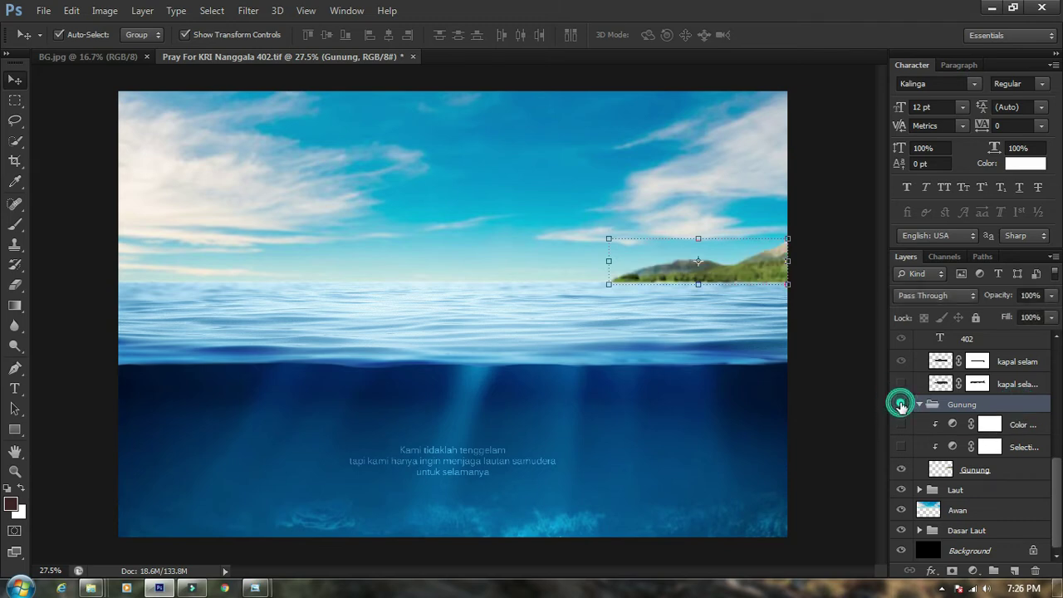
click(900, 405)
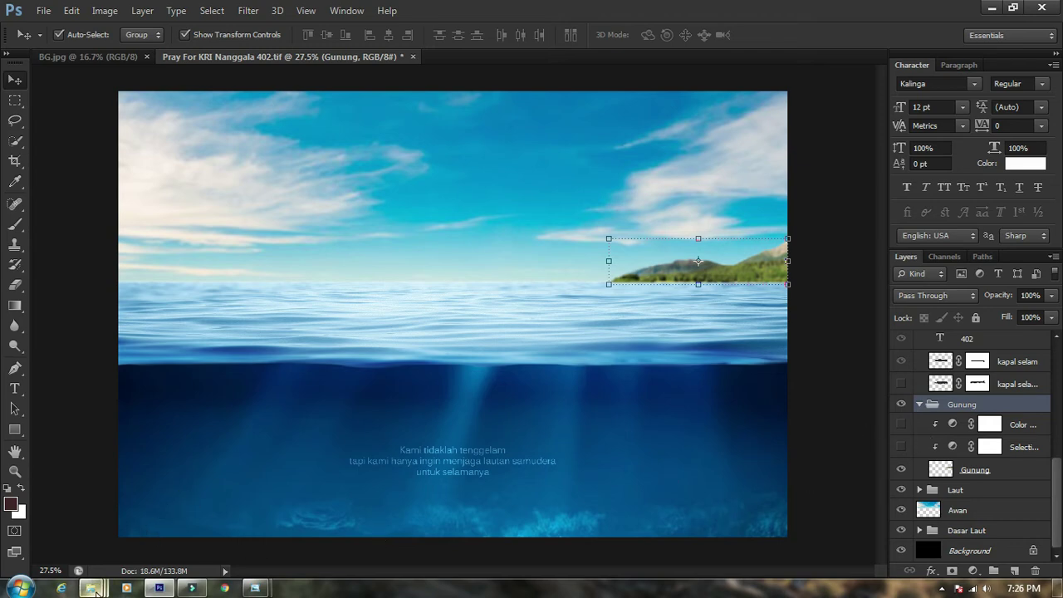
Switch to the AIR TERPANCAR window in Windows Explorer and open the ALAM BEBAS folder in GAMBAR
mouse_move(91, 588)
mouse_move(417, 527)
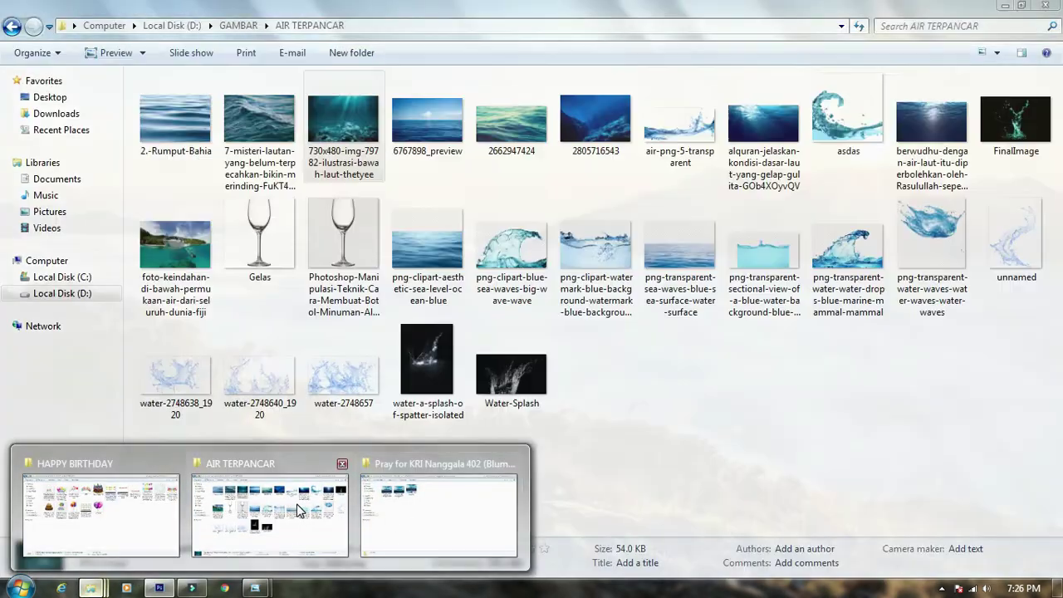
click(274, 516)
click(4, 28)
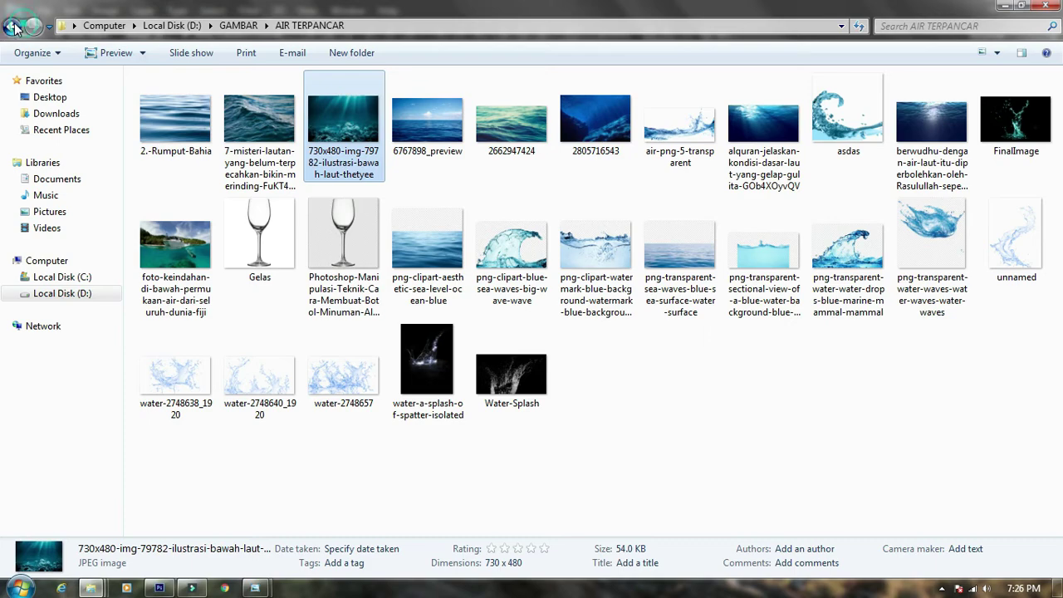
click(272, 125)
double_click(271, 125)
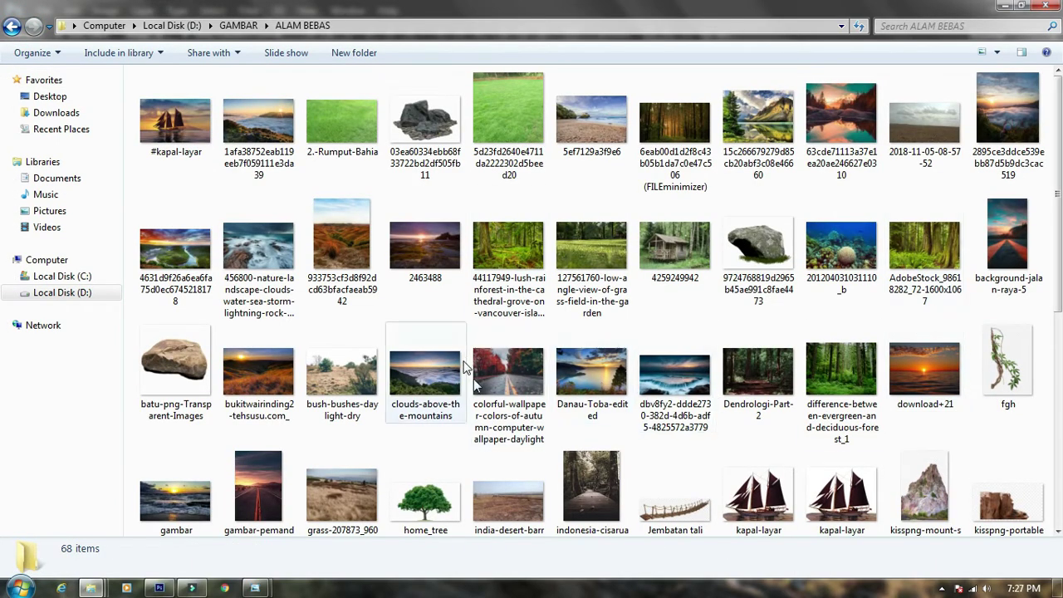
Find and open the mountains-and-green-forest source image, and switch back to the Photoshop composite
scroll(537, 412, down, 2)
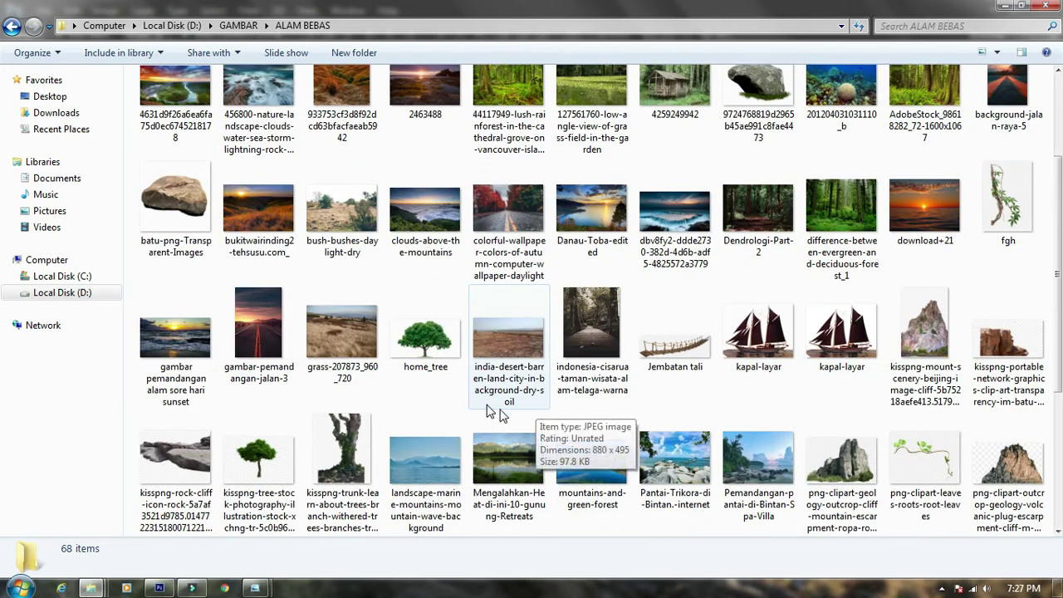
scroll(536, 411, down, 3)
double_click(598, 222)
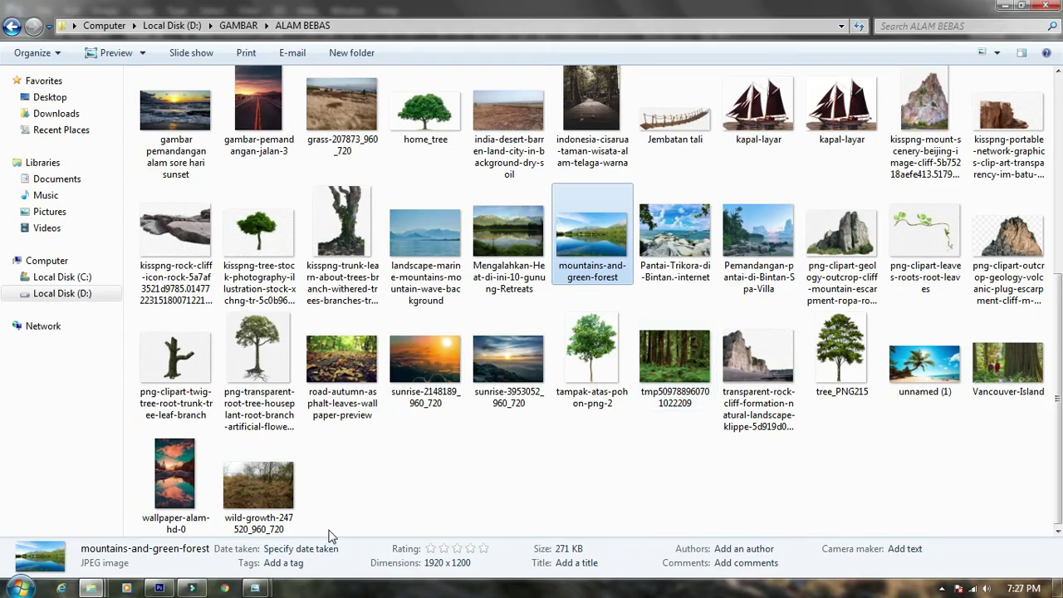
click(159, 588)
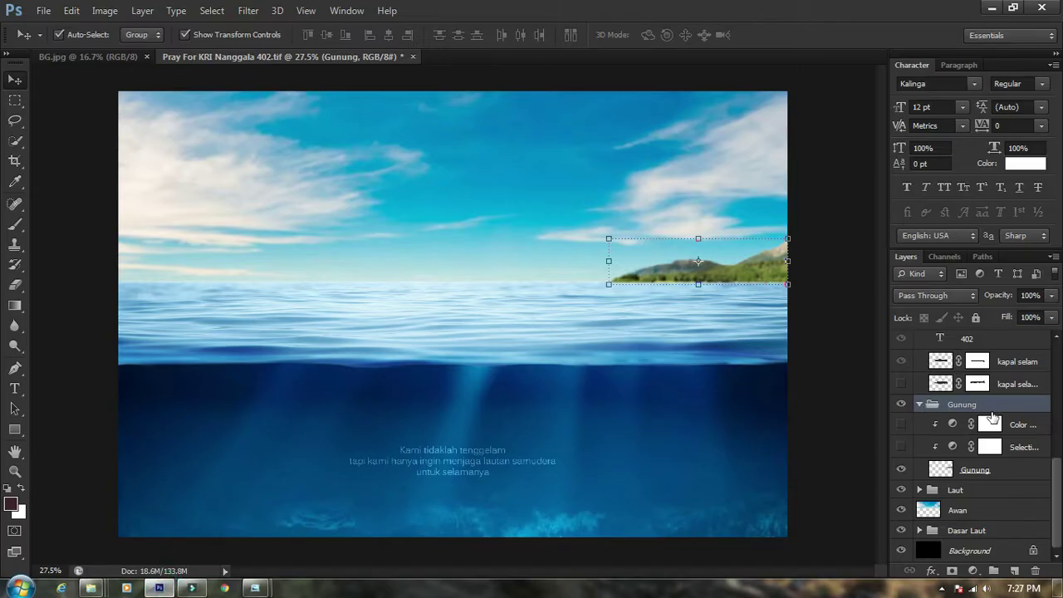
Show the Color Balance adjustment in the Gunung group and examine its Midtones settings before closing the properties
click(1009, 424)
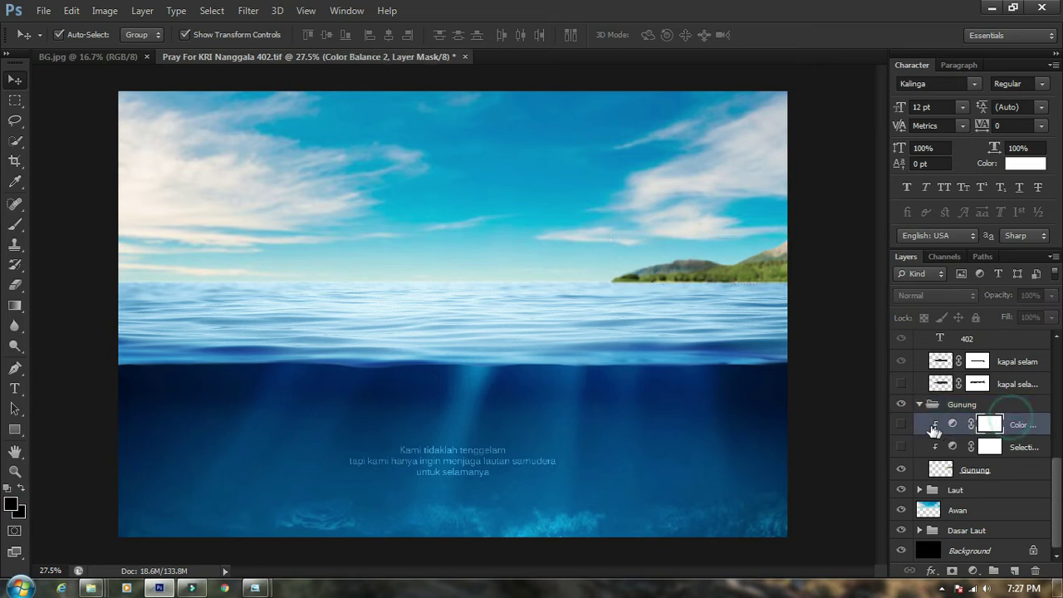
click(902, 424)
click(953, 424)
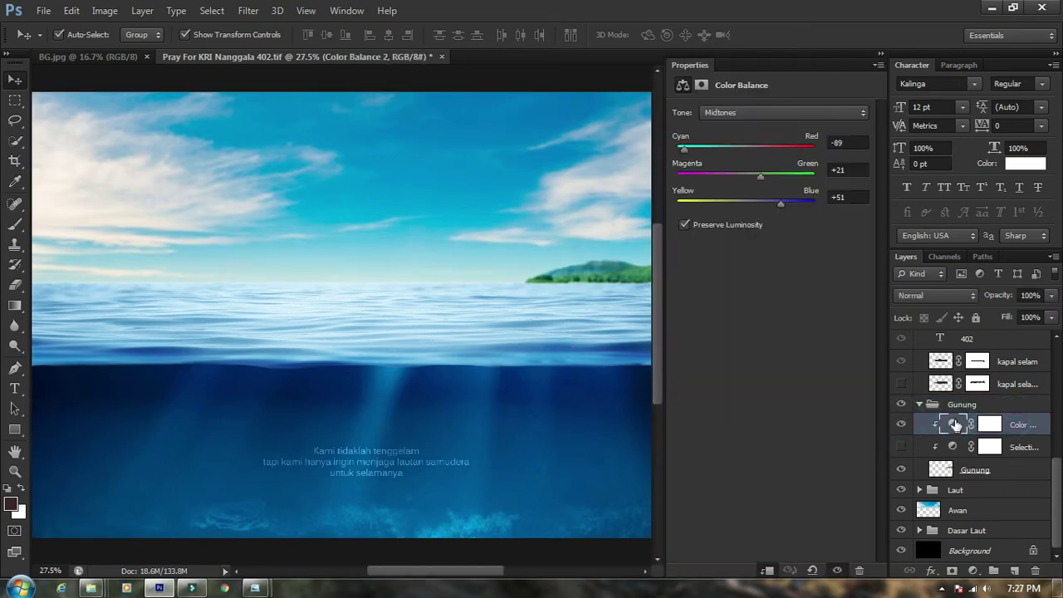
right_click(719, 69)
click(734, 74)
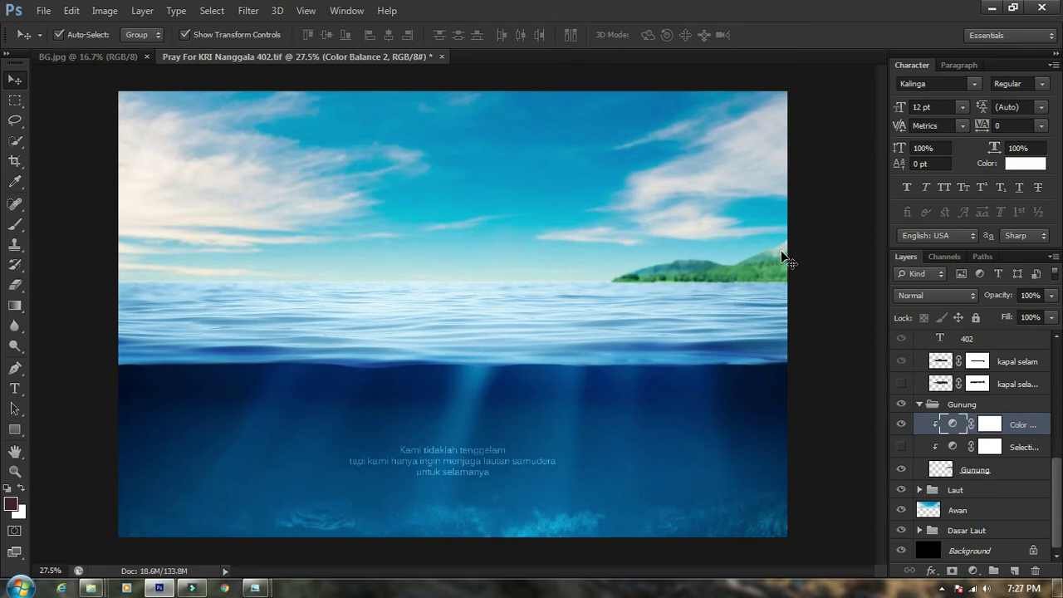
Try Midtones values of -2 Cyan/Red, +1 Magenta/Green and +33 Yellow/Blue in the Gunung group's Color Balance adjustment
double_click(955, 425)
drag(749, 155, 725, 150)
drag(595, 233, 474, 239)
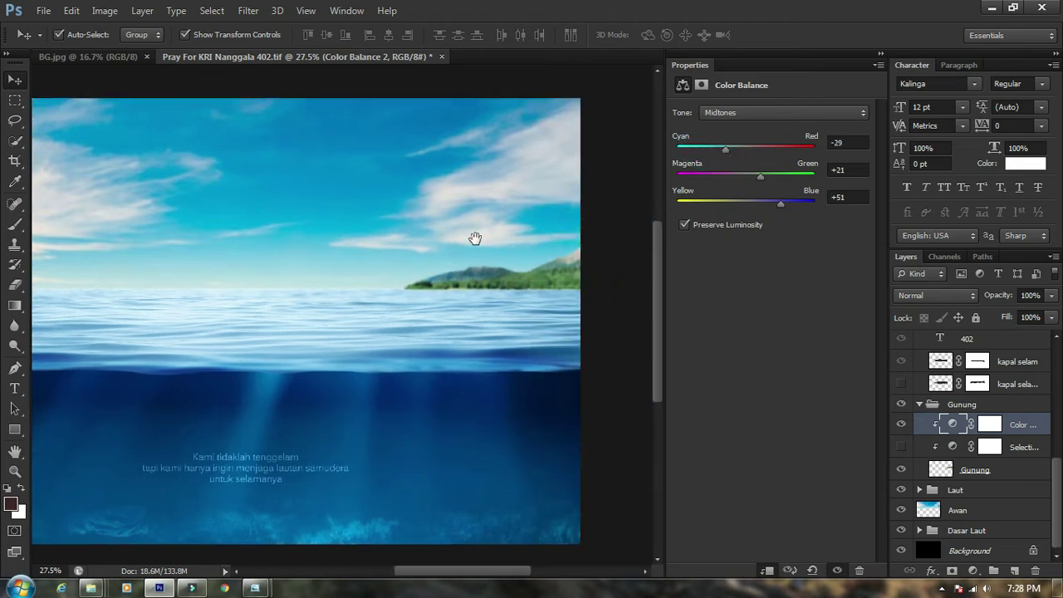
drag(768, 148, 768, 207)
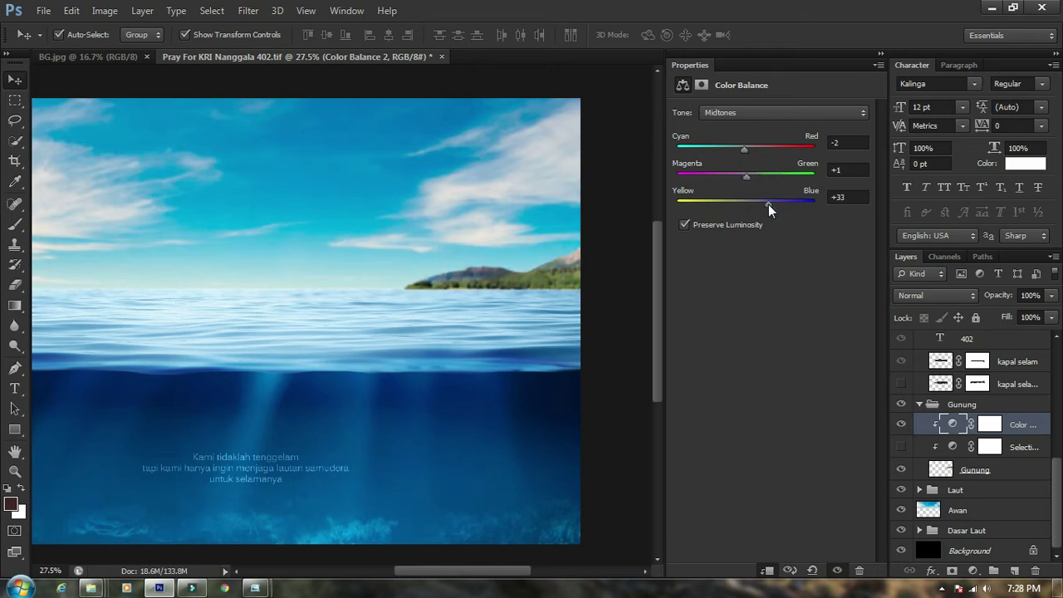
right_click(684, 67)
click(726, 79)
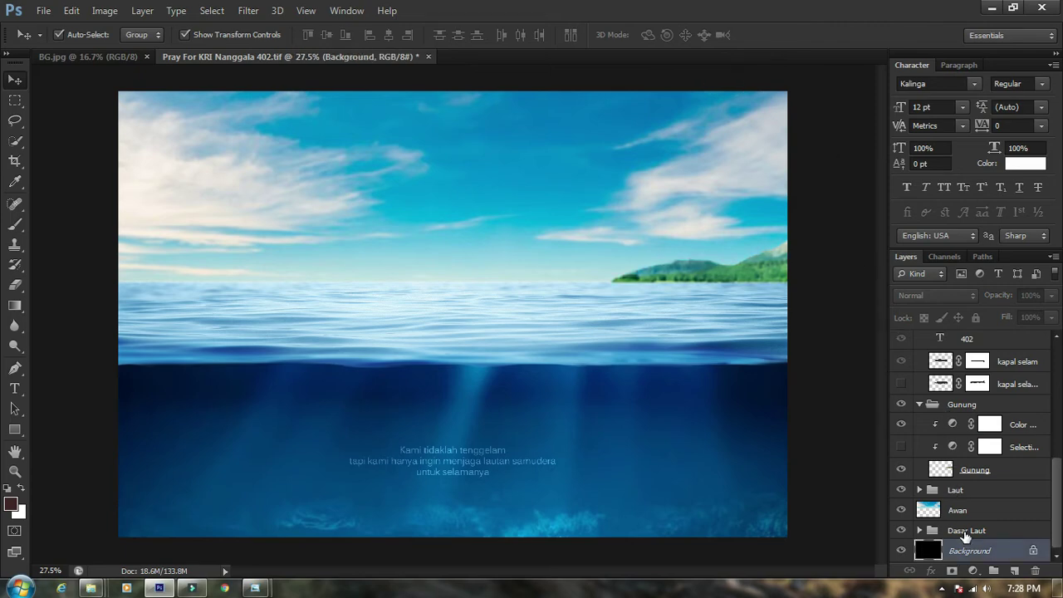
Show the Selective Color adjustment below the Color Balance adjustment in the Gunung group
click(991, 424)
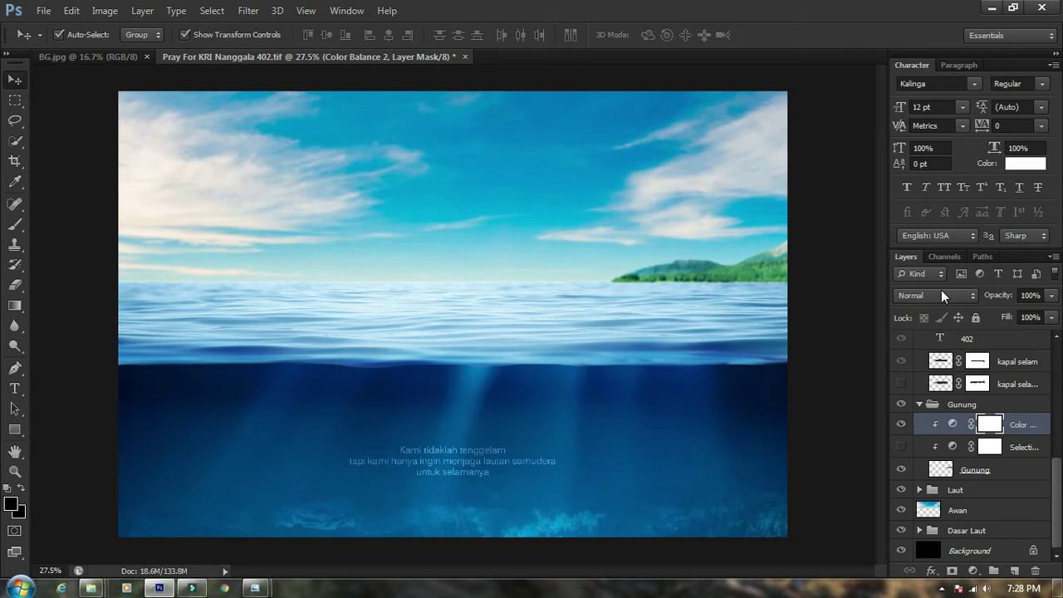
click(1009, 447)
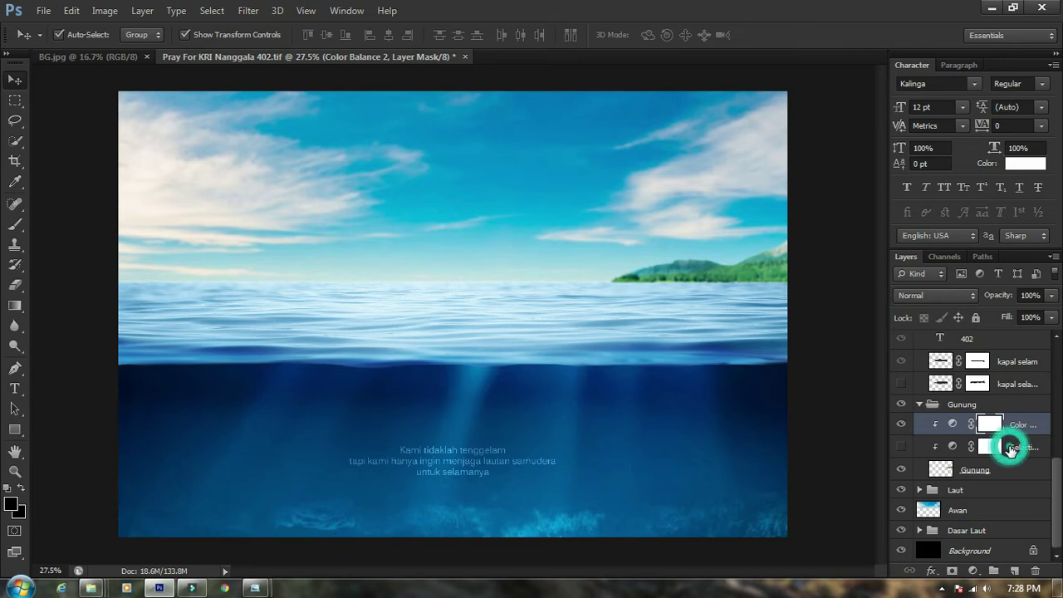
click(901, 449)
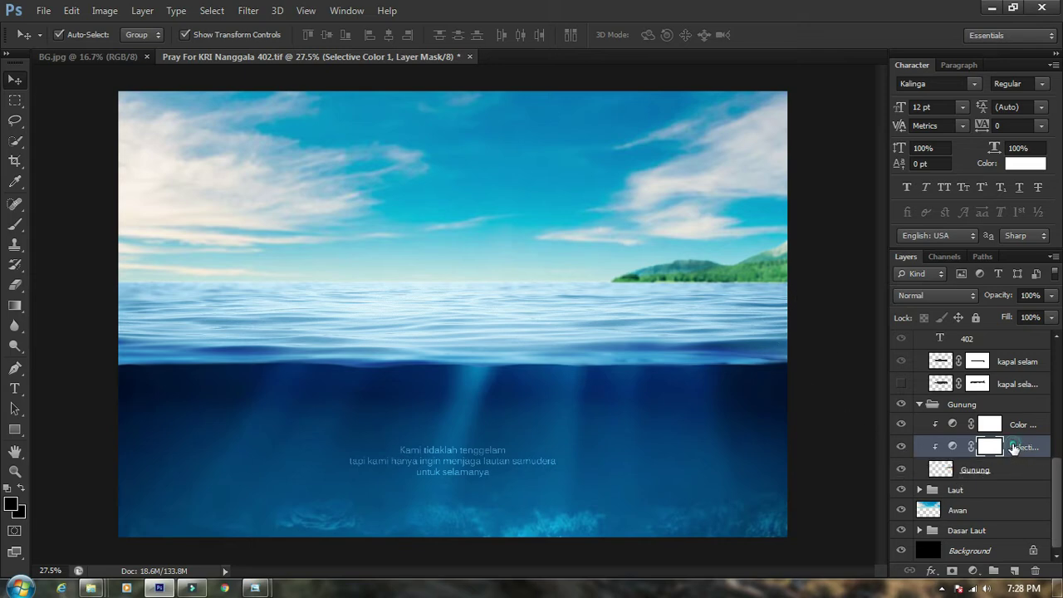
Examine the Selective Color settings and the list of adjustment types, close the properties, and inspect the island up close
double_click(953, 446)
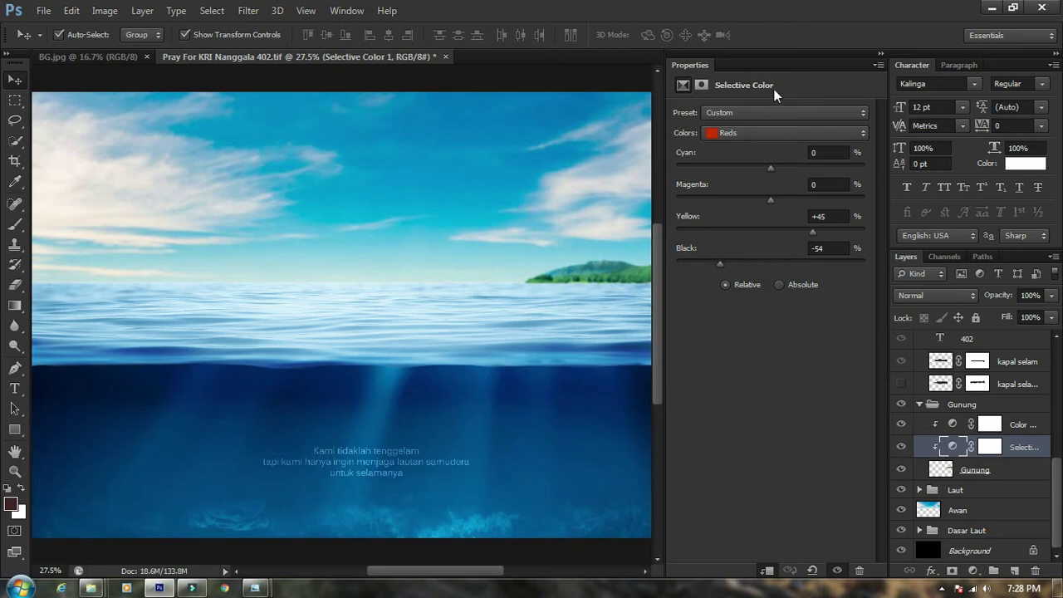
click(973, 570)
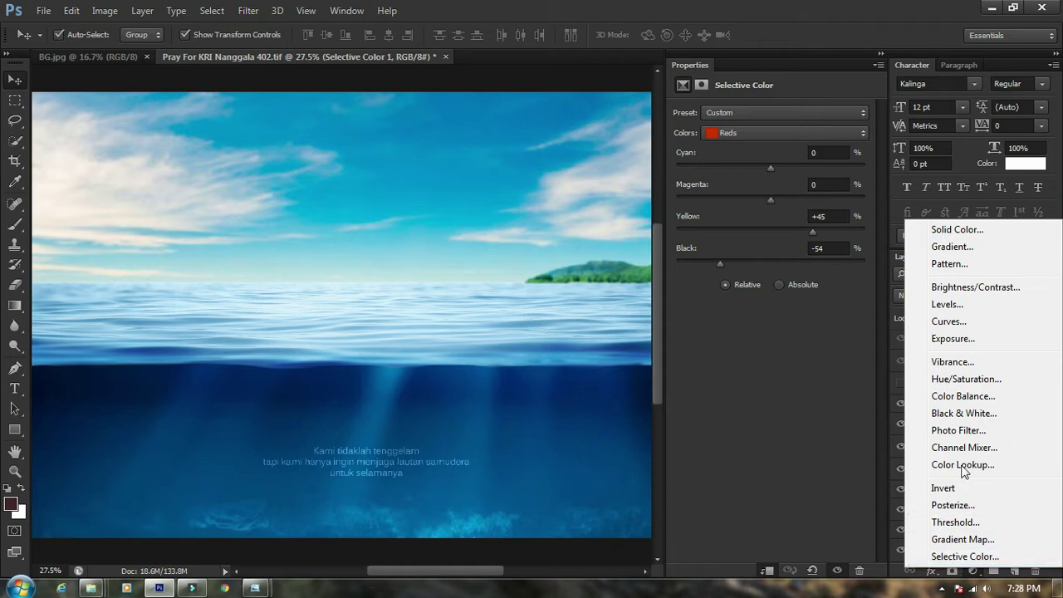
click(766, 22)
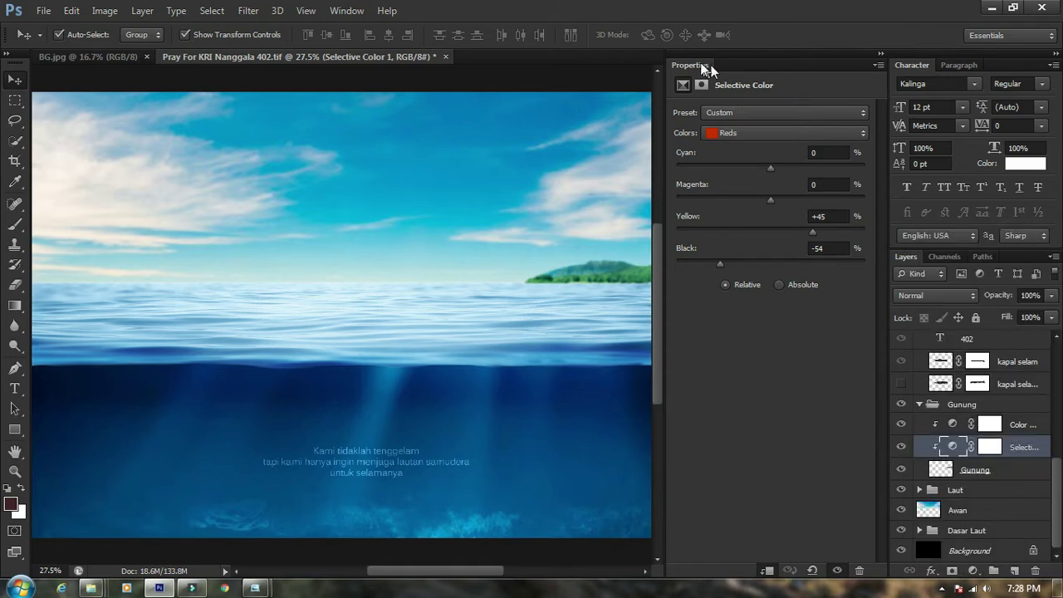
right_click(711, 65)
click(724, 69)
ctrl+click(782, 275)
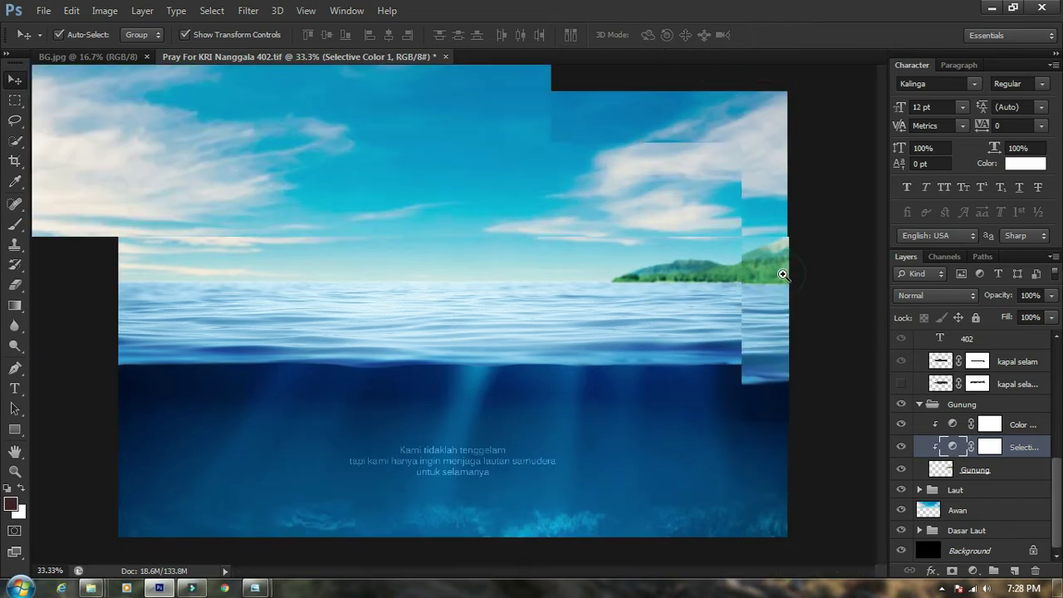
Hide the Color Balance adjustment in the Gunung group while viewing the island up close
ctrl+click(783, 274)
drag(793, 248, 659, 291)
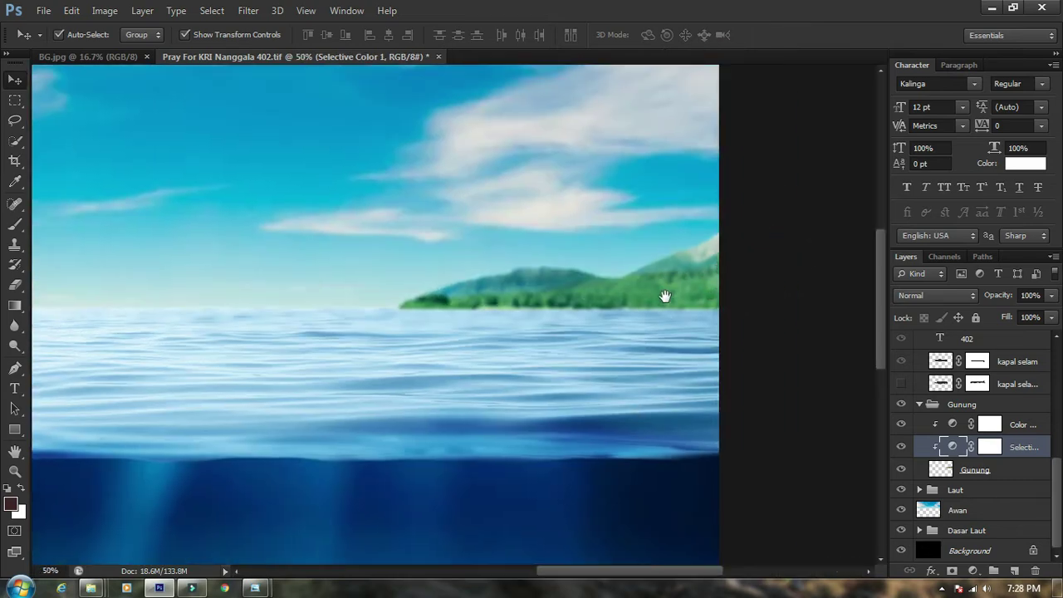
click(901, 426)
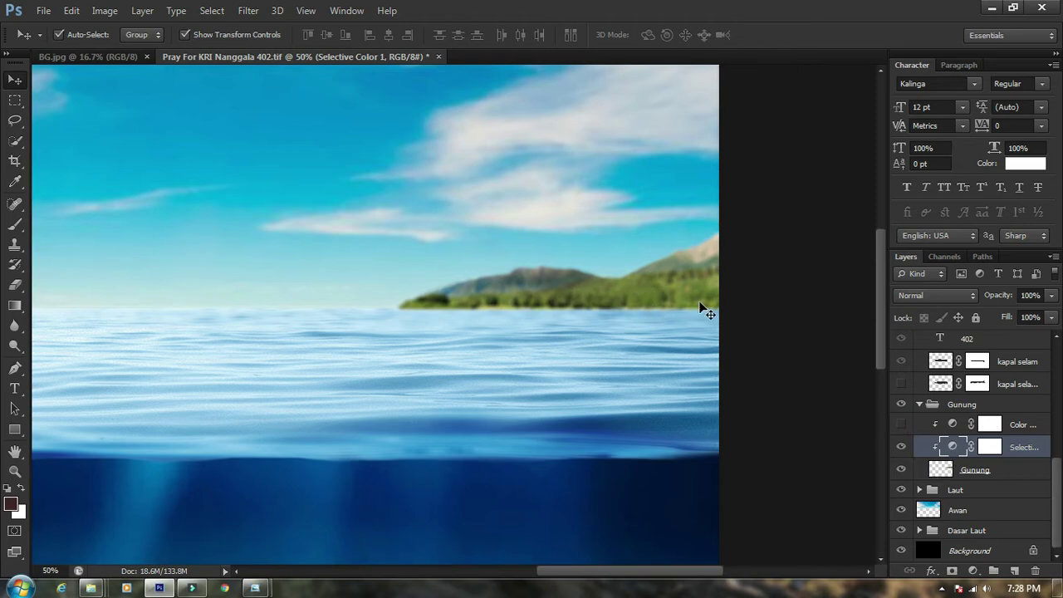
Apply a Lens Blur with an adjusted Radius and a Hexagon (6) iris to the Gunung layer
click(977, 467)
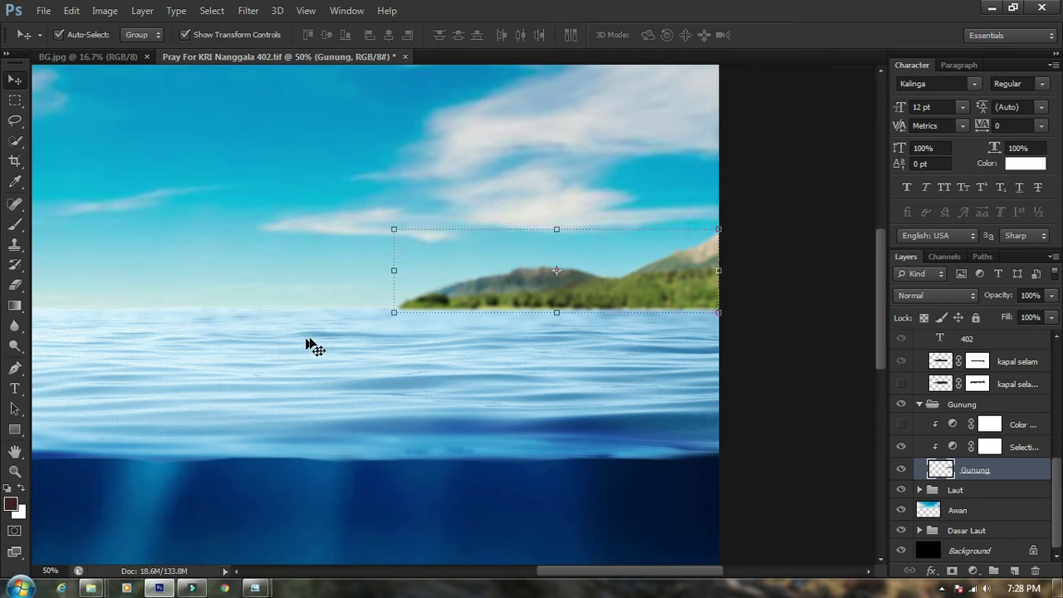
click(245, 11)
mouse_move(306, 10)
mouse_move(238, 8)
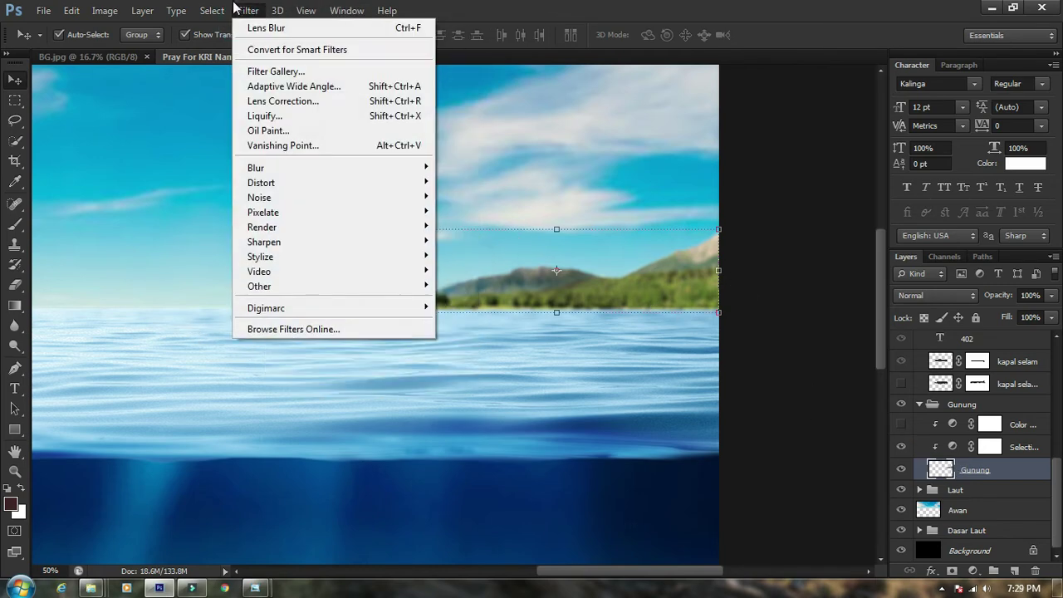
mouse_move(277, 170)
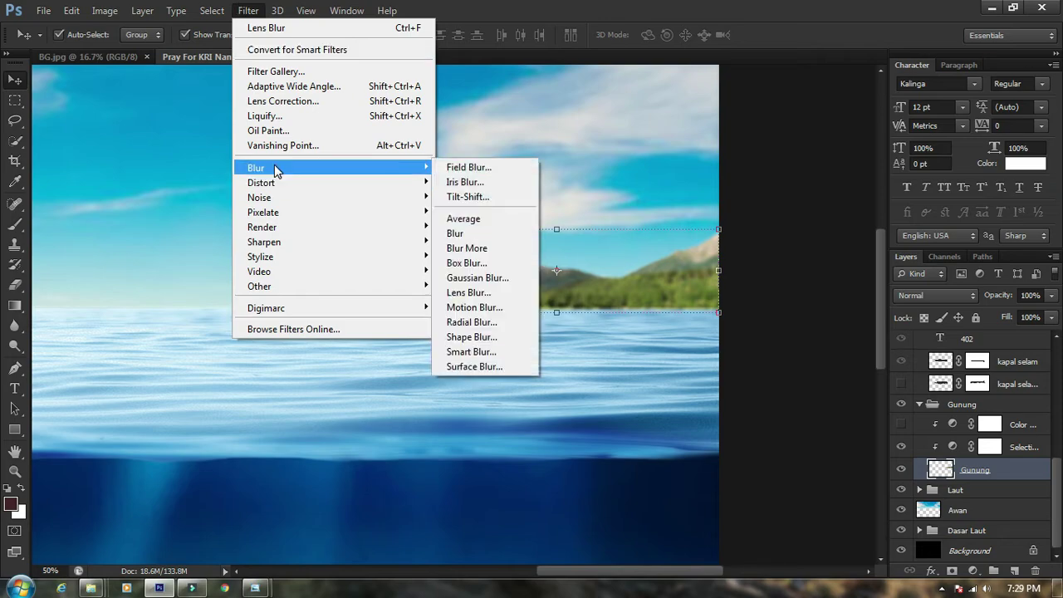
click(470, 295)
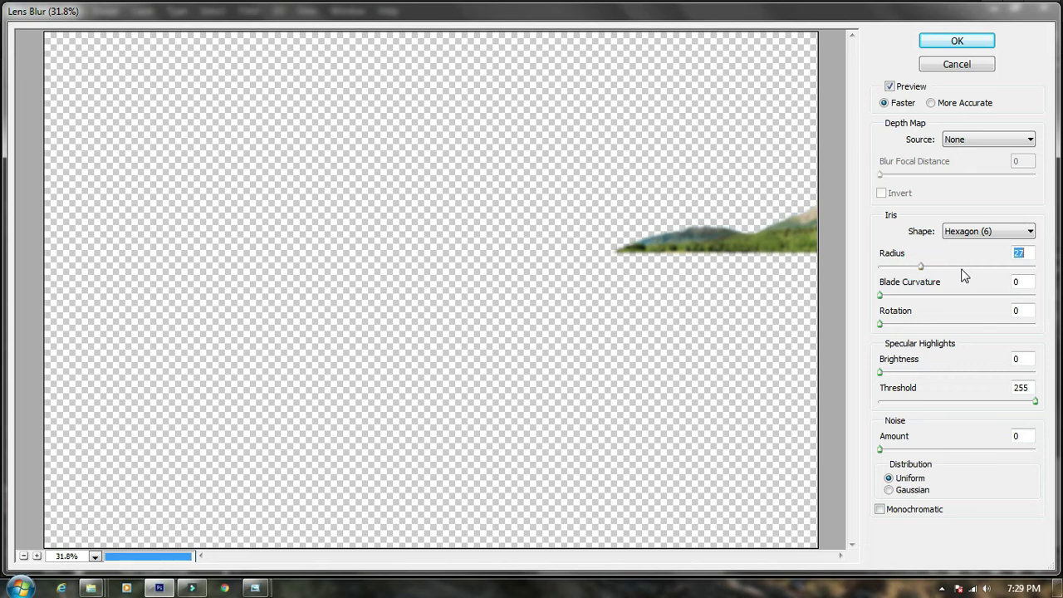
click(953, 267)
mouse_move(919, 267)
mouse_down()
mouse_move(978, 267)
mouse_move(911, 267)
mouse_up()
click(962, 267)
key(Return)
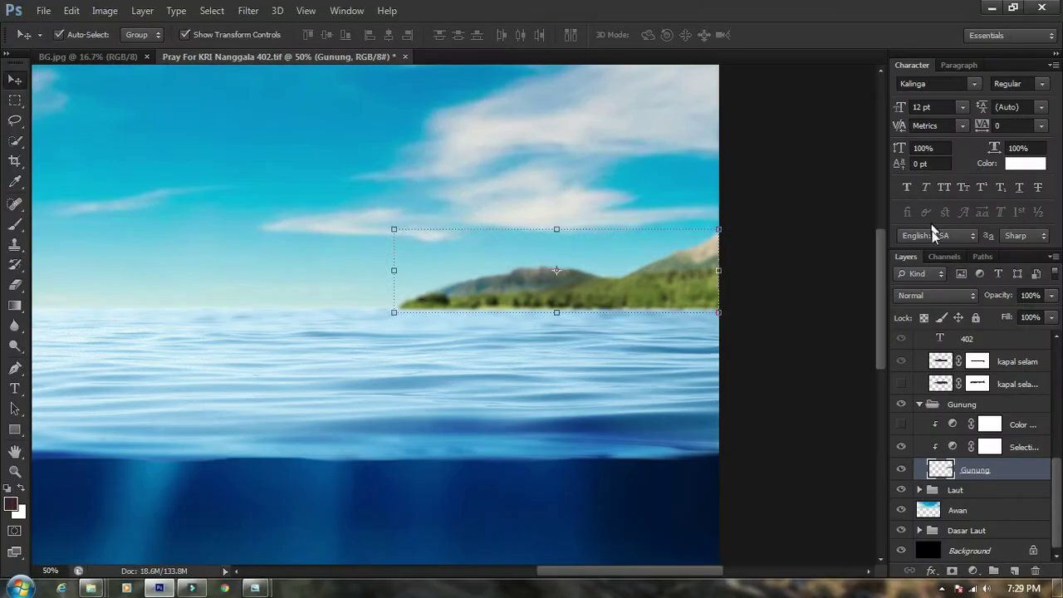
Show the Color Balance adjustment above the Gunung layer again and collapse the Gunung group
click(901, 424)
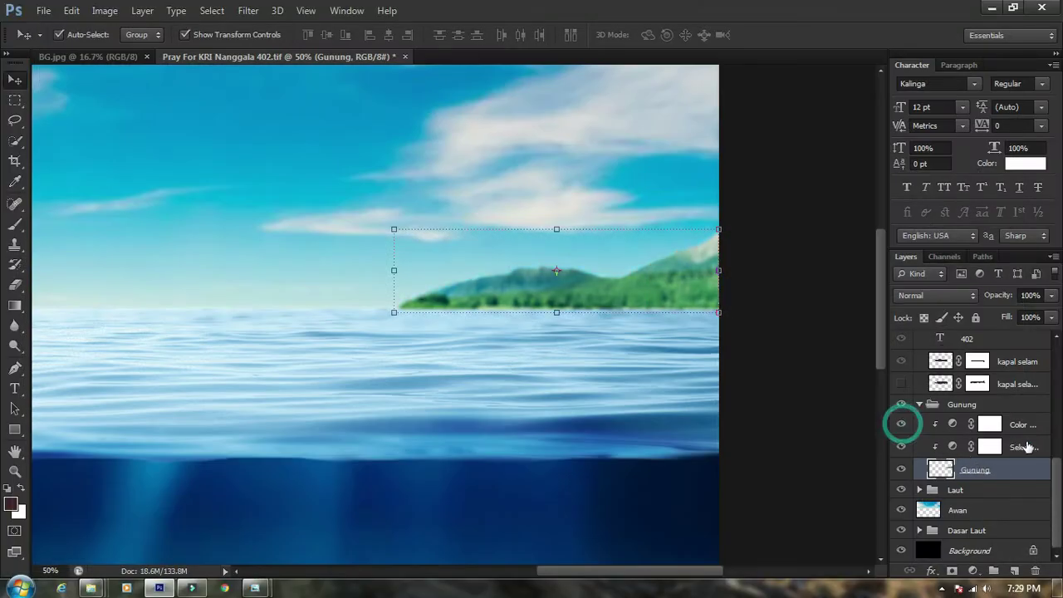
click(1021, 425)
click(1018, 449)
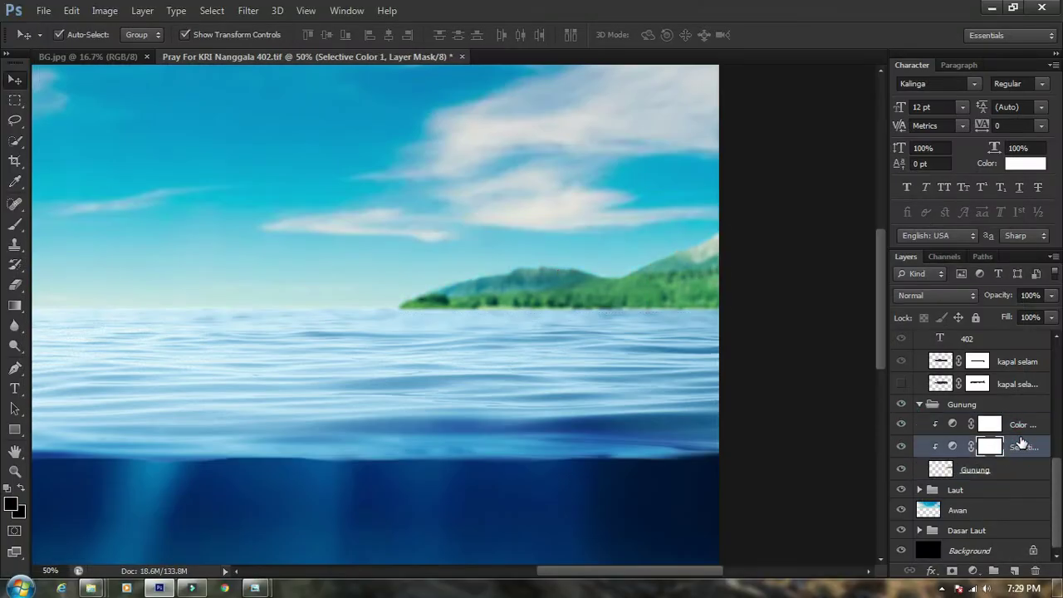
click(920, 405)
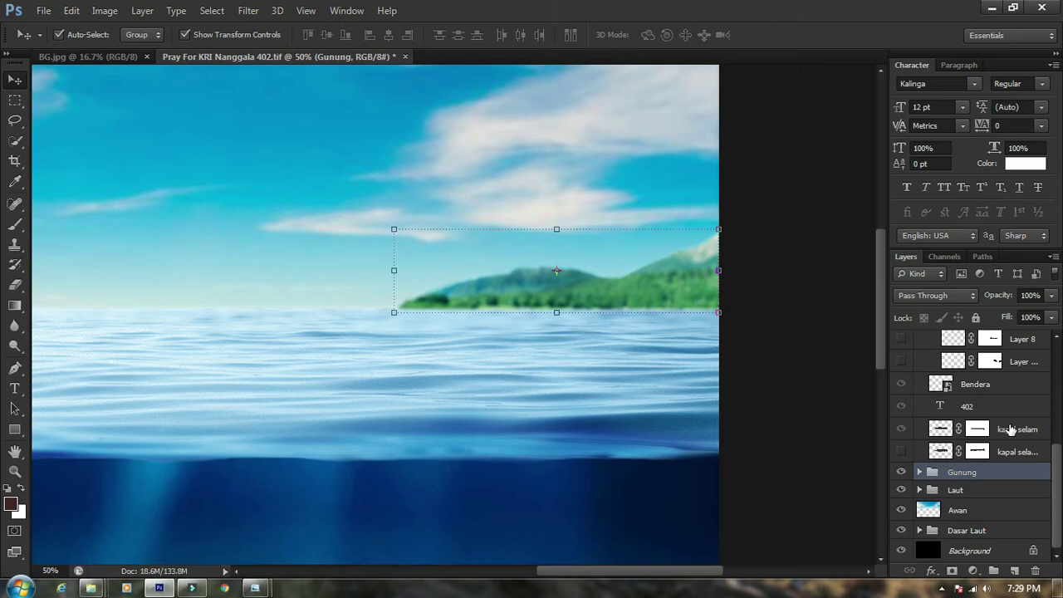
Show the submarine by enabling the uppermost layer in Group 2, and briefly toggle the lower kapal selam layer for comparison
scroll(1010, 429, up, 3)
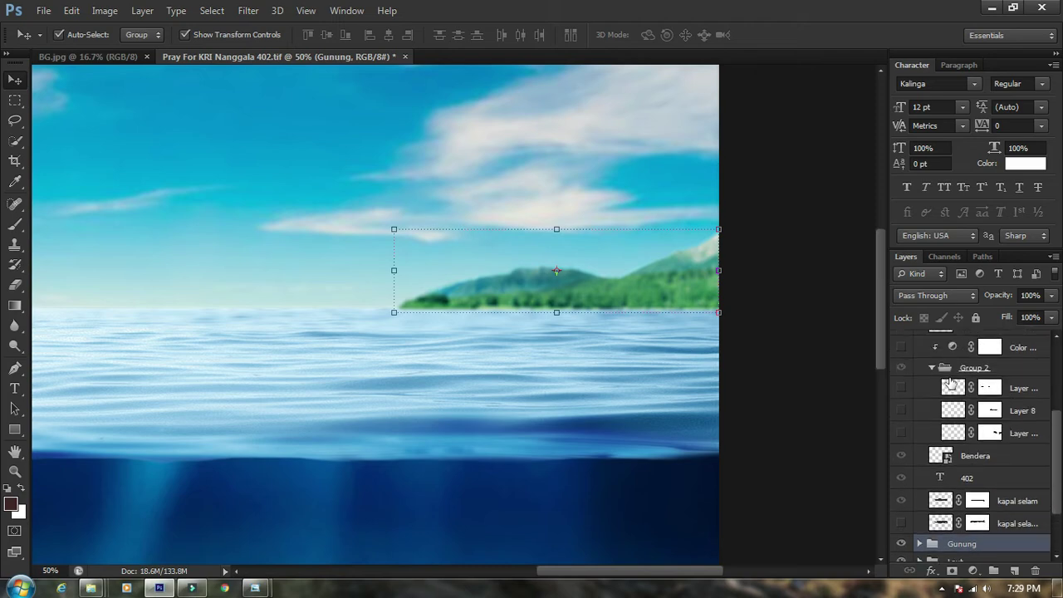
click(973, 370)
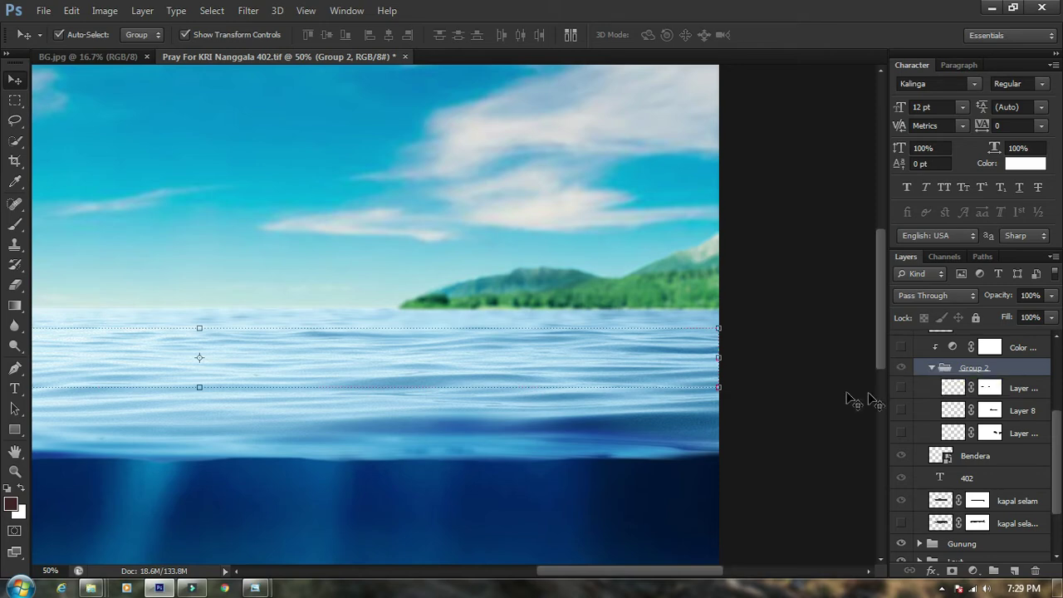
scroll(605, 336, down, 1)
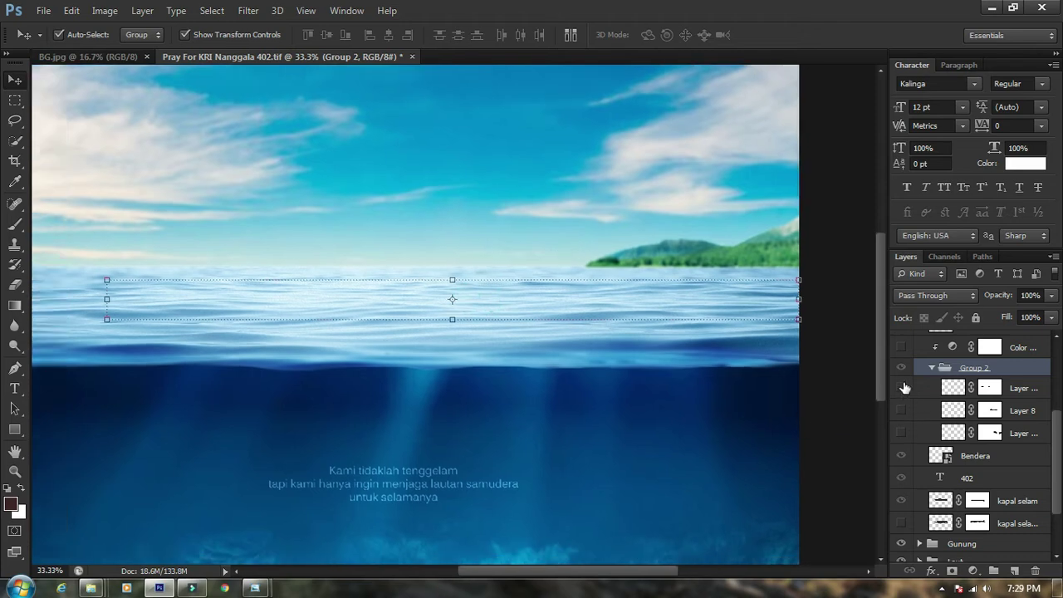
click(904, 387)
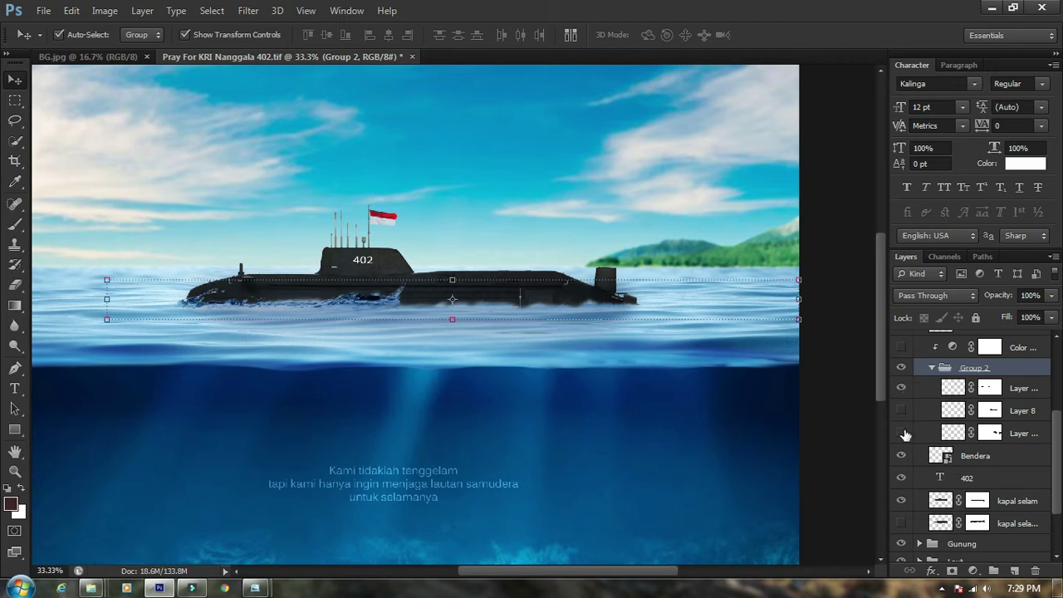
click(903, 524)
click(903, 524)
drag(552, 311, 609, 323)
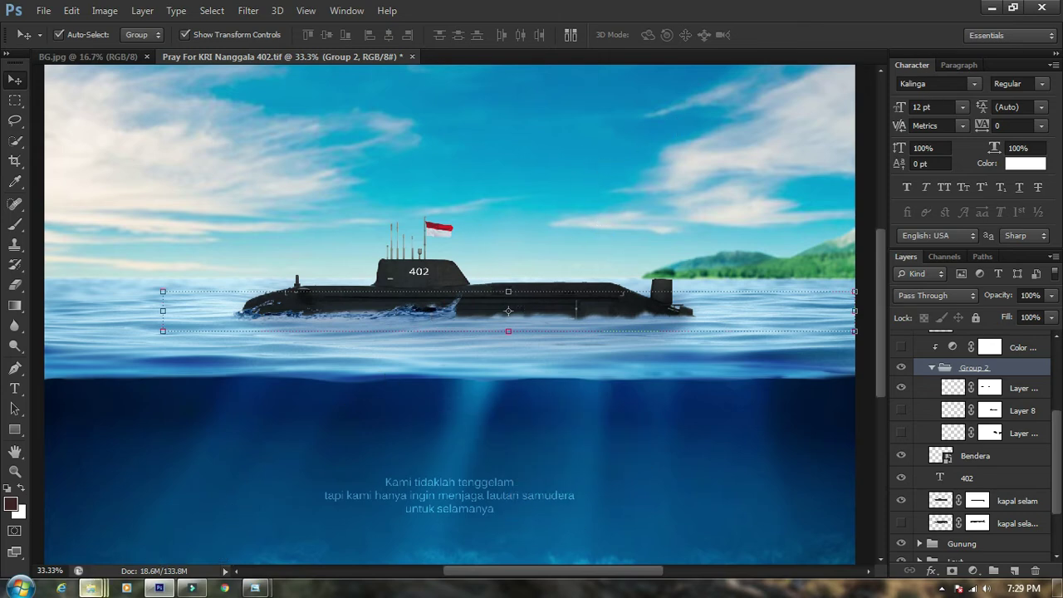
Switch to Windows Explorer, go up to the GAMBAR folder and examine the kilo-class submarine source image
mouse_move(91, 588)
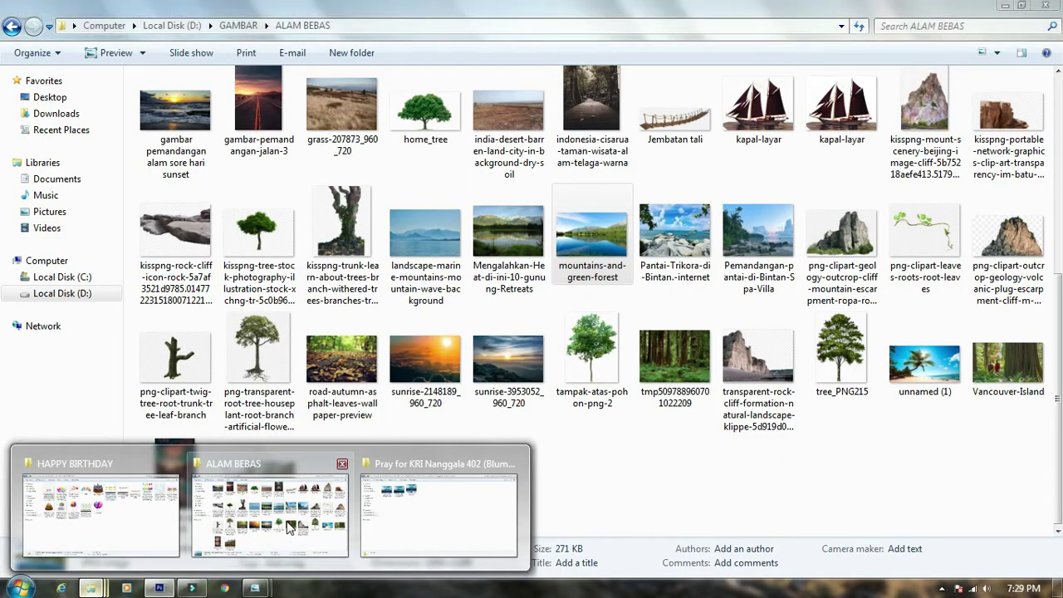
click(285, 522)
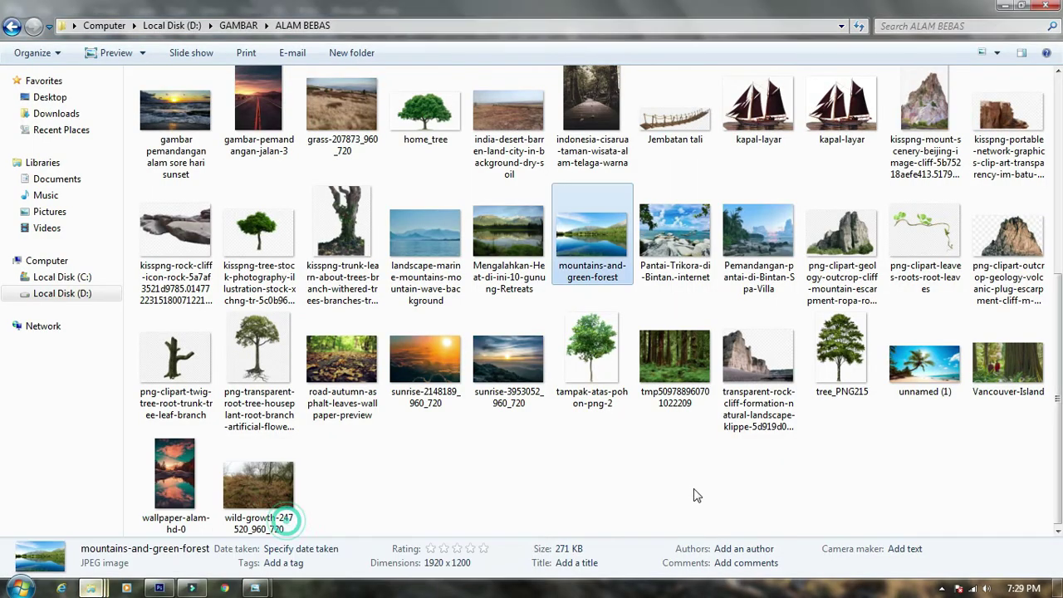
key(BackSpace)
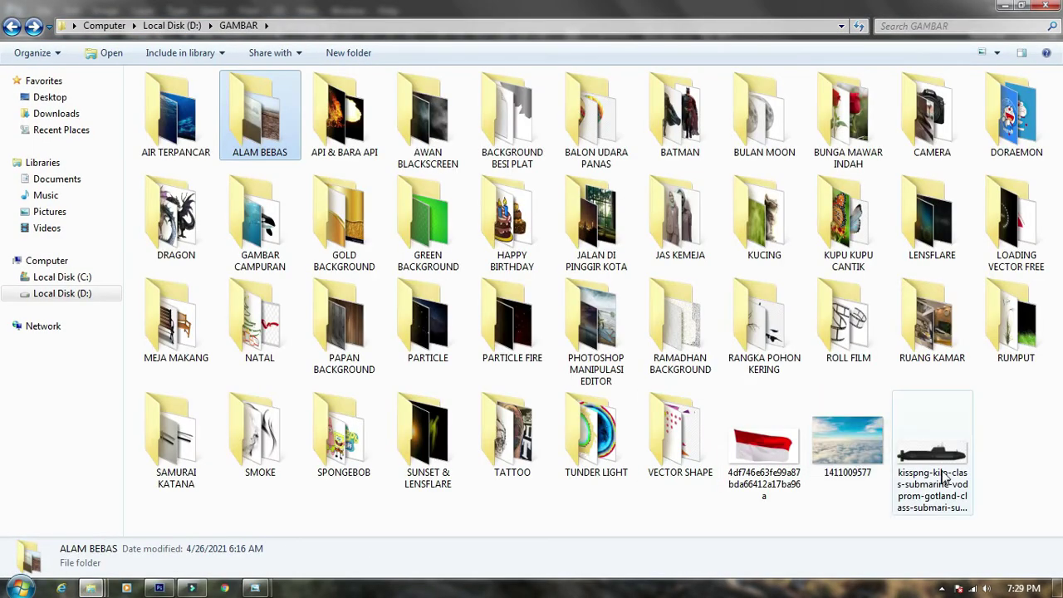
double_click(946, 480)
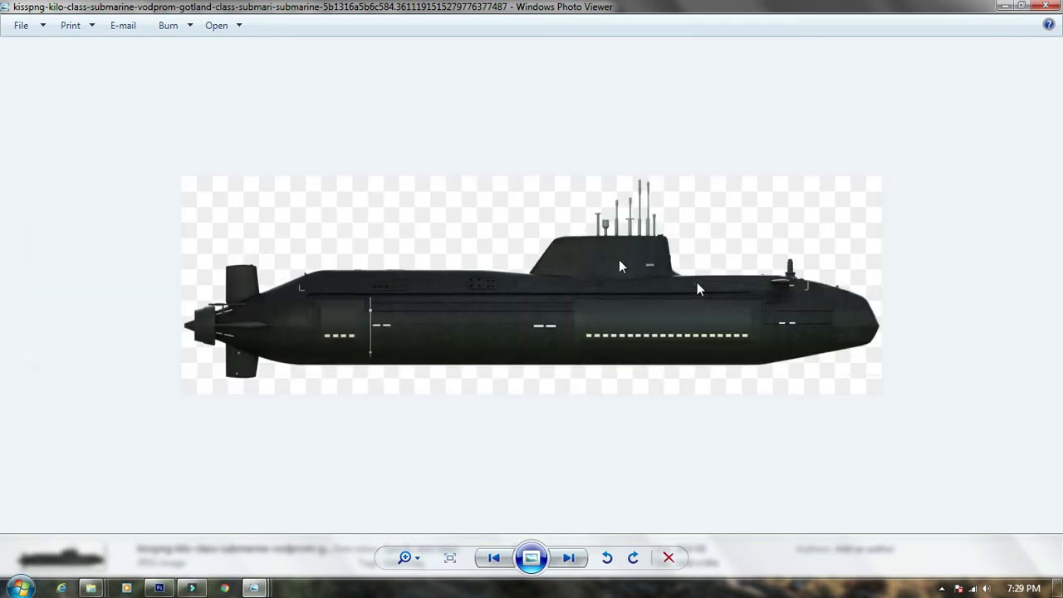
scroll(471, 264, up, 1)
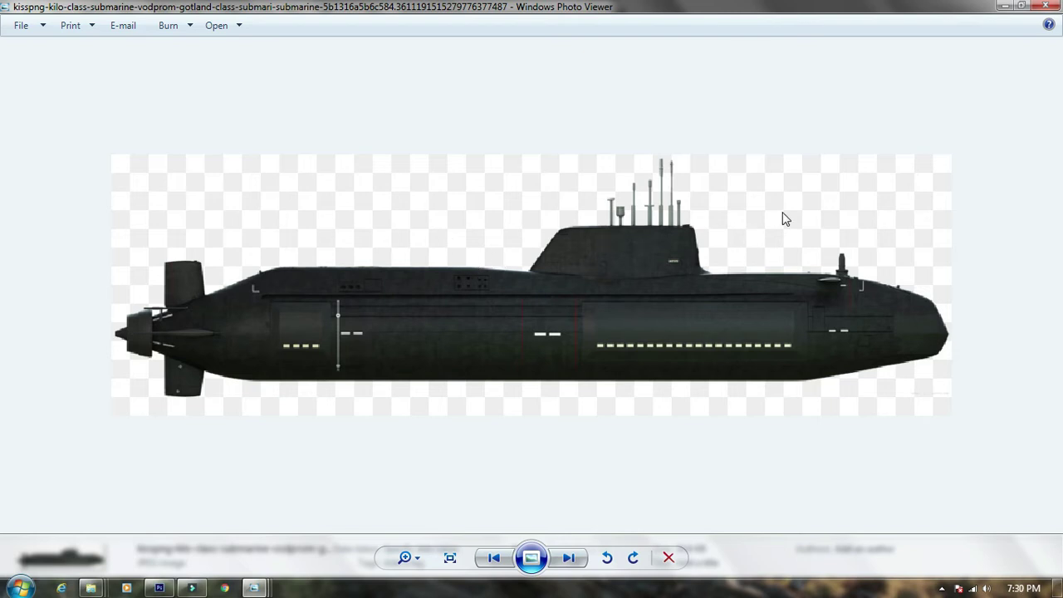
double_click(3, 8)
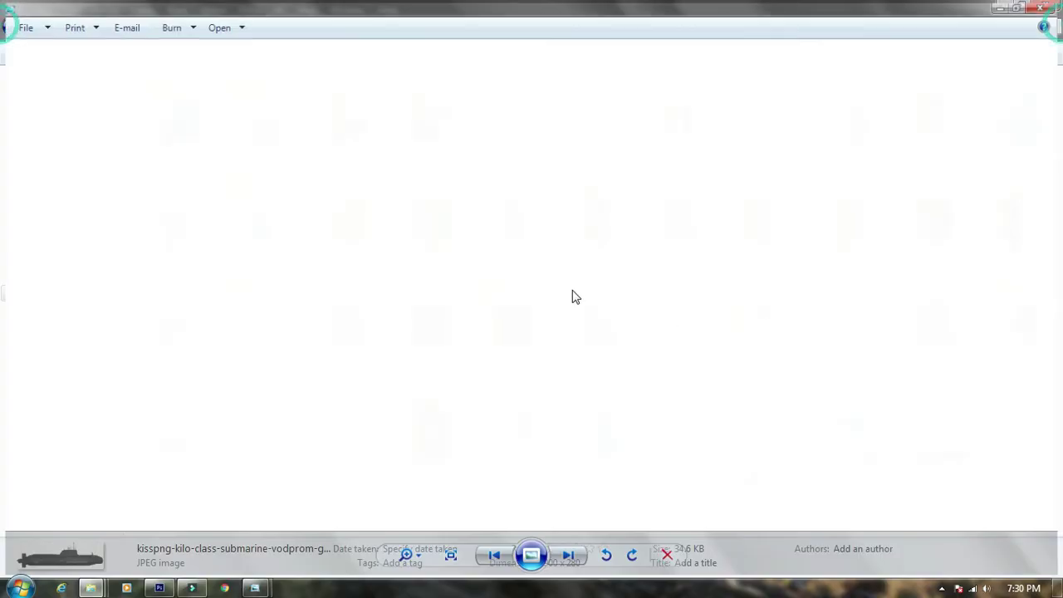
Open the kilo-class submarine image from the GAMBAR folder as a new document in Photoshop
key(alt+Tab)
drag(942, 473, 695, 9)
click(480, 242)
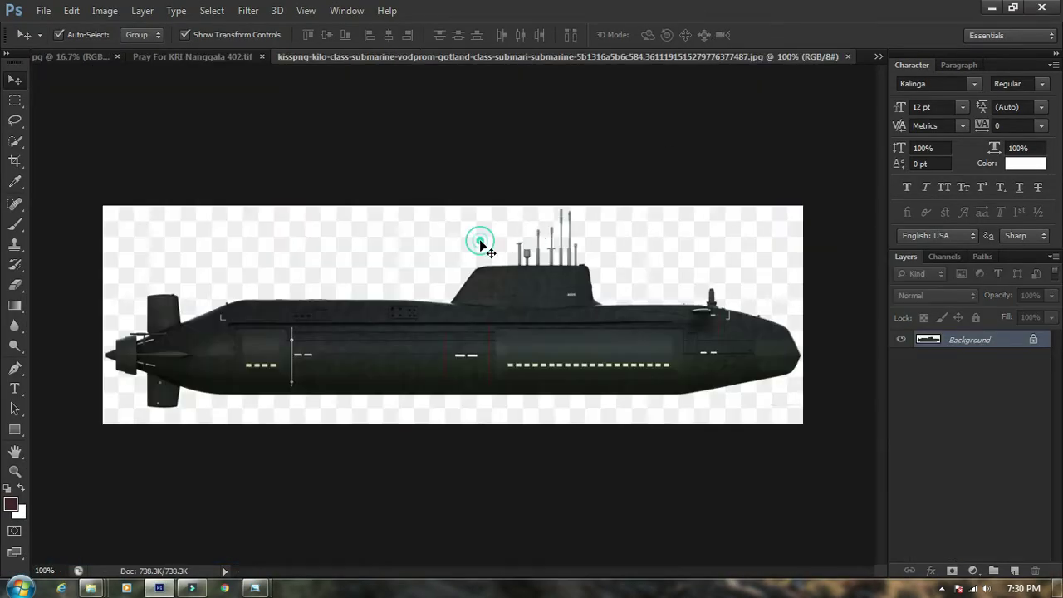
Try to select the checkered background around the submarine with Quick Selection and with the Magic Wand at tolerance 32
key(w)
click(408, 254)
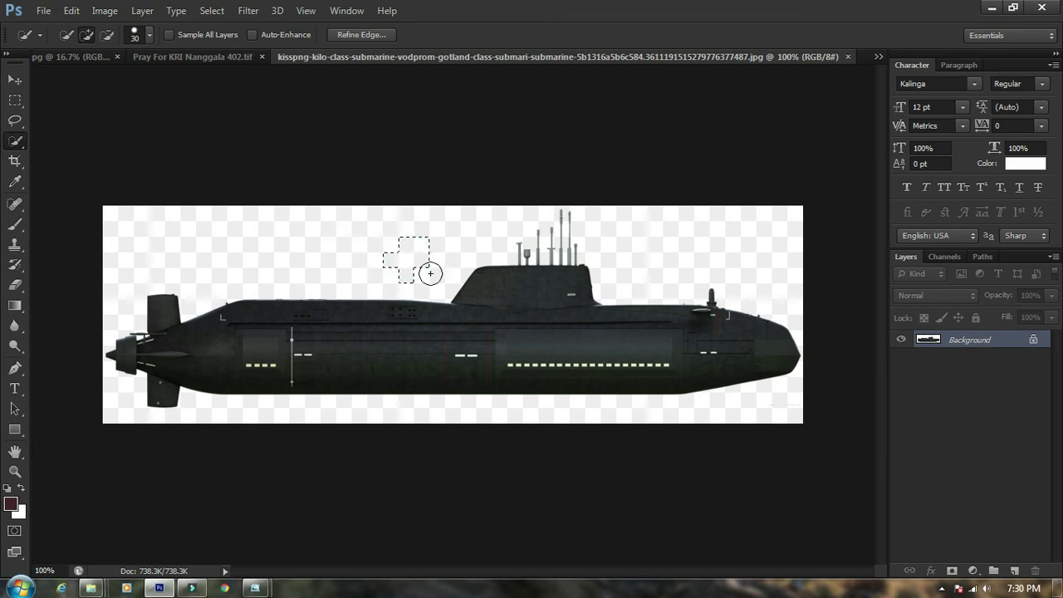
key(shift+w)
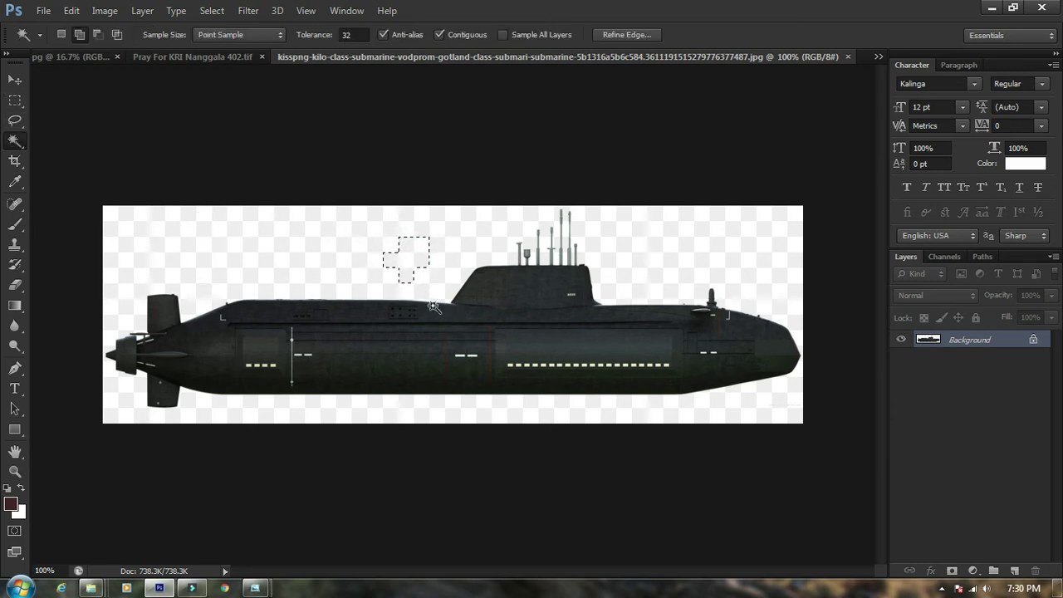
key(ctrl+d)
click(650, 250)
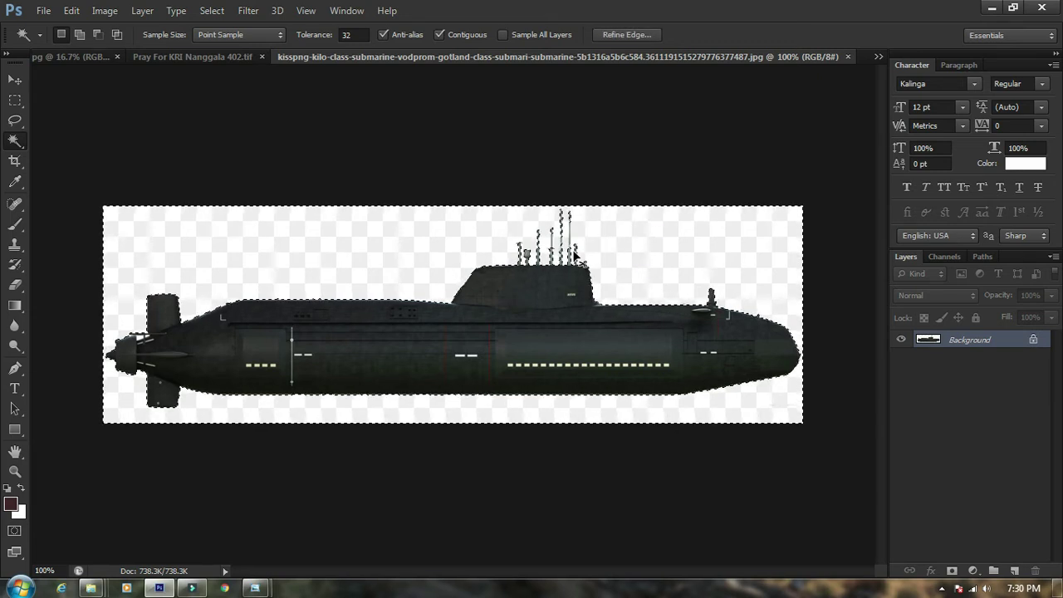
key(ctrl+d)
Select the checkered background with the Magic Wand at tolerance 20 and inspect the selection edges around the submarine
click(355, 35)
double_click(356, 35)
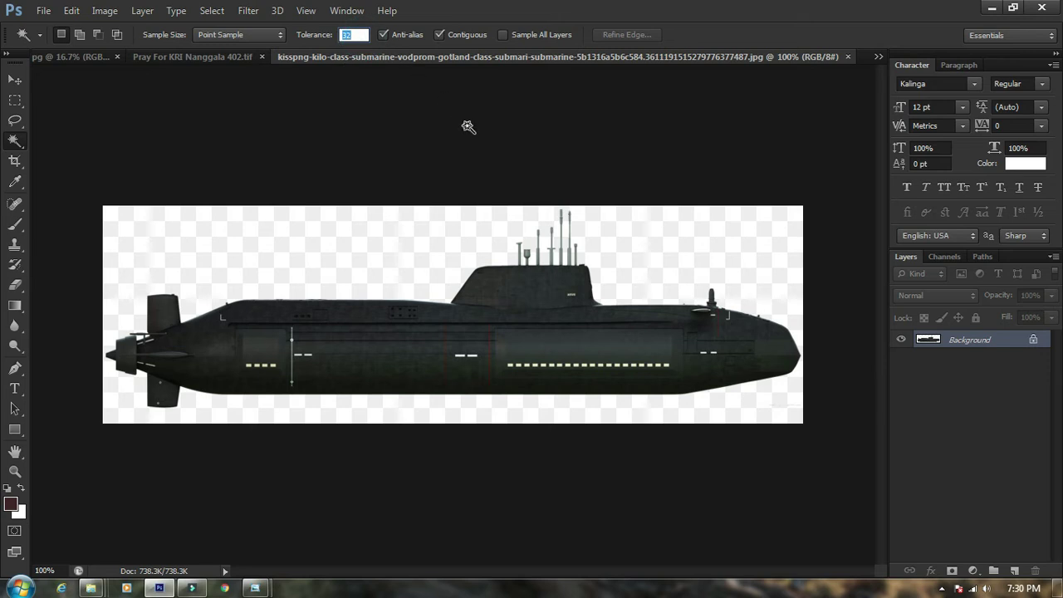
key(Return)
click(435, 229)
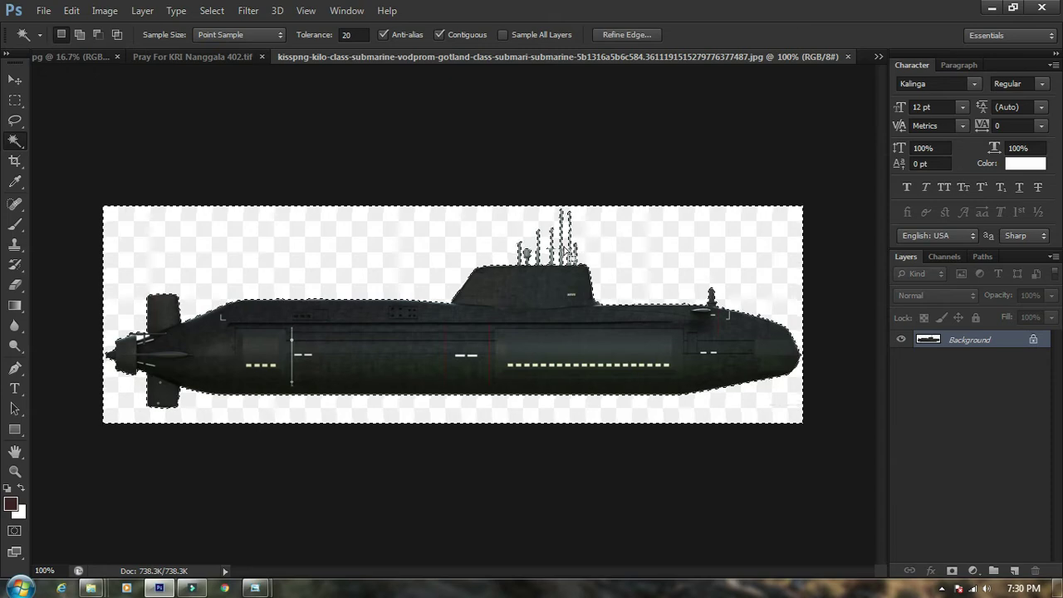
scroll(561, 239, up, 2)
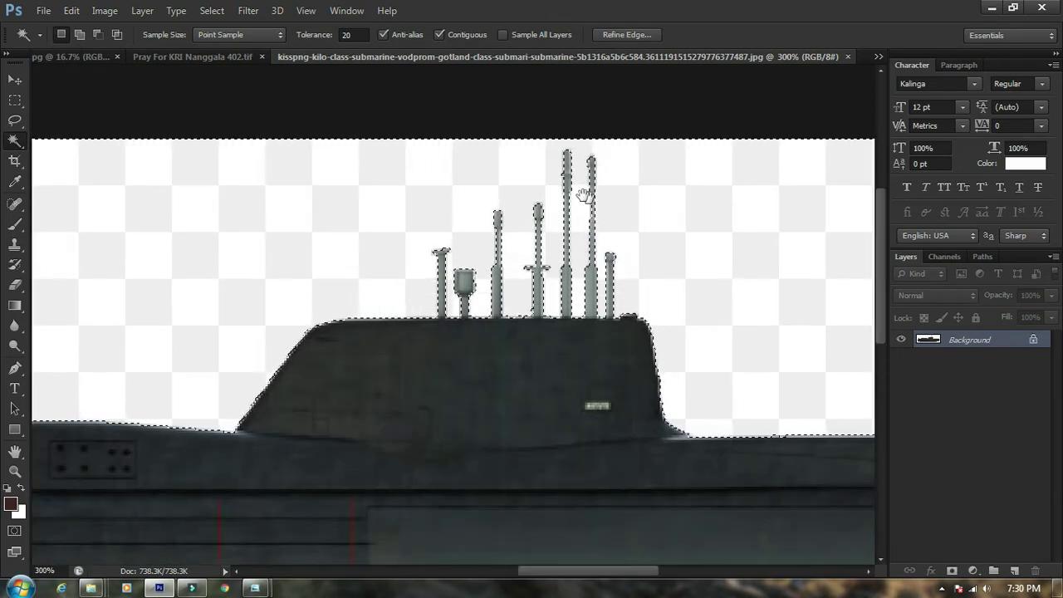
drag(598, 380, 540, 272)
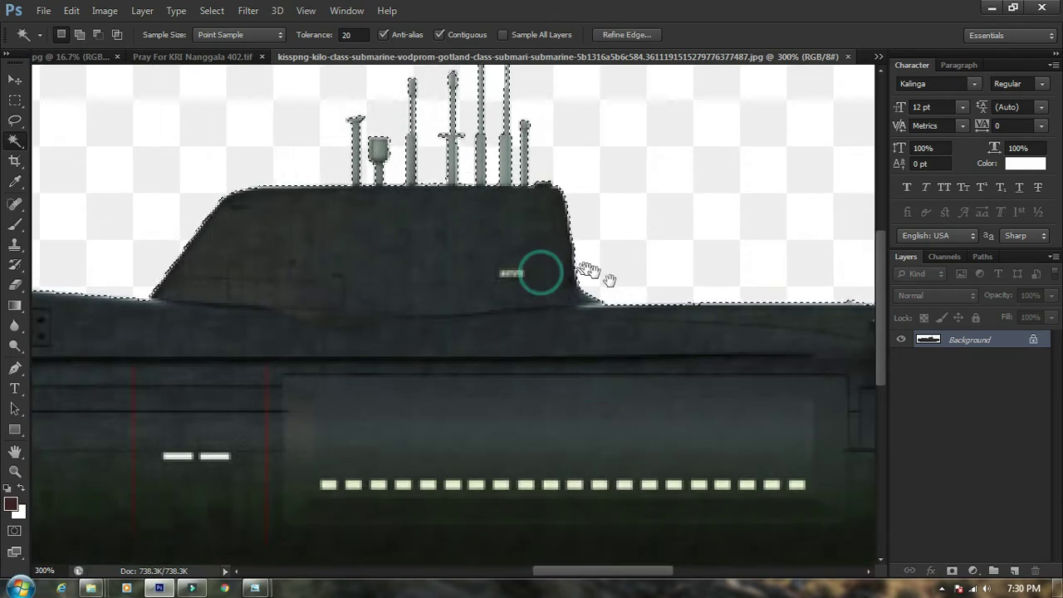
scroll(574, 221, down, 1)
scroll(682, 296, right, 3)
scroll(394, 247, left, 5)
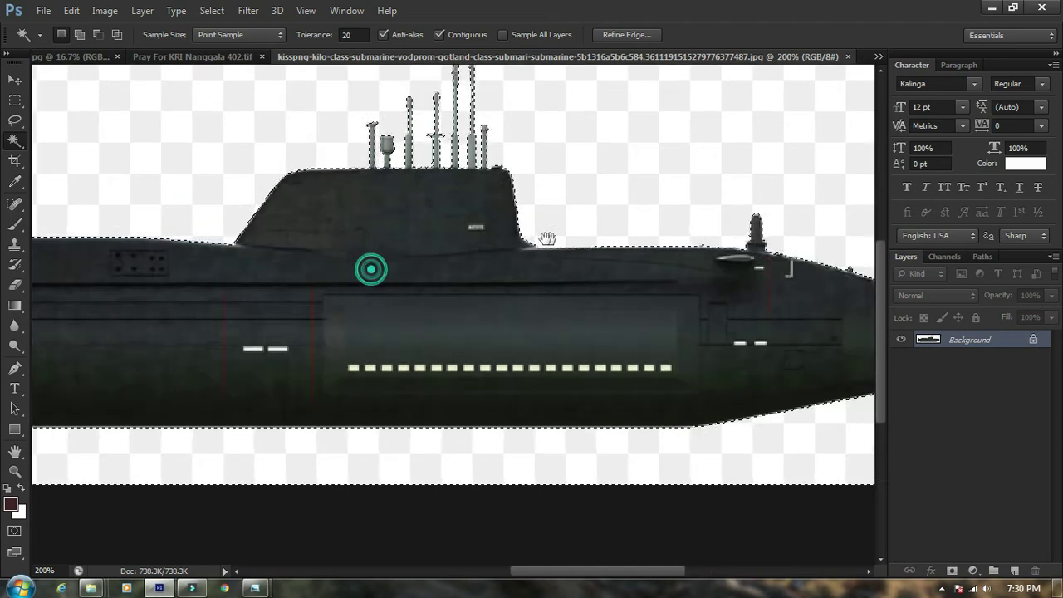
scroll(523, 280, down, 1)
Invert the selection to copy the submarine onto its own layer, and delete the Background layer
right_click(537, 240)
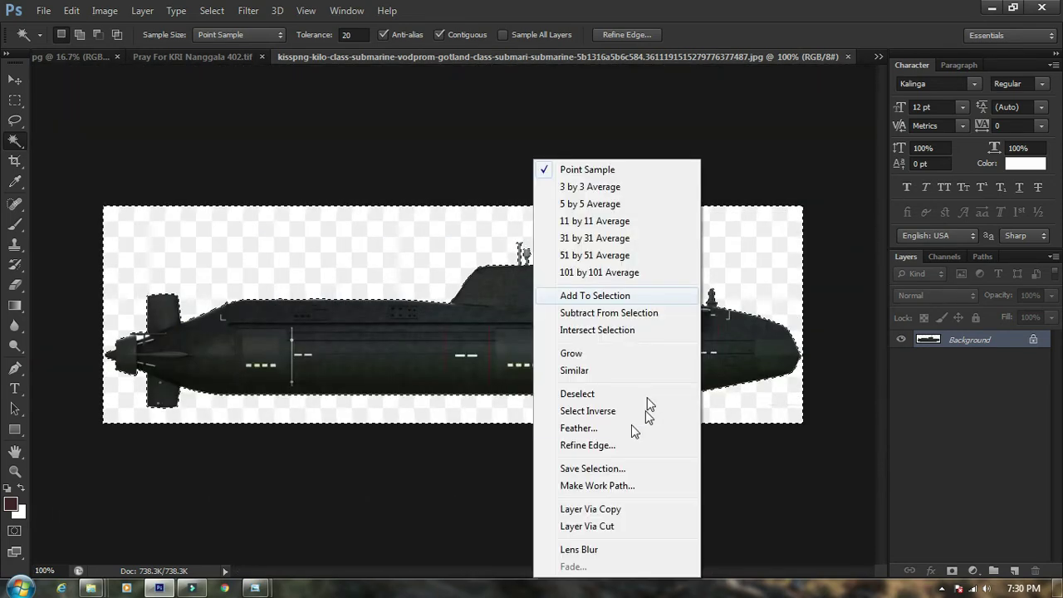
click(633, 414)
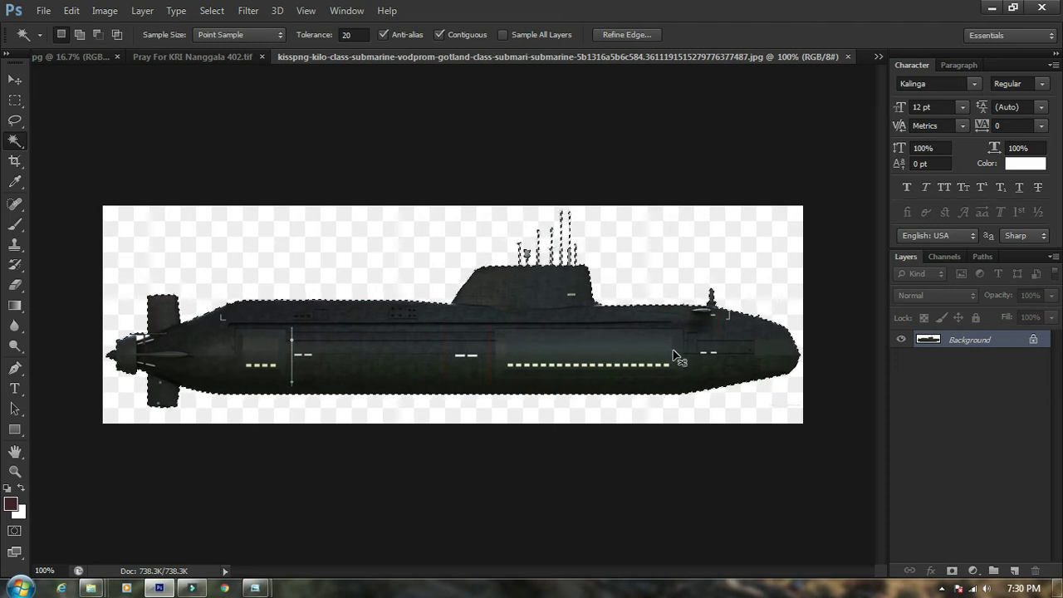
key(ctrl+j)
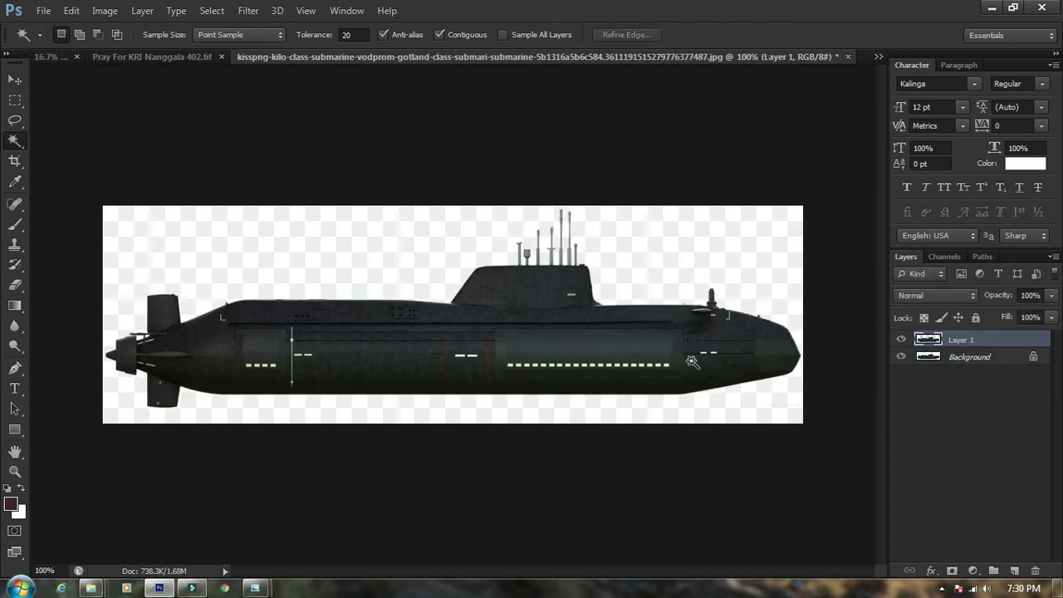
click(947, 359)
key(Delete)
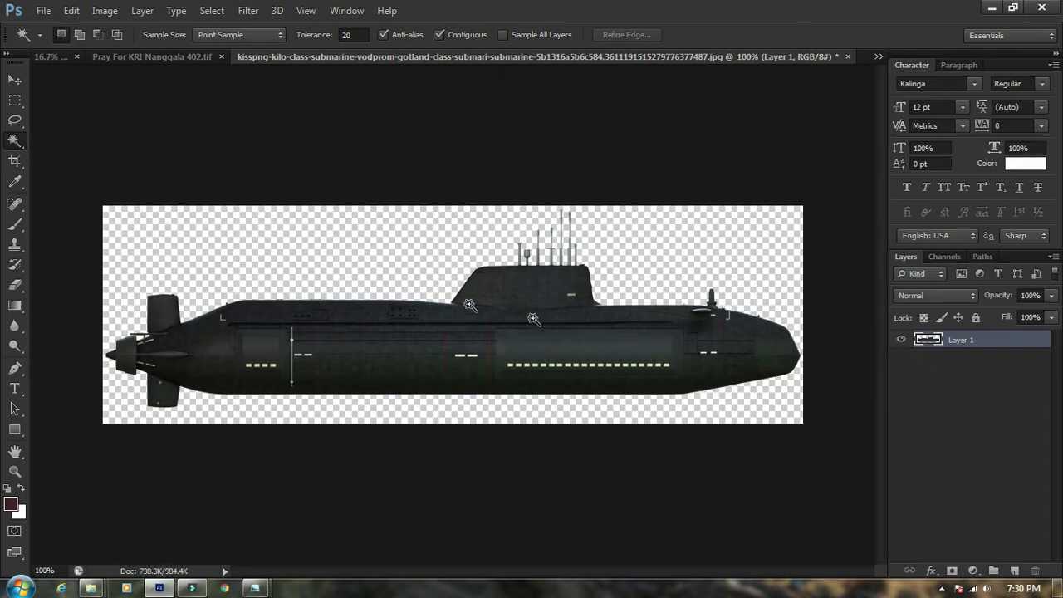
Try to place the cut-out submarine in the Pray For KRI Nanggala 402.tif composite, and undo the placement
click(15, 79)
drag(623, 352, 454, 216)
key(ctrl+z)
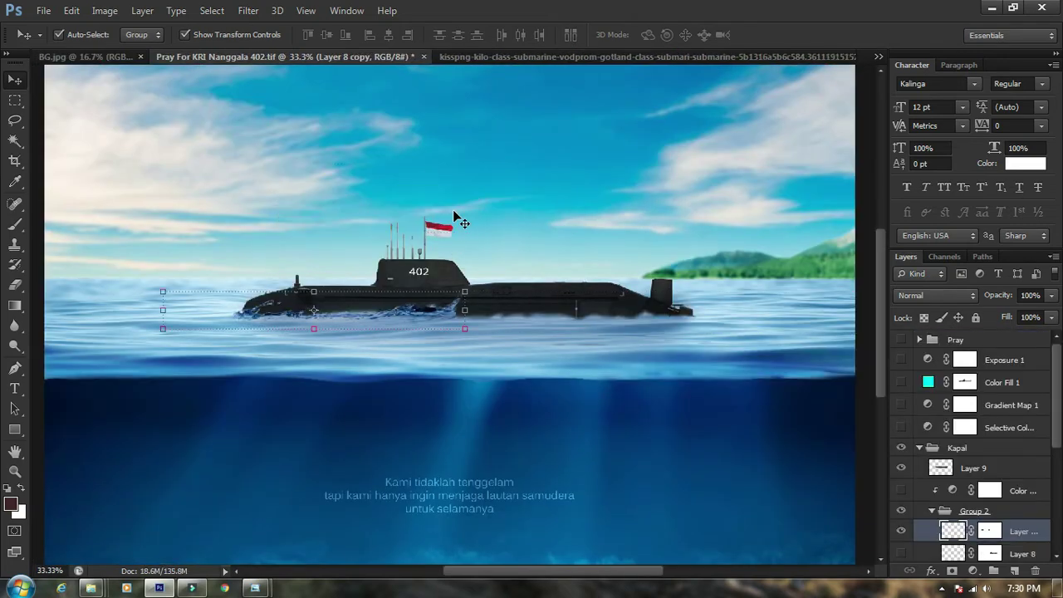
Close the kilo-class submarine source image and return to the Pray For KRI Nanggala 402.tif composite
click(516, 55)
key(ctrl+w)
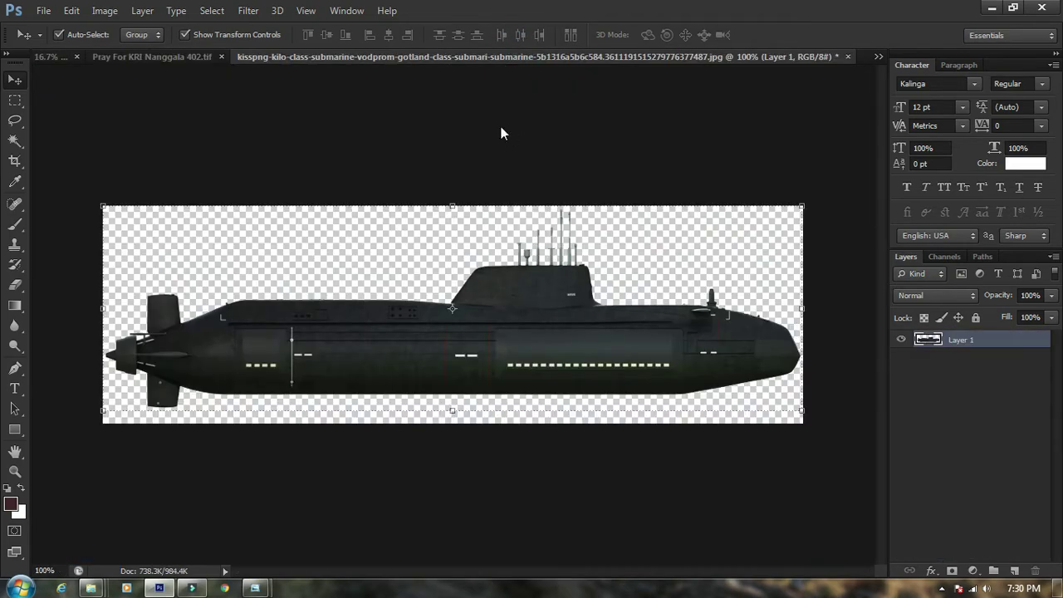
click(537, 230)
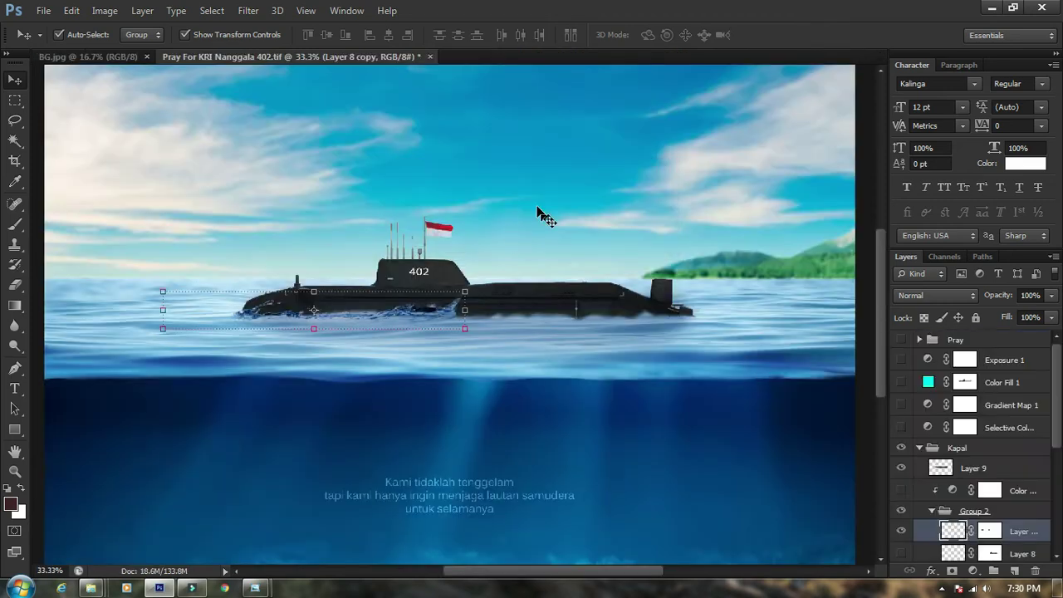
click(110, 58)
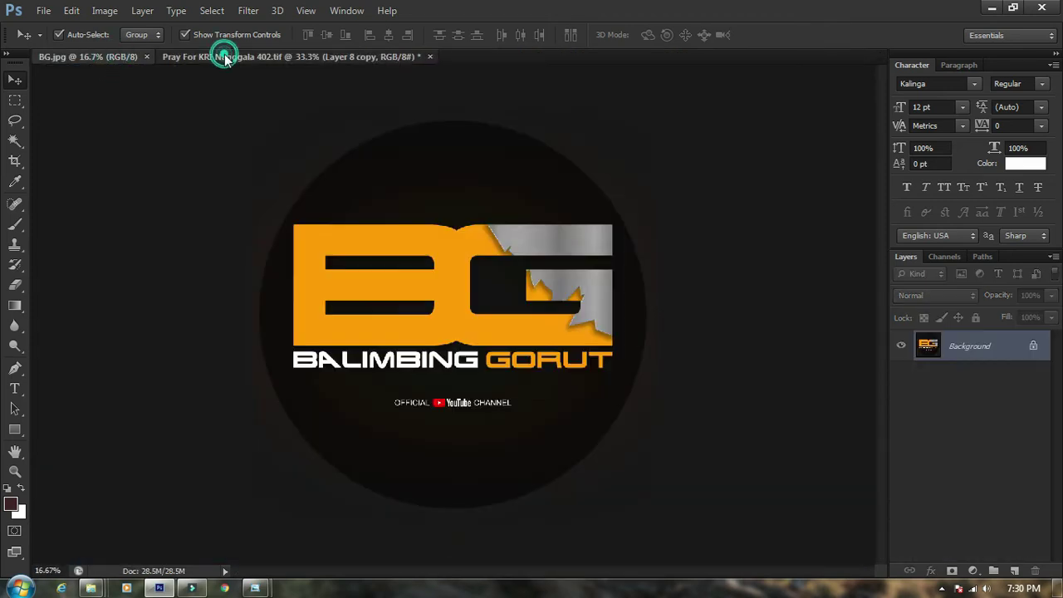
click(225, 57)
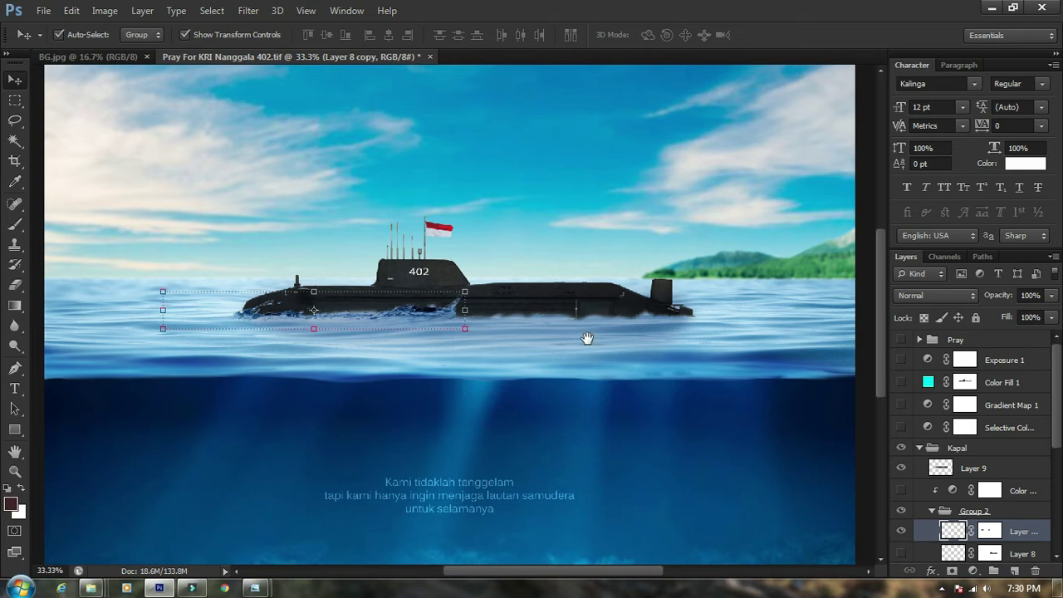
Hide Layer 8 copy in Group 2 and examine the submarine's lower edge along the waterline
drag(586, 338, 545, 340)
scroll(955, 529, down, 3)
scroll(955, 528, down, 4)
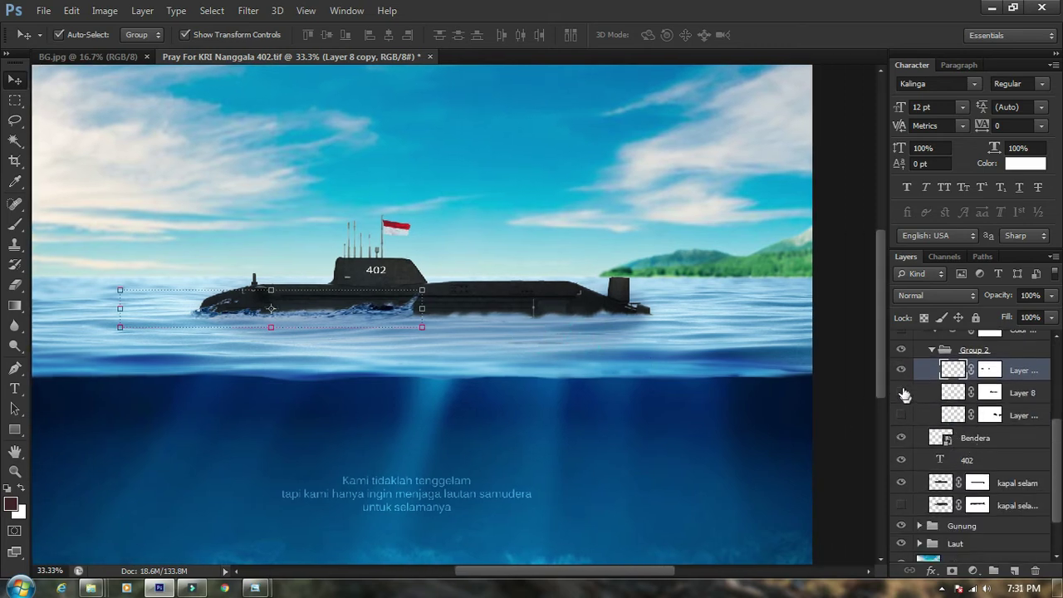
click(901, 370)
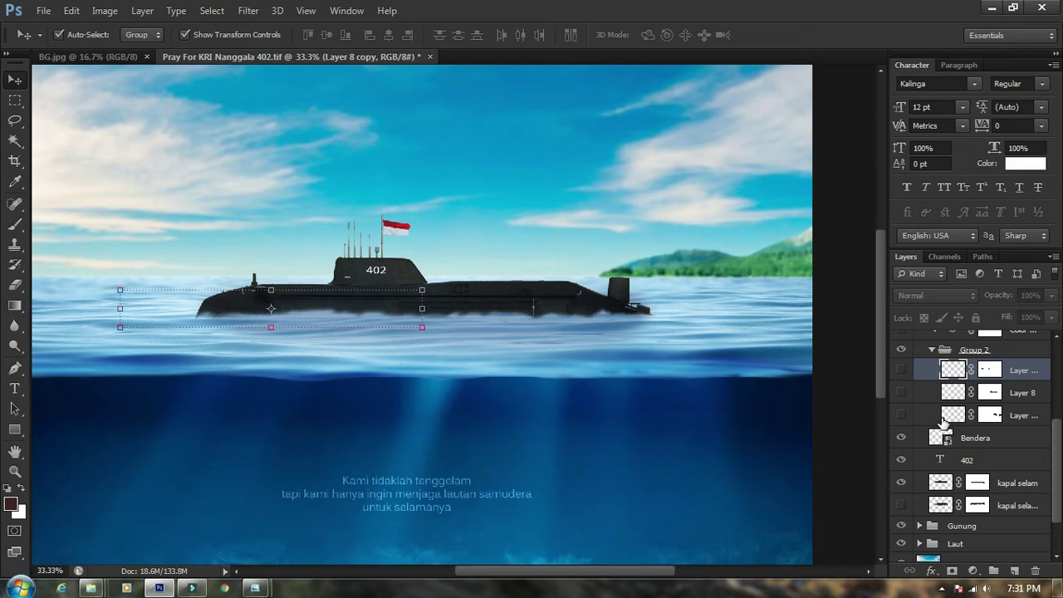
ctrl+click(520, 295)
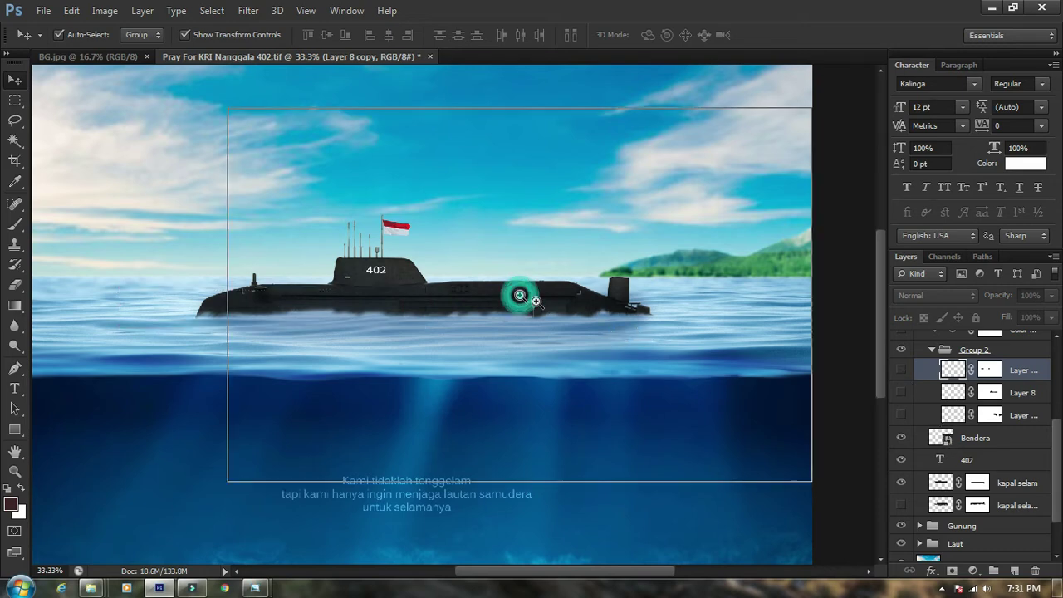
ctrl+click(642, 321)
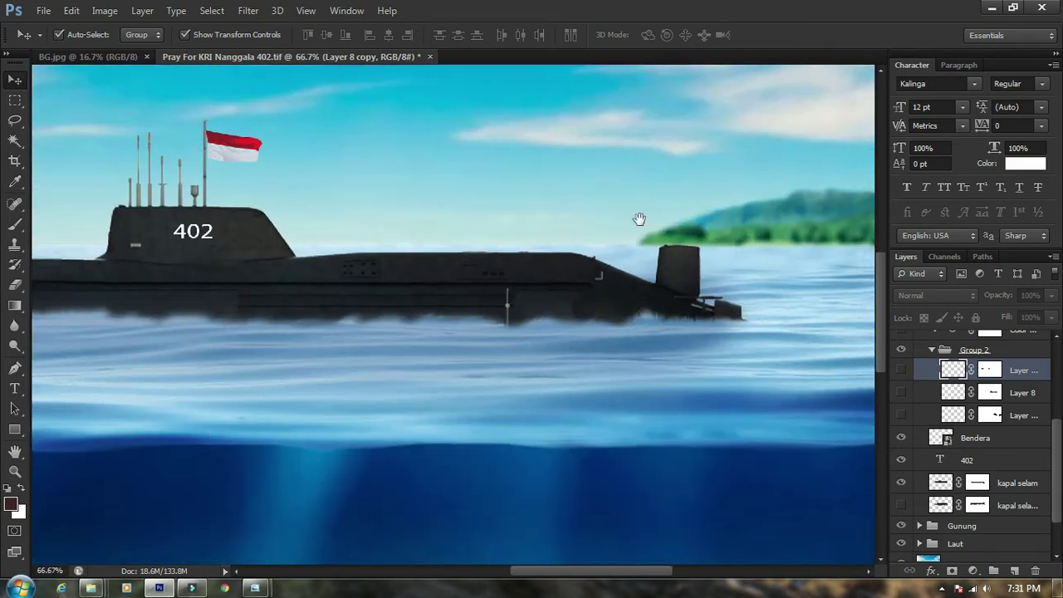
drag(653, 311, 611, 300)
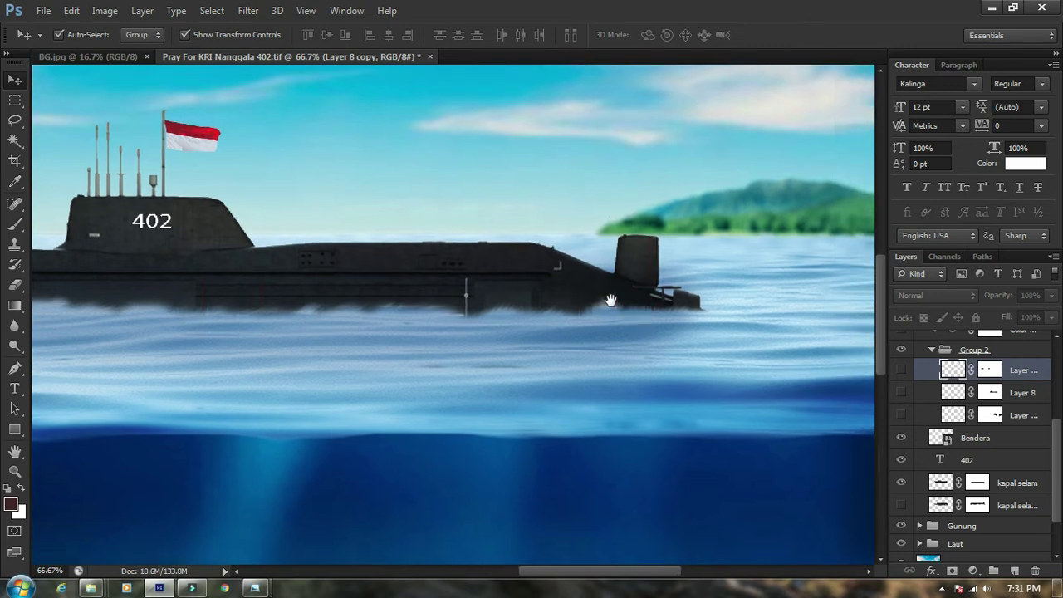
drag(301, 312, 600, 300)
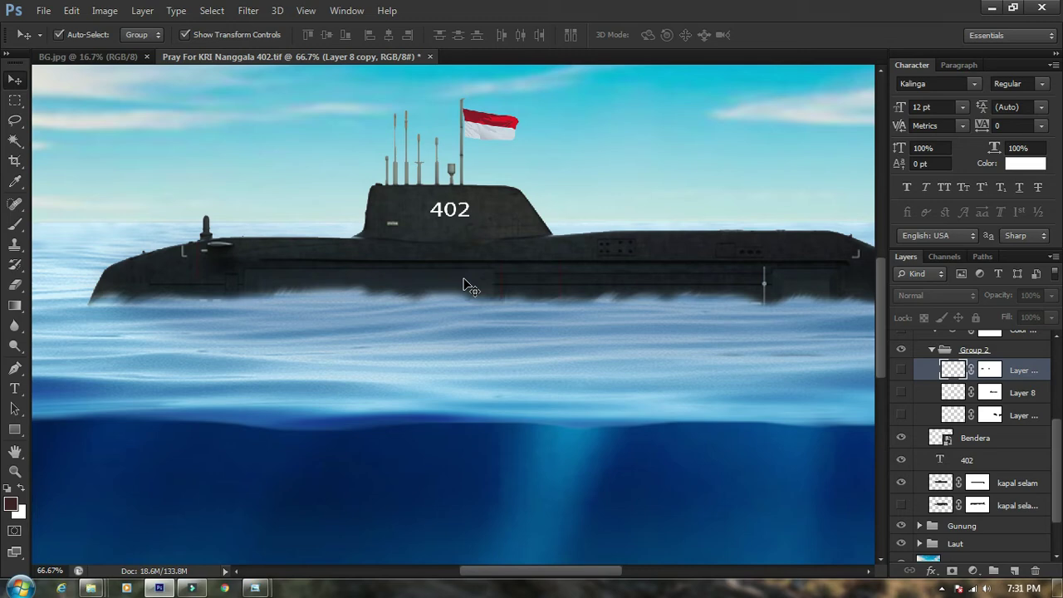
key(F8)
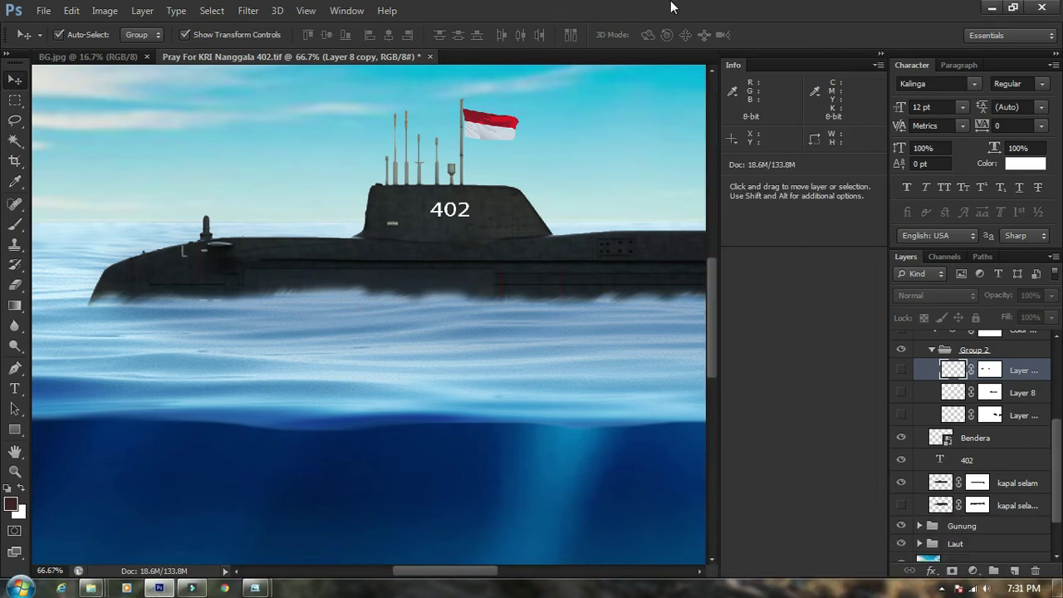
right_click(738, 71)
click(756, 75)
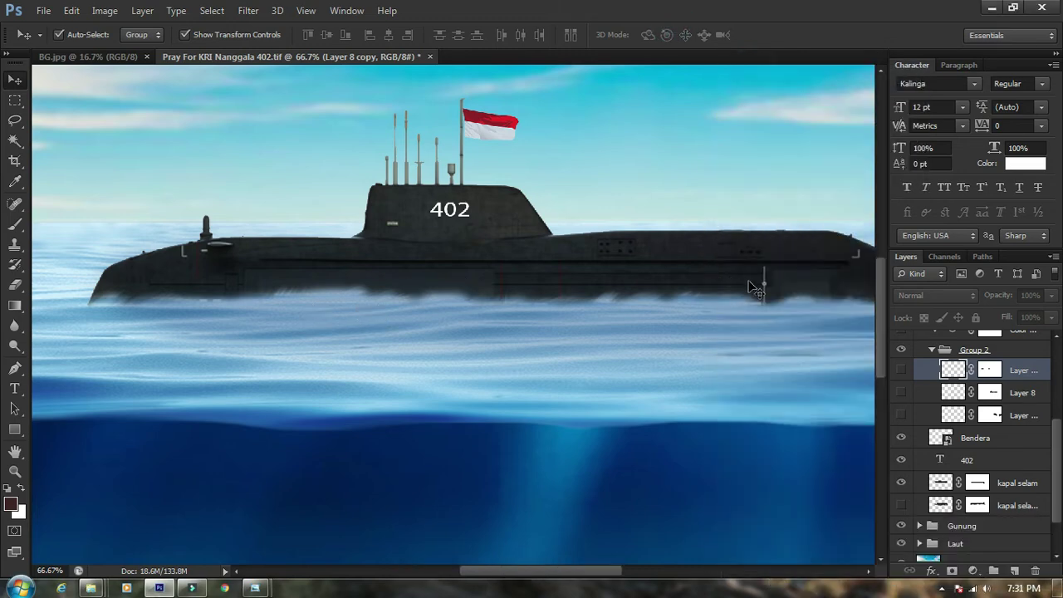
Examine up close, from bow to stern, how the submarine's lower hull edge blends into the waves
mouse_move(574, 294)
mouse_down()
mouse_move(499, 275)
mouse_move(415, 280)
mouse_move(579, 275)
mouse_up()
drag(305, 266, 398, 269)
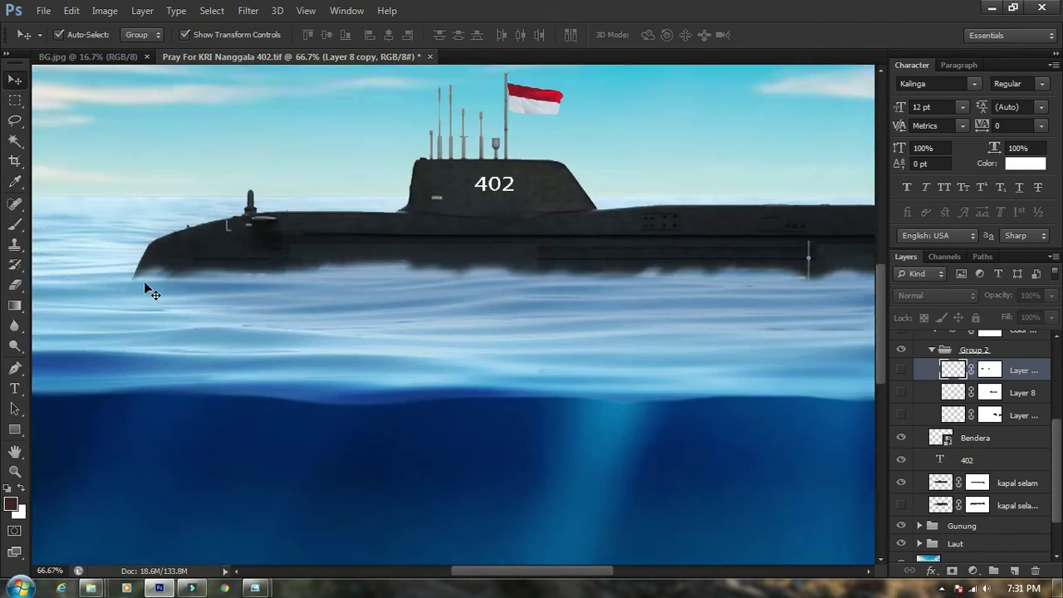
alt+click(329, 260)
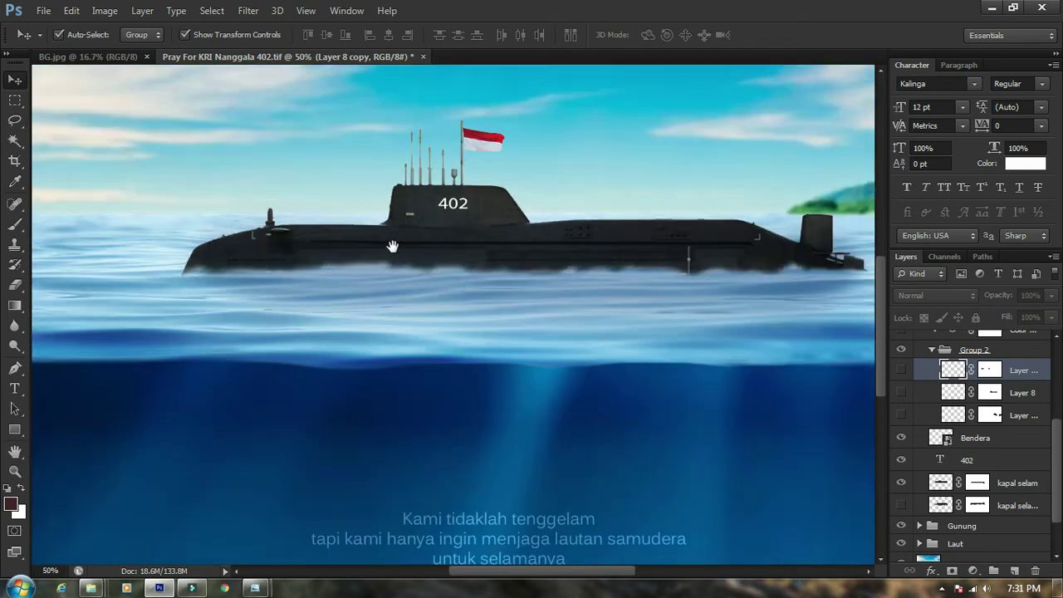
drag(394, 247, 383, 270)
drag(541, 301, 488, 310)
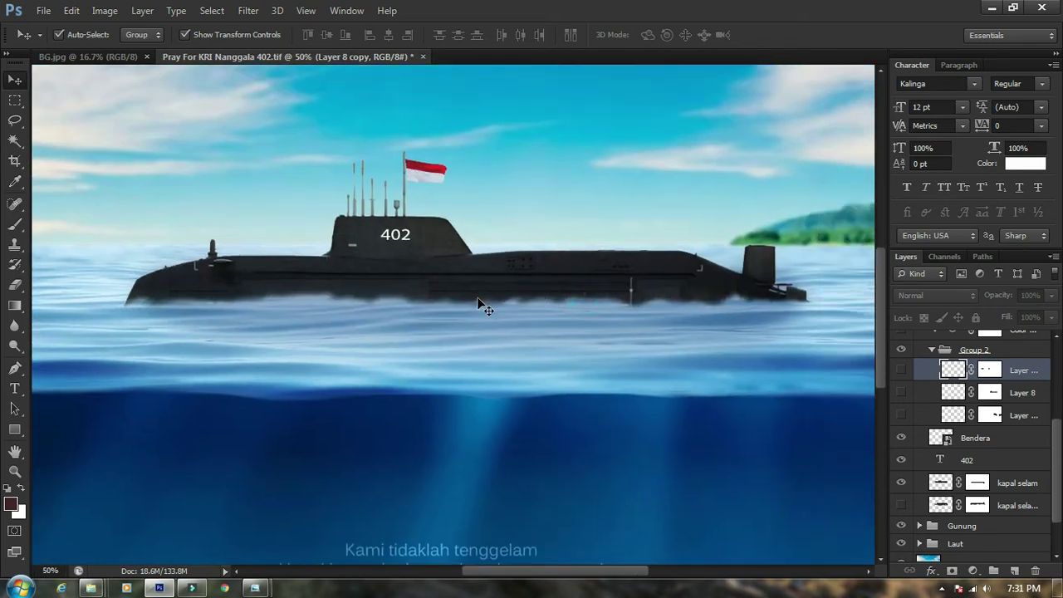
click(901, 370)
click(230, 285)
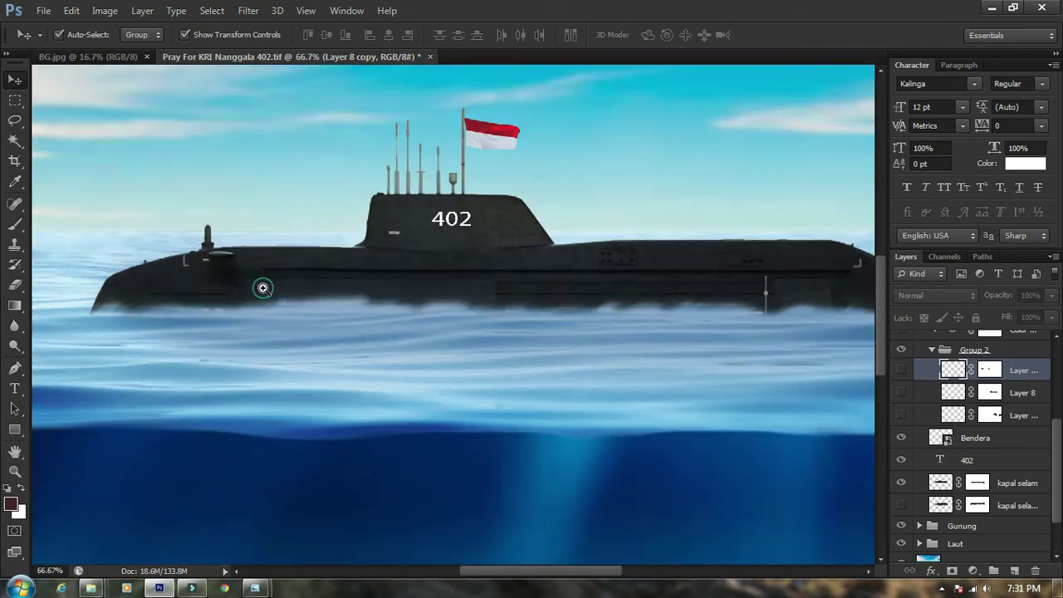
drag(254, 290, 332, 274)
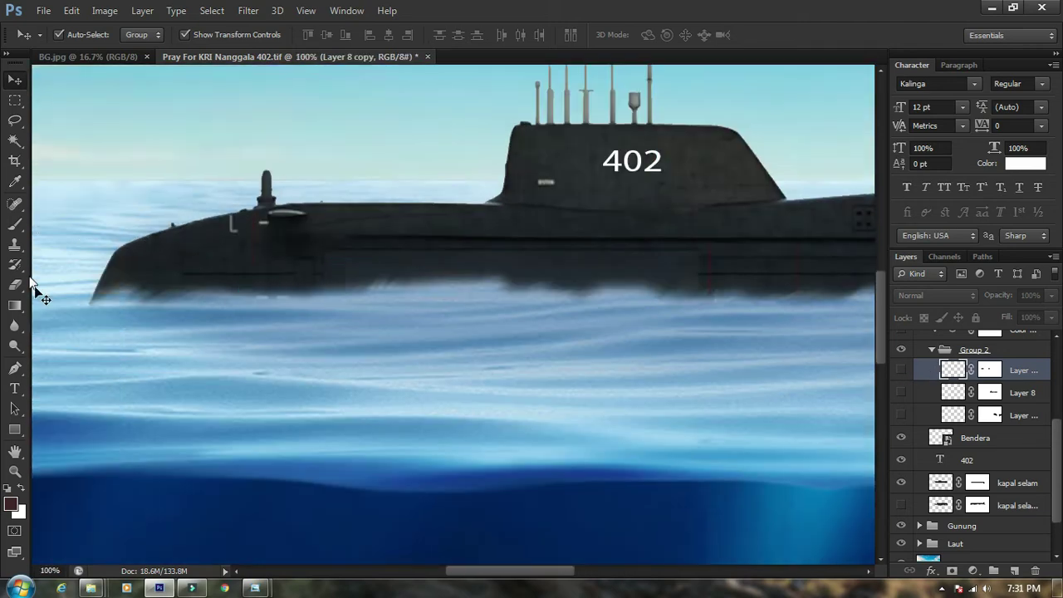
drag(641, 286, 441, 275)
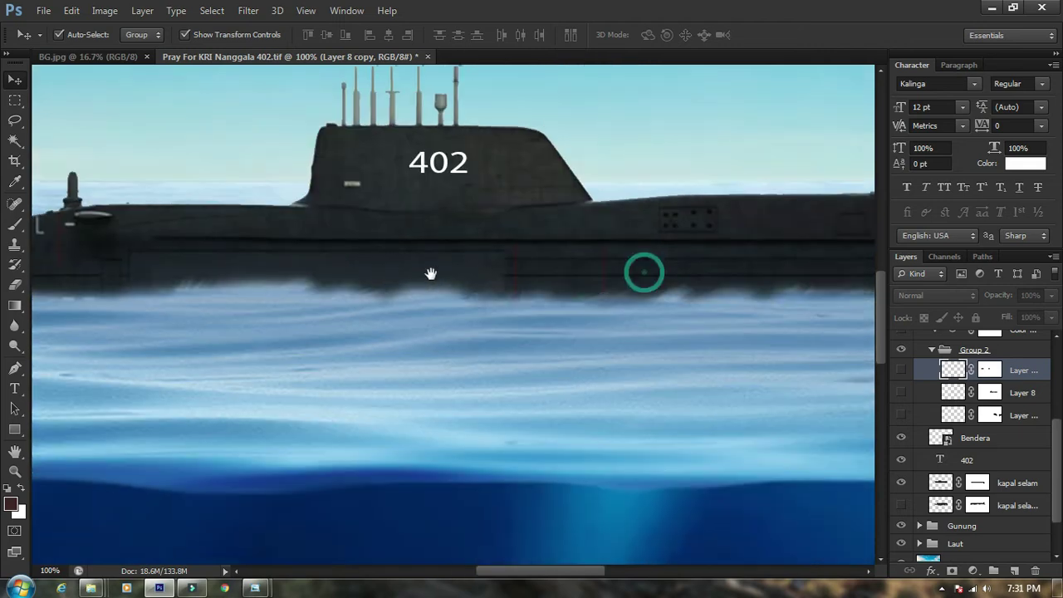
drag(688, 277, 487, 296)
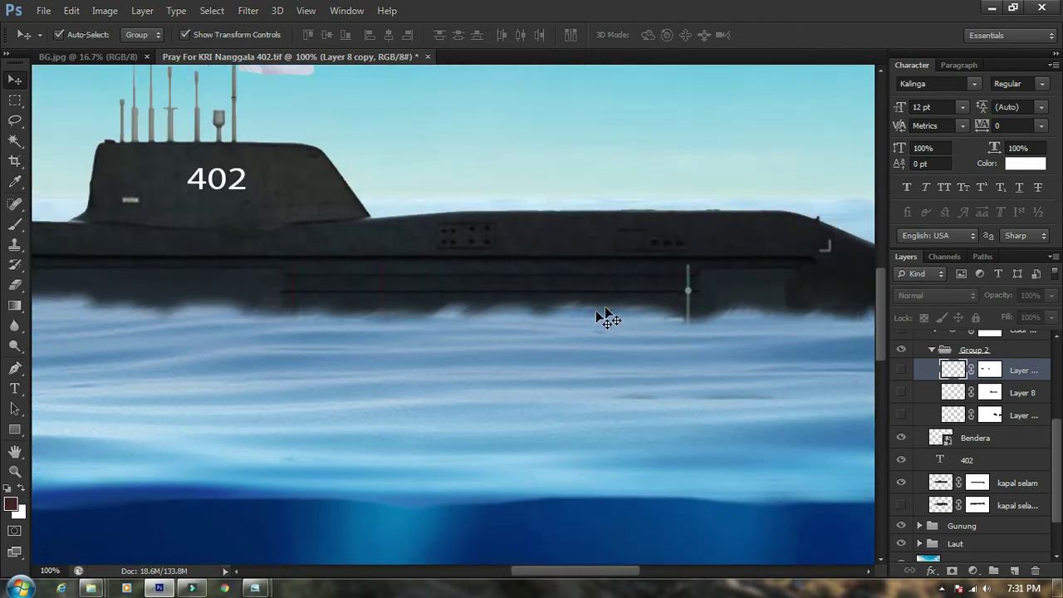
drag(733, 309, 596, 306)
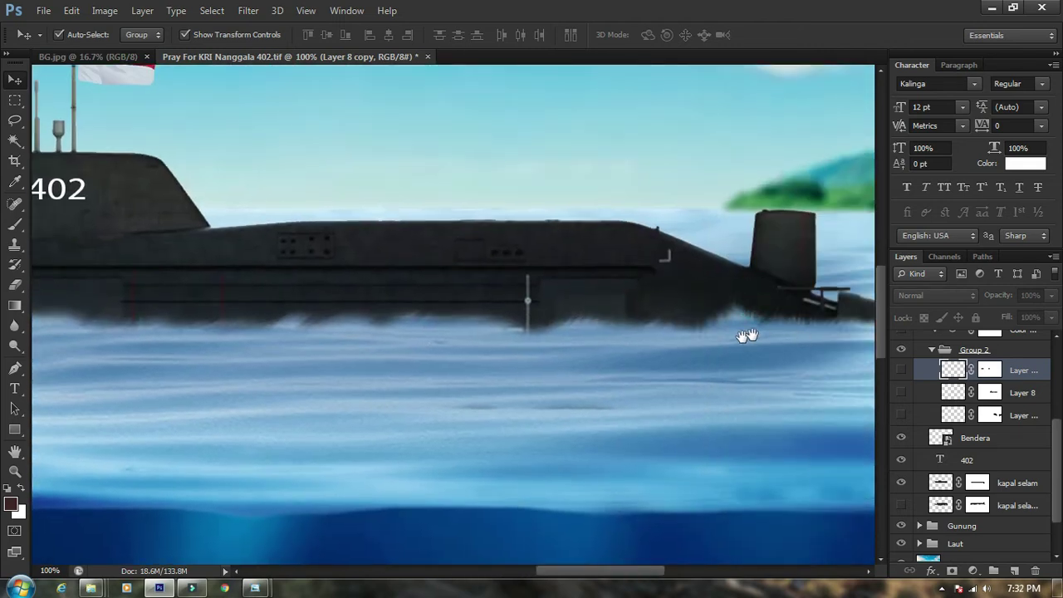
drag(708, 328, 563, 327)
drag(246, 327, 407, 286)
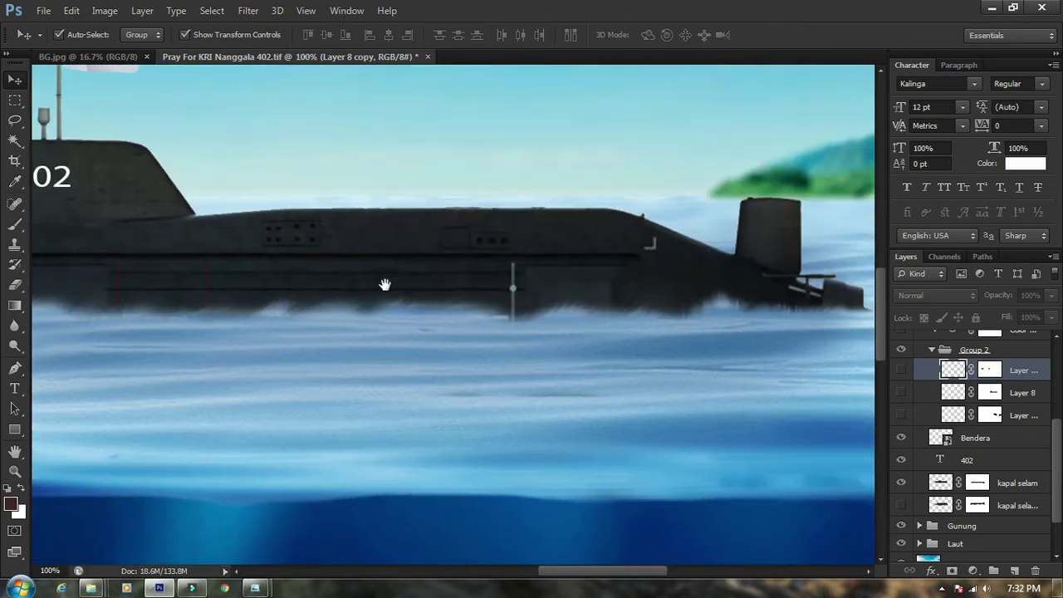
drag(323, 282, 548, 261)
drag(180, 260, 392, 254)
drag(277, 263, 517, 276)
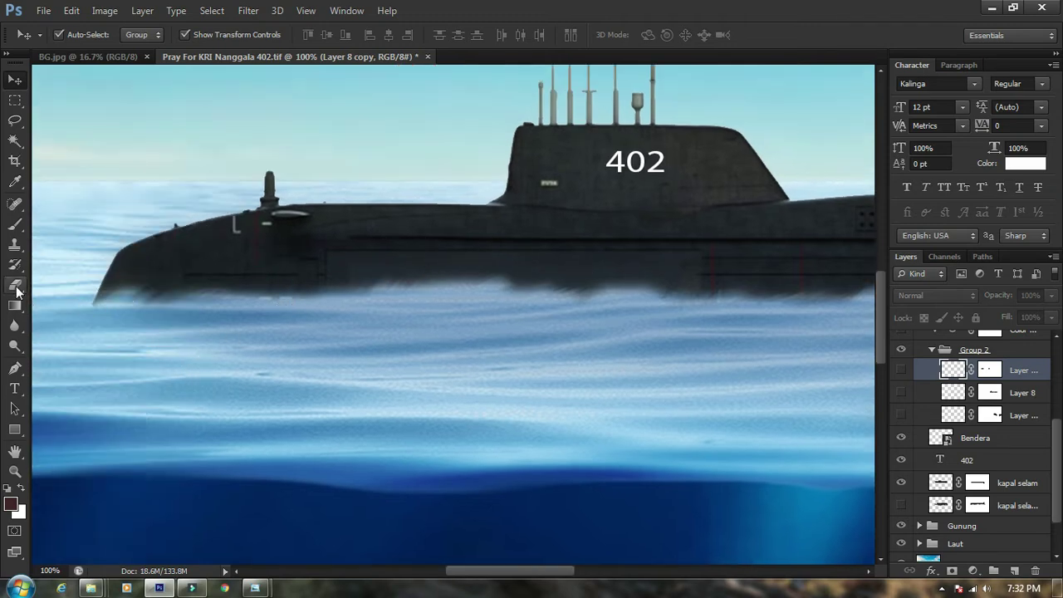
Try roughening the lower hull edge near the bow on the kapal selam layer, using the Eraser with a 46 px spatter brush
click(15, 285)
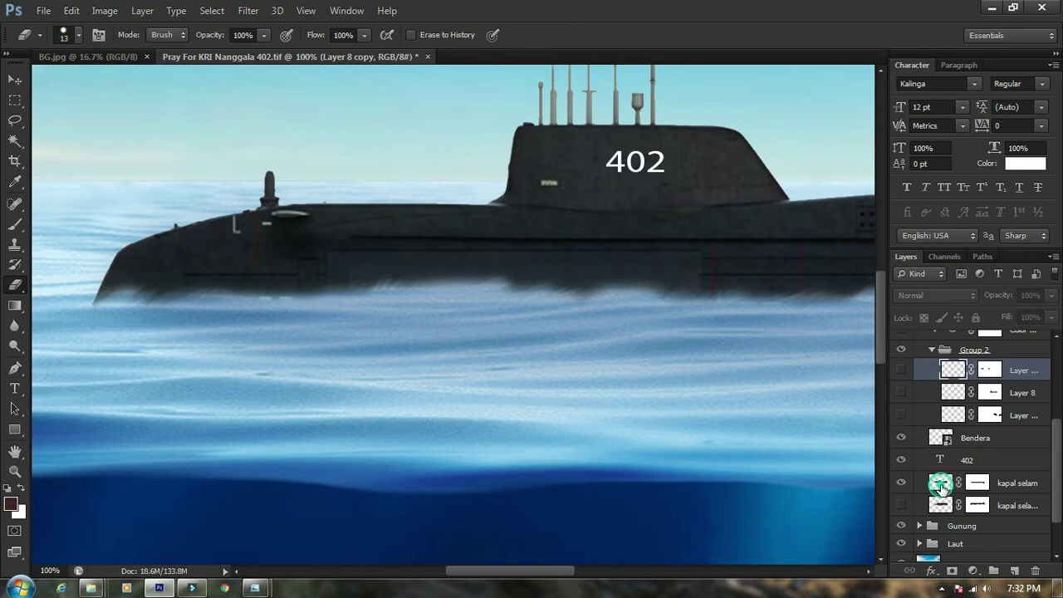
click(940, 483)
right_click(418, 237)
scroll(498, 390, down, 5)
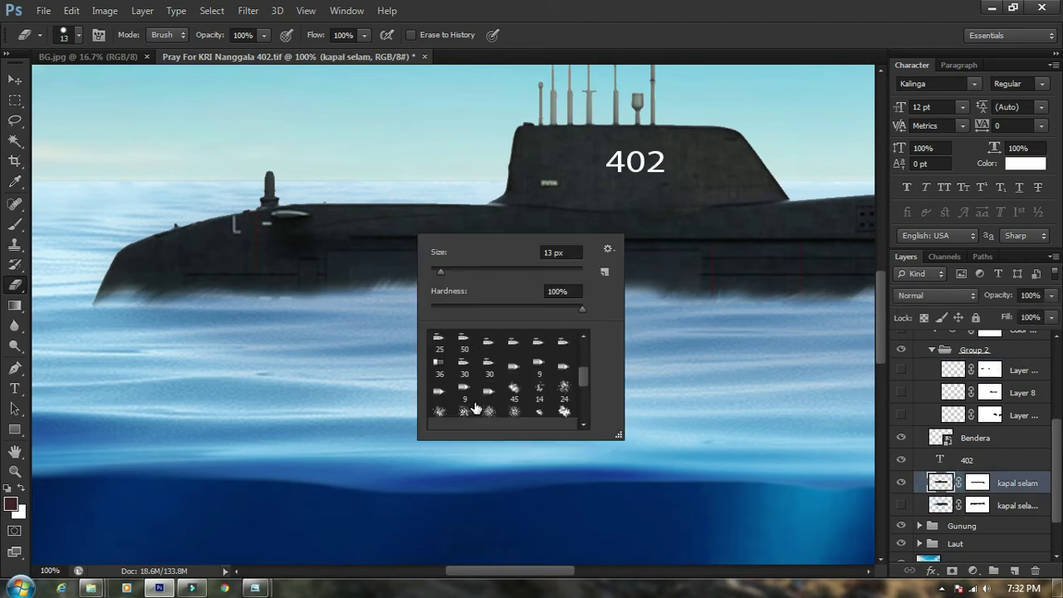
click(493, 389)
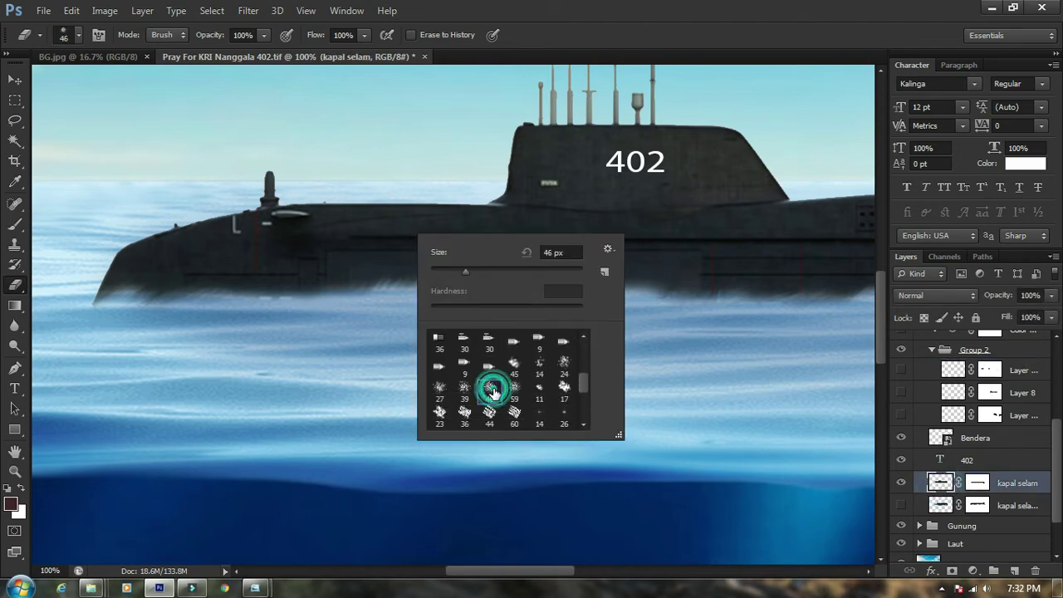
click(636, 21)
click(327, 299)
click(323, 297)
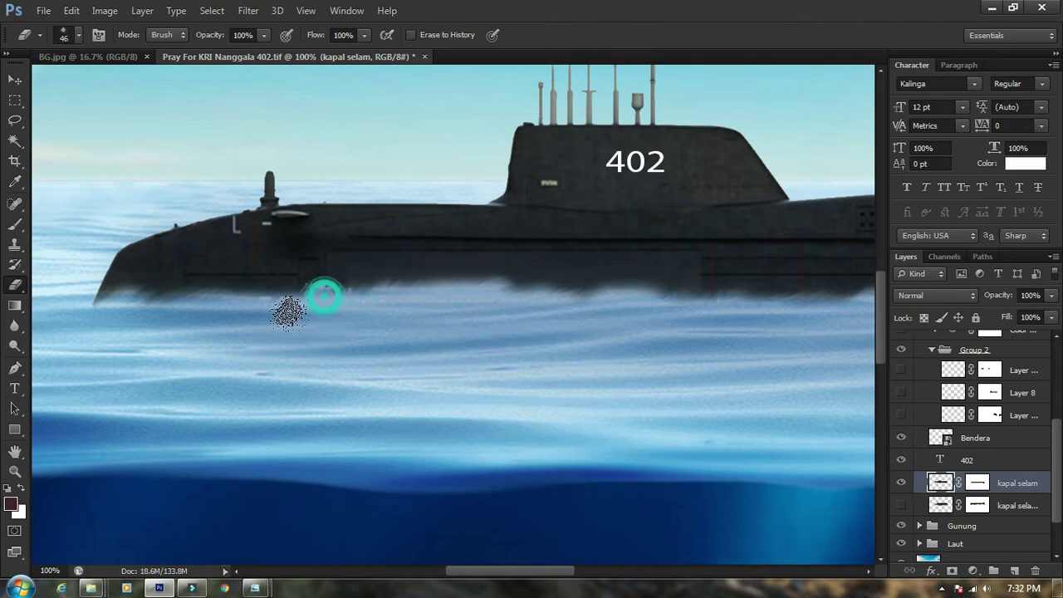
click(291, 302)
click(257, 307)
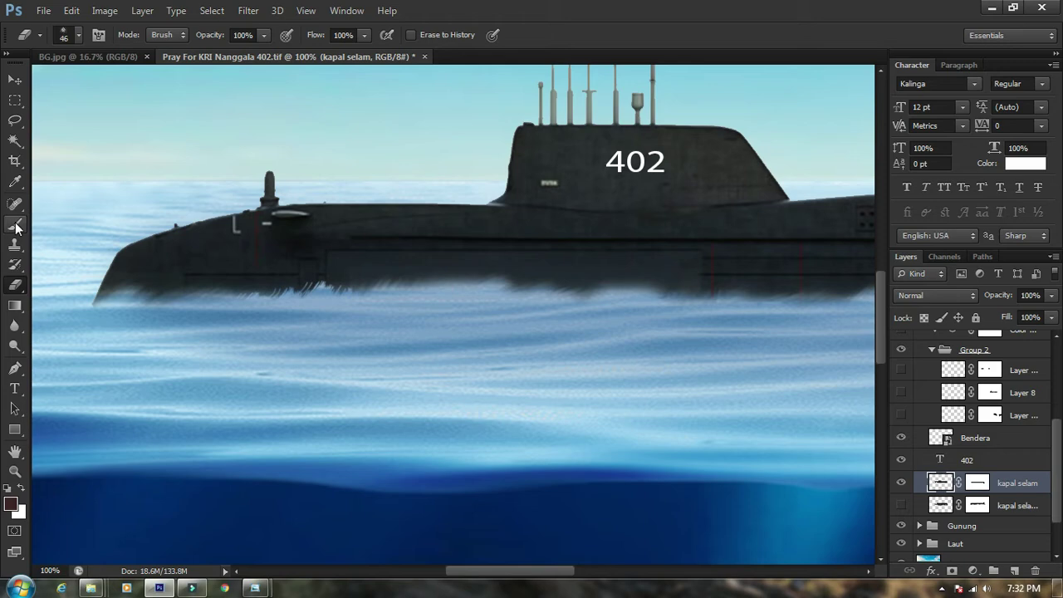
Try softening the erased hull edge near the bow, using the Smudge tool with a 70 px spatter brush at 50% strength
click(17, 331)
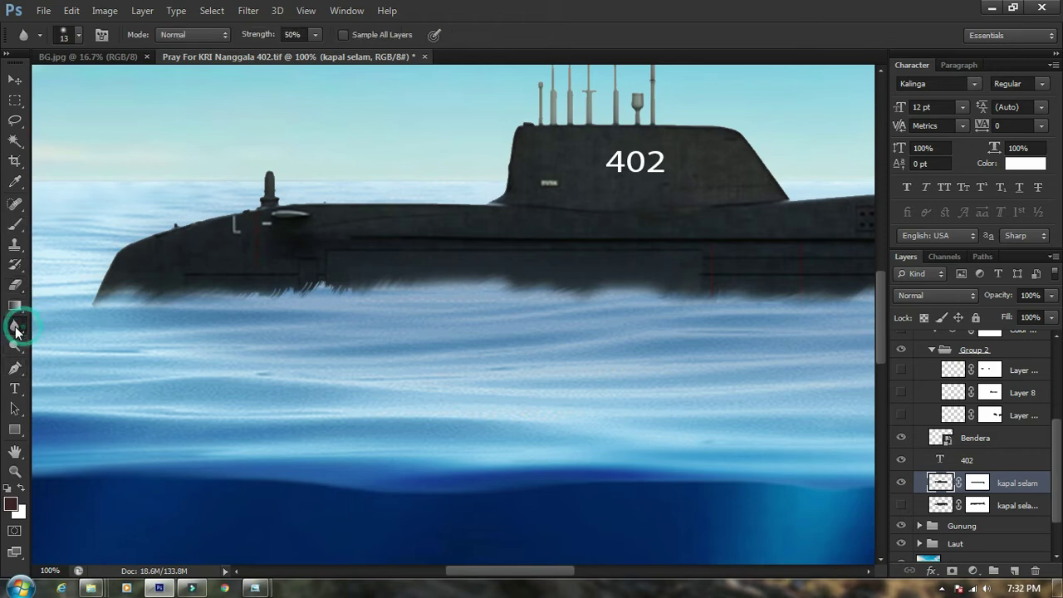
click(60, 353)
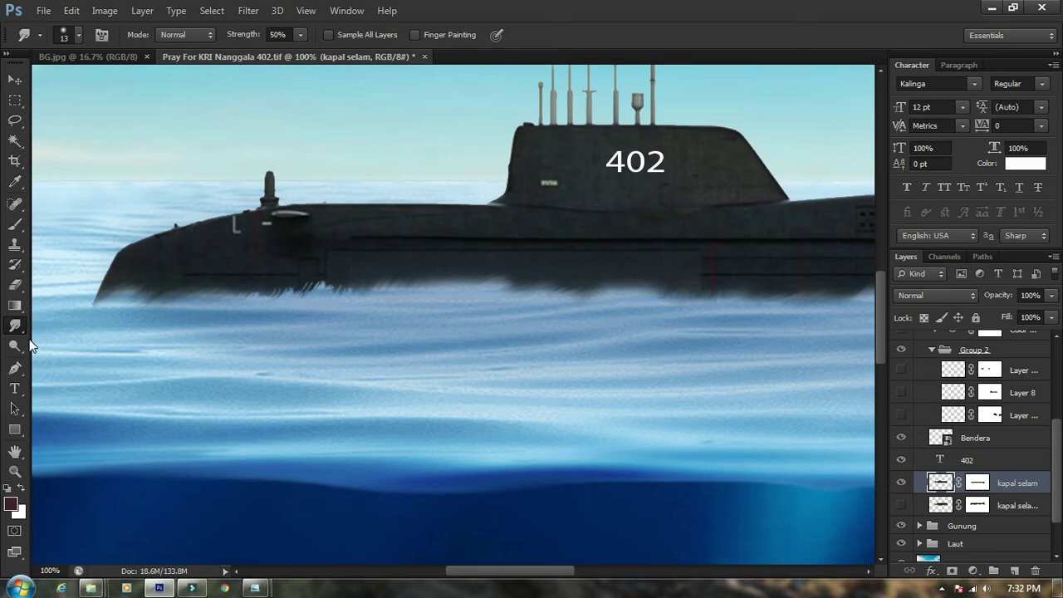
right_click(318, 294)
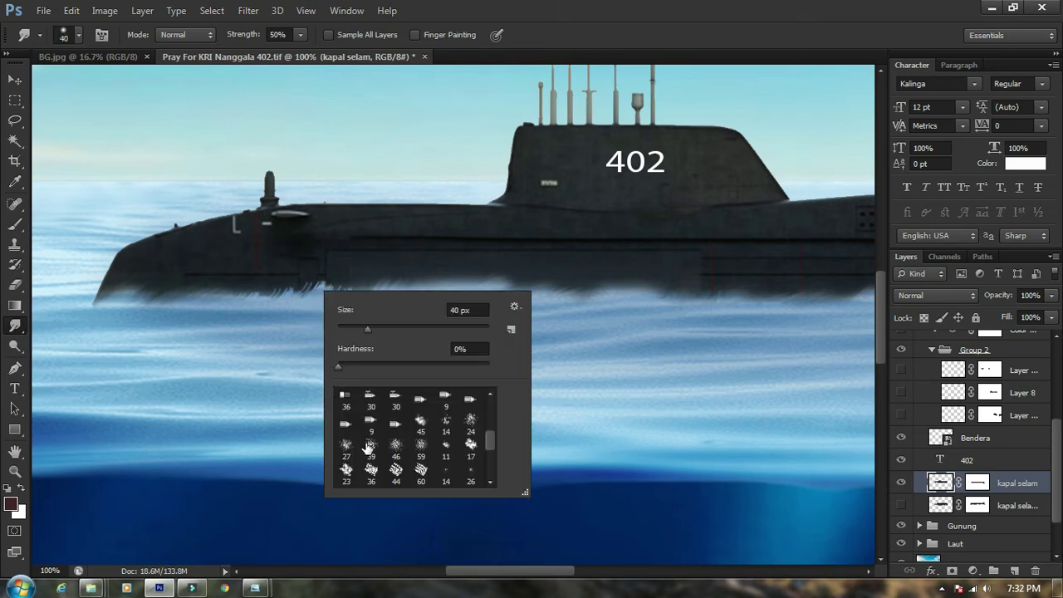
scroll(398, 432, down, 2)
click(396, 431)
click(700, 22)
mouse_move(263, 344)
mouse_down()
mouse_move(301, 310)
mouse_move(307, 298)
mouse_move(267, 327)
mouse_move(301, 309)
mouse_move(285, 328)
mouse_move(297, 298)
mouse_move(265, 339)
mouse_move(326, 308)
mouse_move(323, 299)
mouse_move(332, 317)
mouse_move(339, 304)
mouse_move(321, 321)
mouse_move(315, 298)
mouse_move(269, 354)
mouse_move(321, 315)
mouse_up()
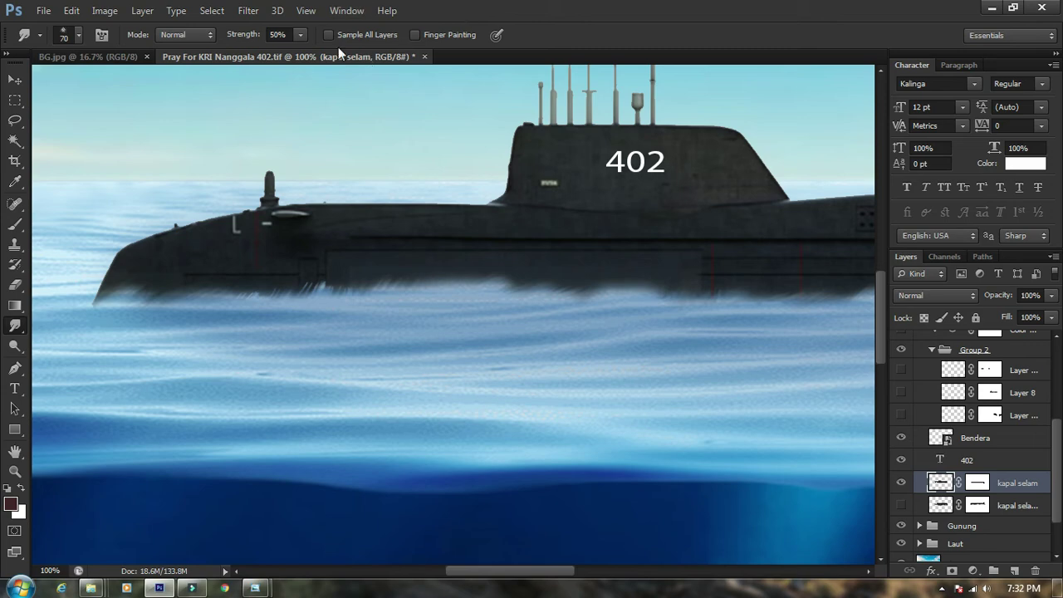
click(300, 36)
click(504, 20)
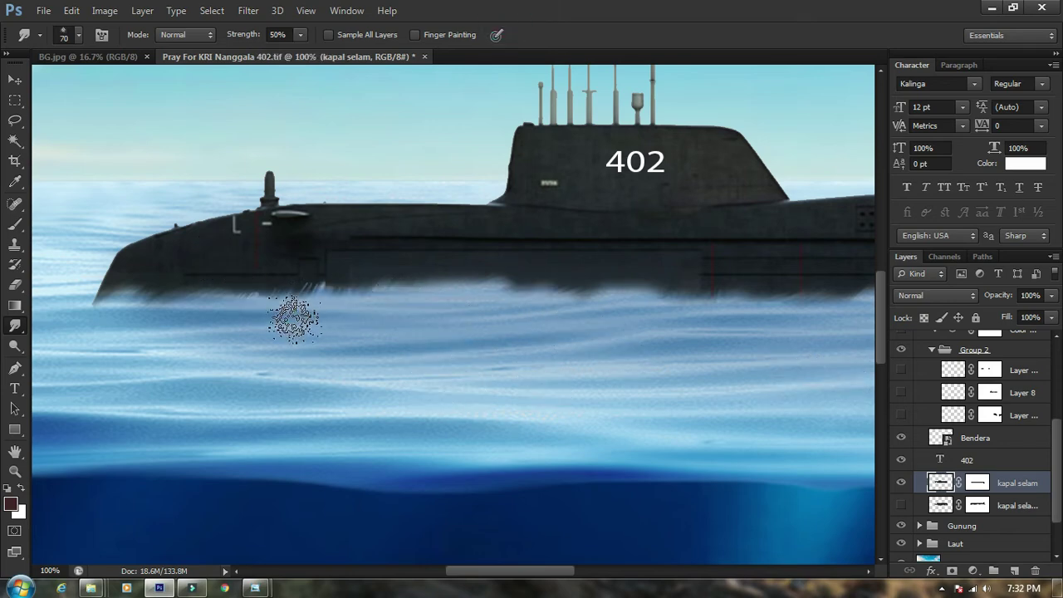
Return to the Move tool and undo the eraser and smudge strokes along the submarine's lower edge
click(14, 82)
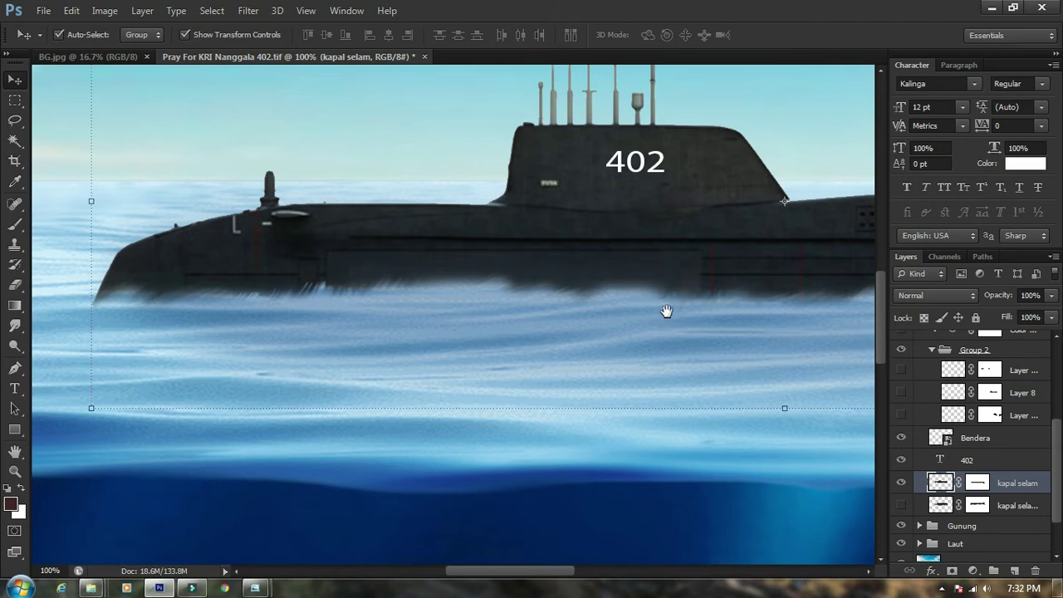
drag(667, 312, 549, 309)
drag(620, 305, 577, 311)
drag(674, 295, 564, 309)
drag(506, 331, 596, 346)
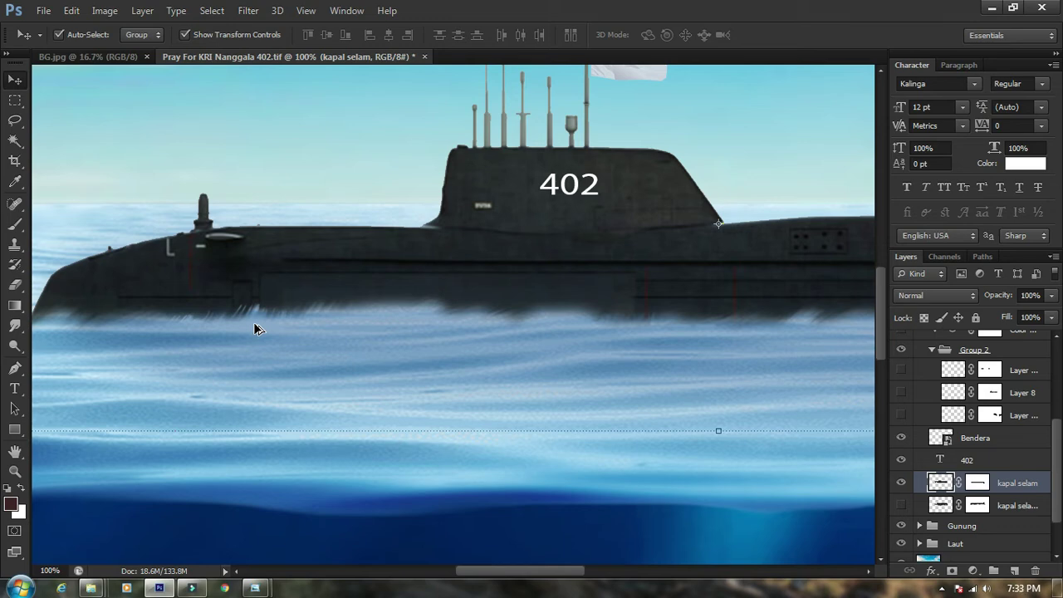
click(305, 328)
ctrl+click(306, 328)
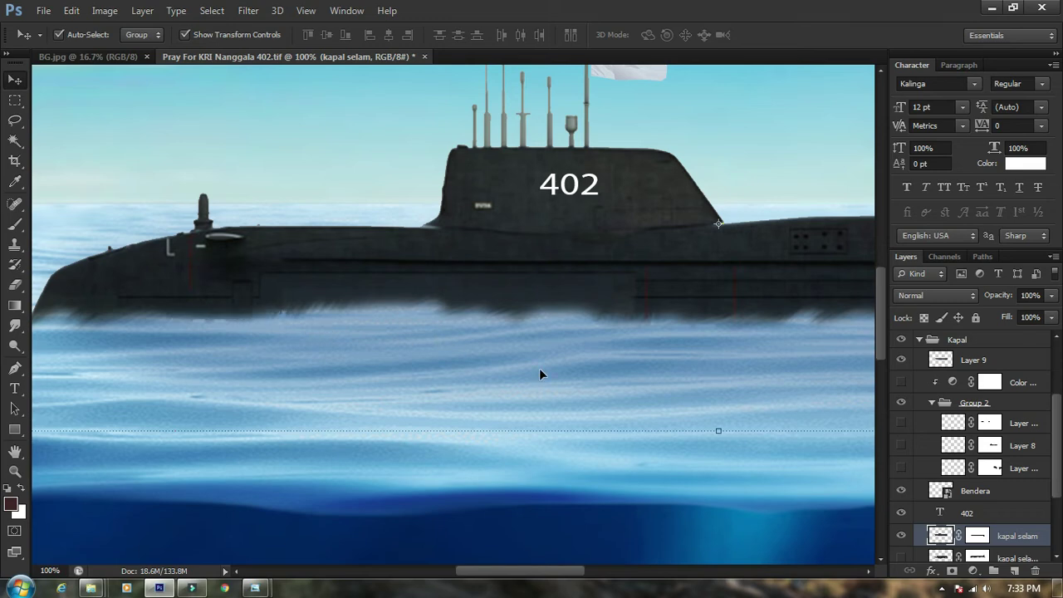
Make the hidden copy of the submarine layer beneath kapal selam visible as a reflection on the water
scroll(515, 362, right, 3)
scroll(515, 362, down, 1)
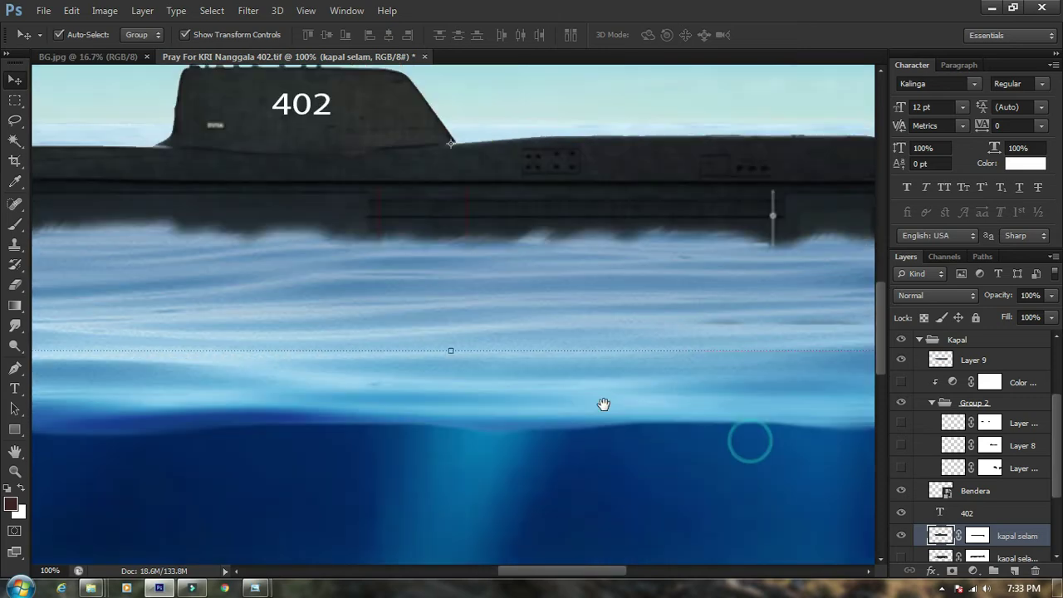
drag(750, 438, 603, 404)
scroll(720, 391, down, 1)
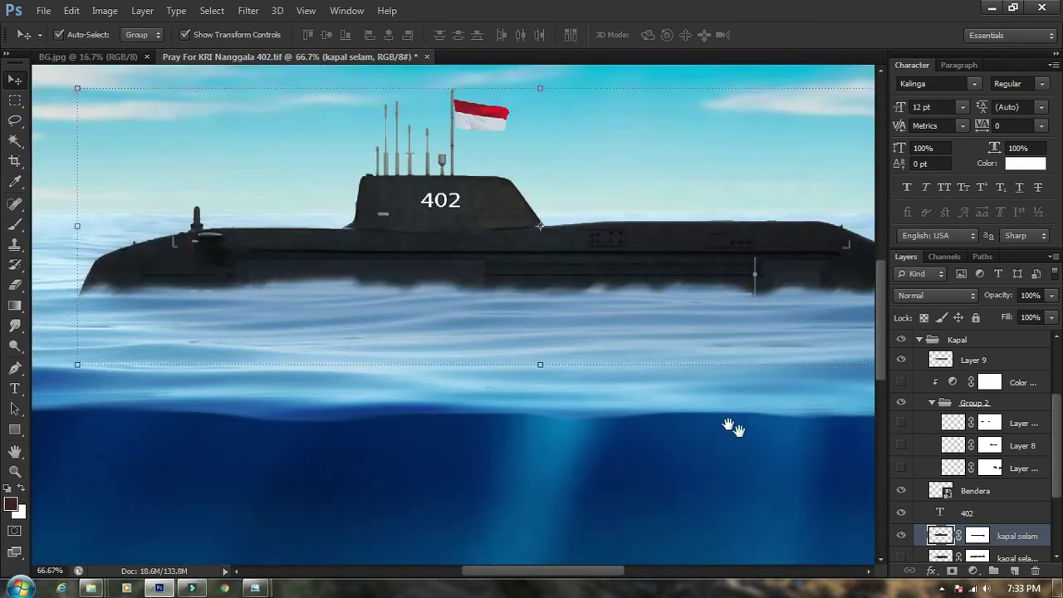
drag(733, 427, 650, 397)
scroll(956, 524, down, 3)
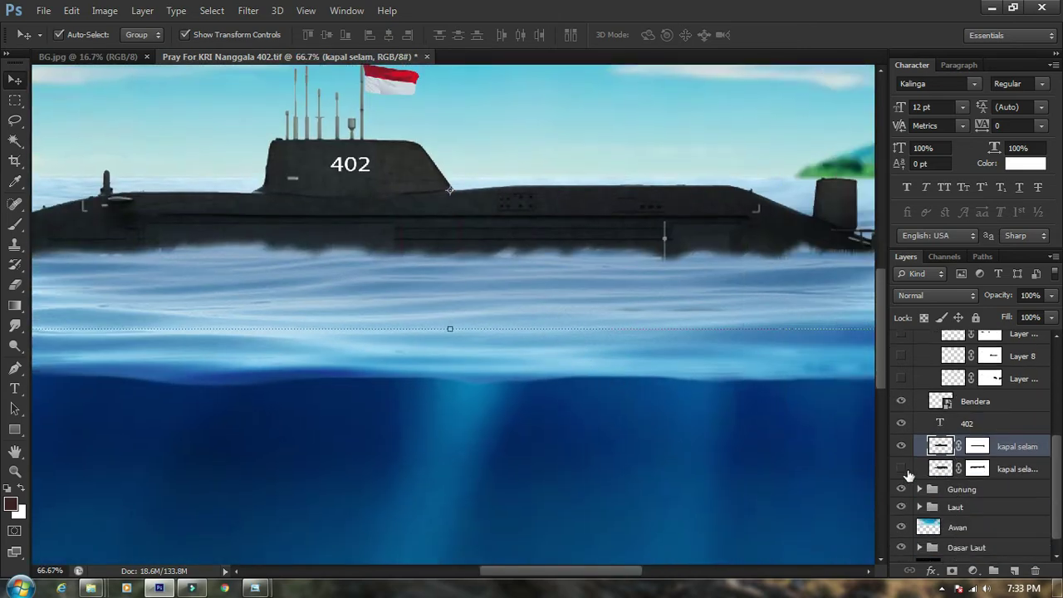
click(902, 468)
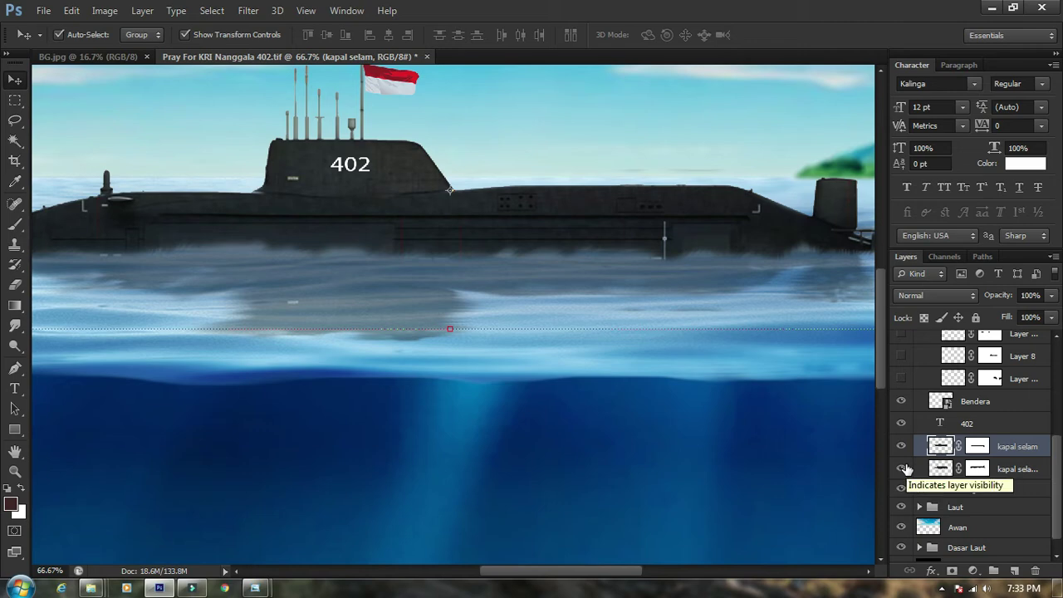
Examine the submarine's reflection on the waves from bow to stern and check the opacity of the kapal selam copy layer
drag(723, 272, 667, 268)
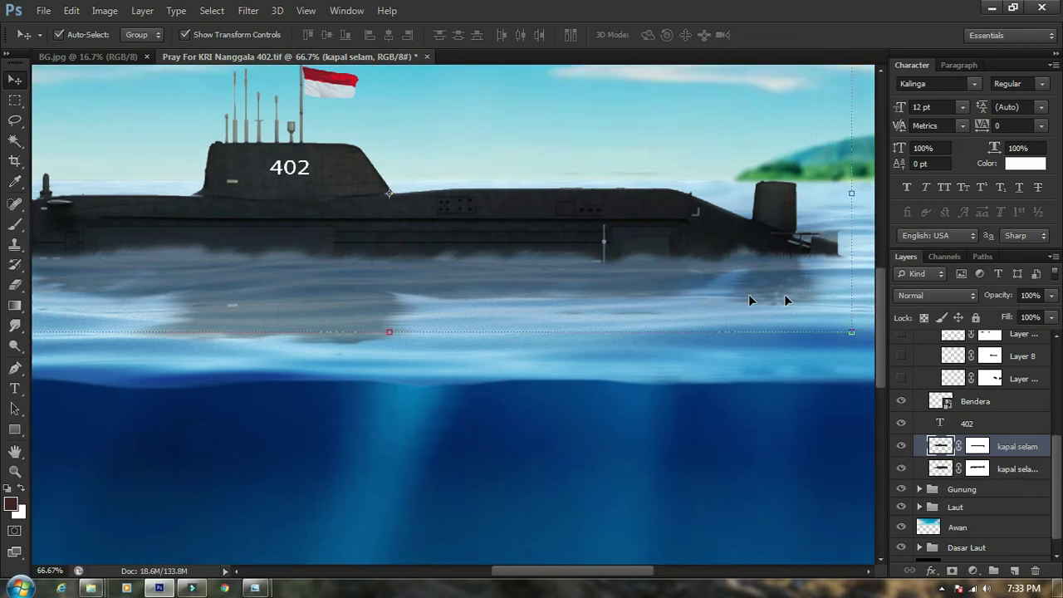
drag(439, 298, 633, 317)
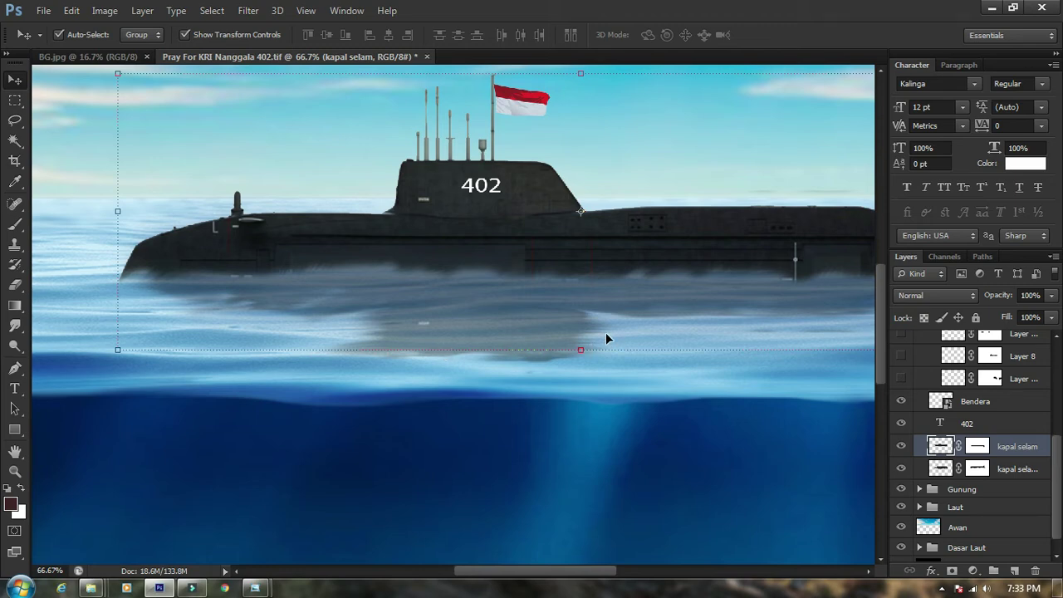
drag(582, 304, 450, 305)
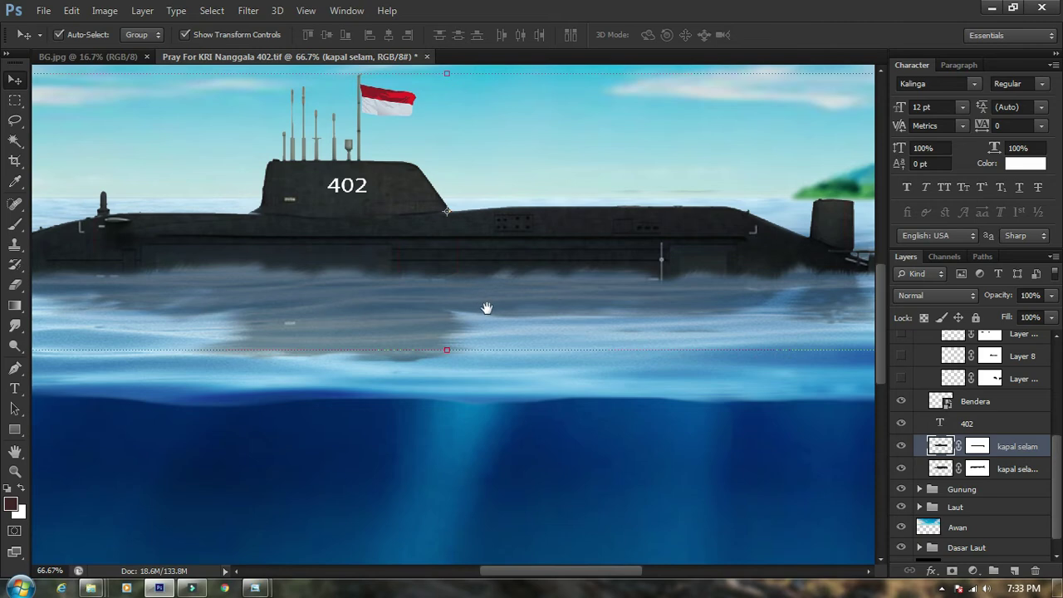
drag(487, 308, 342, 323)
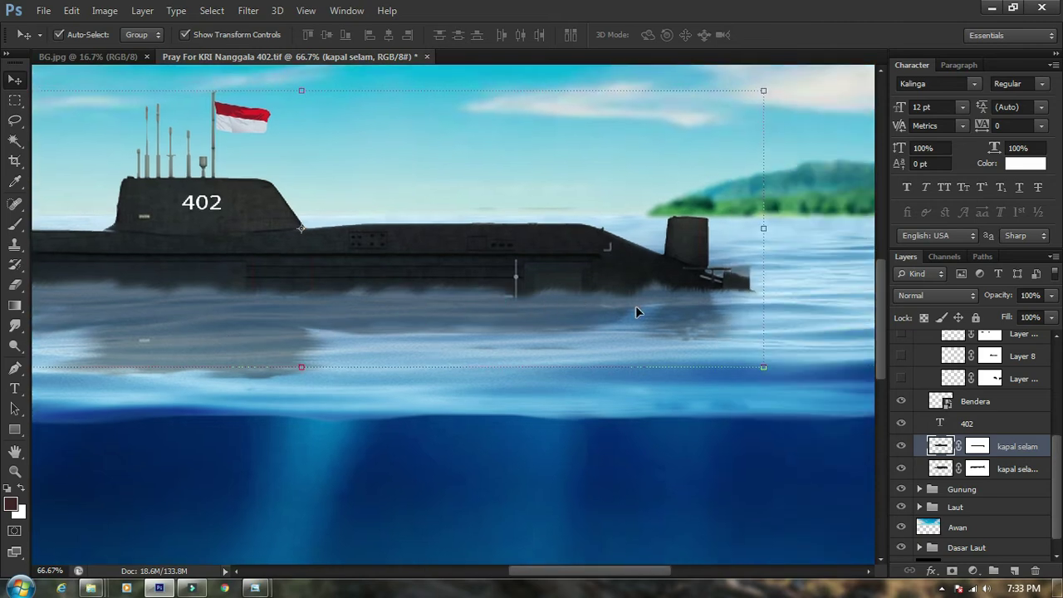
scroll(635, 311, right, 3)
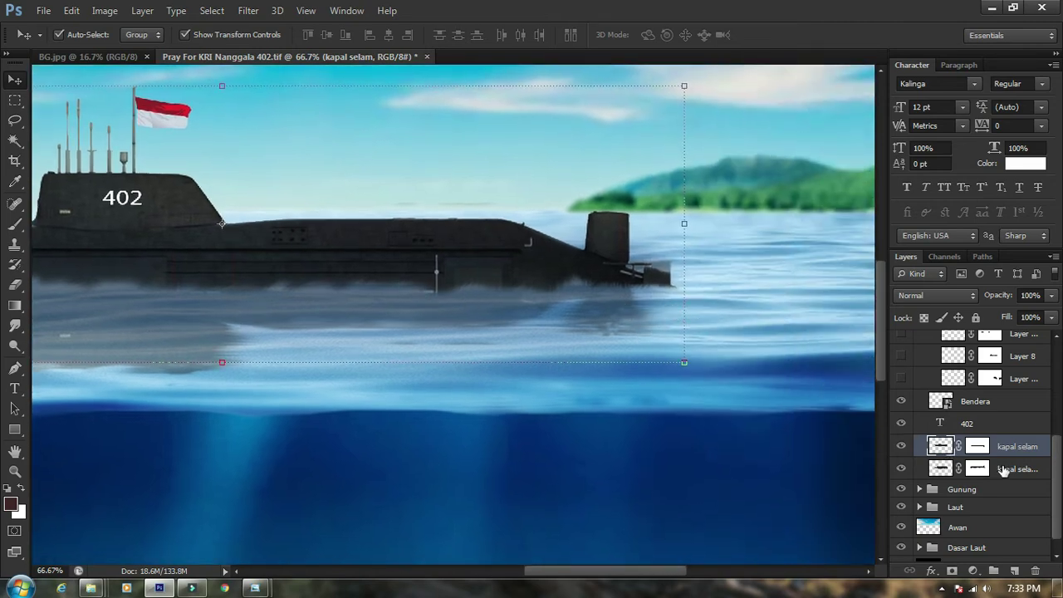
click(1003, 470)
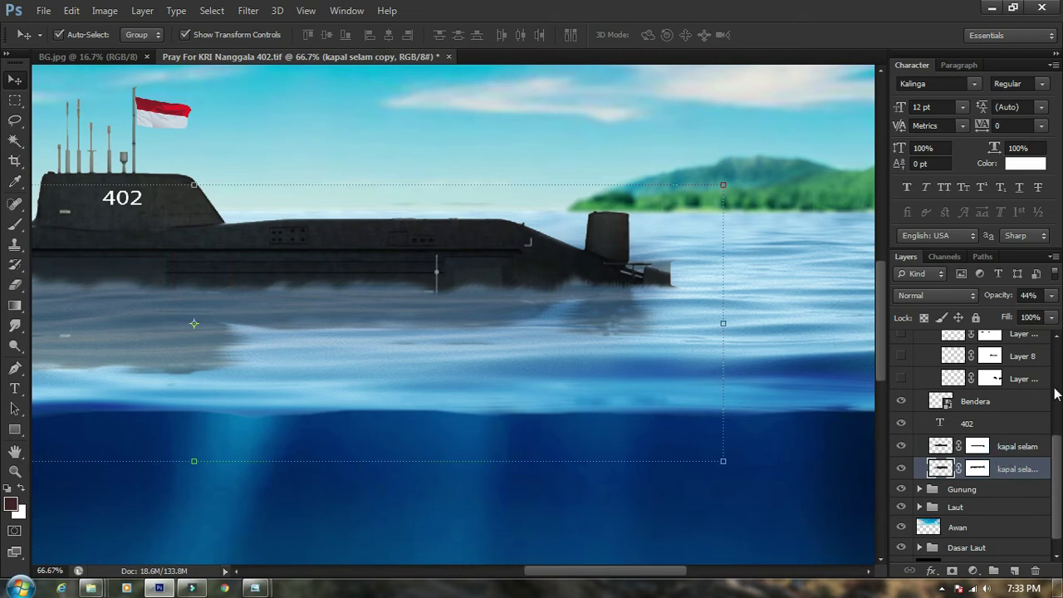
click(1056, 300)
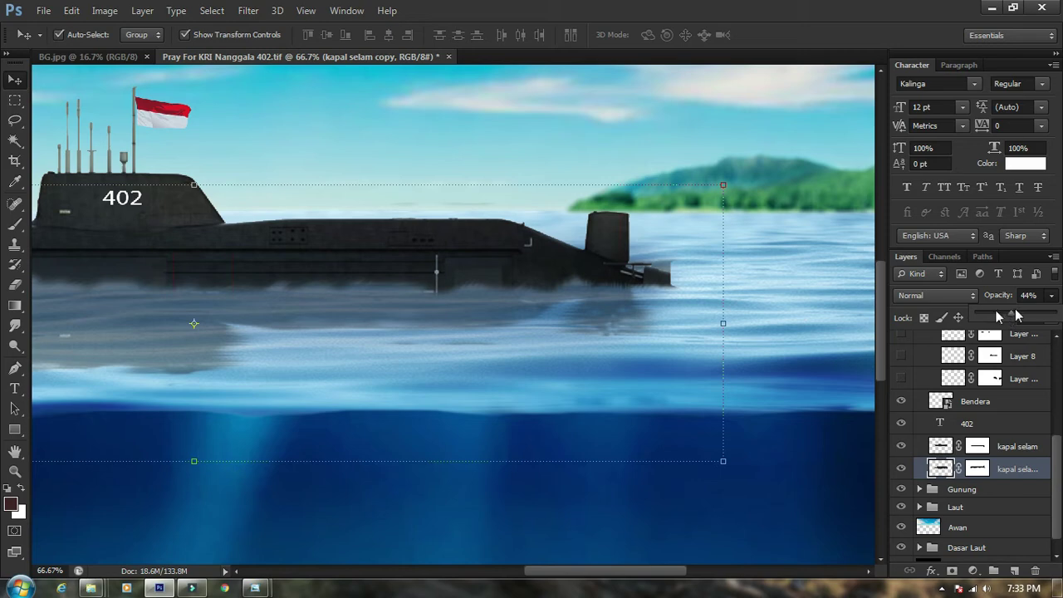
key(Return)
Make all three hidden water splash layers in Group 2 visible: Layer 8 and its two copies
scroll(985, 451, up, 2)
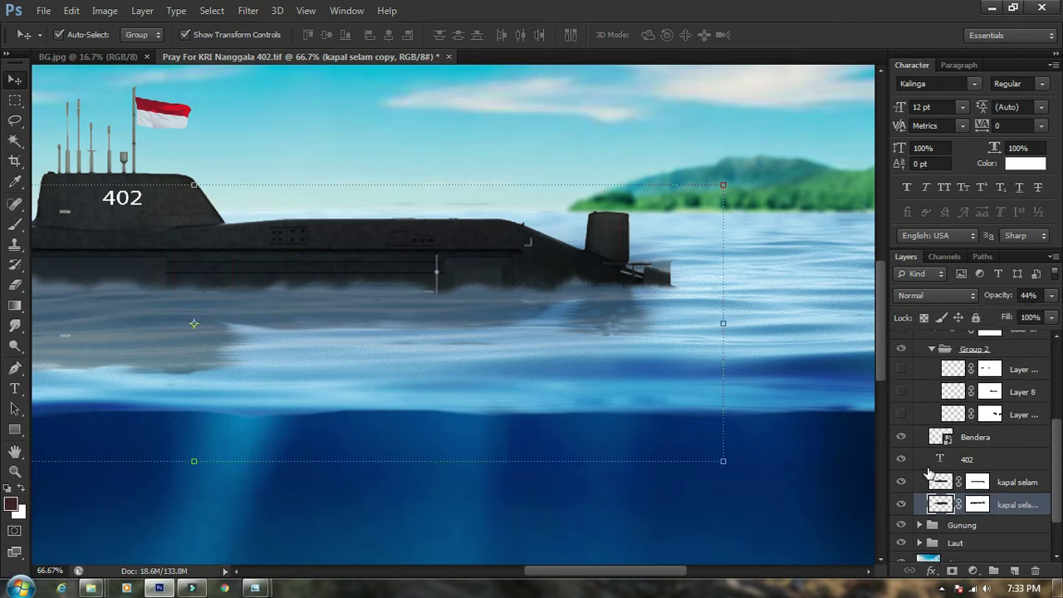
scroll(975, 472, up, 1)
click(976, 459)
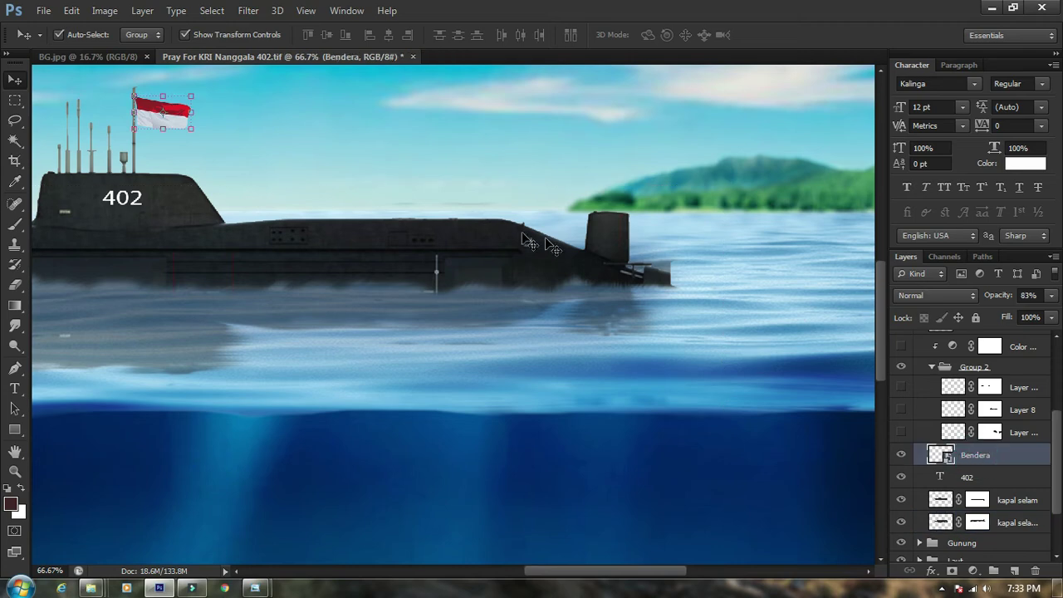
scroll(967, 475, up, 1)
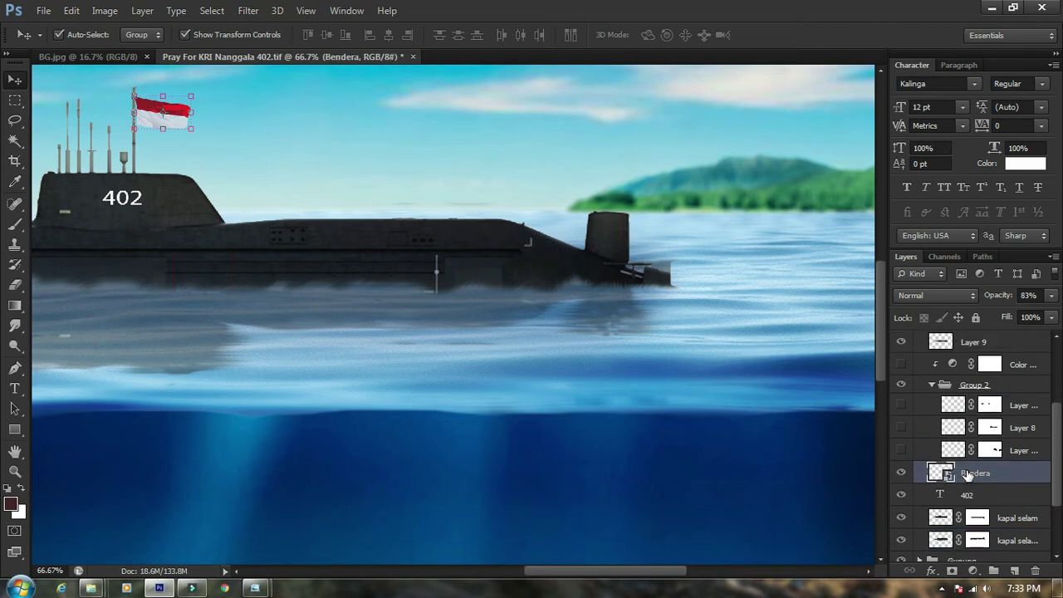
click(903, 450)
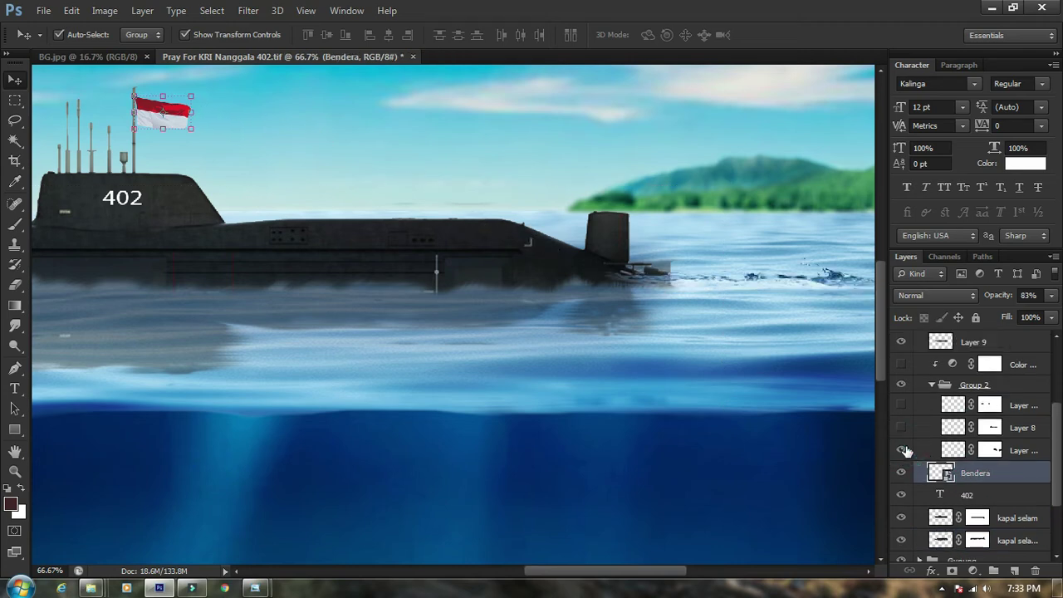
click(1023, 406)
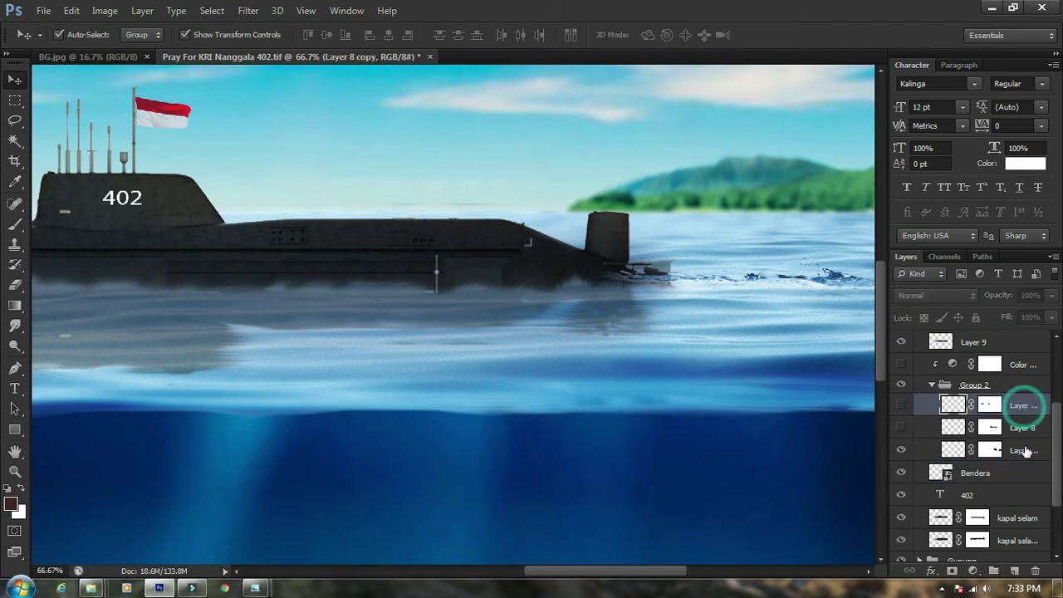
click(1025, 449)
click(1023, 406)
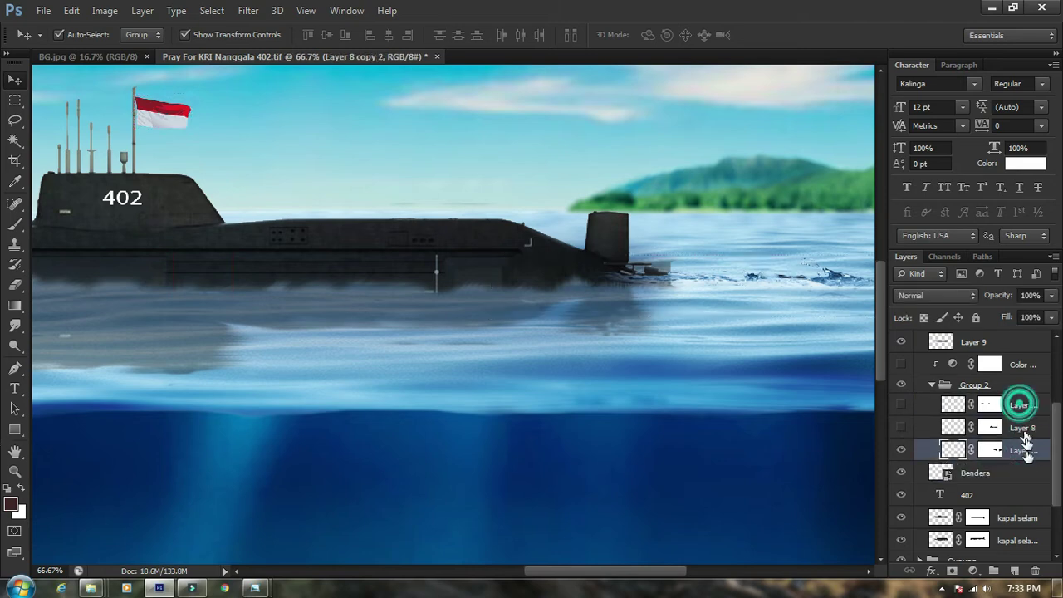
click(903, 406)
click(902, 427)
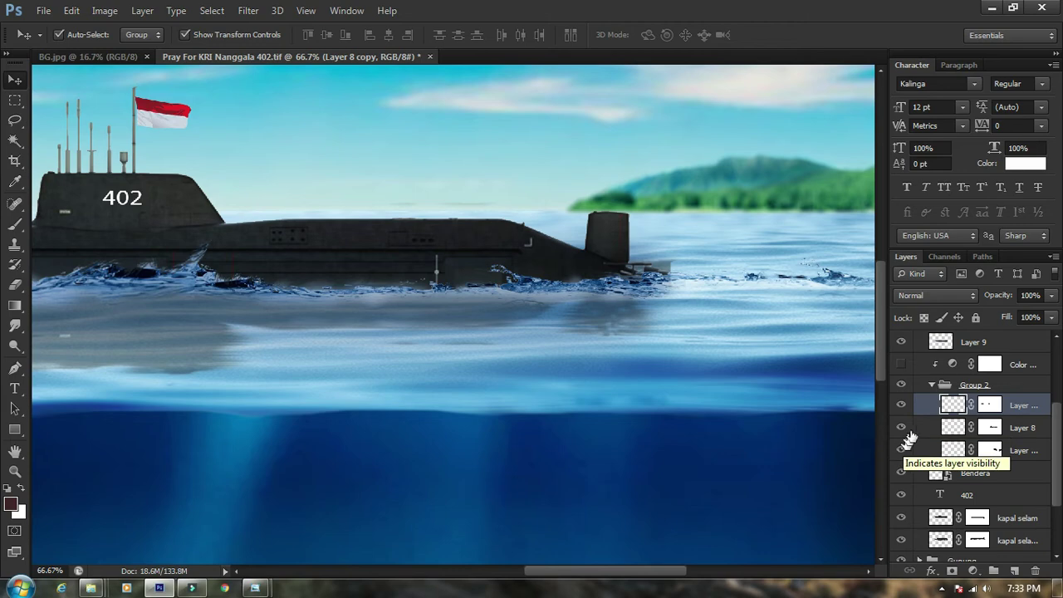
Collapse Group 2 and examine the water splashes along the submarine's hull towards the bow
click(934, 385)
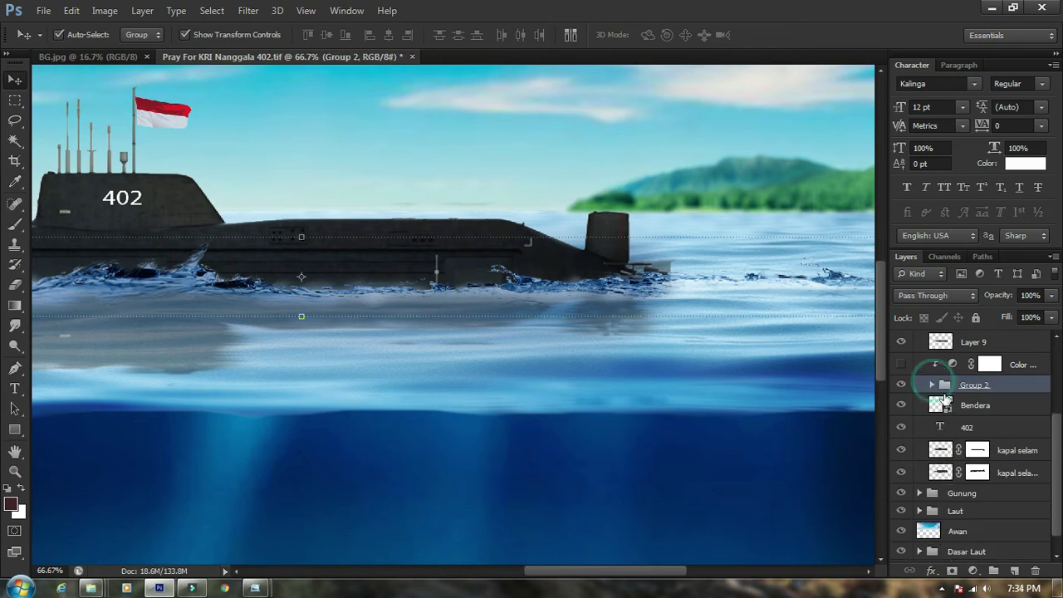
click(602, 318)
drag(254, 233, 407, 249)
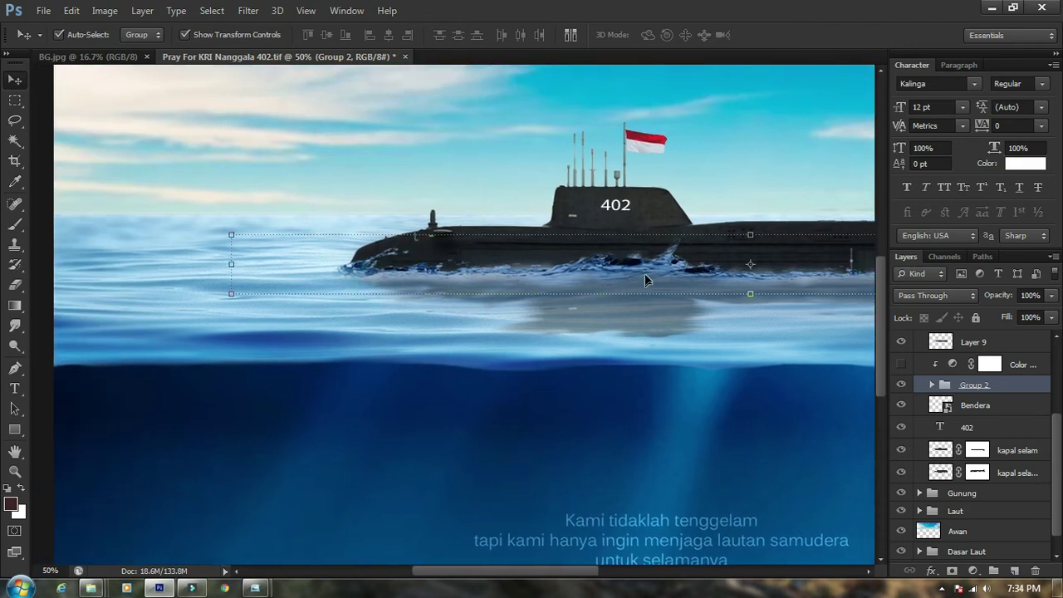
Preview the png-clipart-watermark-blue-background water image from GAMBAR's AIR TERPANCAR folder and open it as a separate document in Photoshop
mouse_move(97, 588)
mouse_move(155, 541)
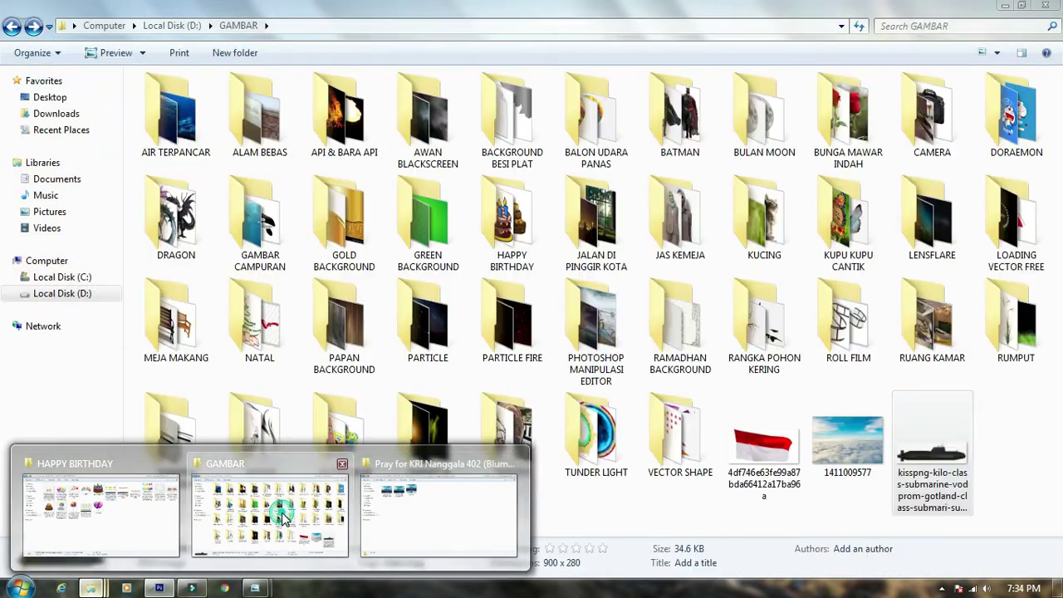
click(274, 511)
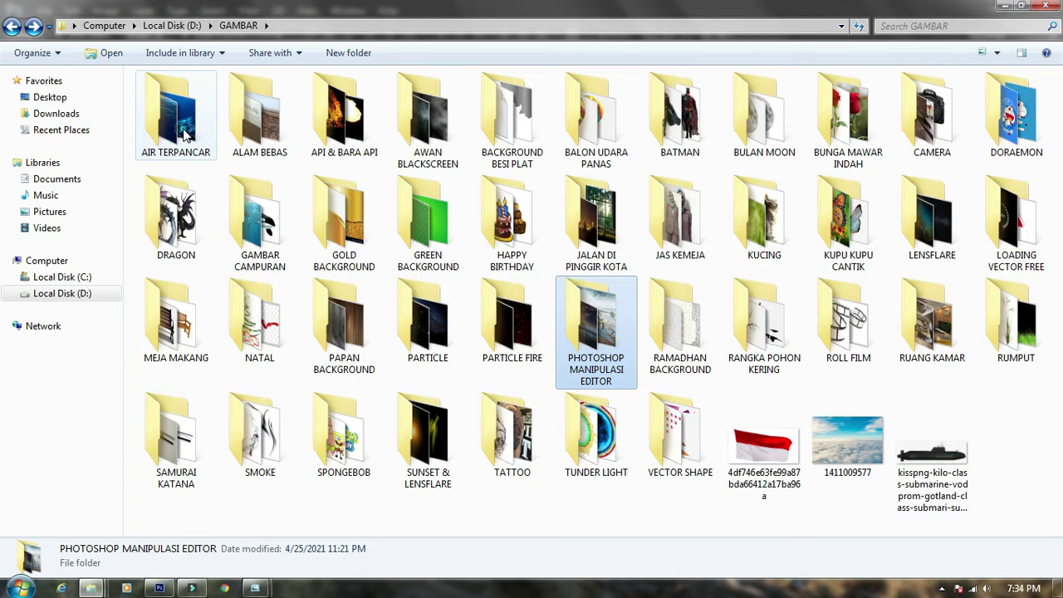
double_click(185, 133)
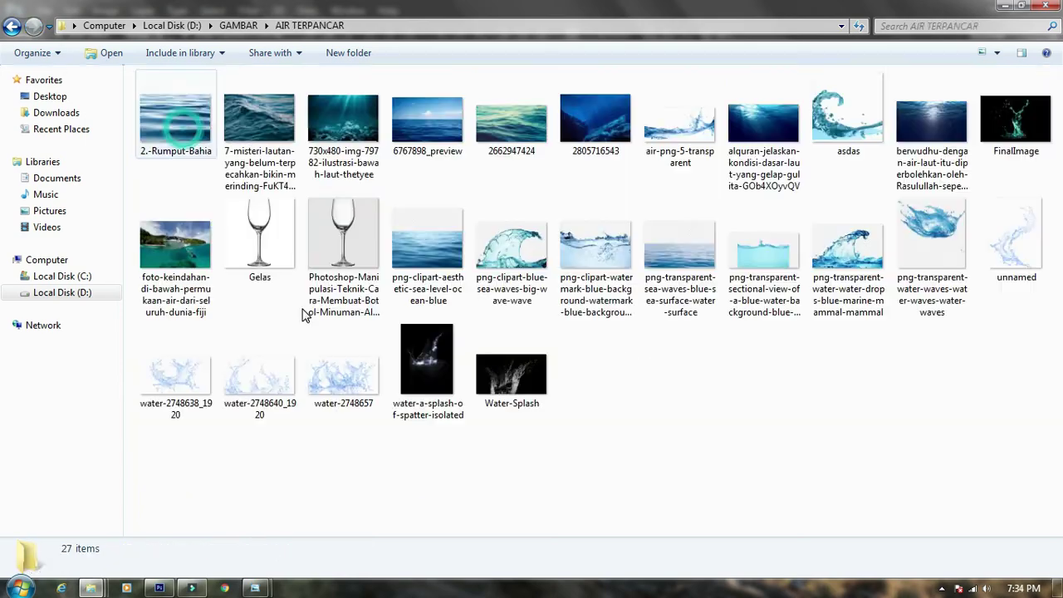
double_click(605, 249)
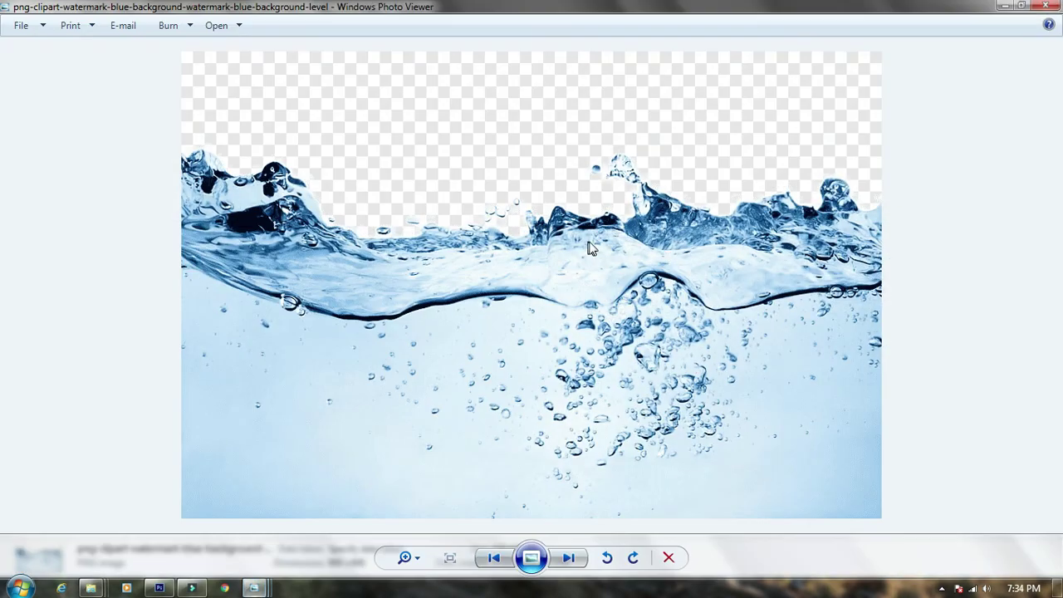
scroll(669, 145, up, 3)
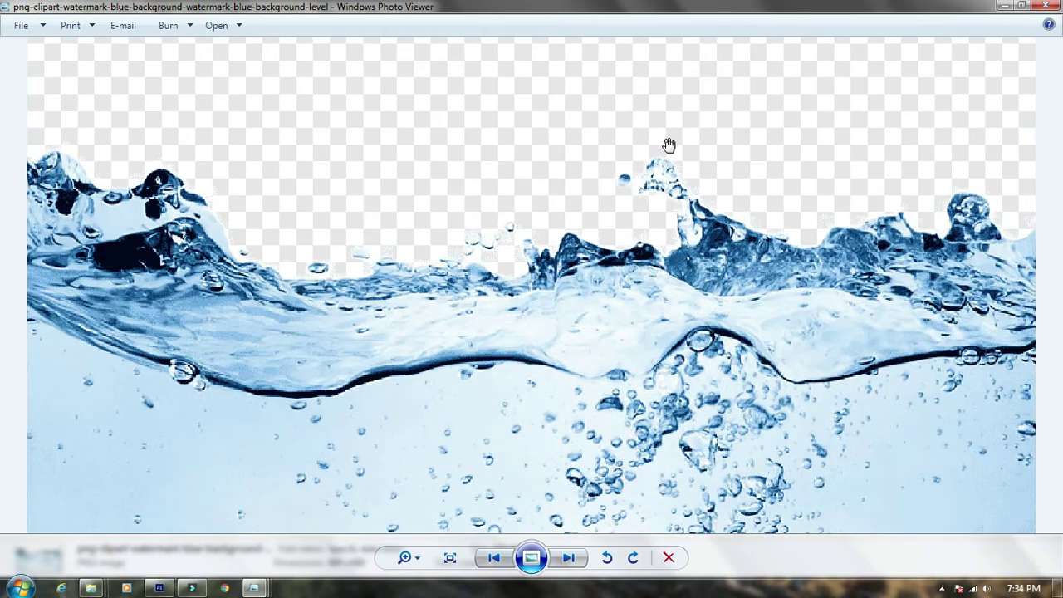
key(alt+F4)
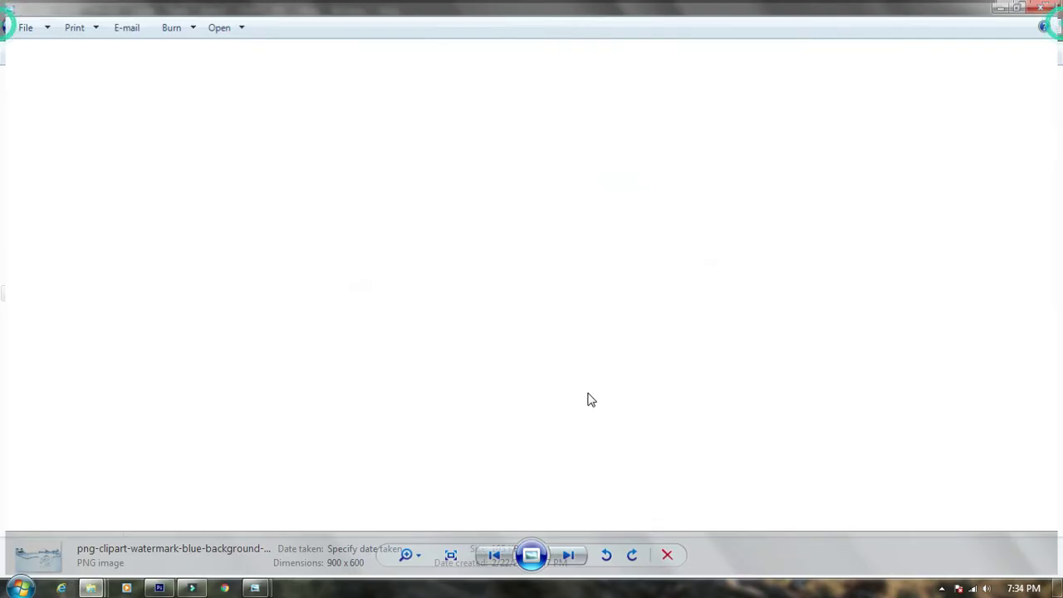
key(alt+Tab)
drag(613, 270, 649, 7)
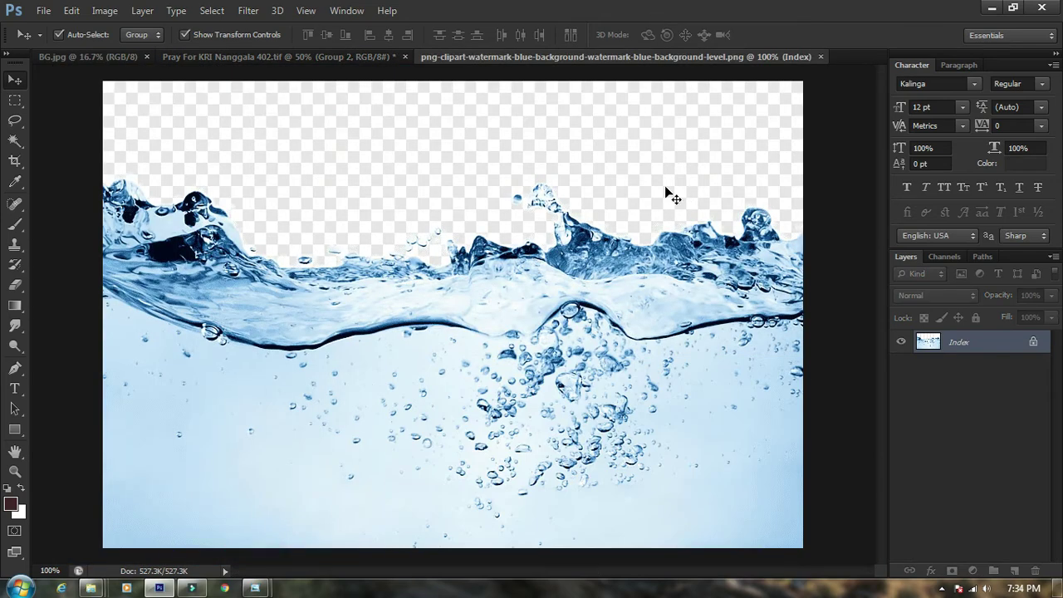
Try selecting the checkerboard area above the water with the Magic Wand at tolerance 20, and clear the selection
key(w)
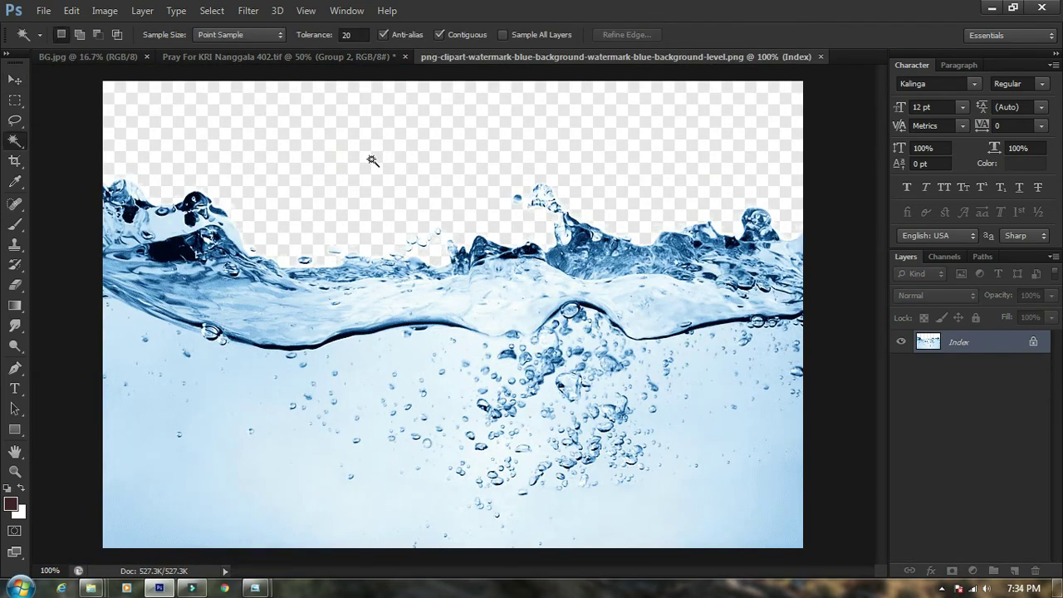
click(15, 80)
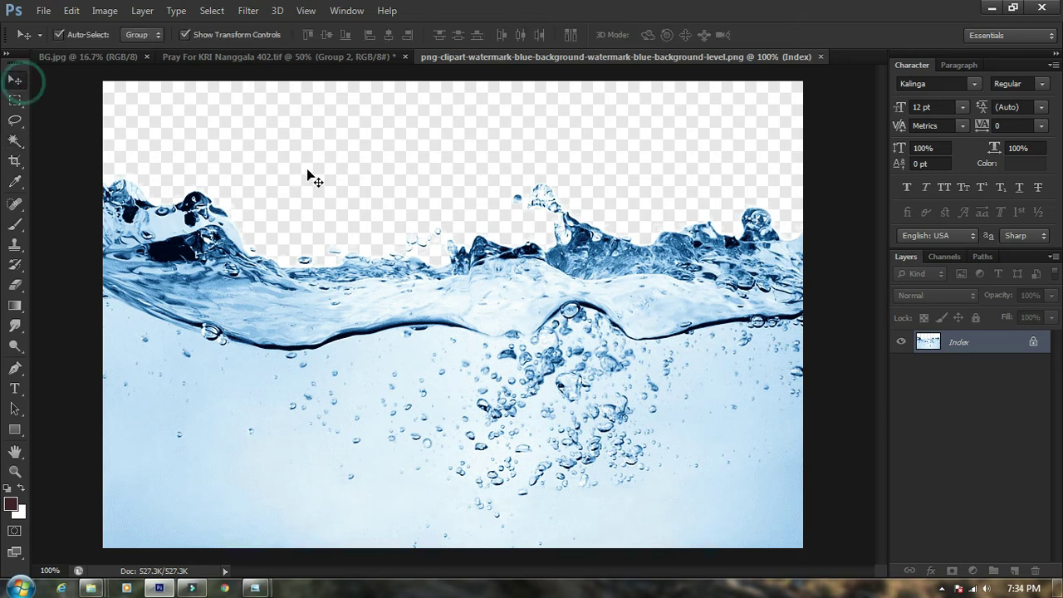
click(357, 162)
click(410, 156)
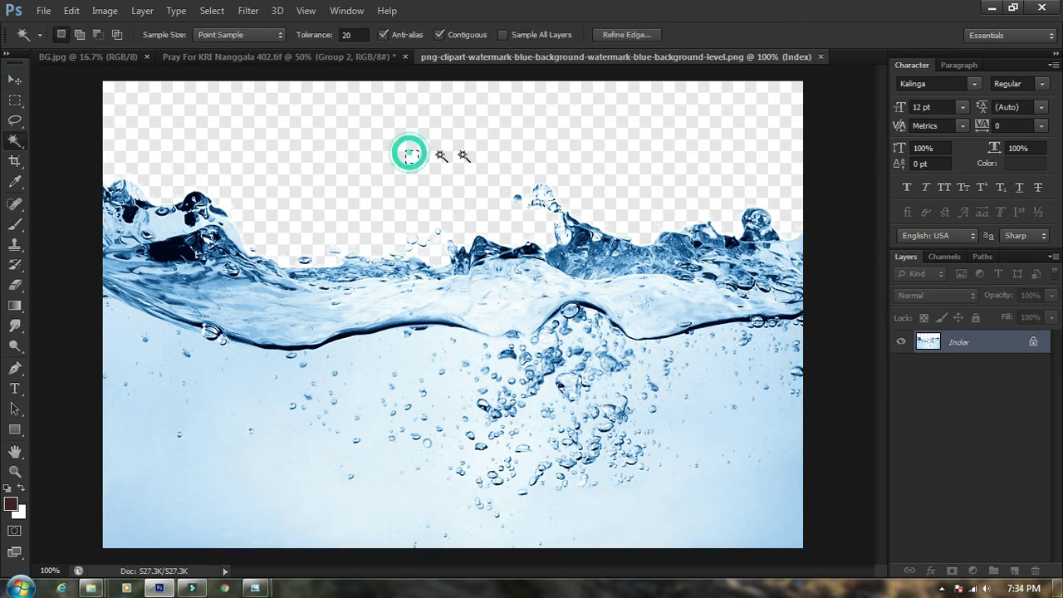
click(427, 145)
key(ctrl+d)
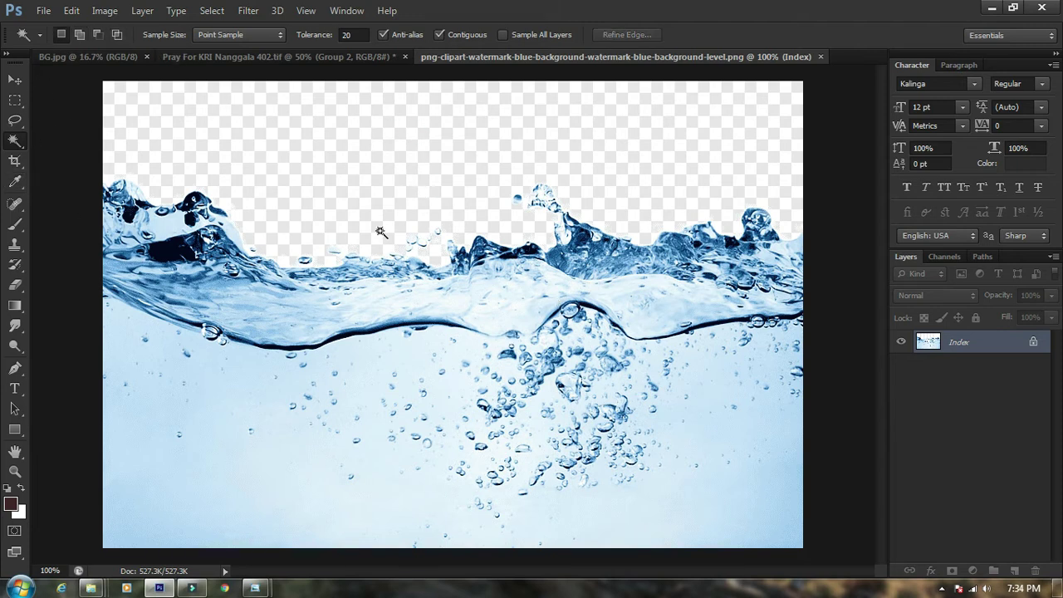
Try erasing part of the checkerboard above the water with the 46 px Eraser and duplicating the locked Index layer
click(20, 285)
mouse_move(333, 167)
mouse_down()
mouse_move(368, 173)
mouse_move(382, 207)
mouse_up()
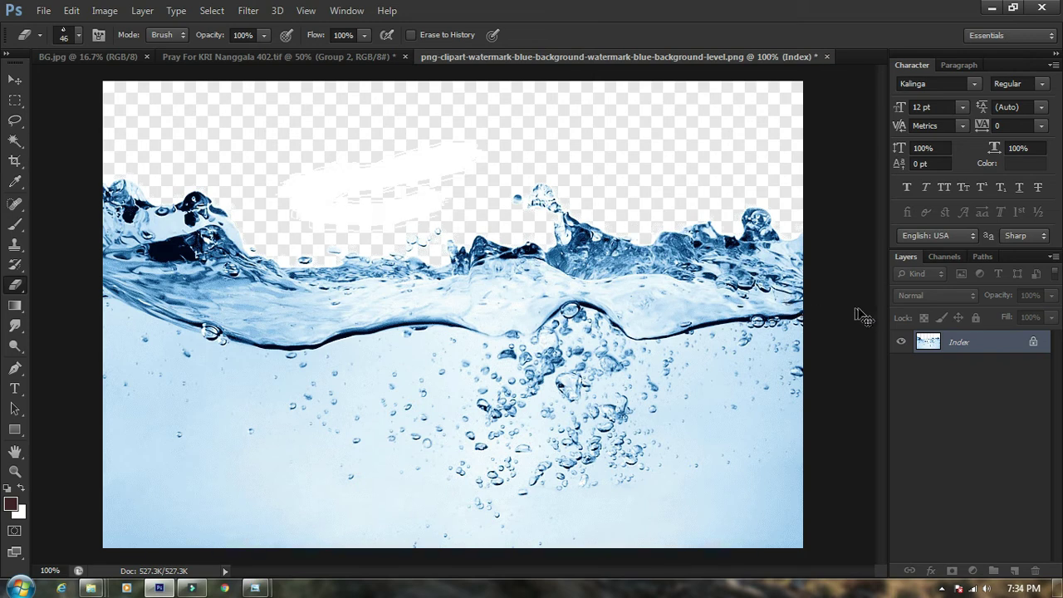
drag(963, 342, 1016, 571)
drag(964, 342, 997, 554)
Try moving the locked Index layer with the Move tool and undo the eraser stroke on the checkerboard
click(23, 78)
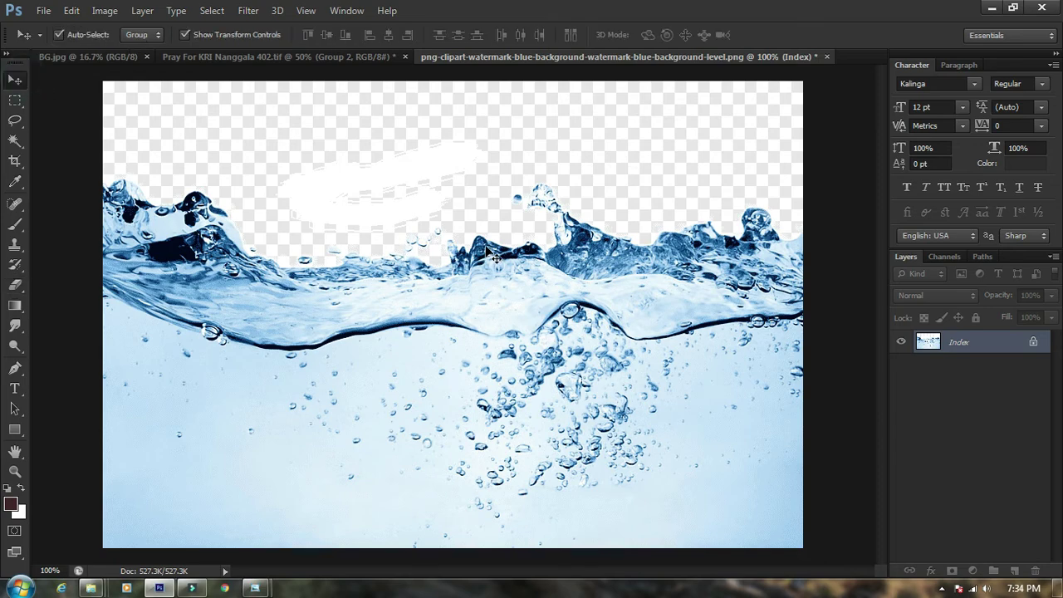
drag(549, 382, 536, 303)
key(ctrl+z)
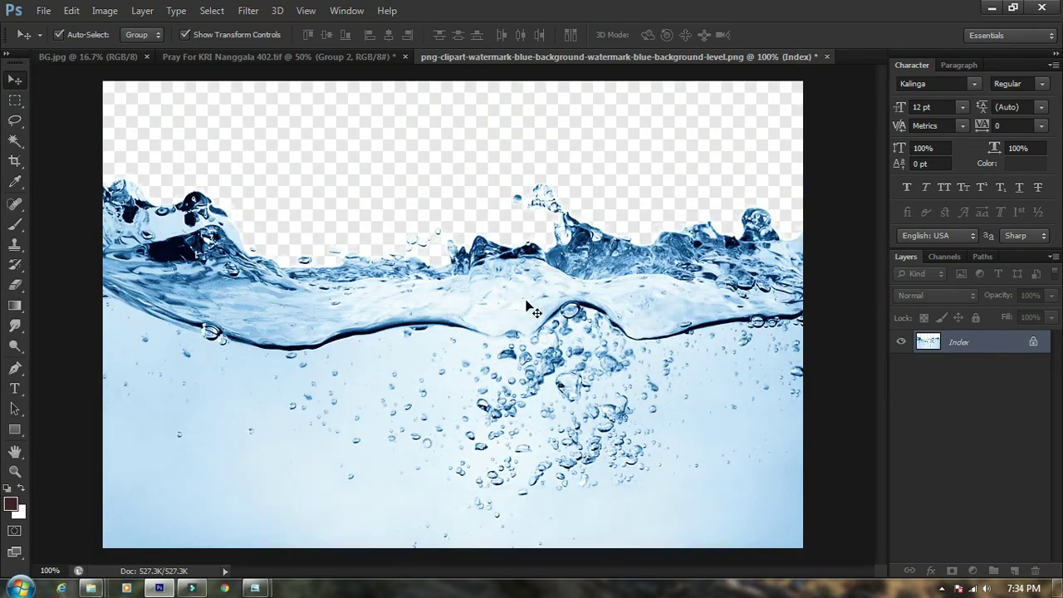
click(72, 10)
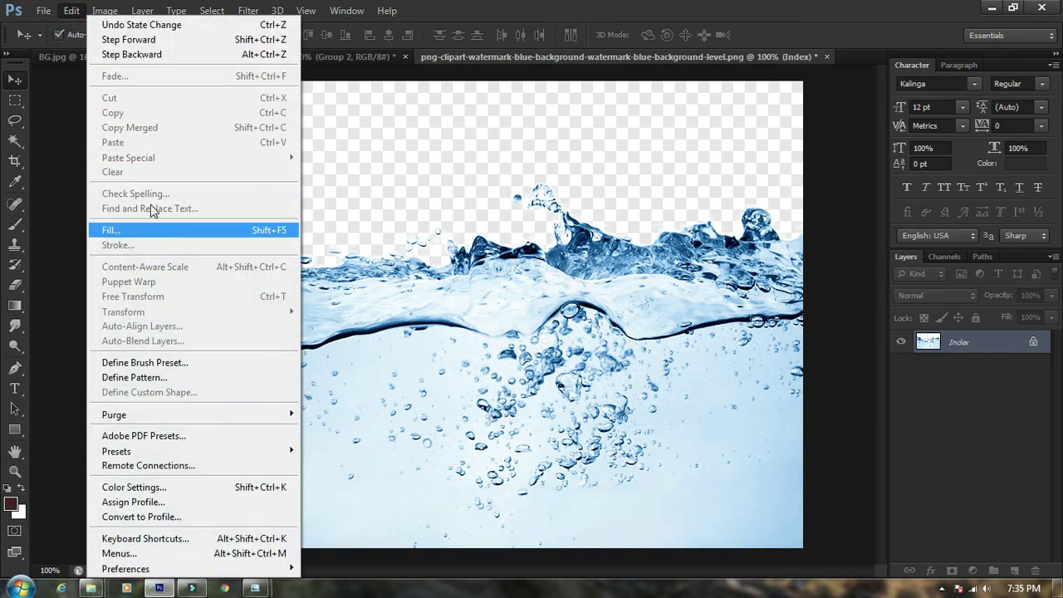
mouse_move(48, 10)
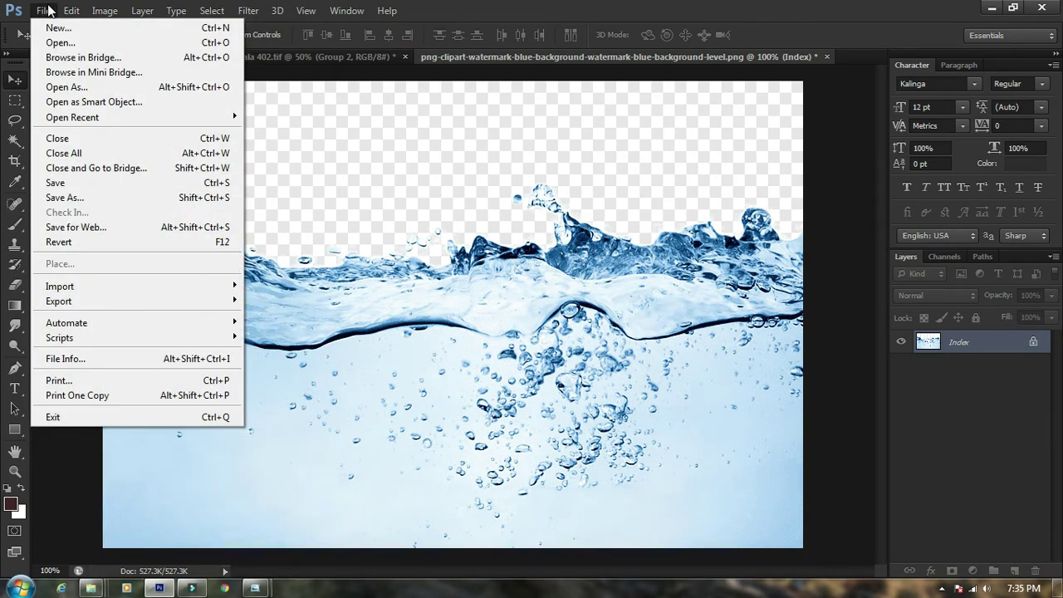
click(572, 20)
Copy the whole water image and paste it into a new 900 × 600 pixel, 72 pixels/inch RGB document with white background contents
key(ctrl+a)
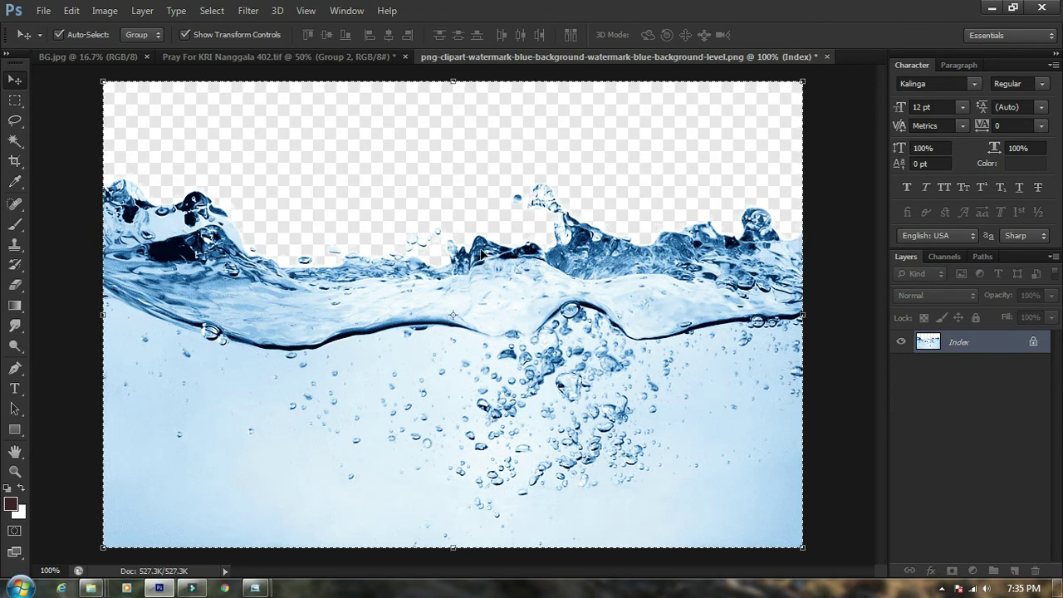
key(ctrl+n)
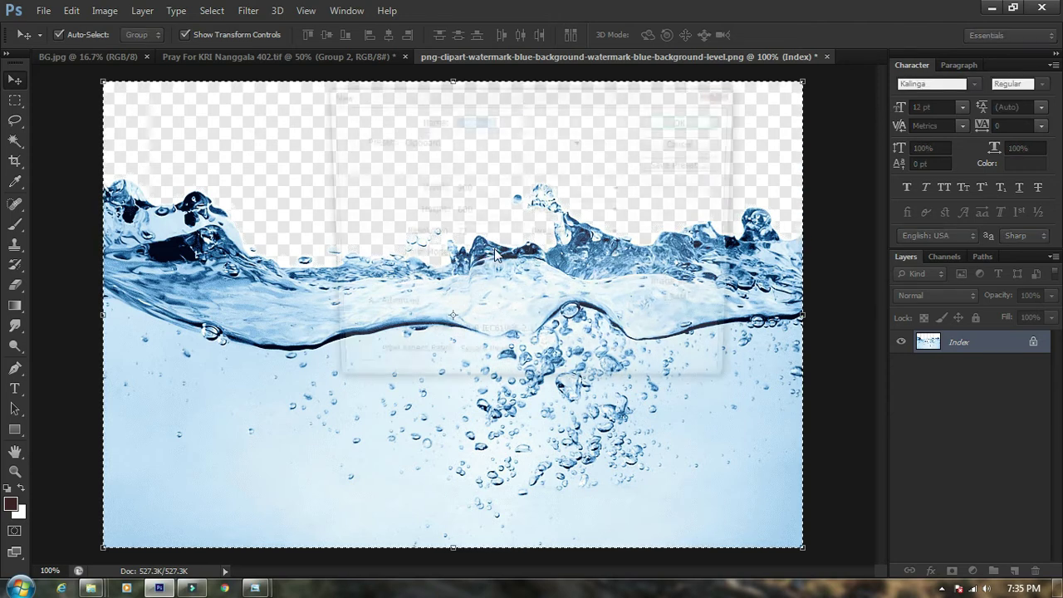
click(556, 191)
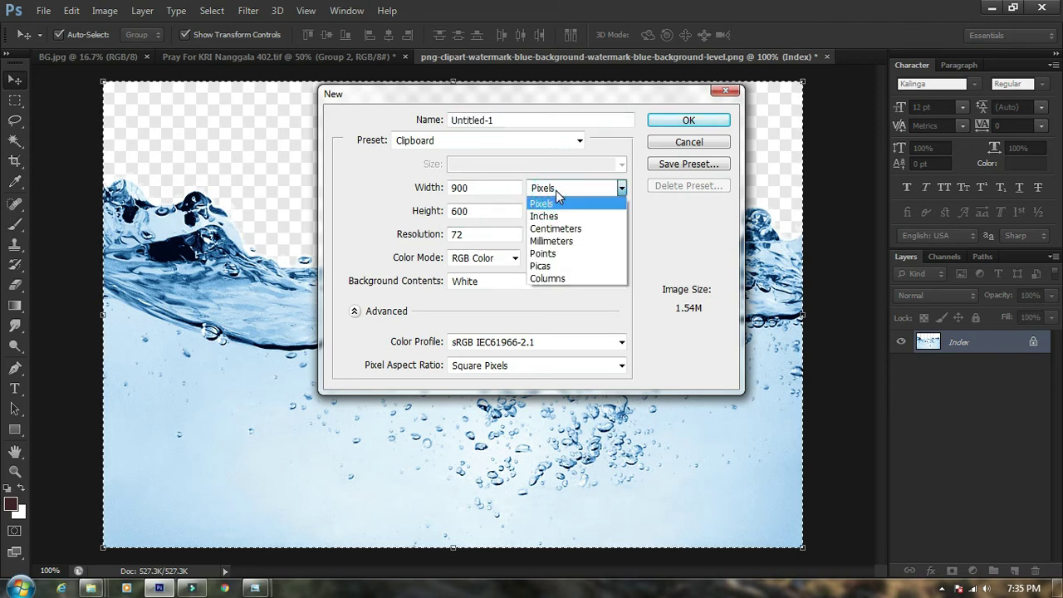
click(656, 214)
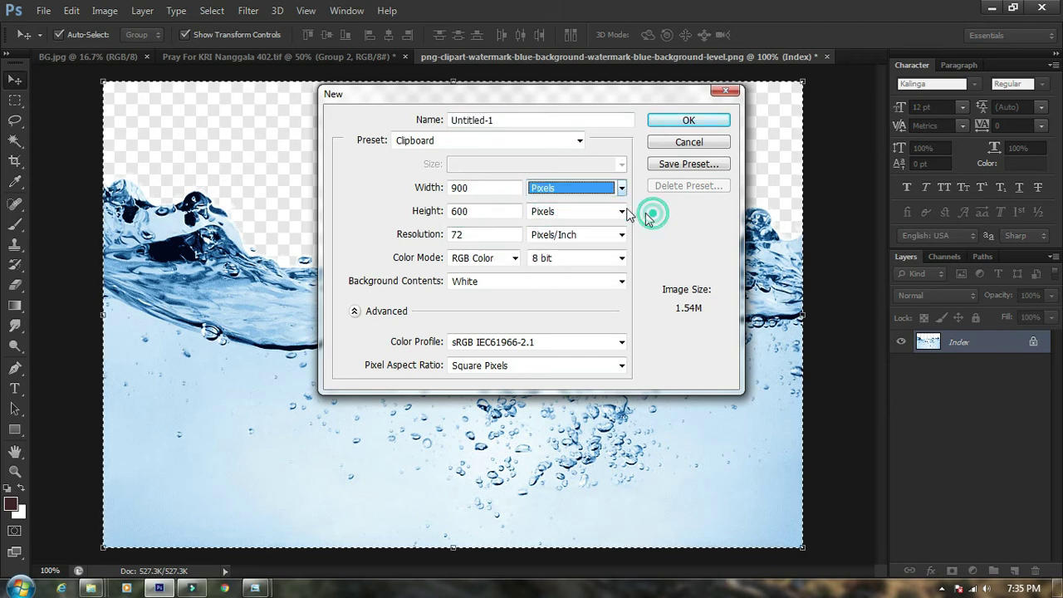
click(694, 122)
key(ctrl+n)
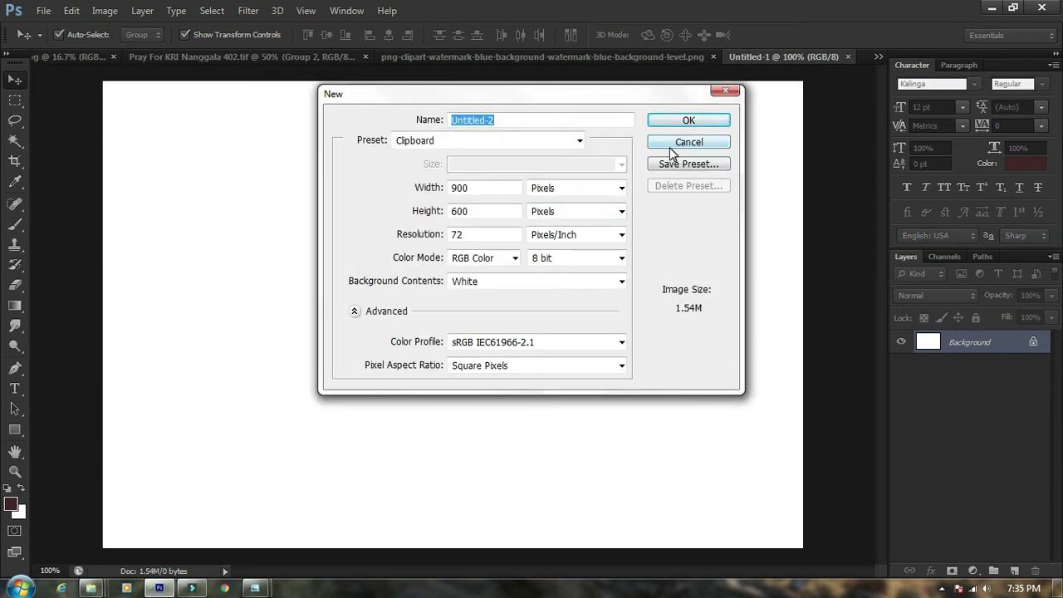
click(670, 148)
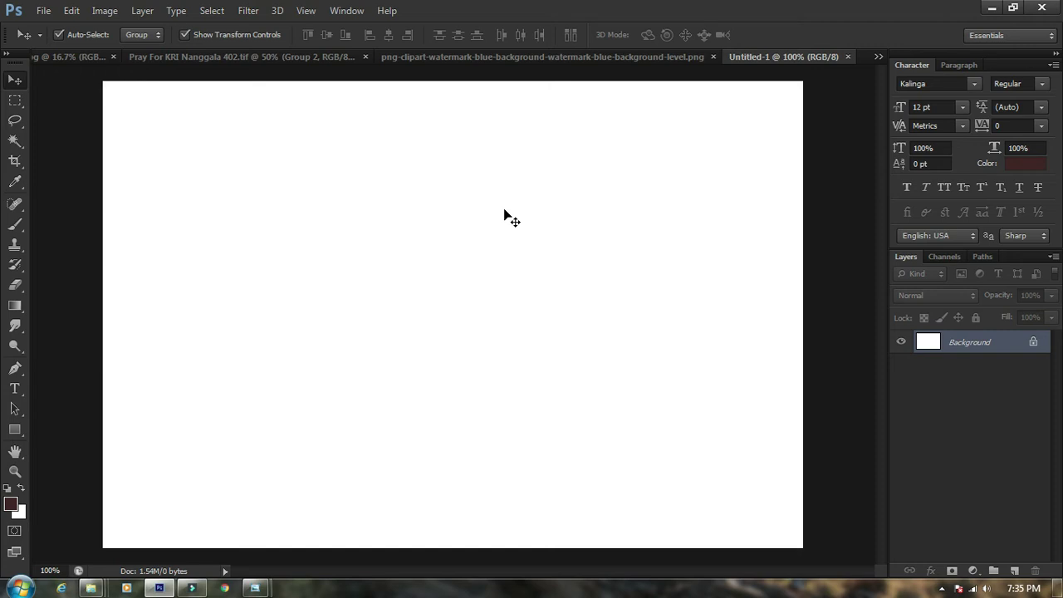
key(ctrl+v)
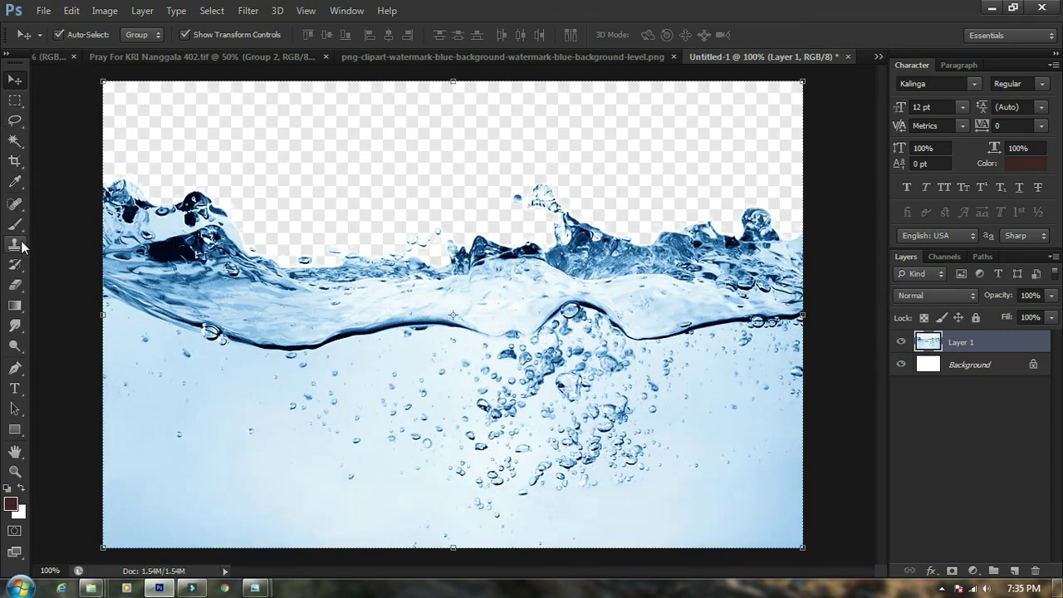
Set the Eraser to a hard round brush with 100% hardness and delete the white Background layer
click(21, 284)
right_click(423, 178)
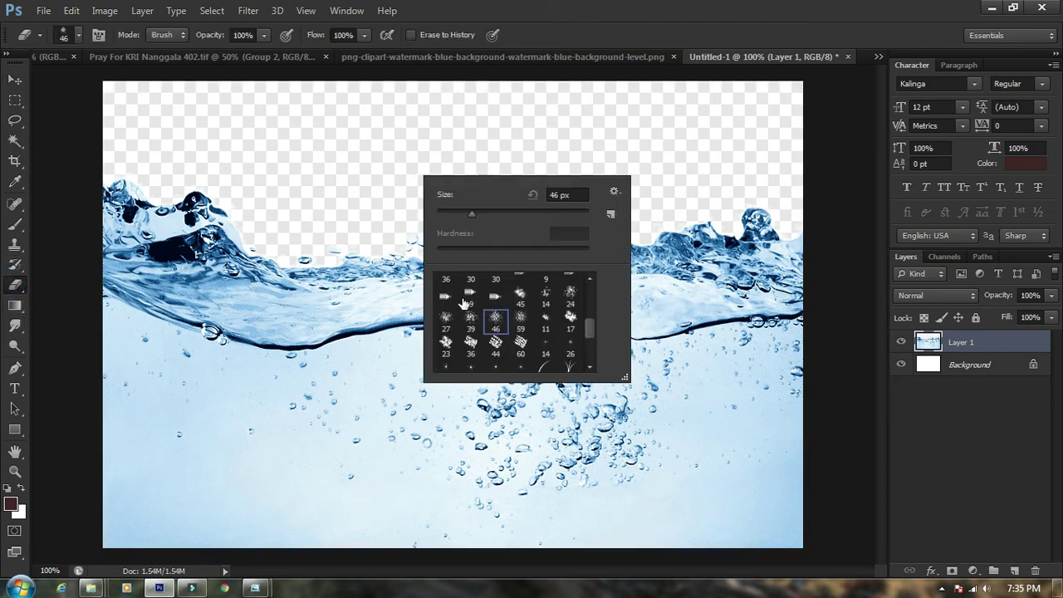
click(446, 320)
scroll(493, 306, up, 5)
click(472, 287)
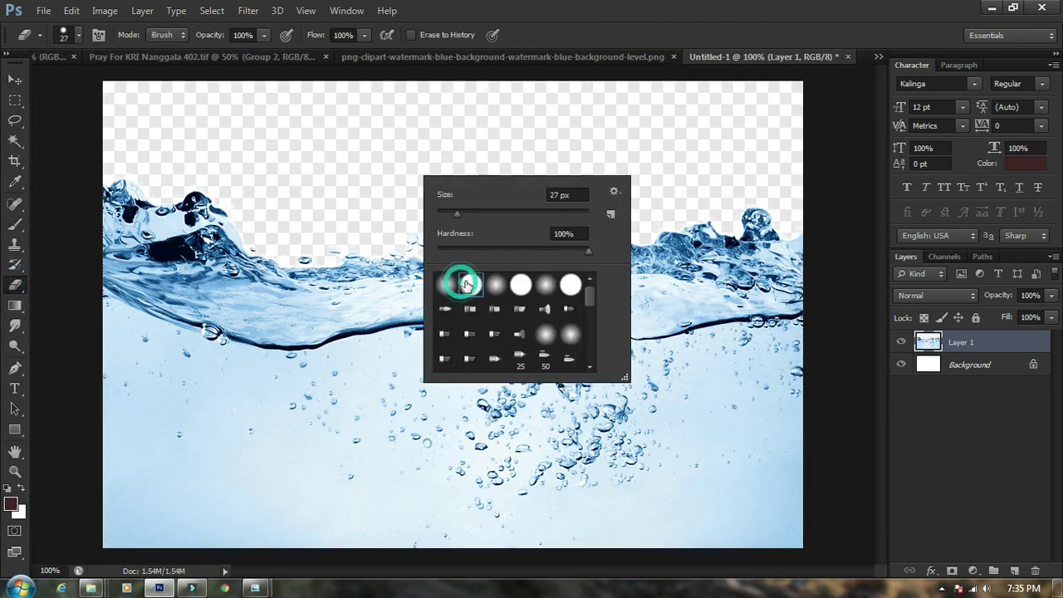
click(972, 368)
key(Delete)
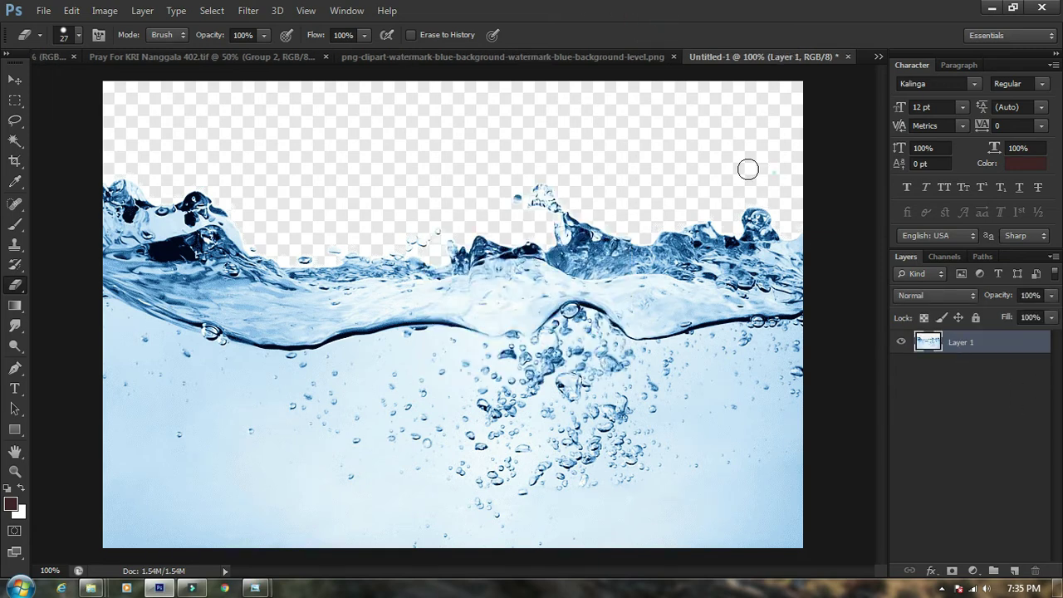
Enlarge the Eraser to 70 px and roughly erase the checkerboard above the waves and the underwater area below them
key(bracketright)
key(bracketright)
key(bracketright)
key(bracketright)
drag(774, 172, 736, 161)
key(bracketright)
key(bracketright)
key(bracketright)
mouse_move(810, 104)
mouse_down()
mouse_move(570, 114)
mouse_move(706, 137)
mouse_move(441, 92)
mouse_move(391, 116)
mouse_move(101, 98)
mouse_move(166, 109)
mouse_move(114, 135)
mouse_move(152, 142)
mouse_move(162, 166)
mouse_move(327, 174)
mouse_move(268, 178)
mouse_move(348, 207)
mouse_move(496, 171)
mouse_move(785, 234)
mouse_move(537, 201)
mouse_move(379, 240)
mouse_up()
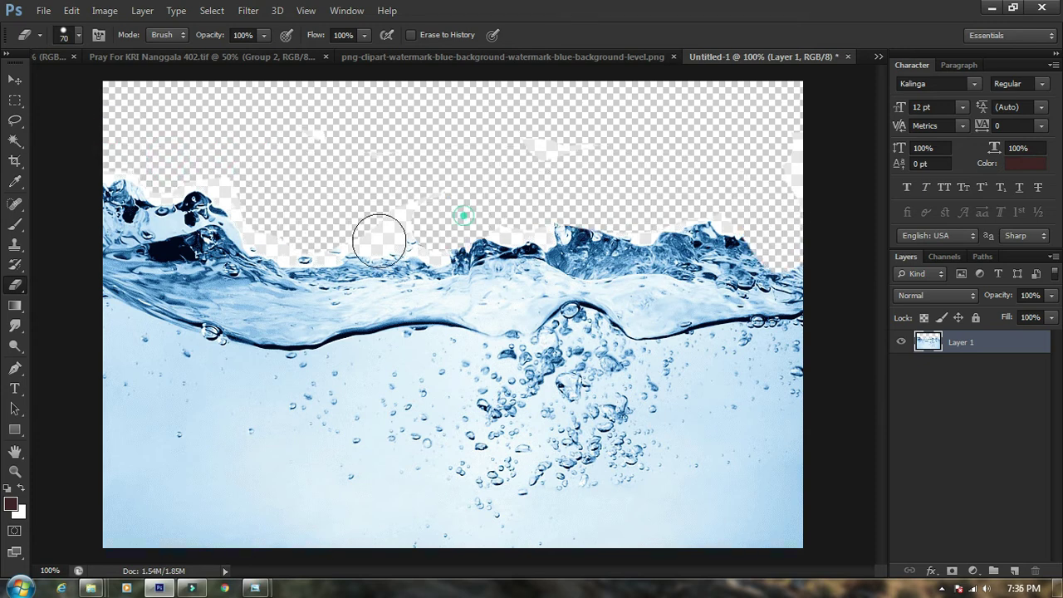
mouse_move(814, 363)
mouse_down()
mouse_move(292, 431)
mouse_move(143, 418)
mouse_move(114, 333)
mouse_up()
mouse_move(507, 384)
mouse_down()
mouse_move(472, 385)
mouse_move(752, 377)
mouse_move(368, 506)
mouse_move(268, 453)
mouse_move(213, 446)
mouse_move(443, 491)
mouse_move(714, 487)
mouse_move(435, 494)
mouse_move(691, 488)
mouse_move(802, 416)
mouse_move(672, 567)
mouse_move(133, 569)
mouse_move(91, 498)
mouse_up()
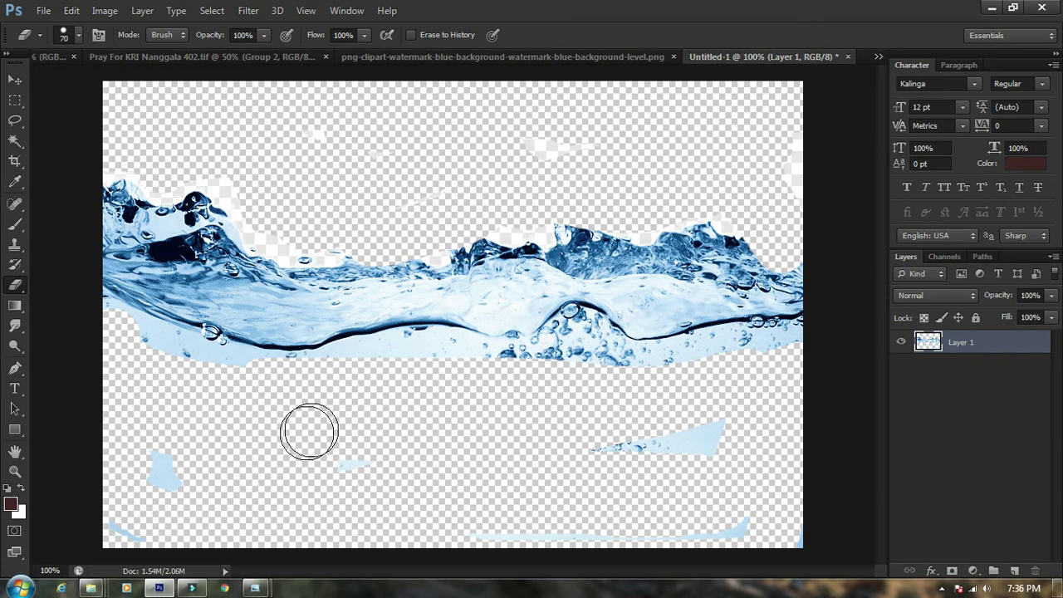
Try placing the cut-out water in Pray For KRI Nanggala 402.tif beside the submarine's bow, and delete the added layer
key(v)
mouse_move(423, 316)
mouse_down()
mouse_move(221, 111)
mouse_move(214, 61)
mouse_move(525, 403)
mouse_up()
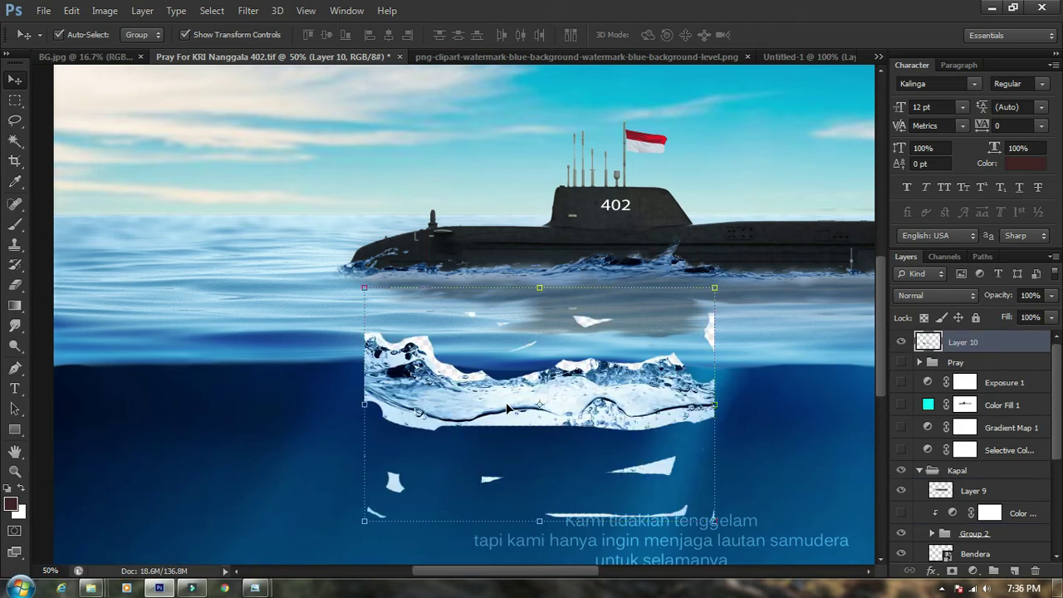
drag(582, 396, 361, 315)
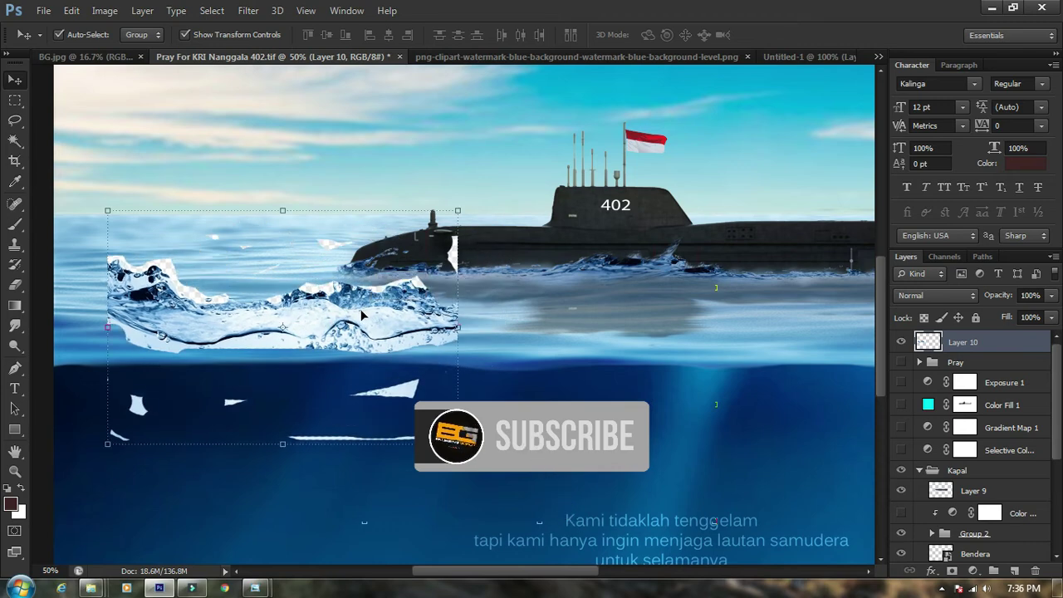
key(Delete)
Toggle the visibility of the Color Balance adjustment above Group 2 on and off, and select its layer mask
scroll(392, 315, right, 5)
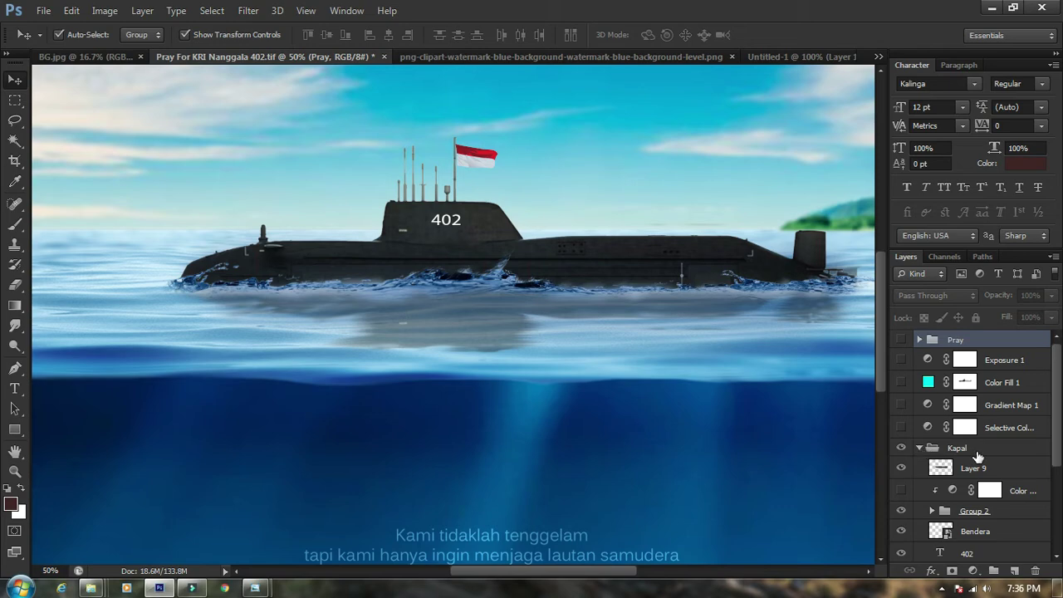
scroll(979, 456, down, 3)
scroll(979, 457, up, 1)
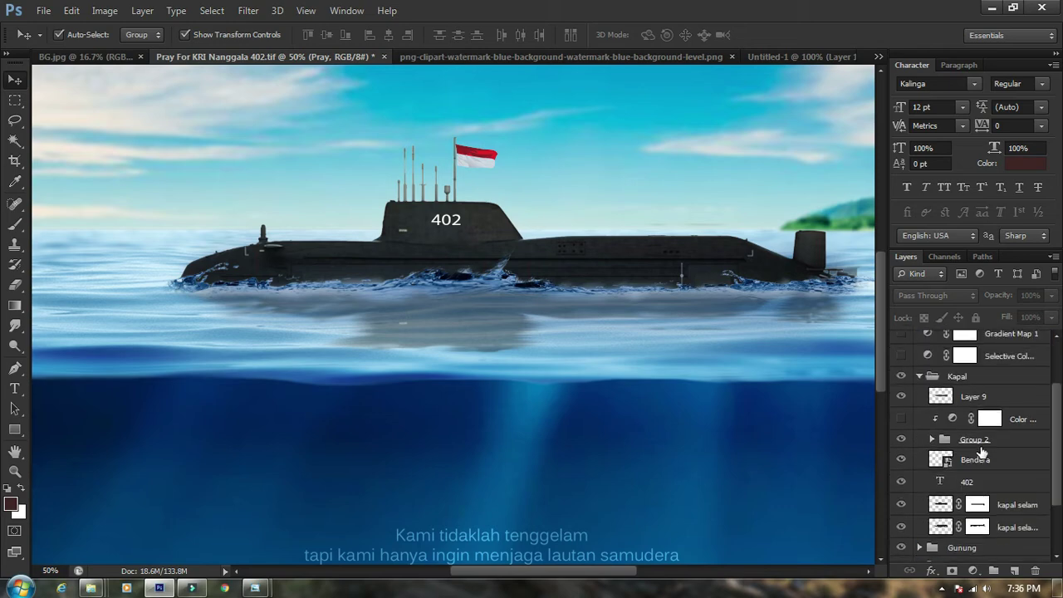
click(904, 419)
click(906, 420)
click(992, 423)
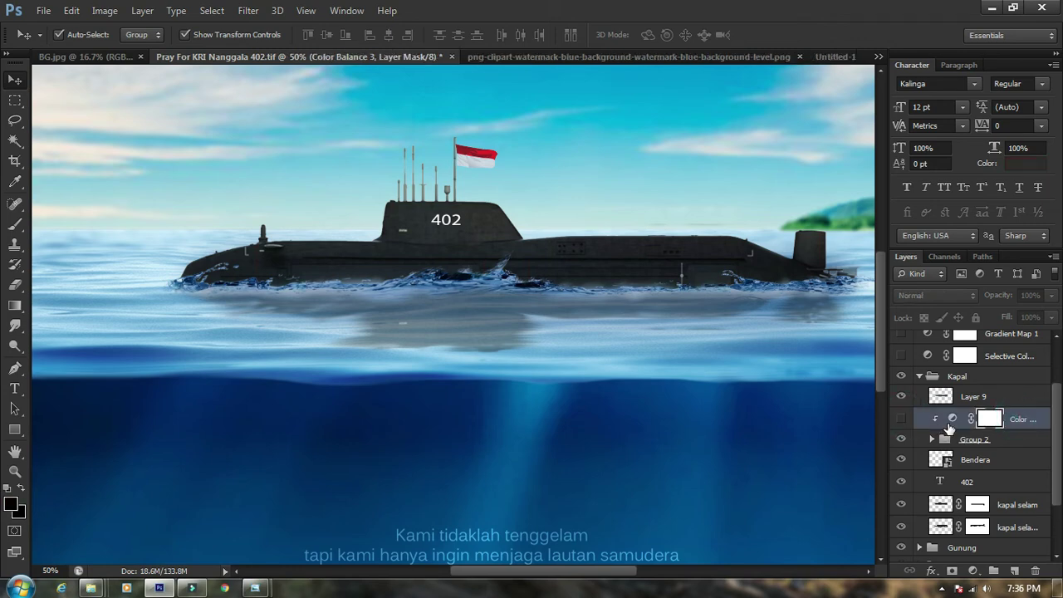
Expand Group 2, select each of its three masked splash layers to examine their placement along the hull, and collapse the group
click(932, 440)
scroll(997, 451, down, 1)
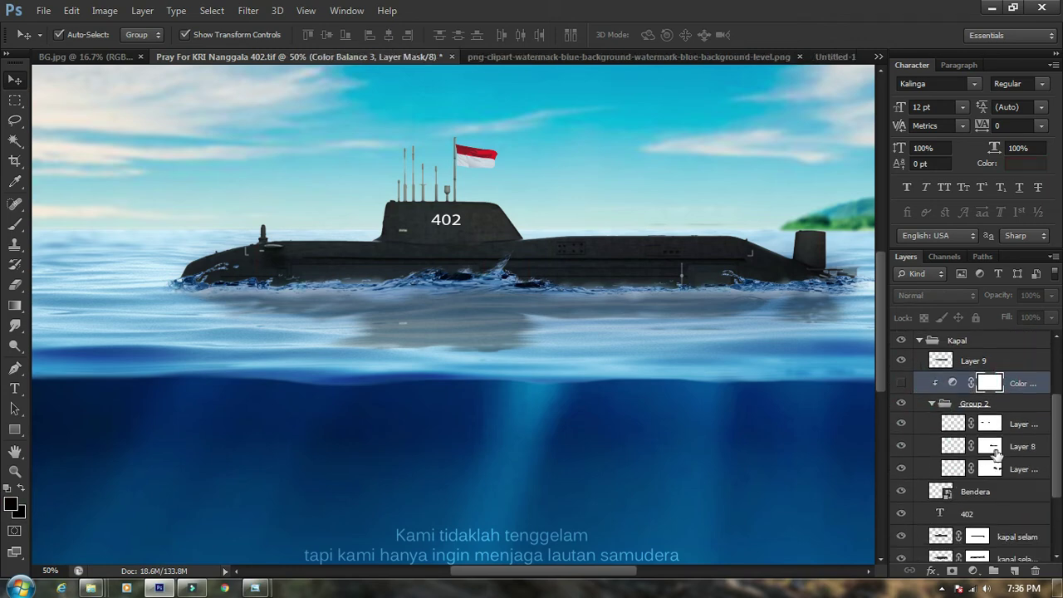
click(1018, 427)
click(1008, 407)
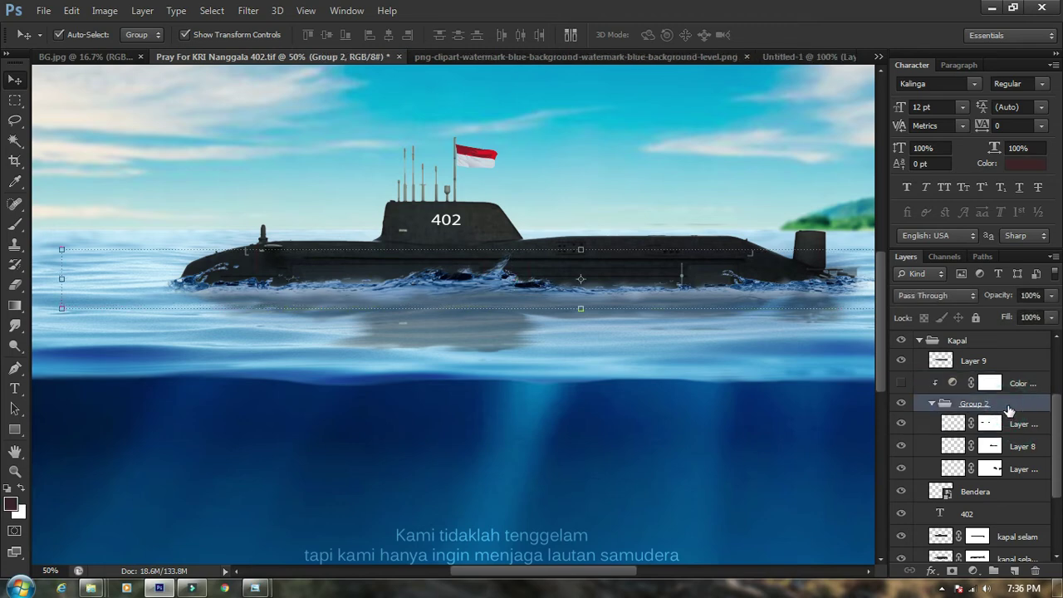
click(1011, 426)
click(1016, 444)
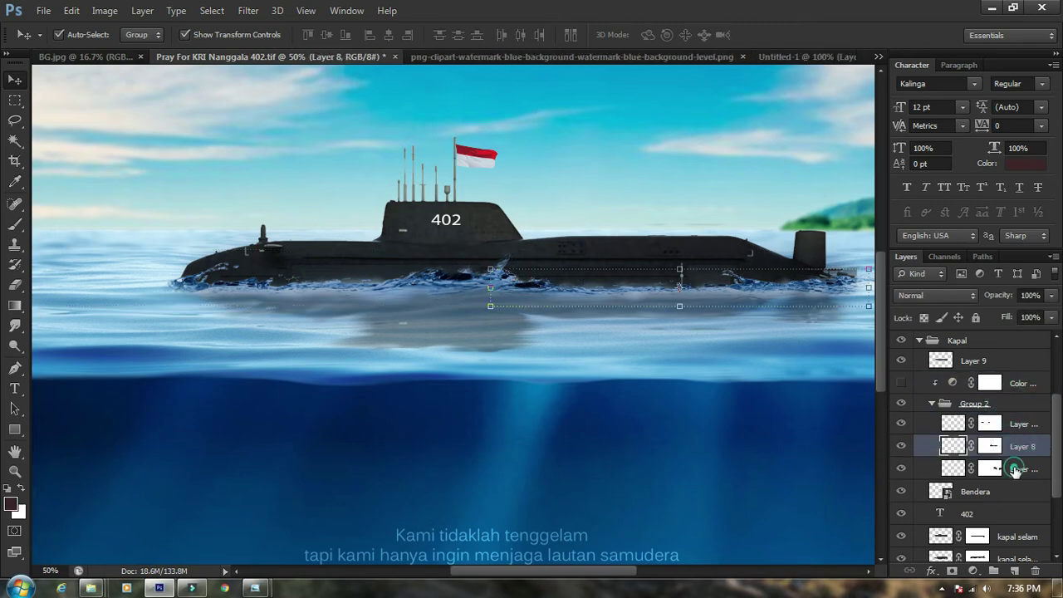
click(1016, 468)
click(1012, 407)
click(932, 404)
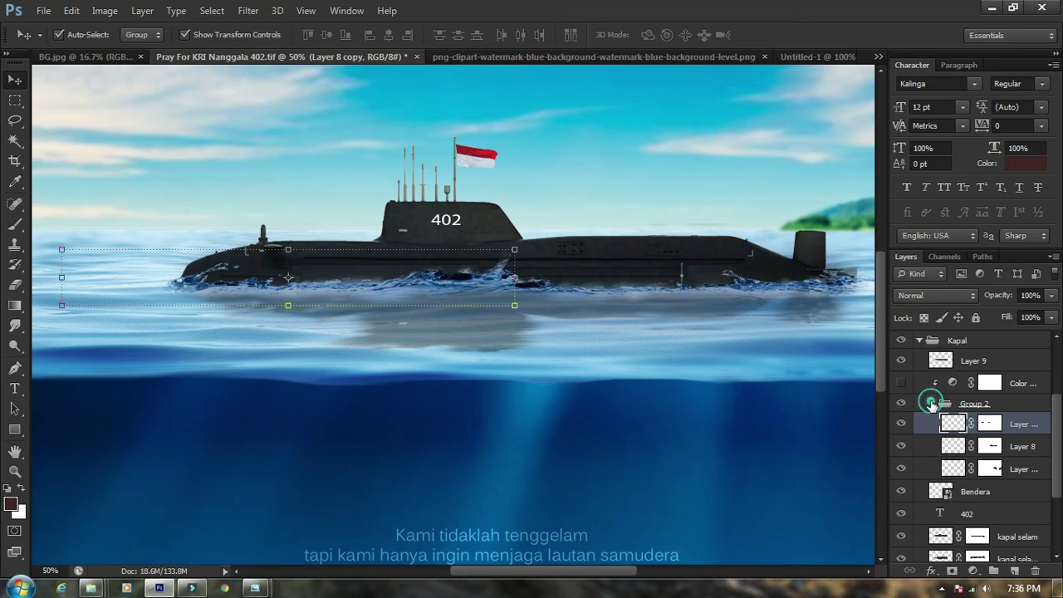
Show the Color Balance 3 adjustment clipped to Group 2, and open and close its Midtones settings for review
click(1001, 383)
click(901, 382)
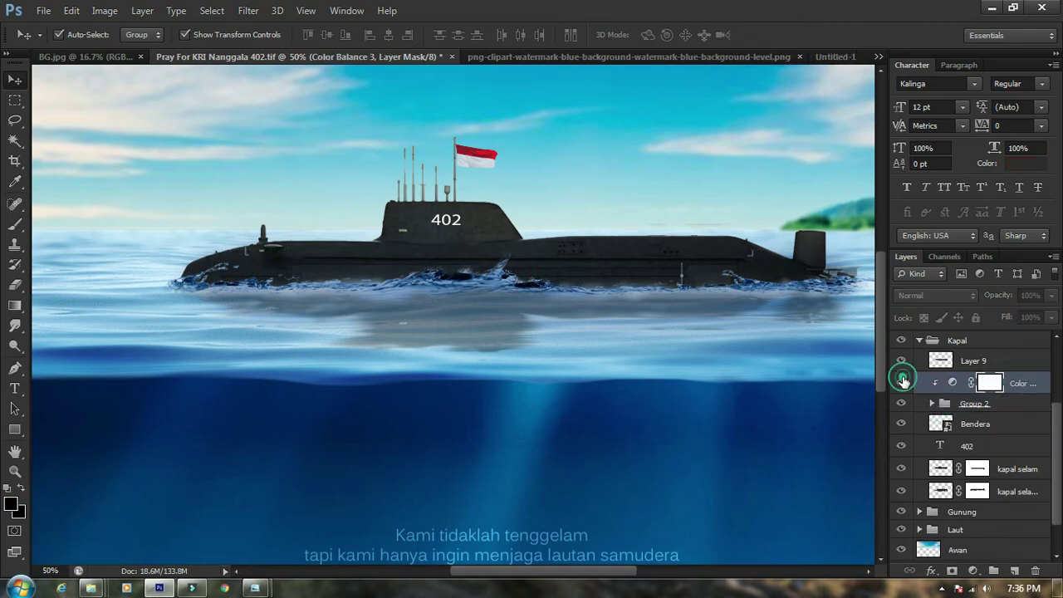
double_click(954, 383)
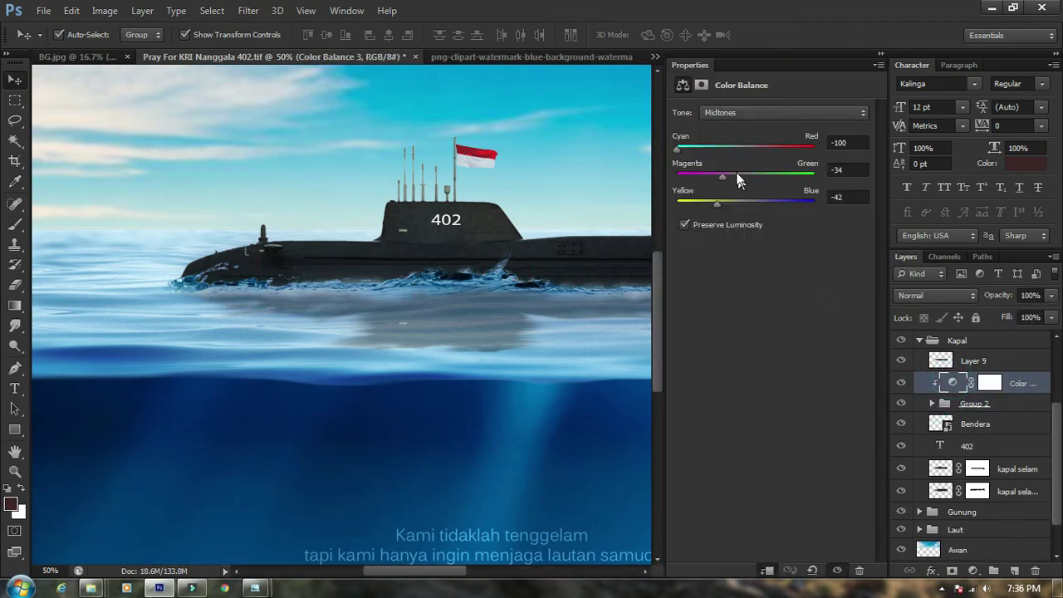
right_click(705, 65)
click(725, 74)
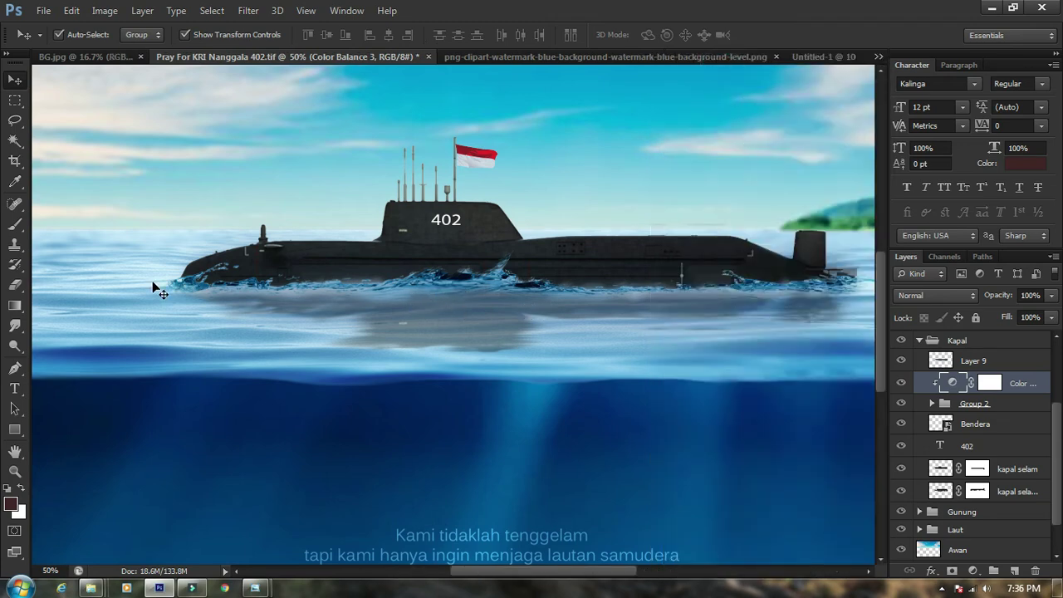
Select Layer 9 in the Kapal group and toggle its visibility off and on to compare its effect on the submarine
key(ctrl+minus)
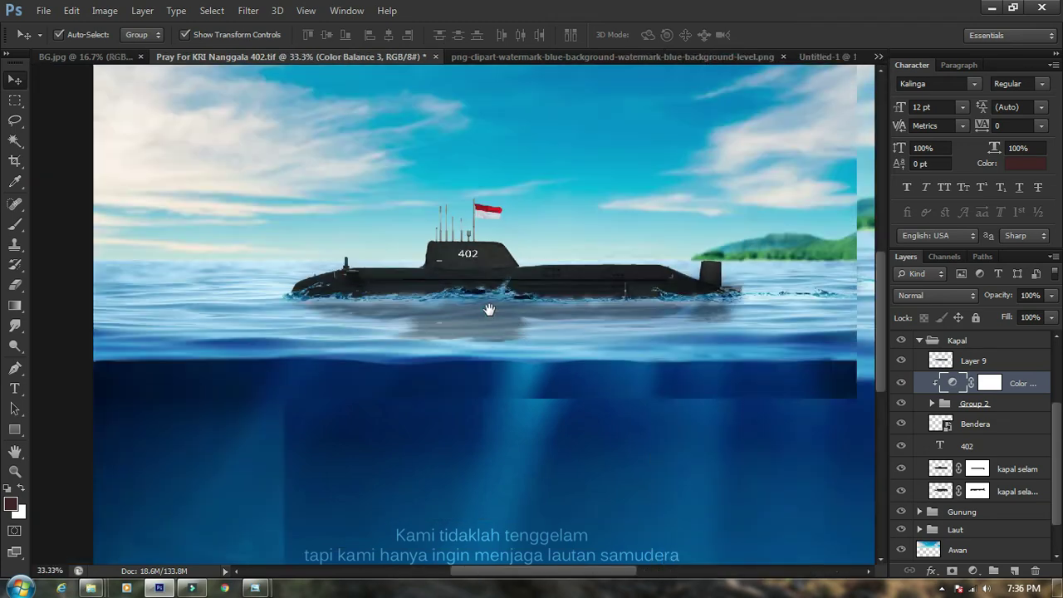
drag(779, 353, 645, 351)
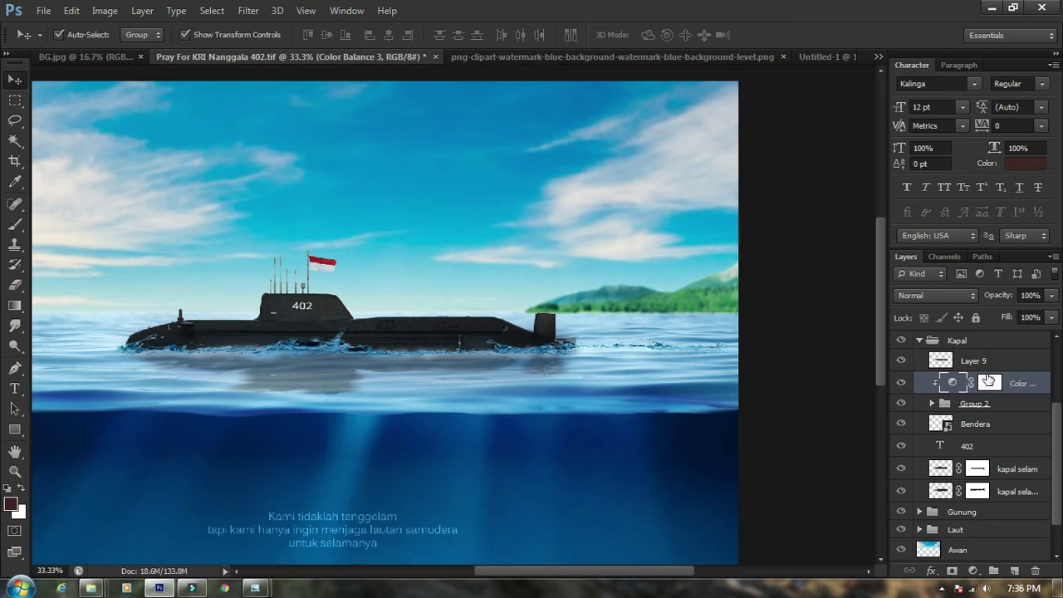
click(985, 360)
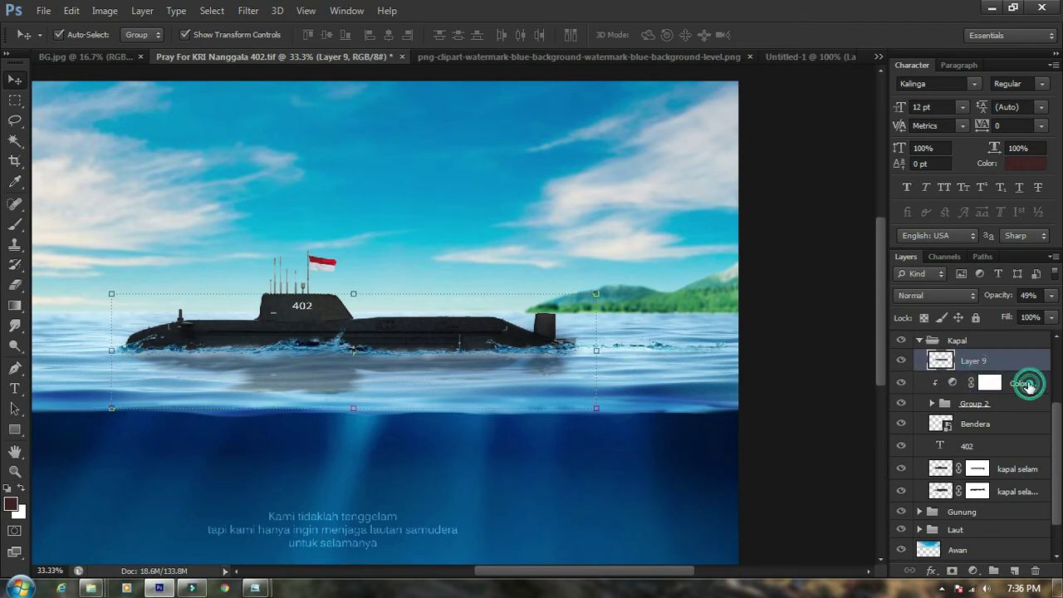
click(994, 383)
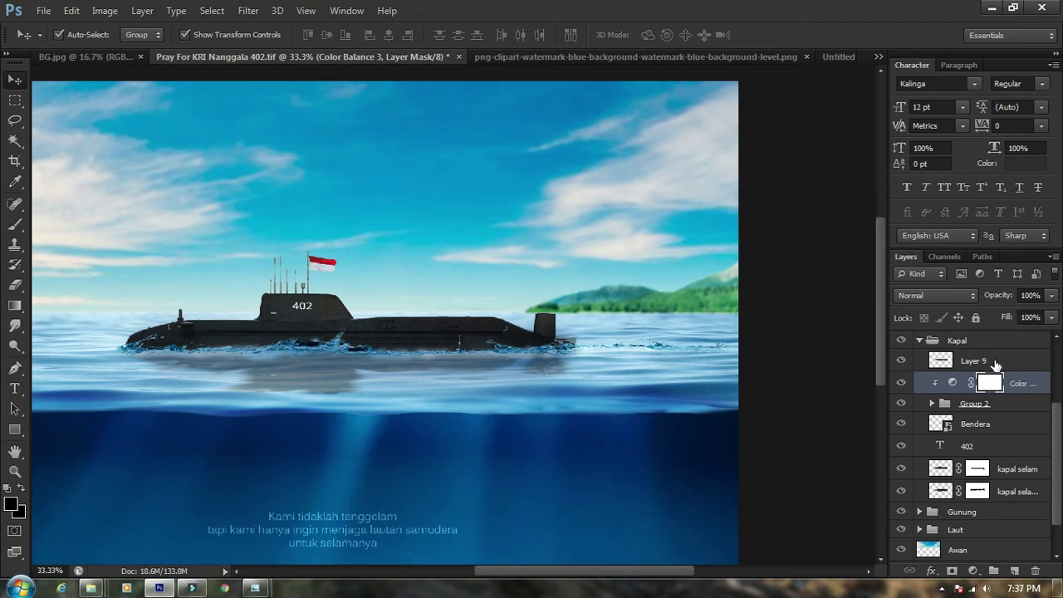
click(1002, 360)
click(902, 360)
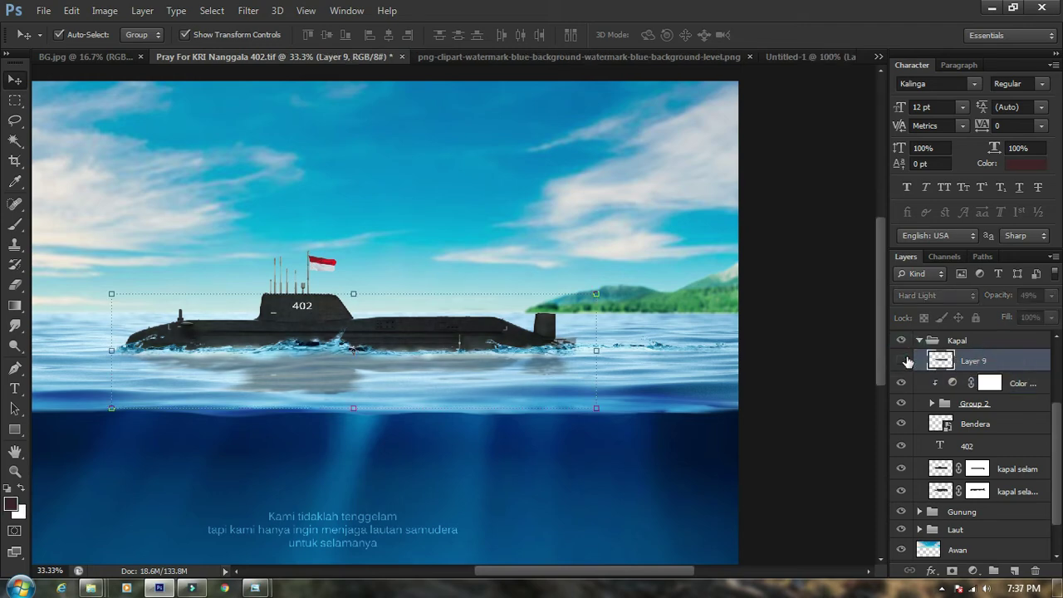
click(903, 360)
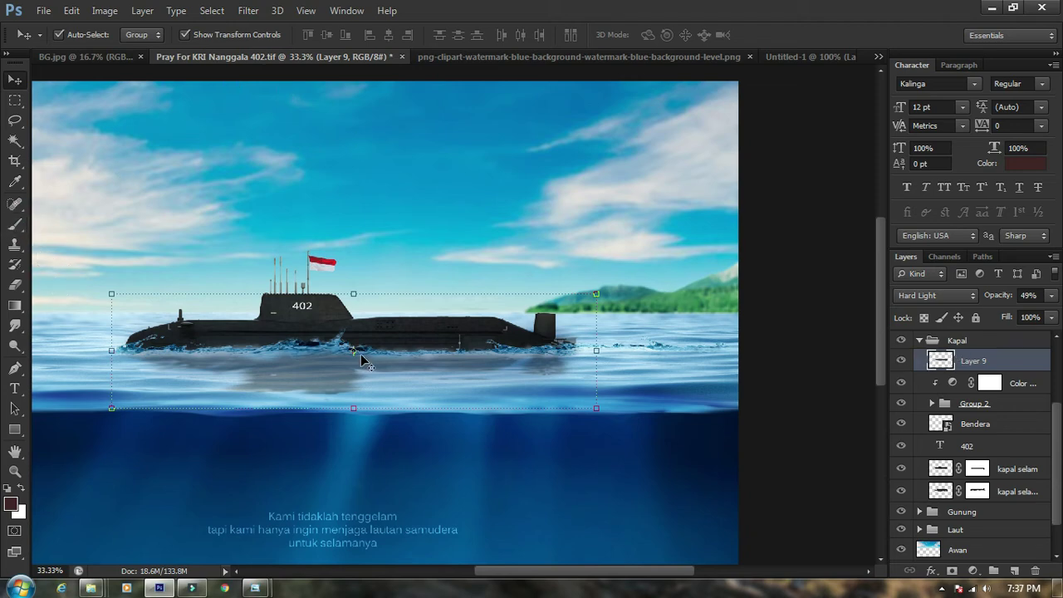
drag(268, 287, 449, 299)
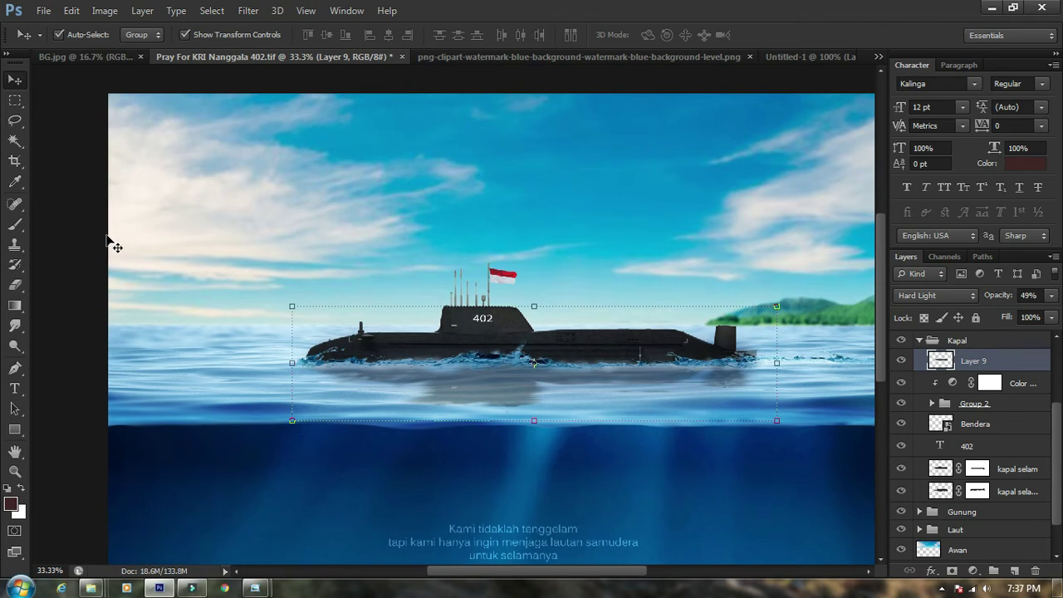
drag(490, 328, 395, 300)
key(ctrl+plus)
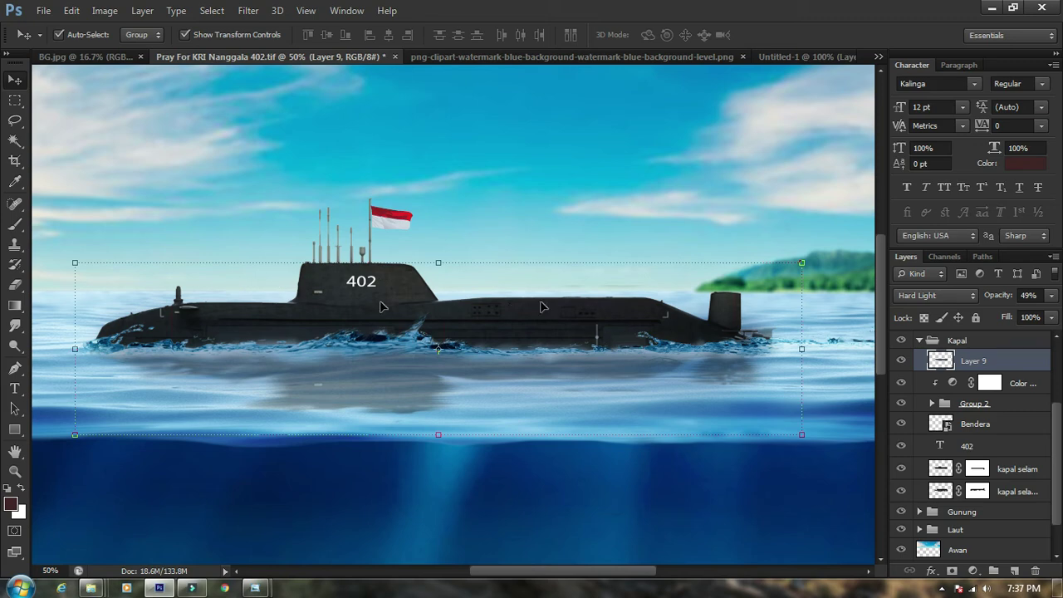
key(ctrl+minus)
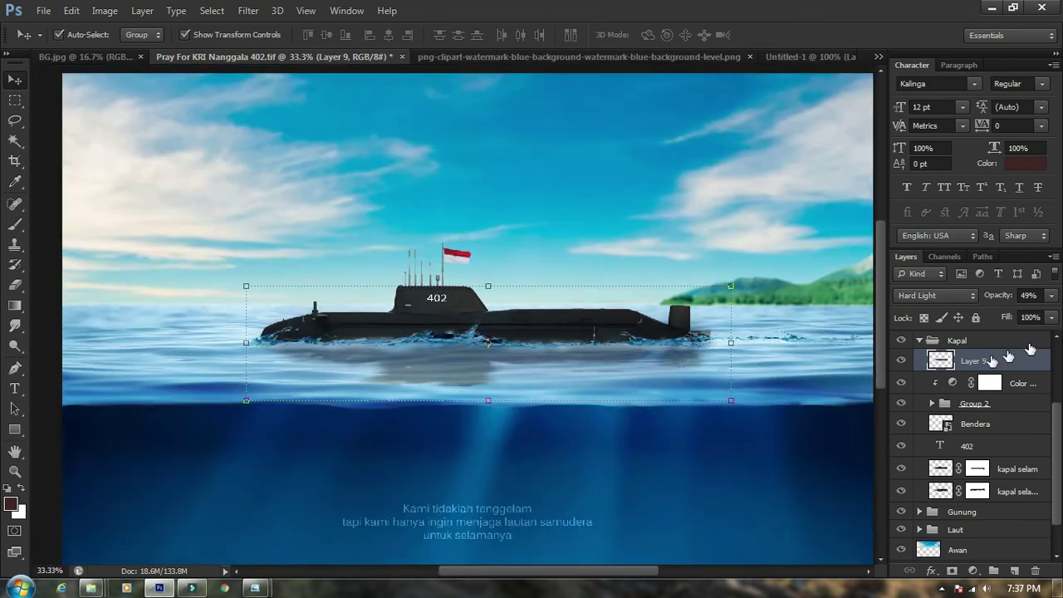
Collapse the Kapal group and select the Exposure 1 adjustment layer
click(920, 341)
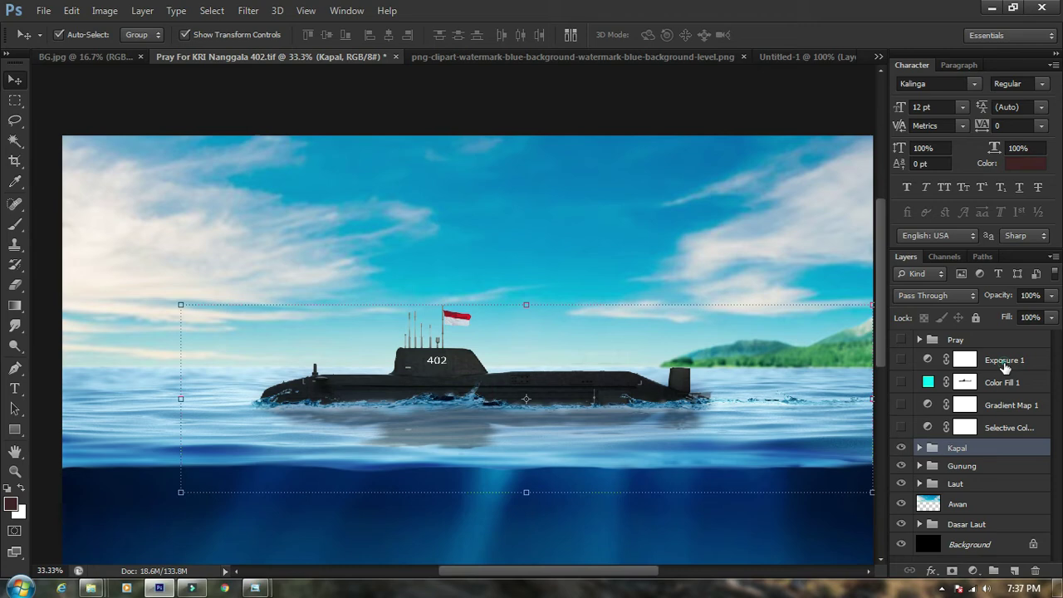
click(1006, 362)
drag(778, 368, 620, 299)
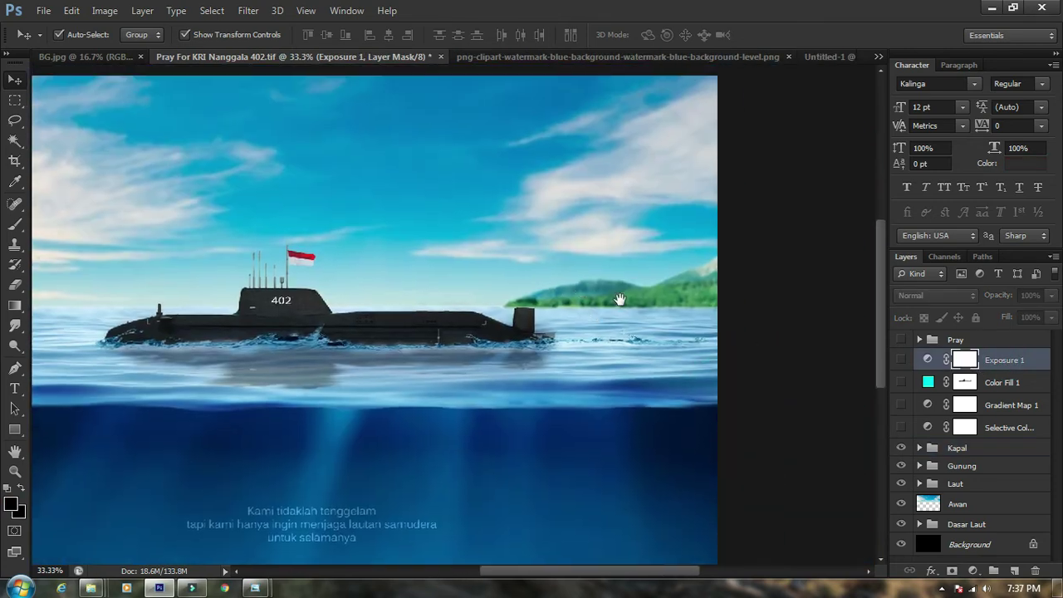
alt+click(574, 337)
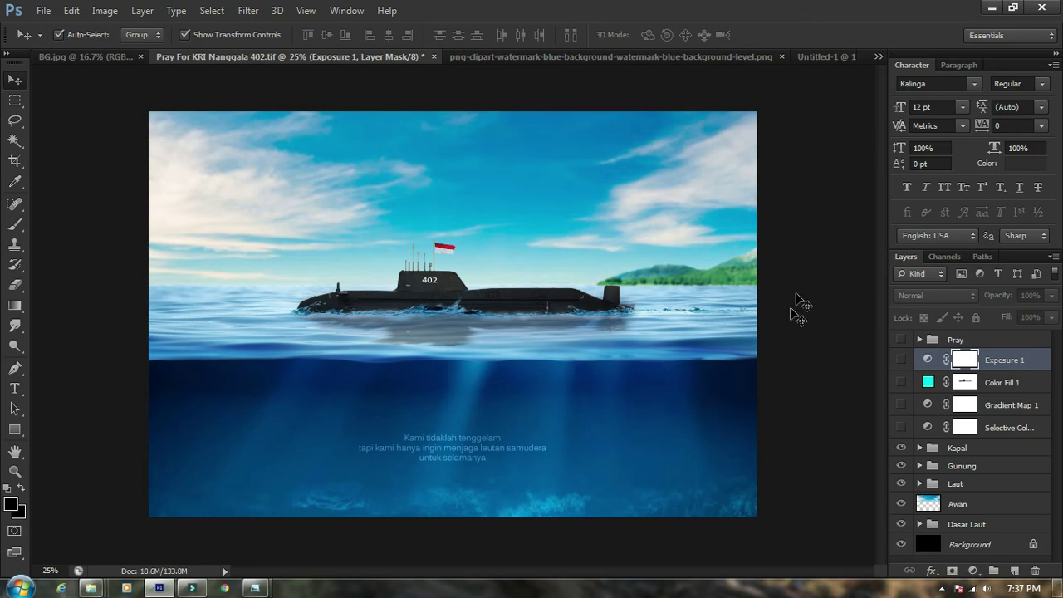
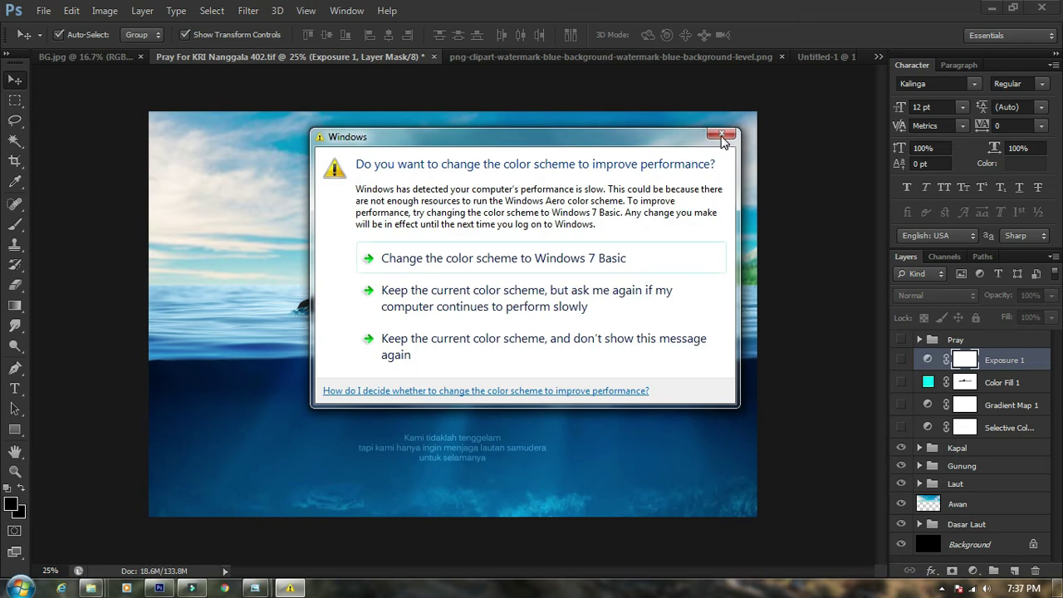
Dismiss the Windows color scheme prompt and deselect the active layer
click(722, 137)
click(822, 252)
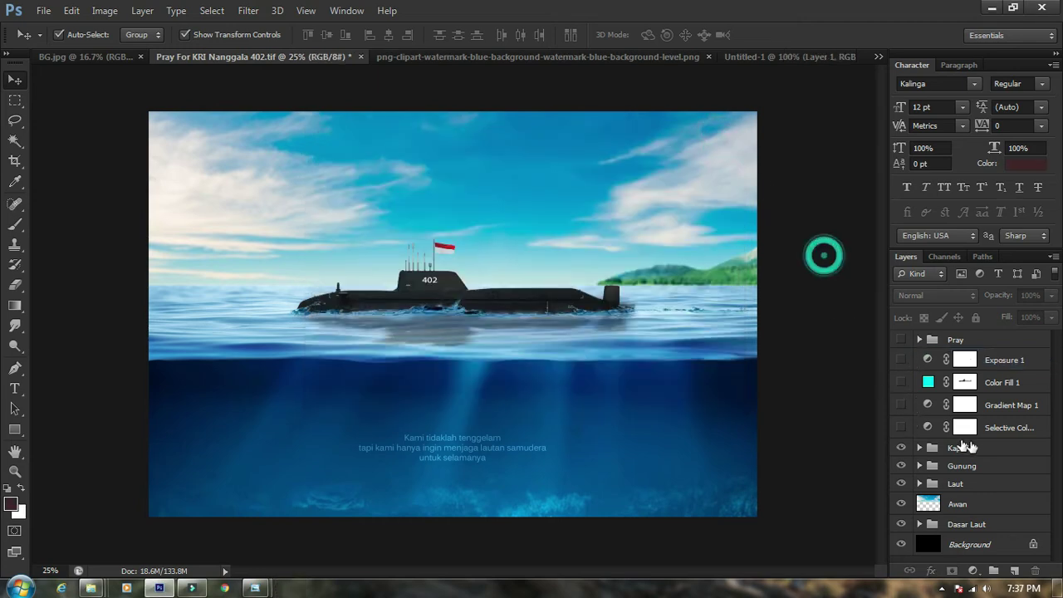
Select the Gradient Map 1, Selective Color 2 and Exposure 1 adjustments and the Kapal and Dasar Laut groups in turn to review the layer order
click(1008, 407)
click(1005, 429)
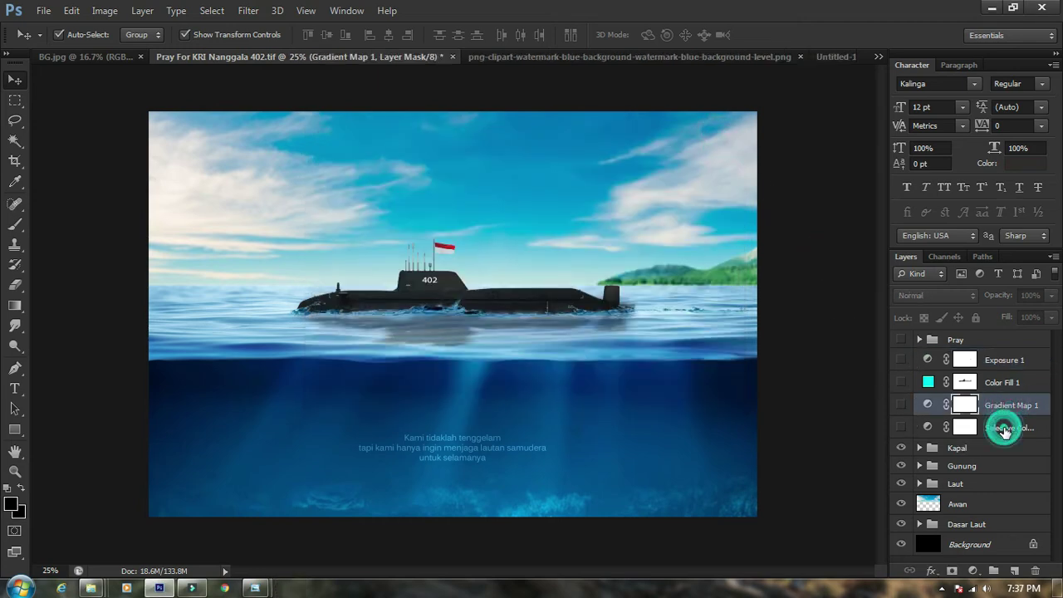
click(957, 451)
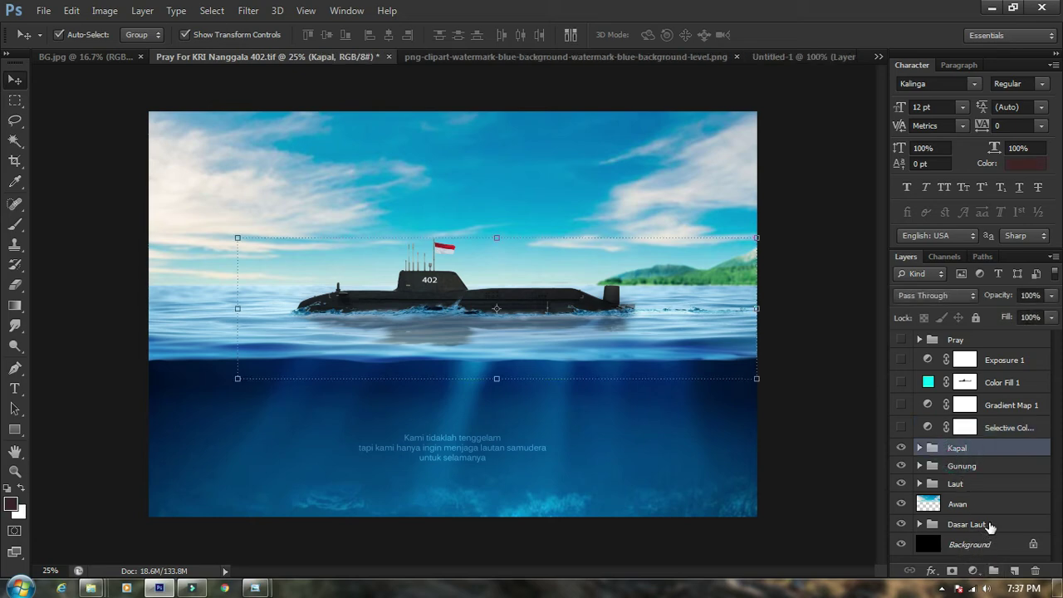
click(988, 522)
click(972, 448)
click(989, 427)
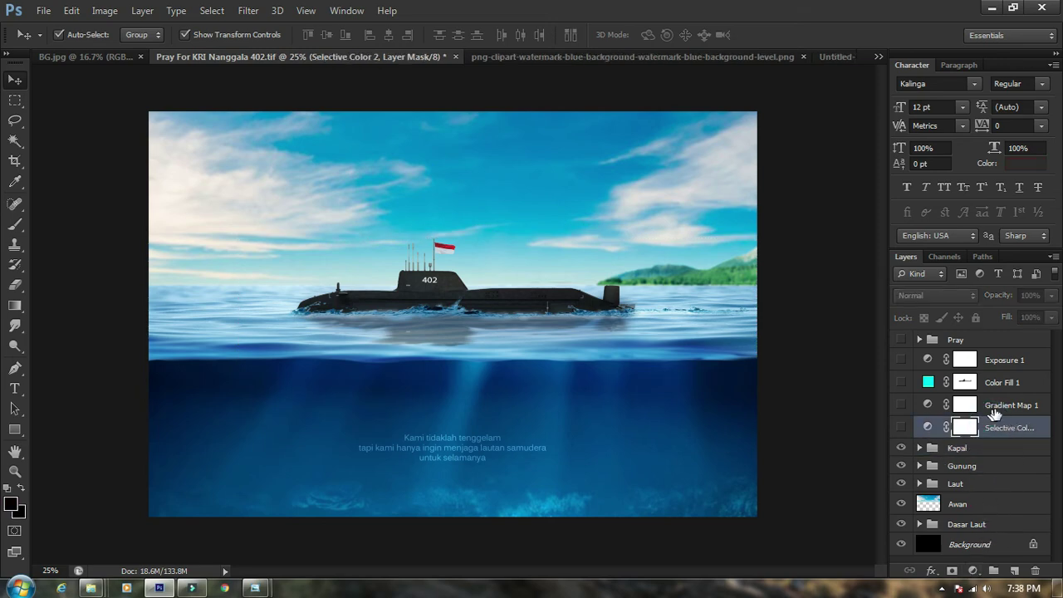
click(1004, 365)
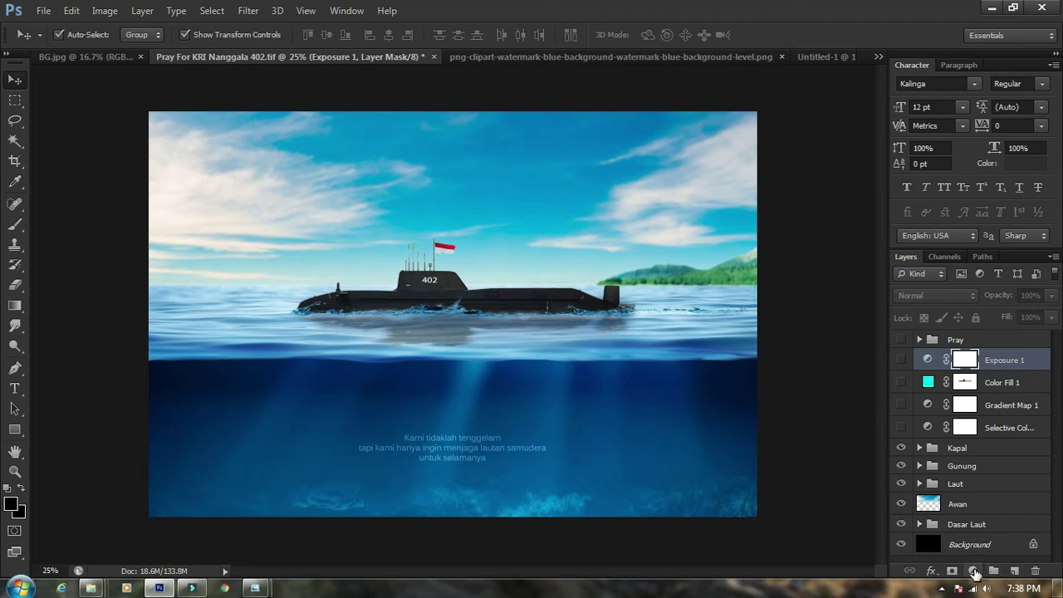
click(1003, 425)
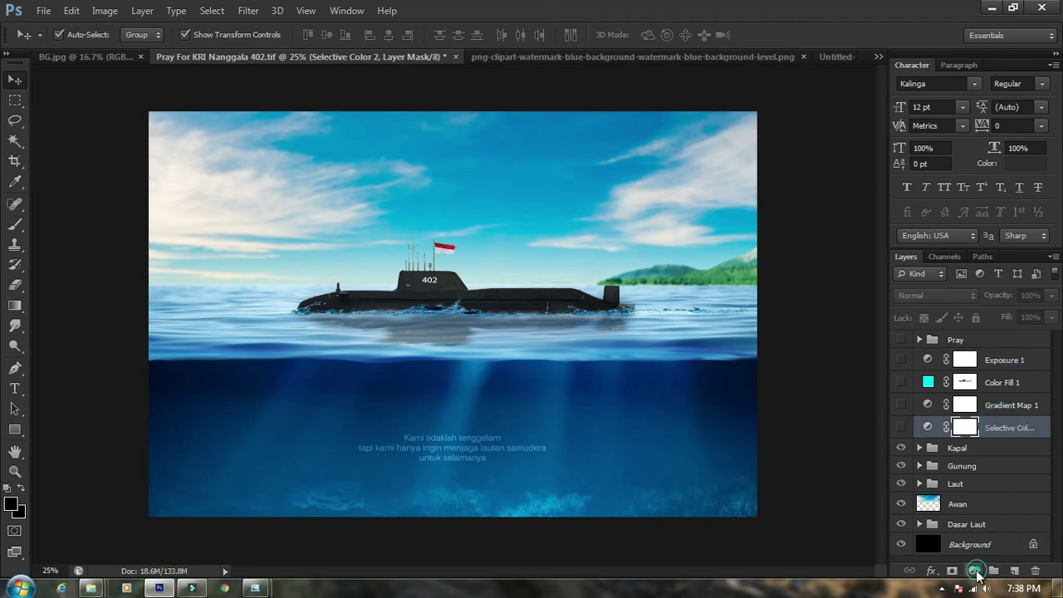
Examine the available fill and adjustment layer types, including Solid Color for Color Fill 1, without adding a layer
click(974, 571)
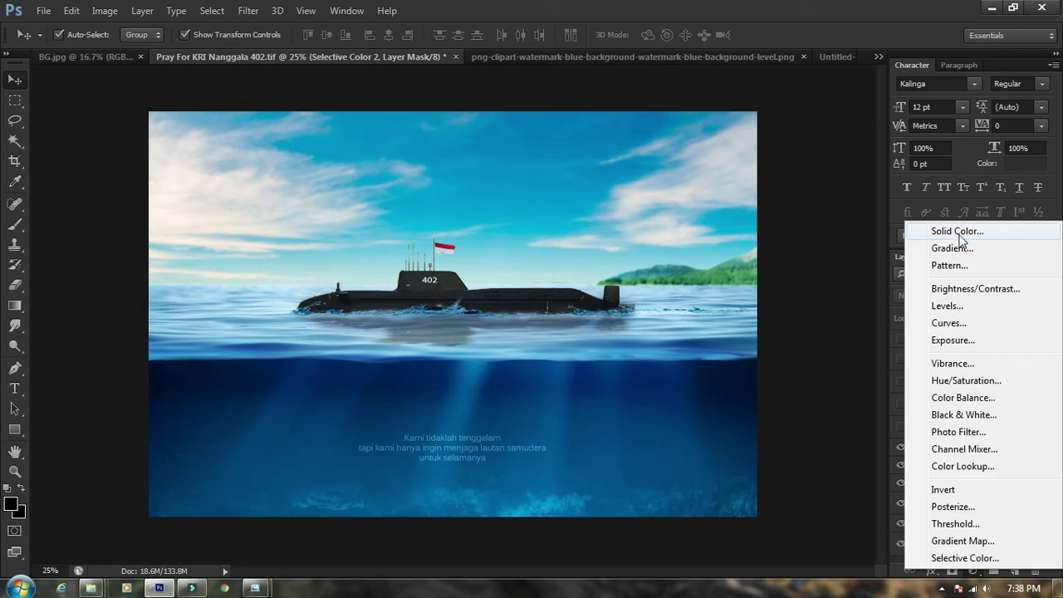
click(856, 18)
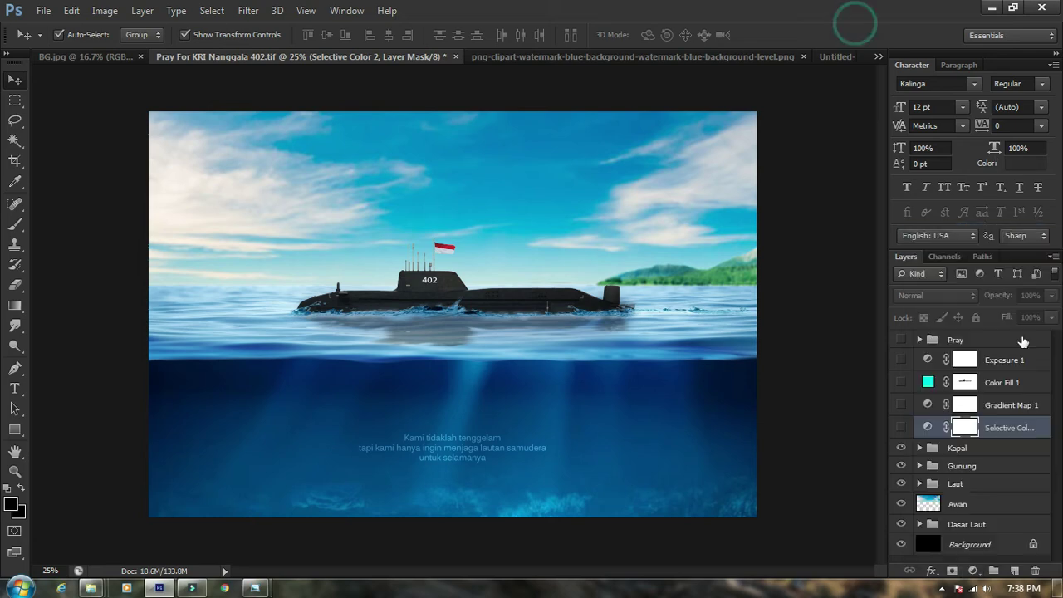
click(1009, 387)
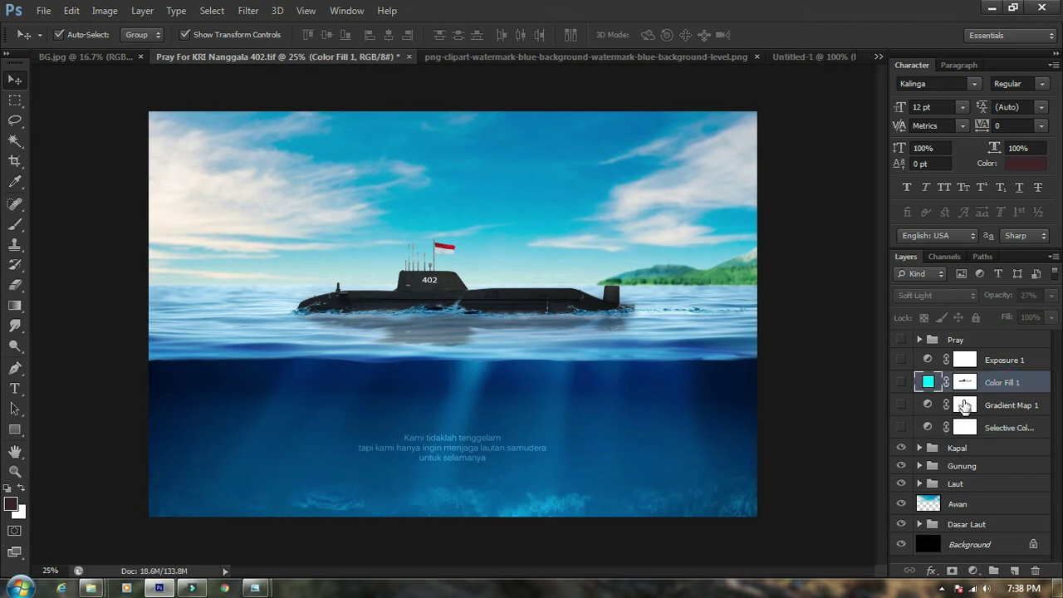
click(973, 570)
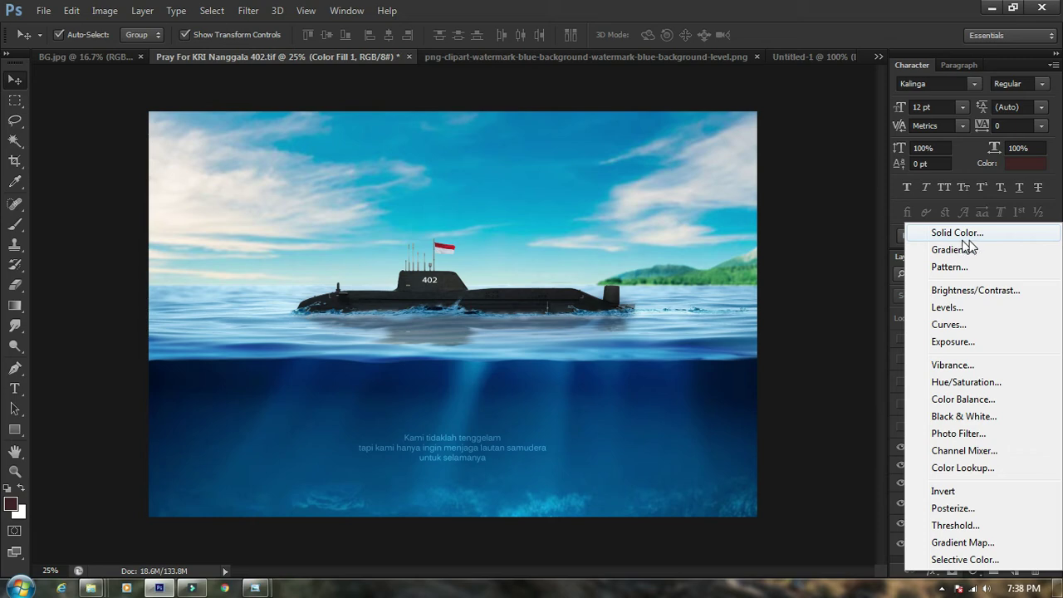
key(Escape)
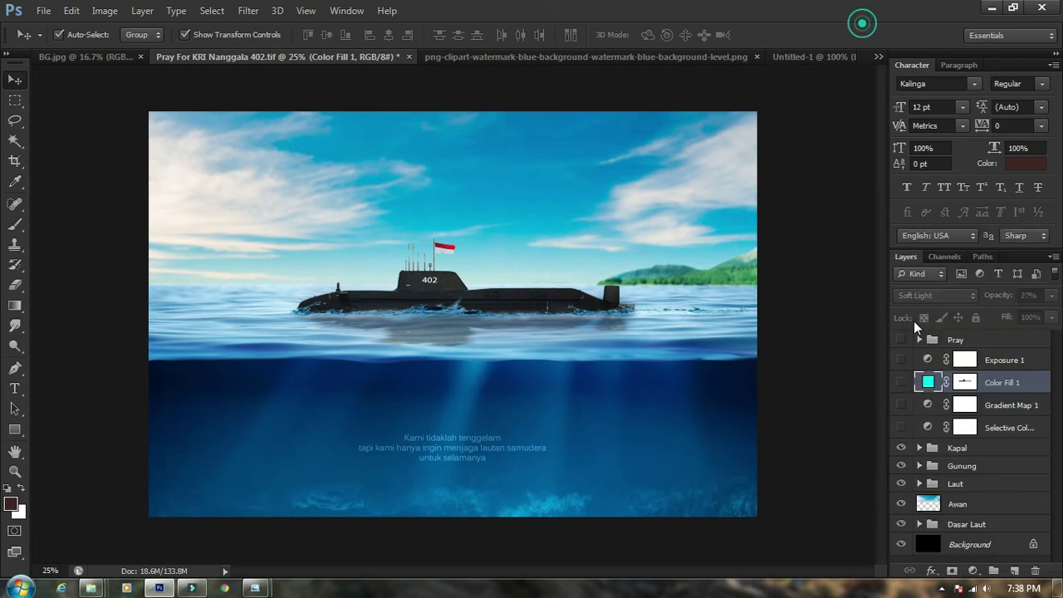
Show the Selective Color 2 adjustment above the Kapal group and select it
click(1010, 361)
click(901, 428)
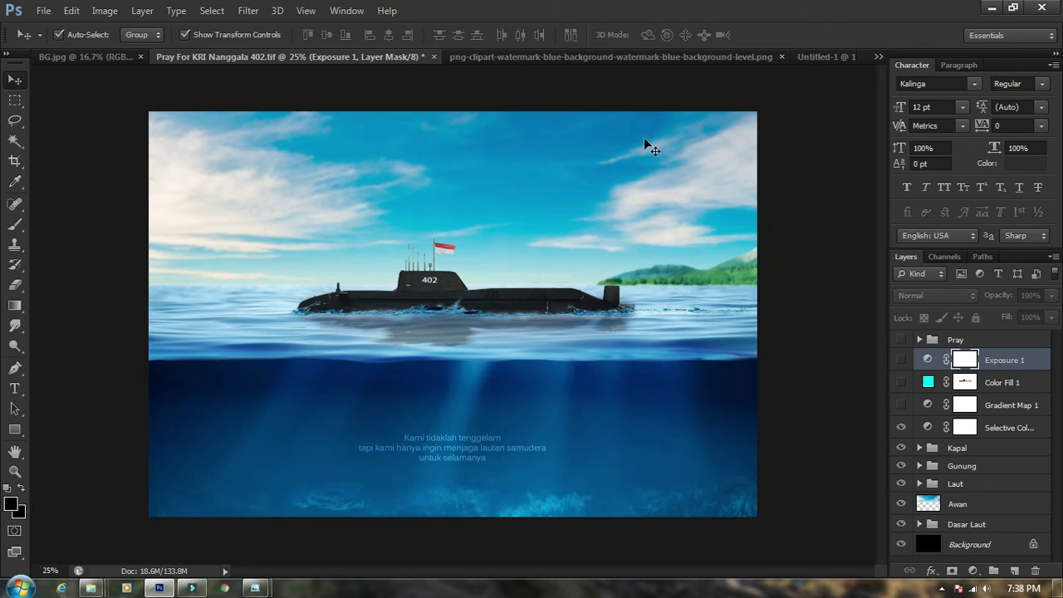
click(1012, 429)
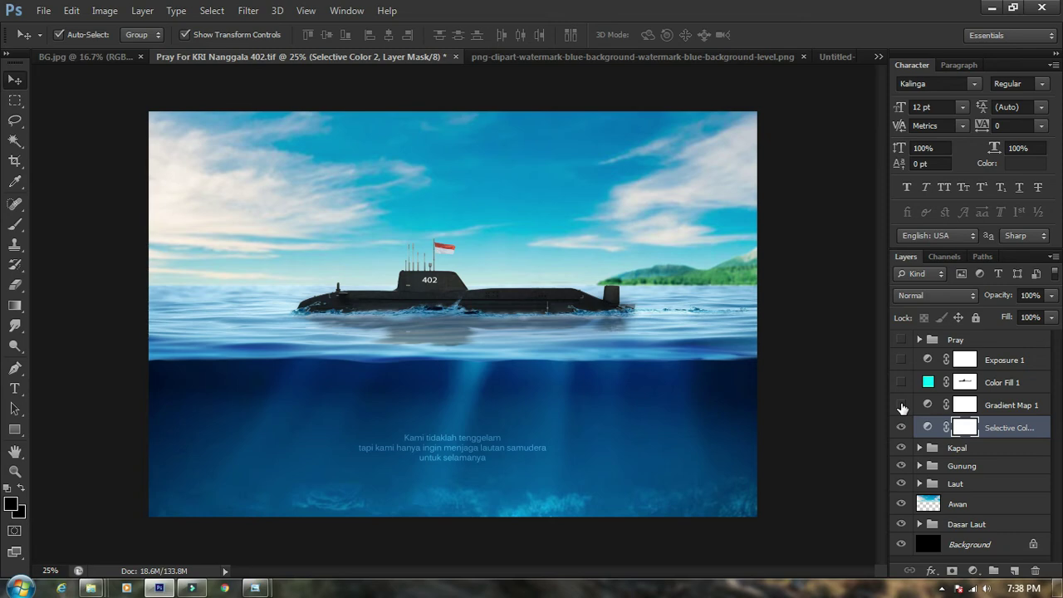
Toggle Gradient Map 1's visibility repeatedly to compare its effect, leave it shown, and select its layer mask
click(901, 406)
click(901, 405)
click(902, 405)
click(902, 406)
click(902, 406)
click(902, 406)
click(902, 406)
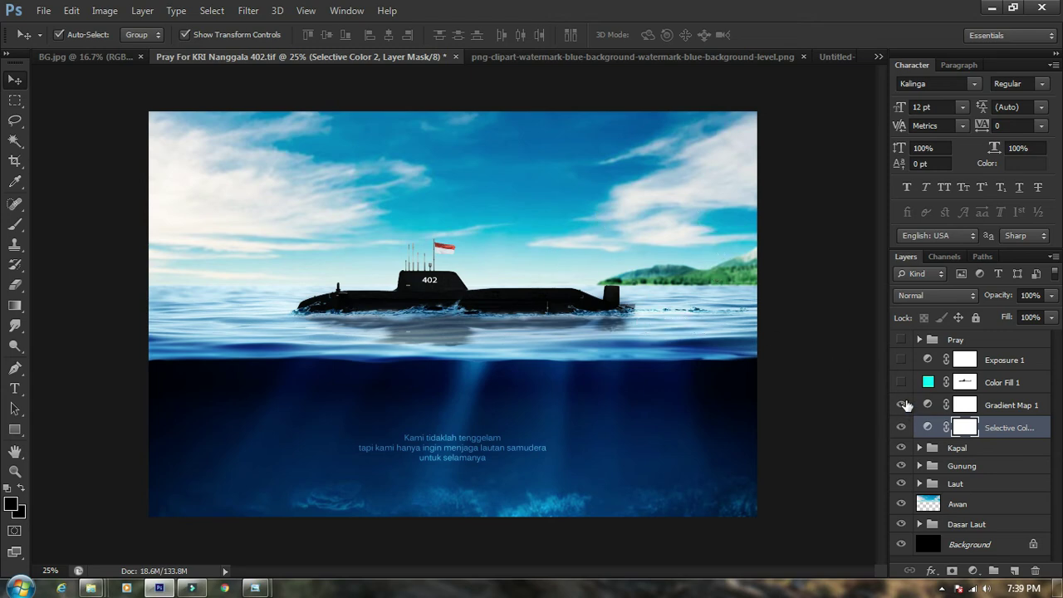
click(902, 405)
click(902, 404)
click(966, 405)
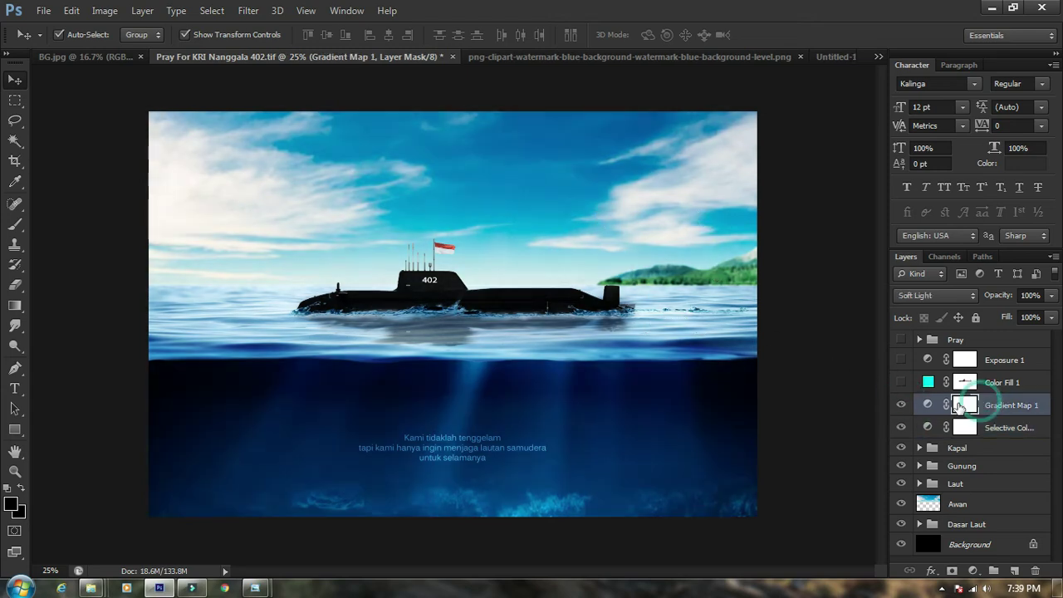
Open Gradient Map 1's gradient in the Gradient Editor to review its black-to-white setting, and close the editor
double_click(928, 405)
click(720, 114)
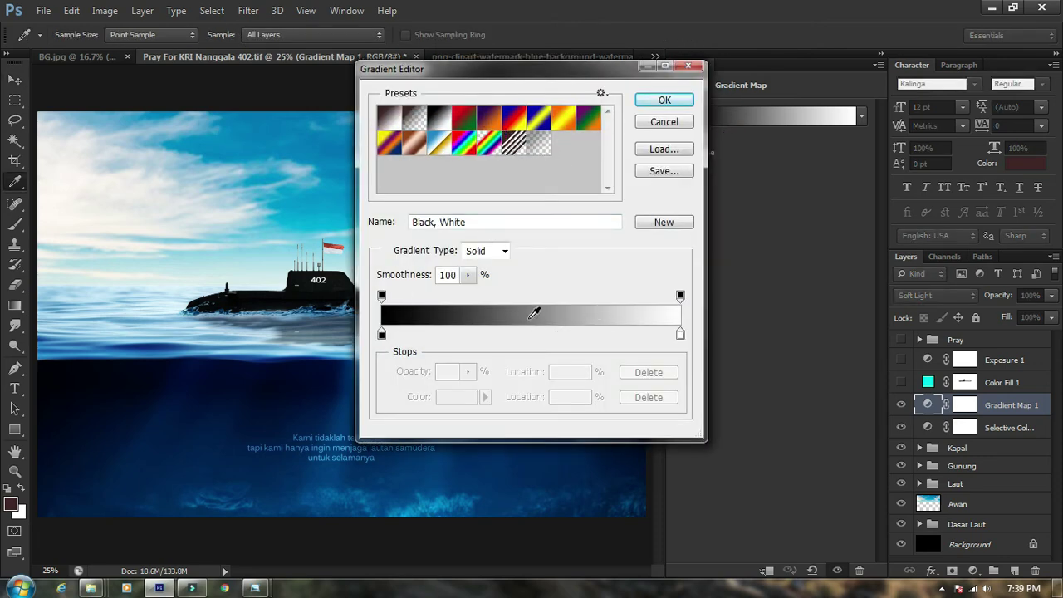
click(669, 102)
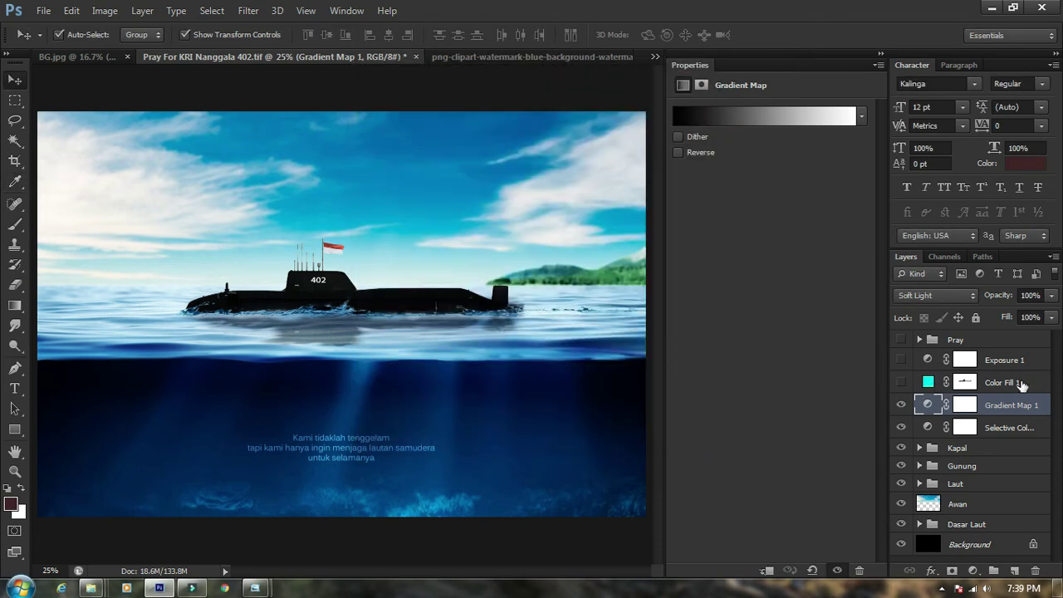
Switch Gradient Map 1's blend mode to Normal for comparison, close its properties, and set the blend mode back to Soft Light
click(947, 296)
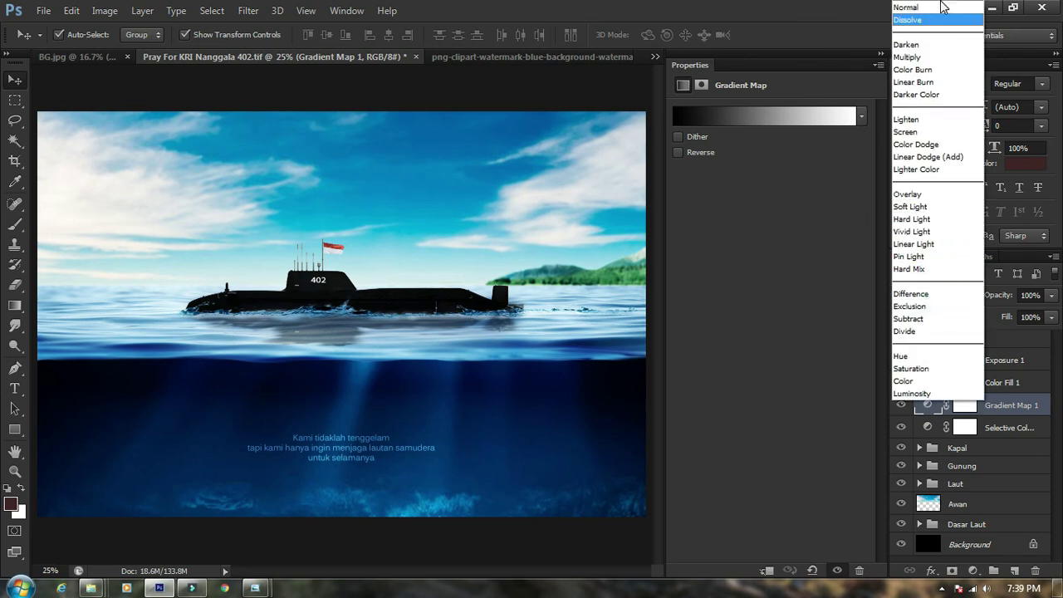
click(942, 8)
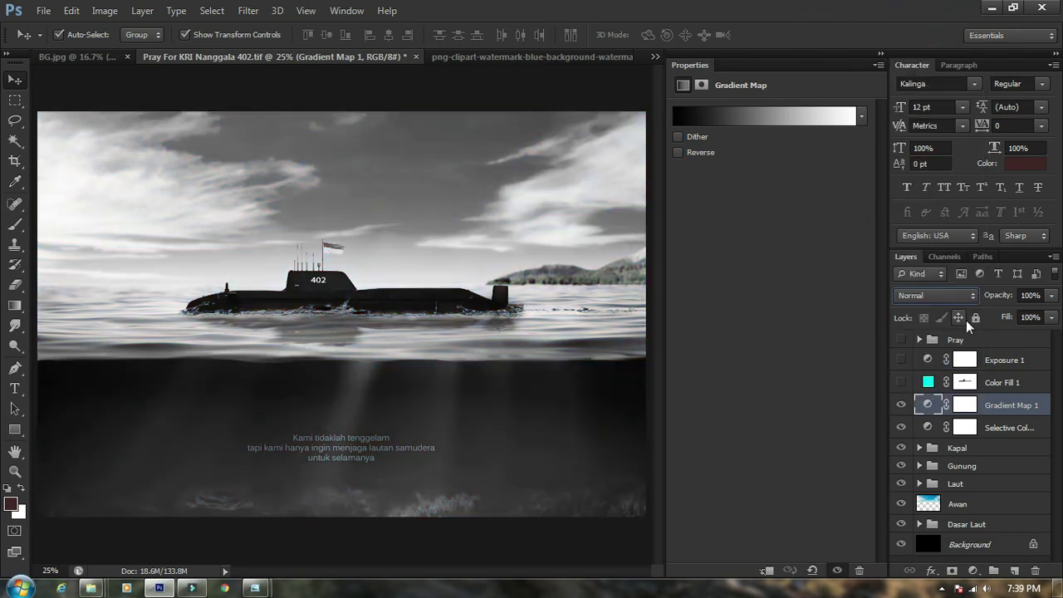
right_click(697, 65)
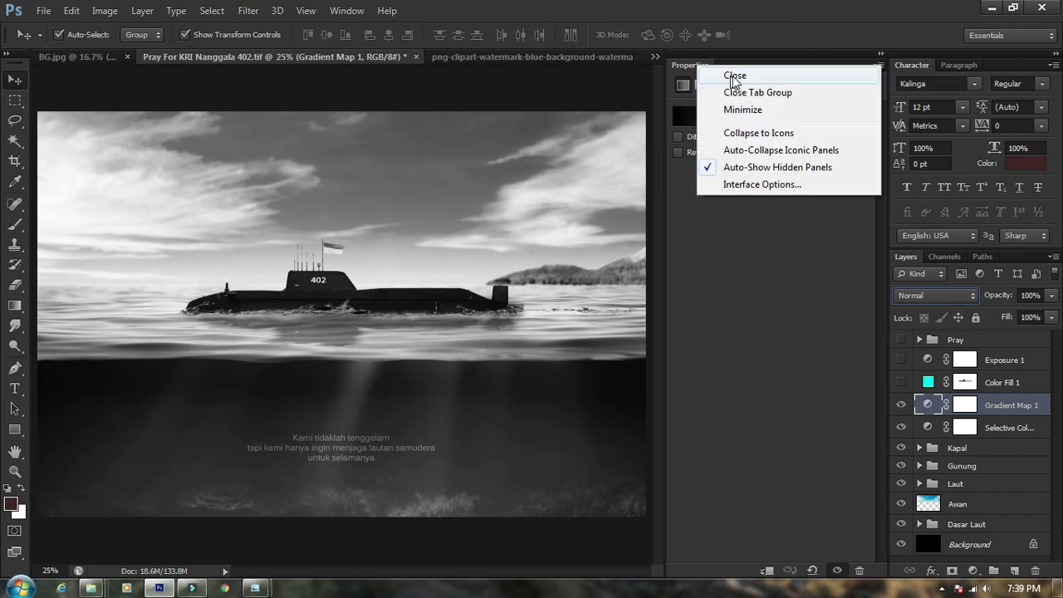
click(731, 75)
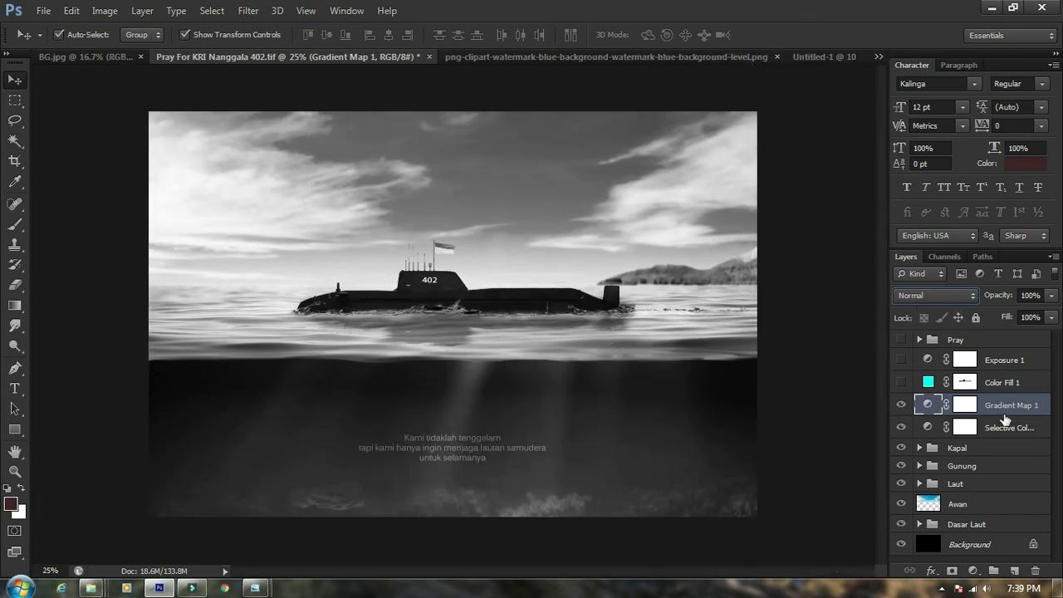
click(931, 296)
click(910, 206)
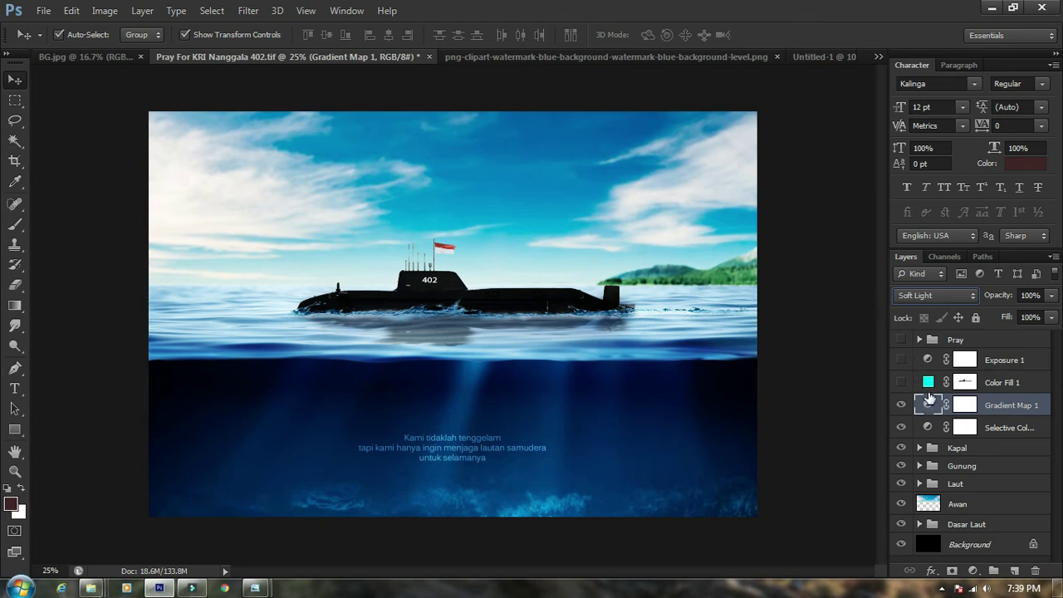
Show the Color Fill 1 layer and check its 00fff0 solid color in the Color Picker
click(996, 382)
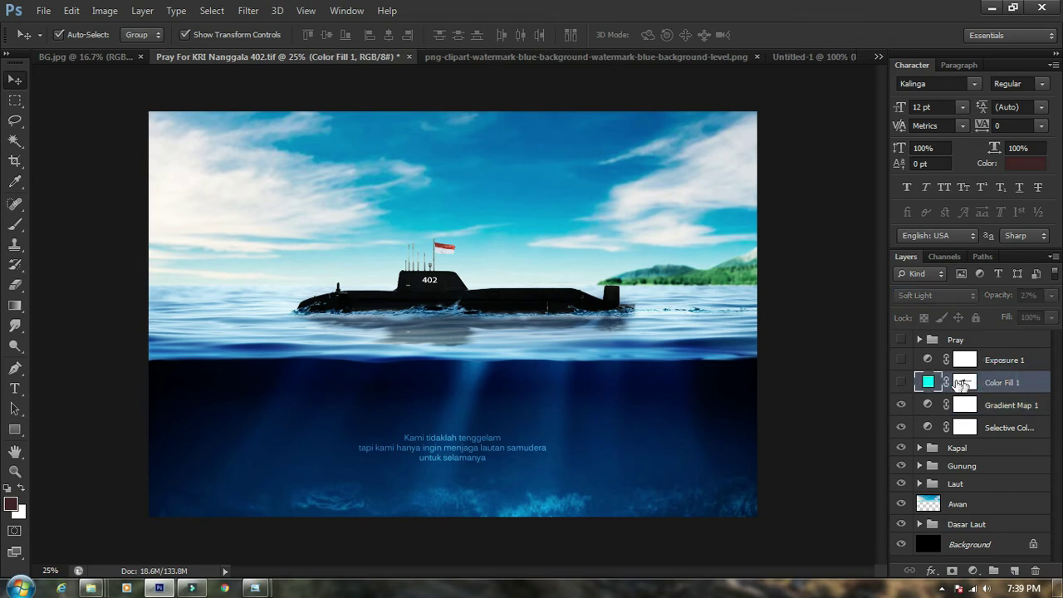
click(902, 381)
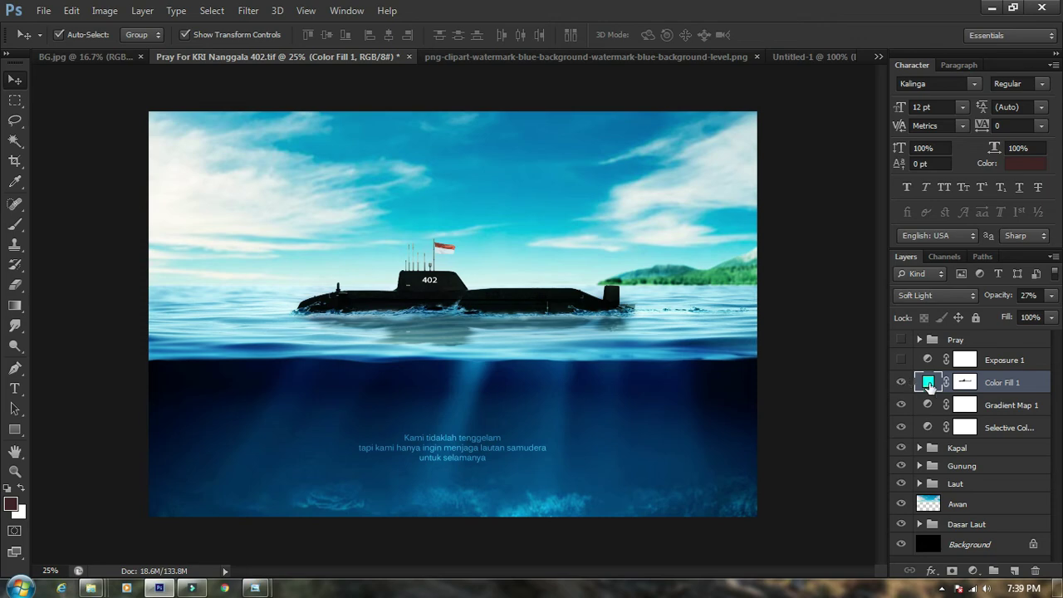
double_click(929, 383)
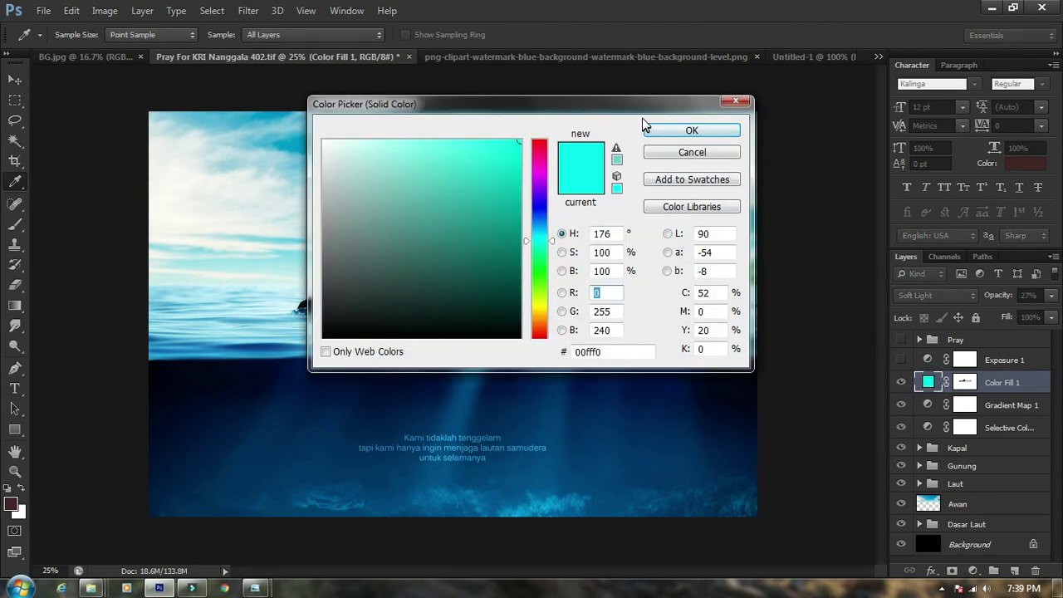
drag(634, 101, 716, 103)
click(775, 126)
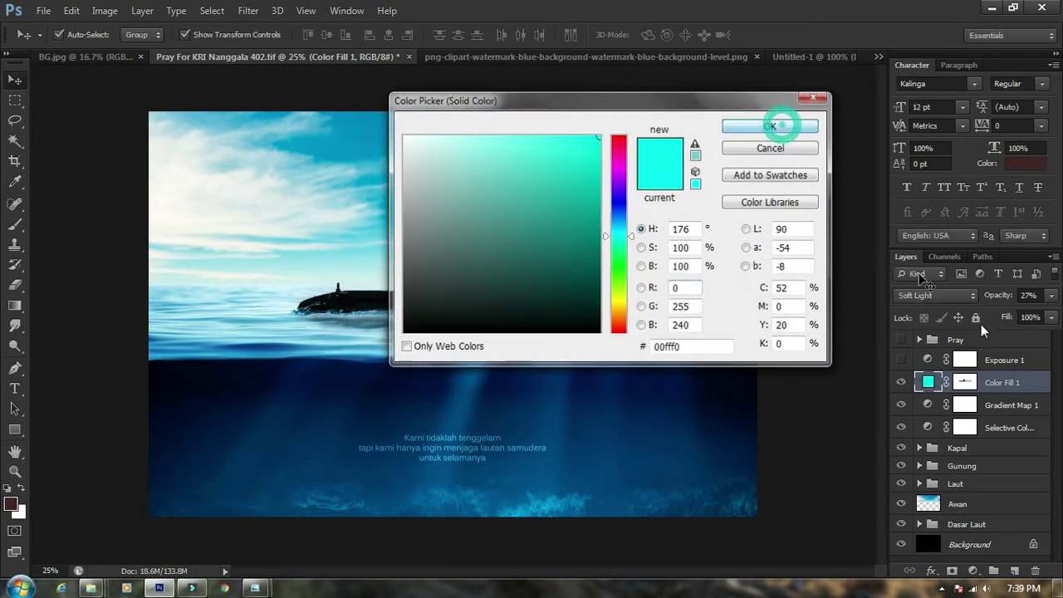
Review the adjustment layer types, Color Fill 1's solid color in the Color Picker, and the layer's blend mode options
click(975, 571)
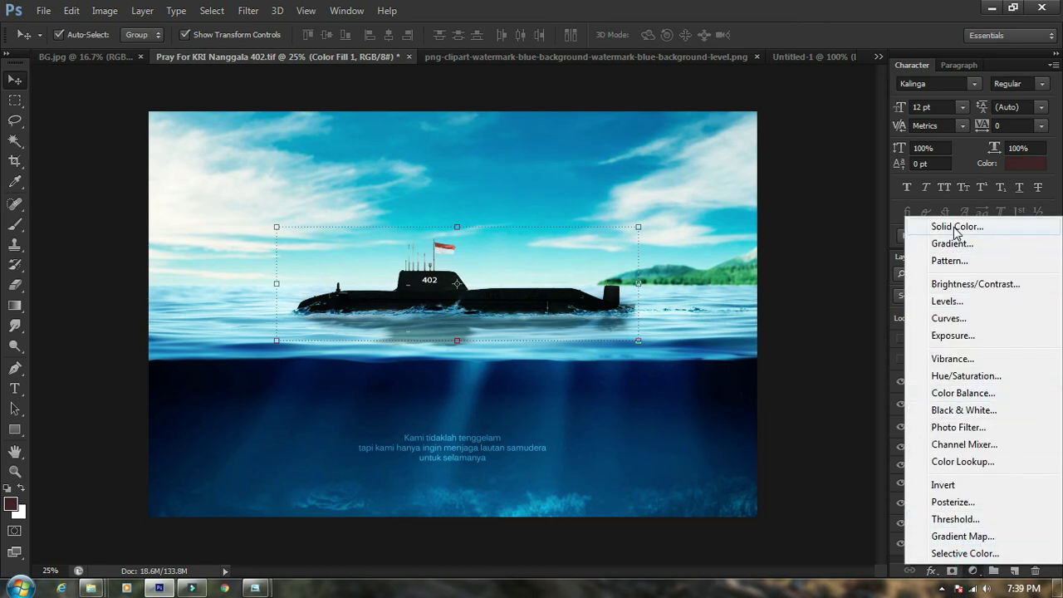
key(Escape)
double_click(928, 383)
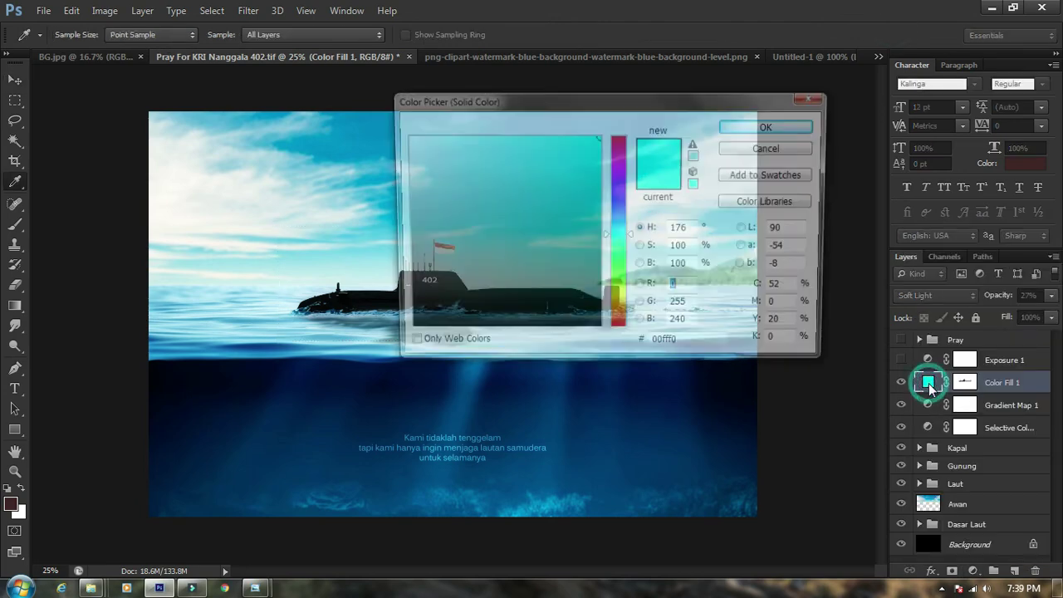
drag(679, 104, 710, 77)
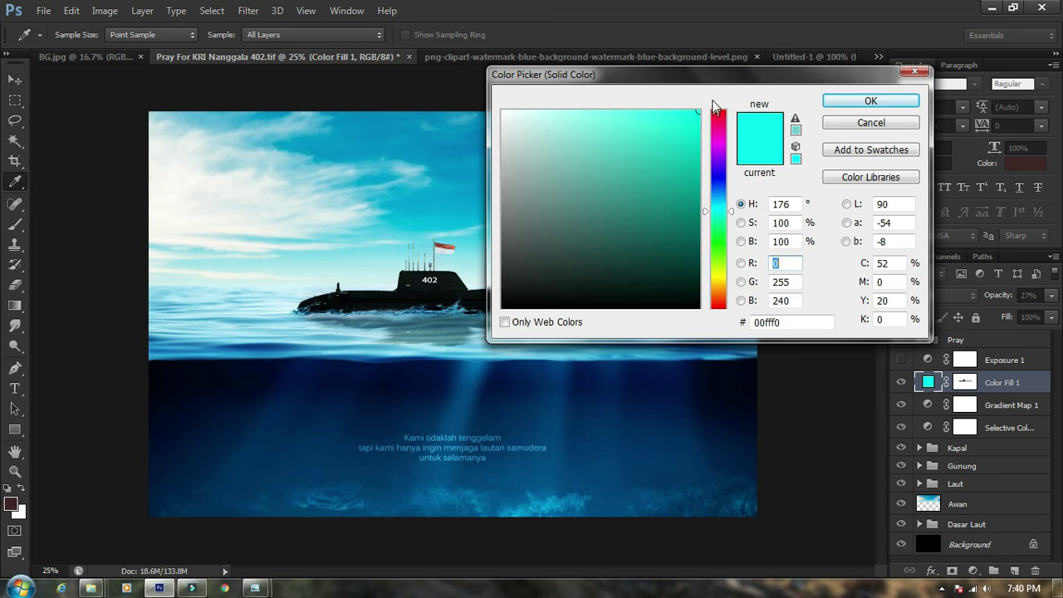
drag(703, 74, 803, 128)
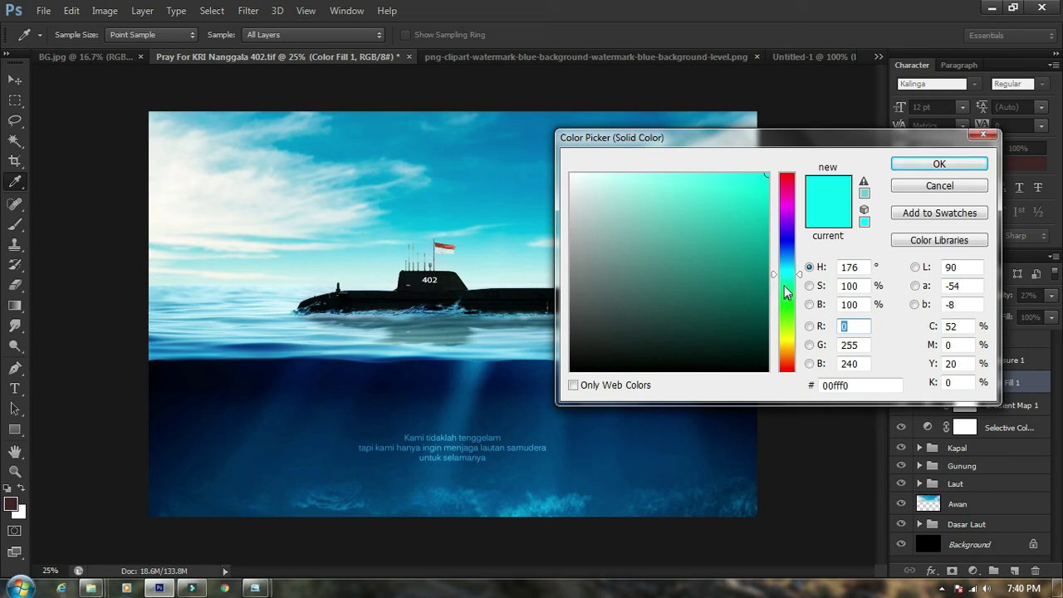
drag(877, 138, 745, 84)
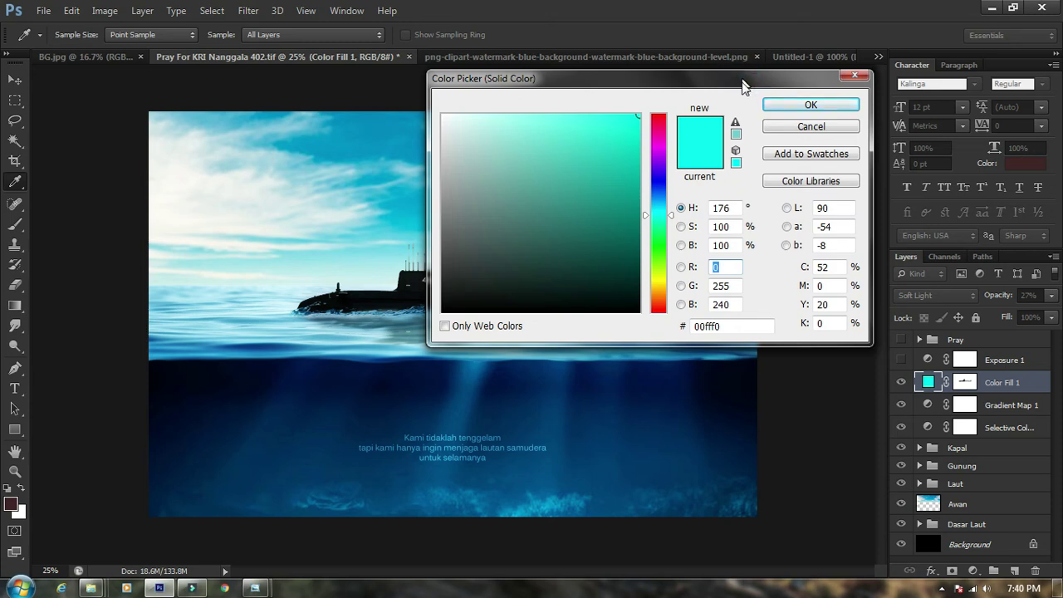
click(803, 105)
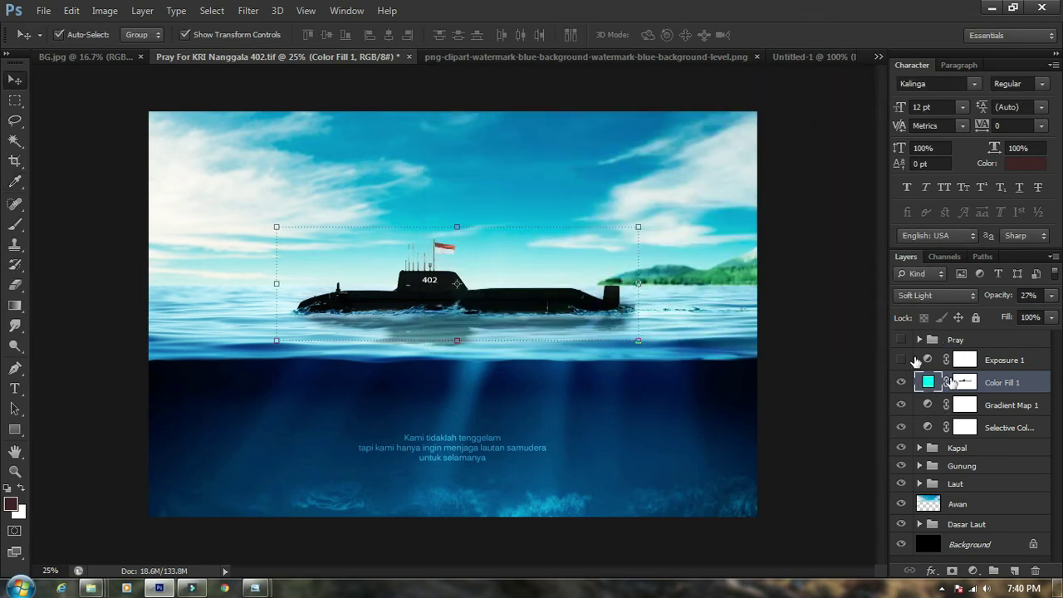
click(937, 296)
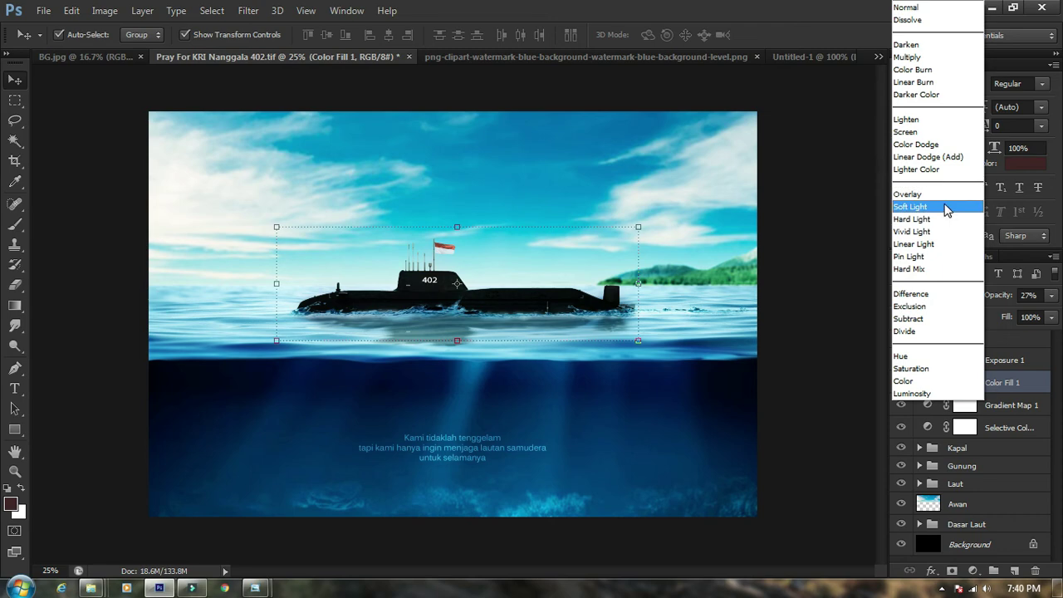
click(790, 22)
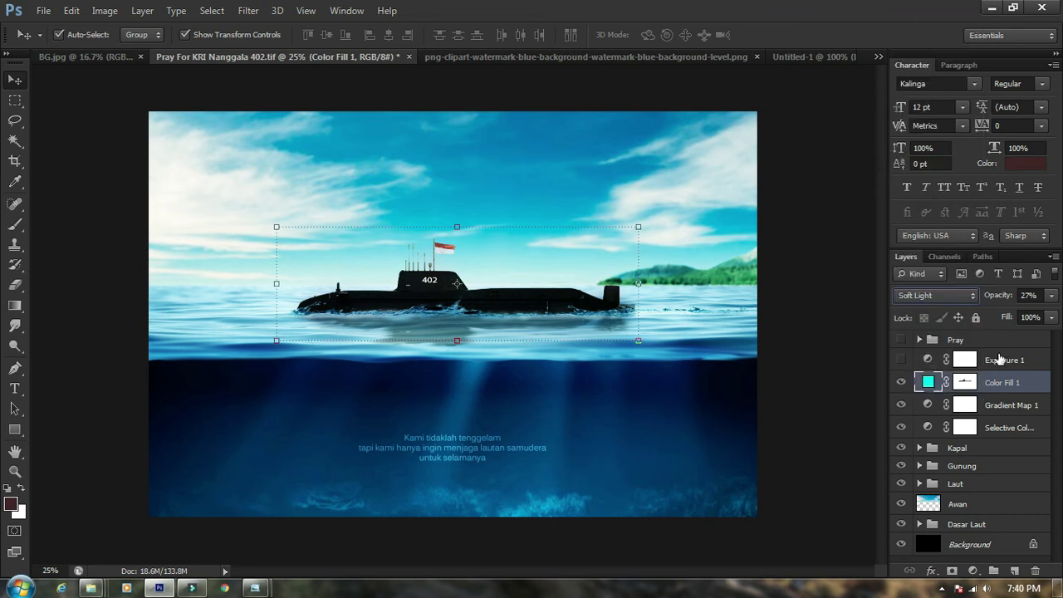
Select Exposure 1's layer mask and toggle the layer's visibility repeatedly to compare its effect, leaving it shown
click(968, 362)
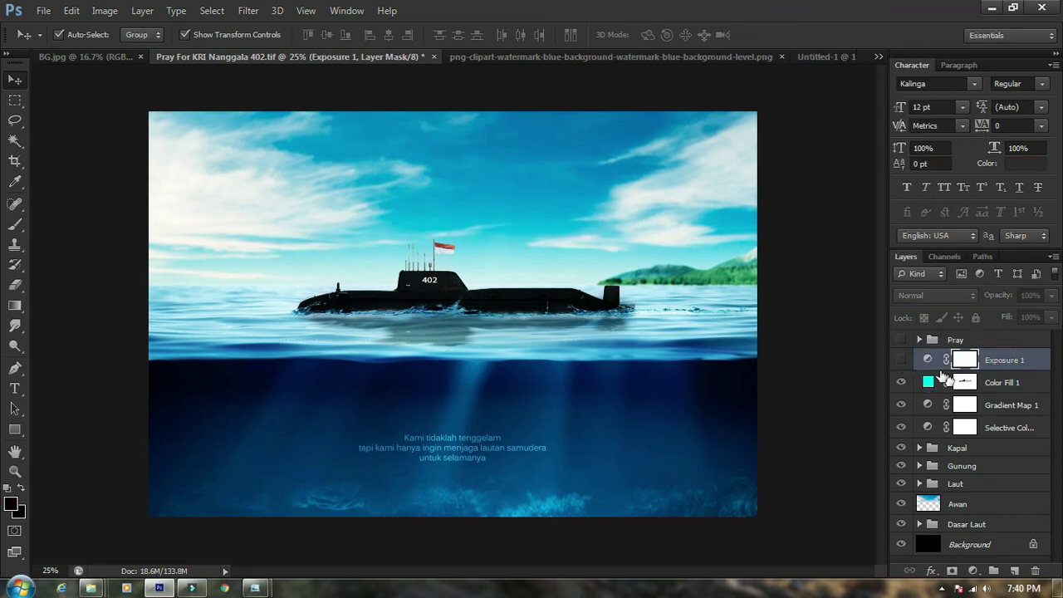
click(902, 361)
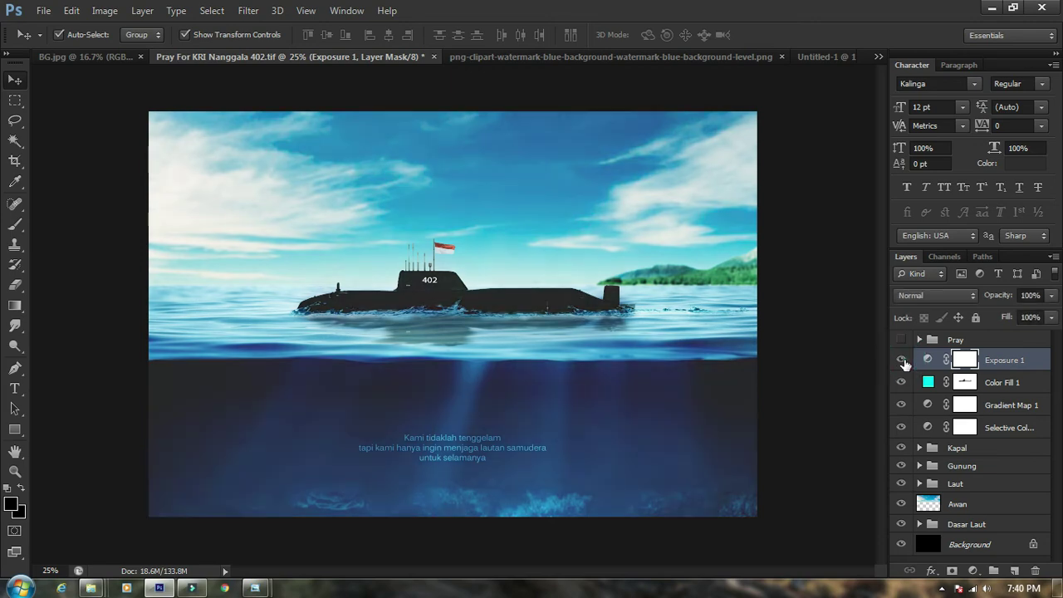
click(902, 360)
click(902, 360)
click(902, 360)
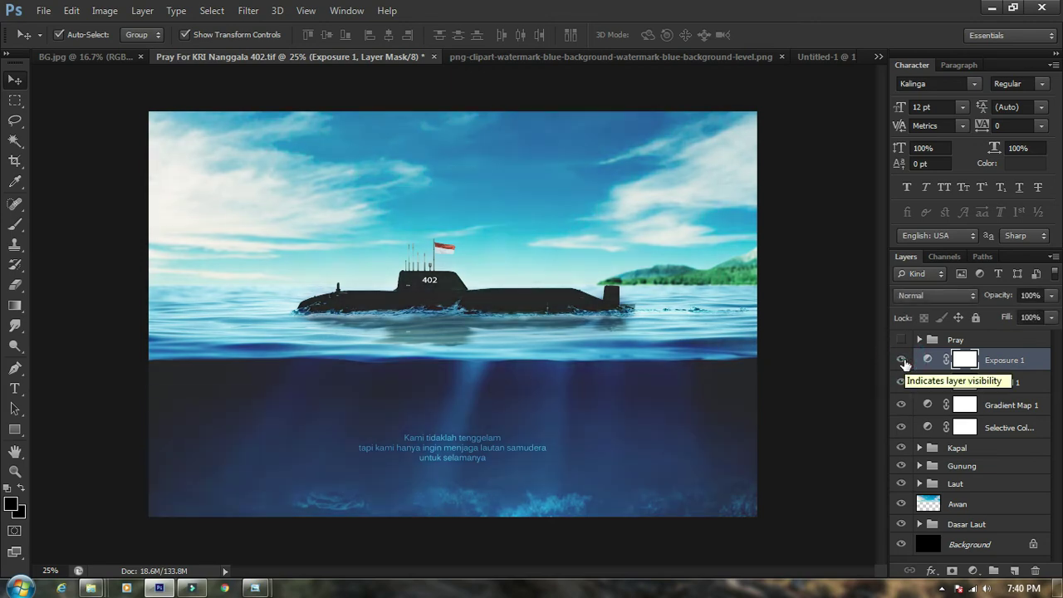
click(903, 360)
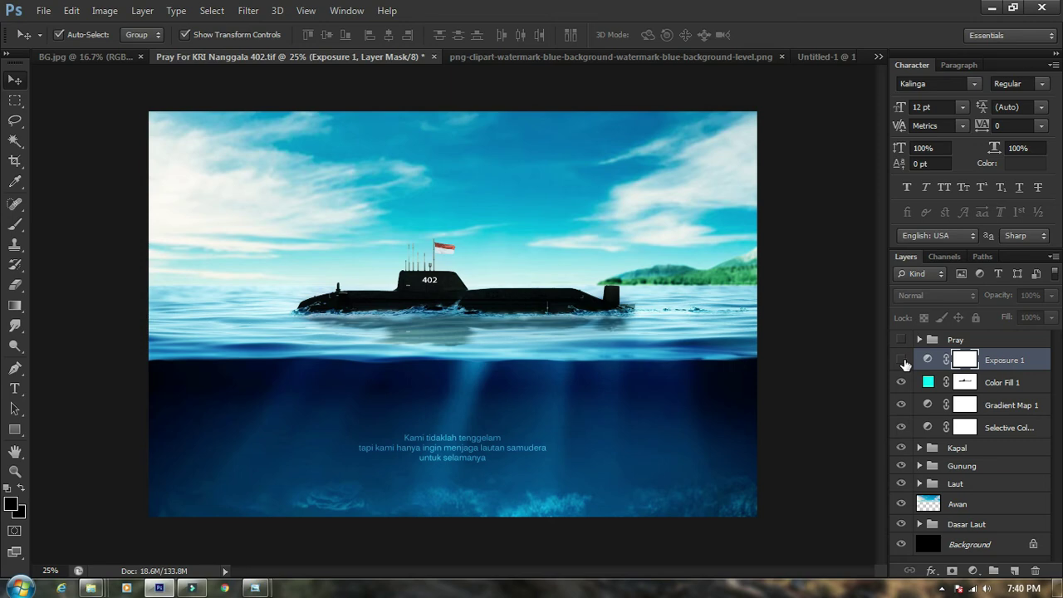
click(902, 360)
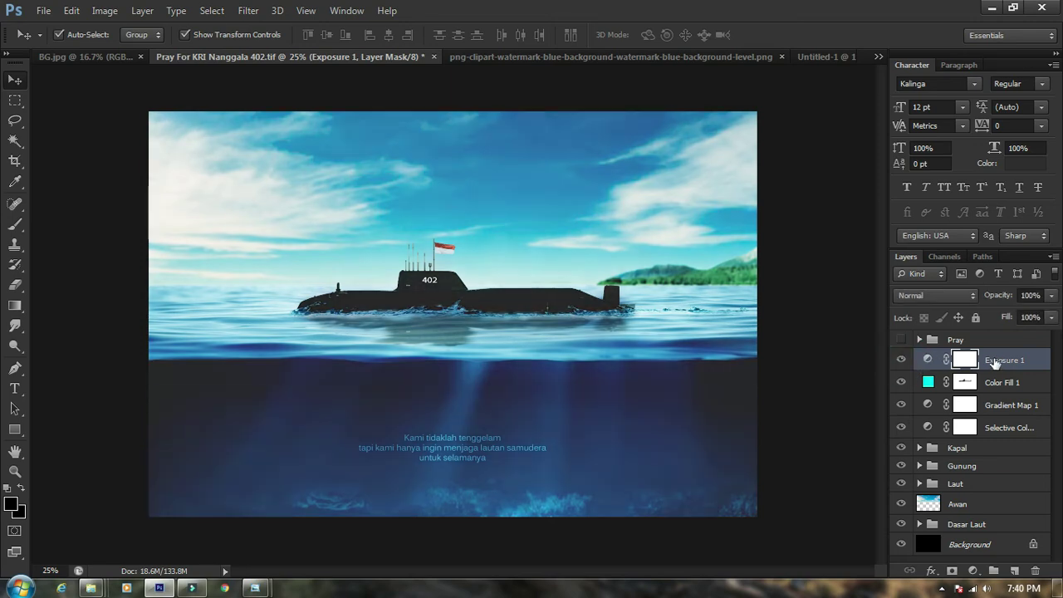
click(902, 361)
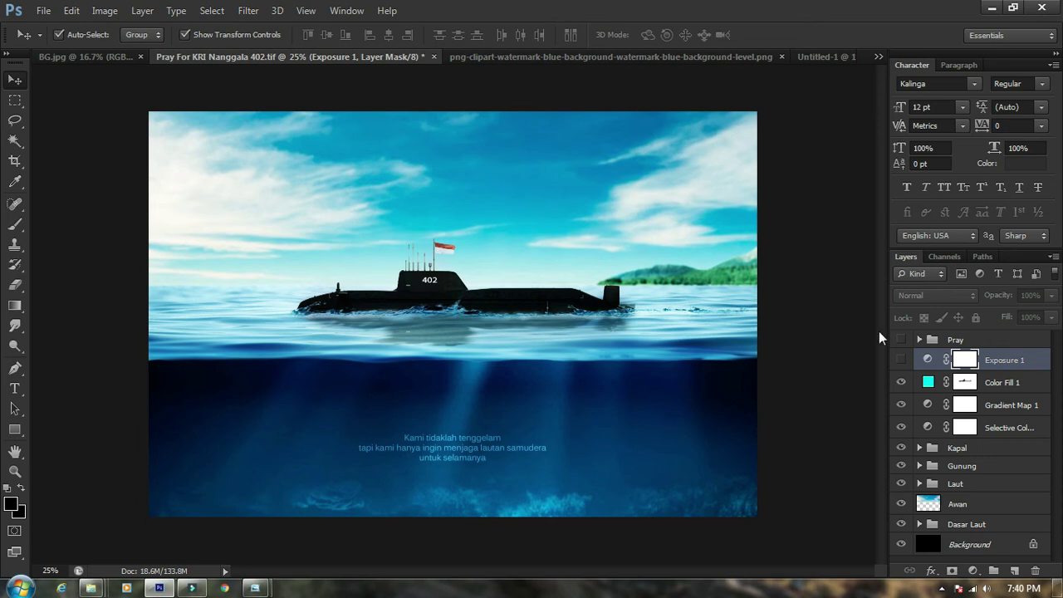
click(903, 360)
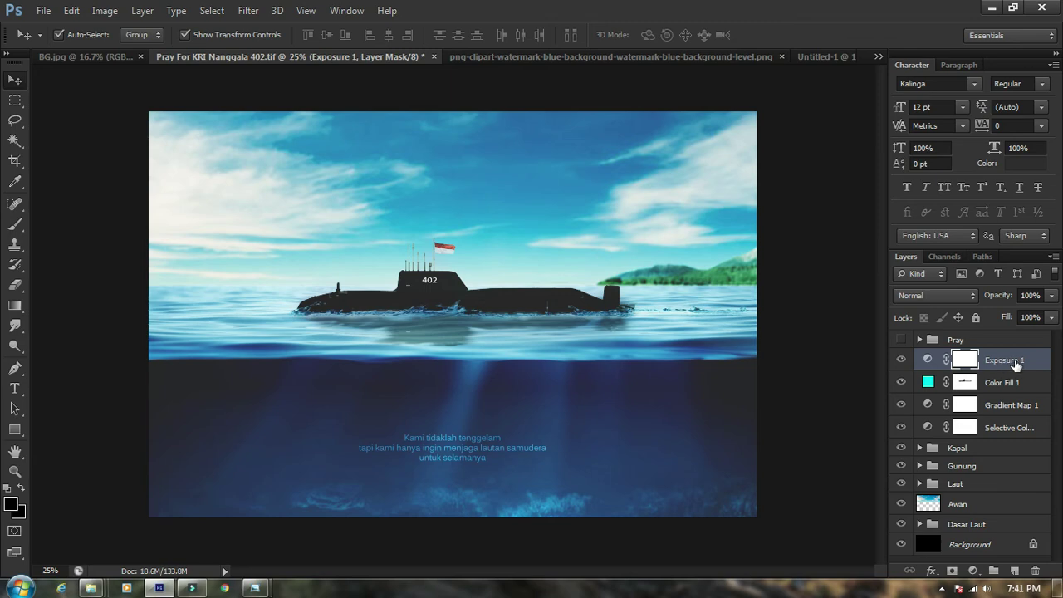
click(904, 360)
click(904, 360)
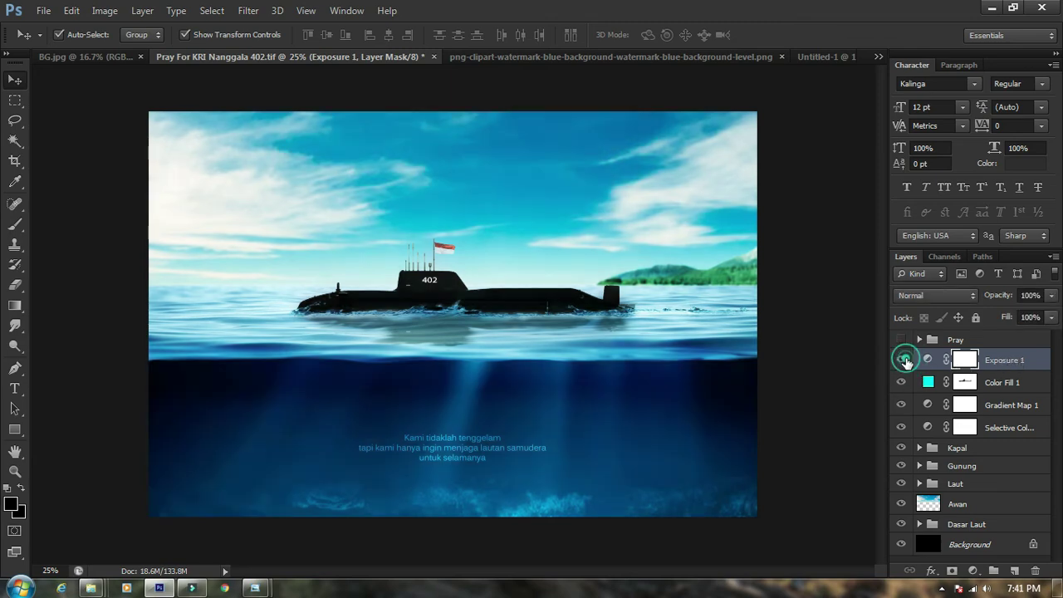
click(905, 361)
click(904, 359)
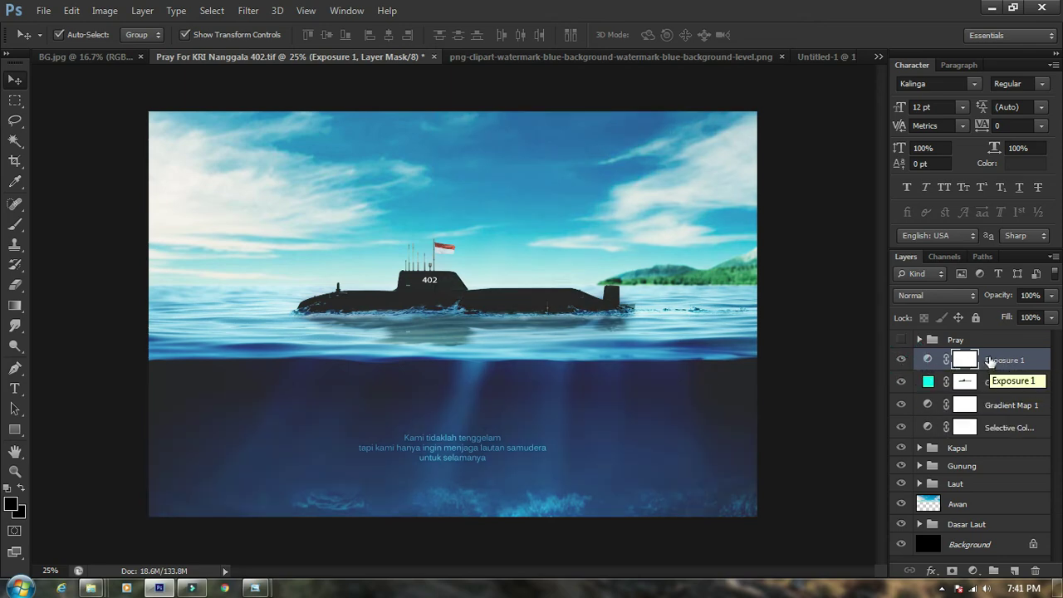
Show the Pray group and expand it to list its text layers
click(962, 339)
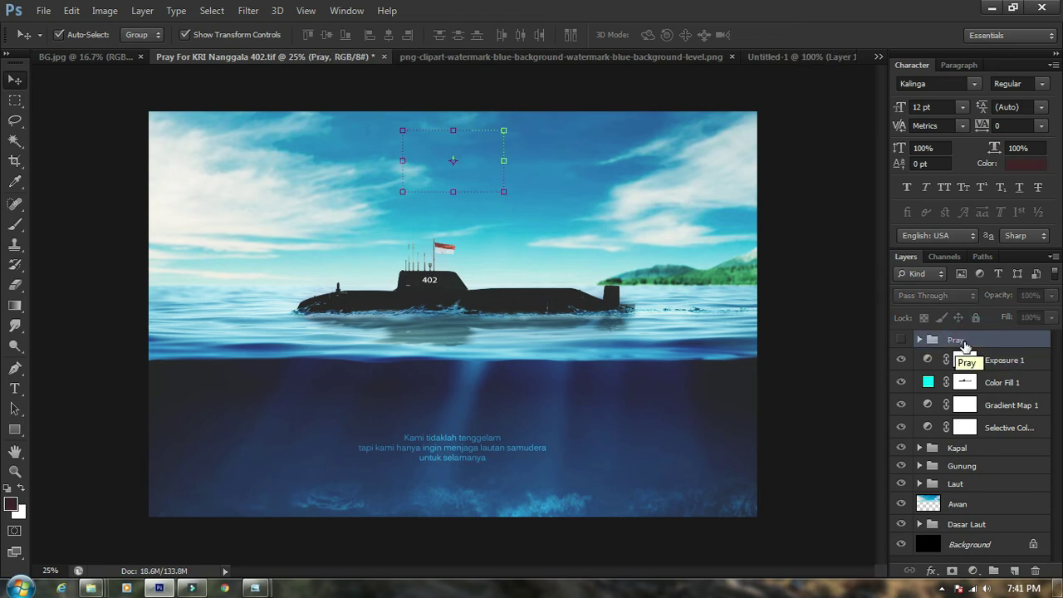
click(901, 339)
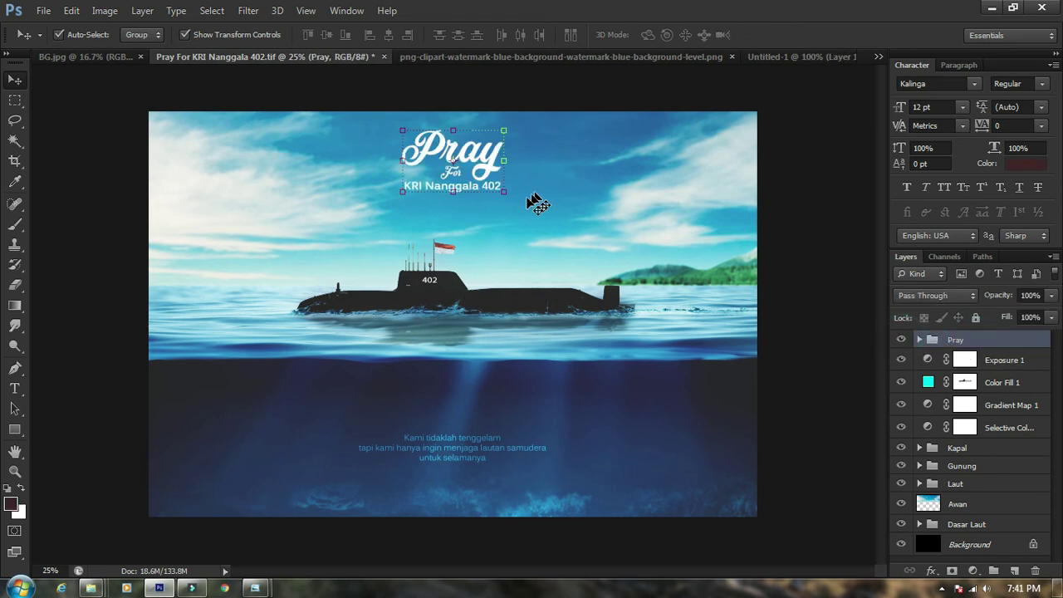
click(920, 340)
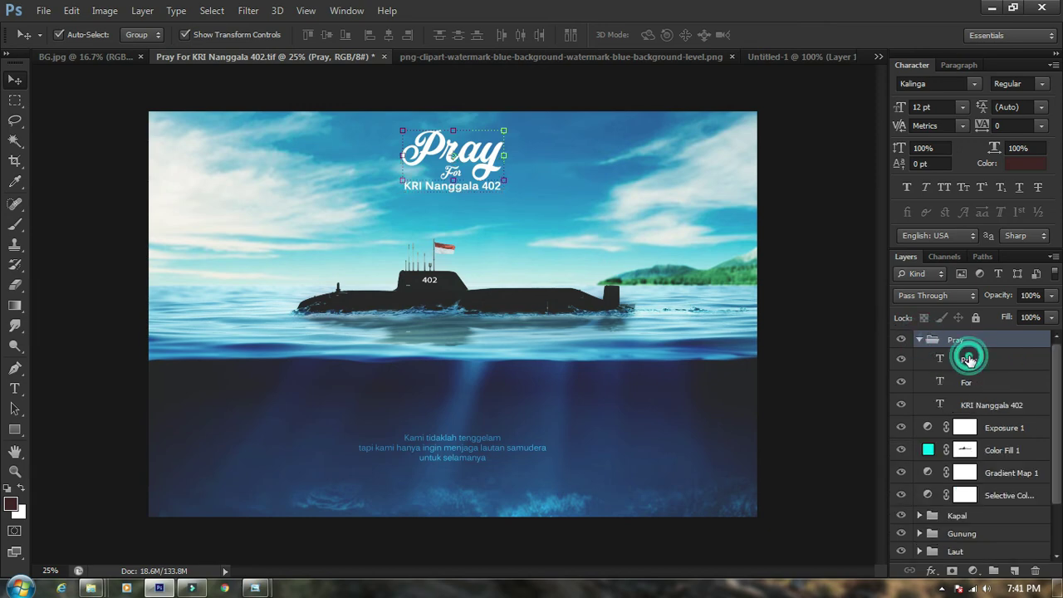
Select the Pray text layer and check its font in the Type tool's font list with the title enlarged
click(967, 360)
key(ctrl+plus)
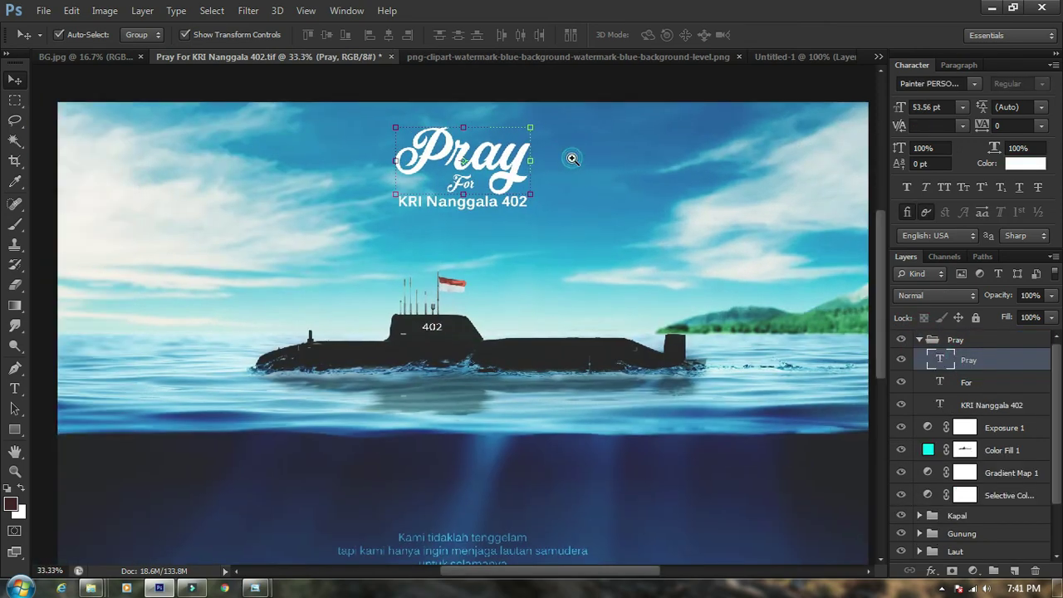
click(572, 158)
drag(605, 142, 482, 175)
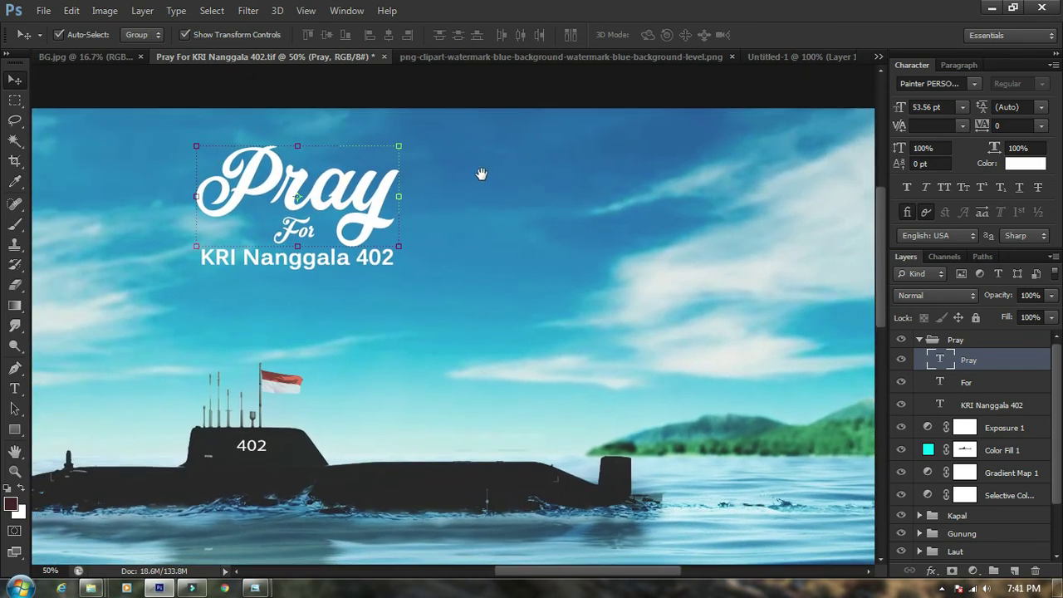
click(999, 380)
click(972, 360)
key(t)
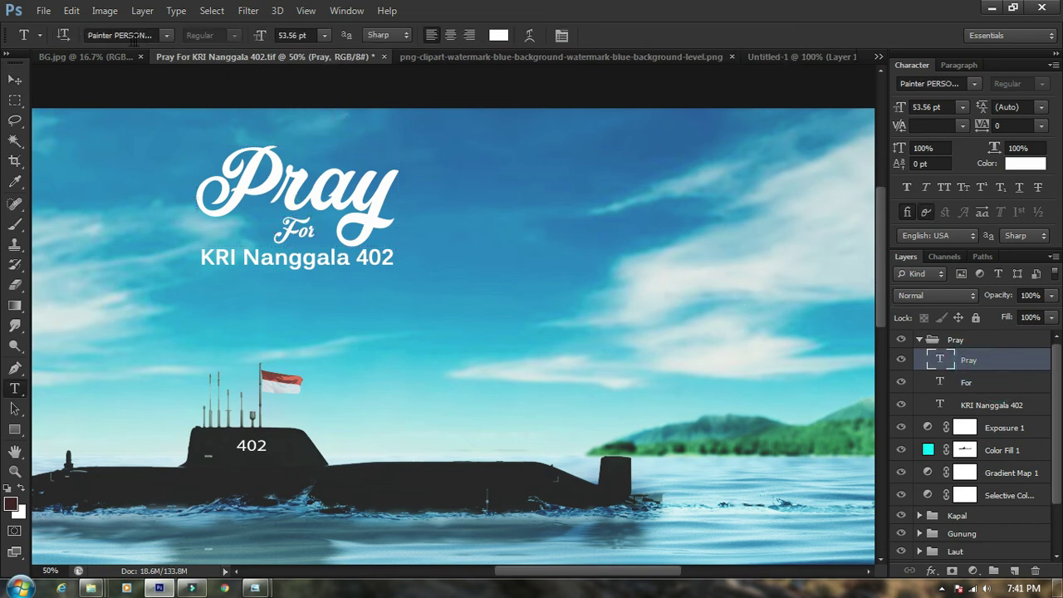
click(167, 37)
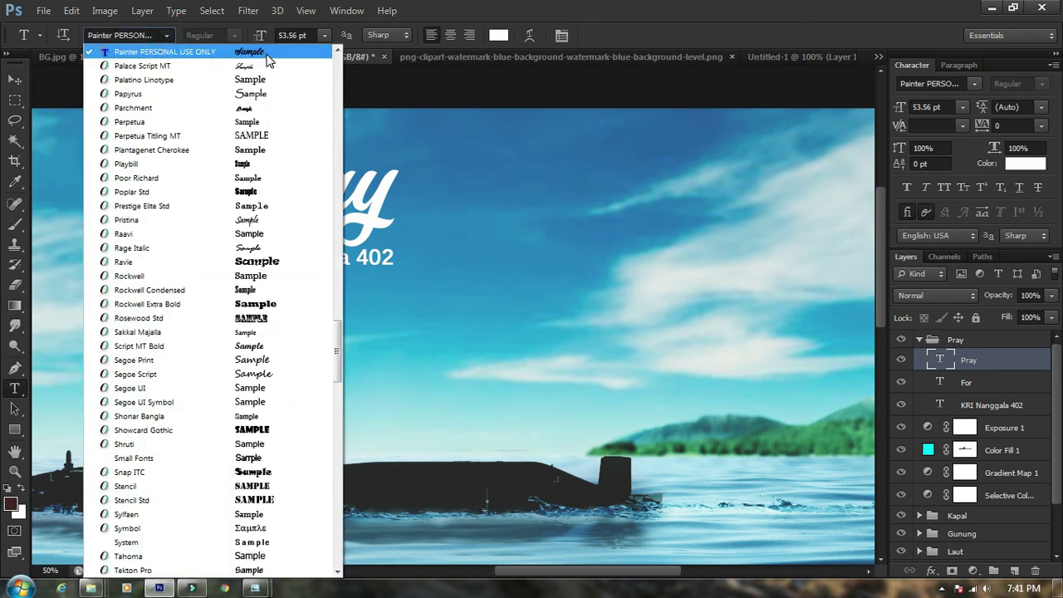
click(530, 23)
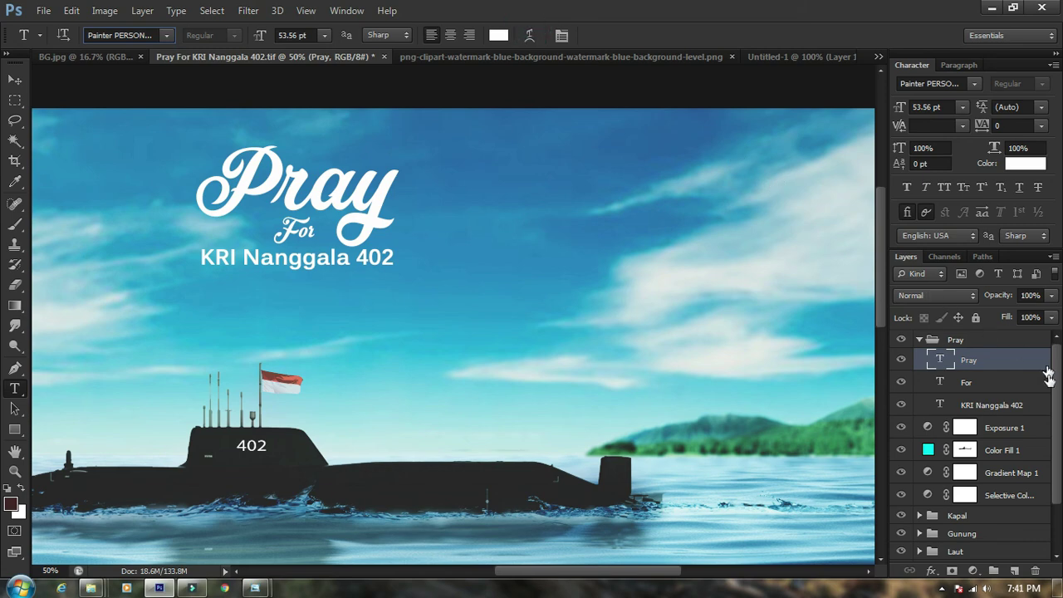
Select the For text layer and check which font it uses in the font list
click(966, 384)
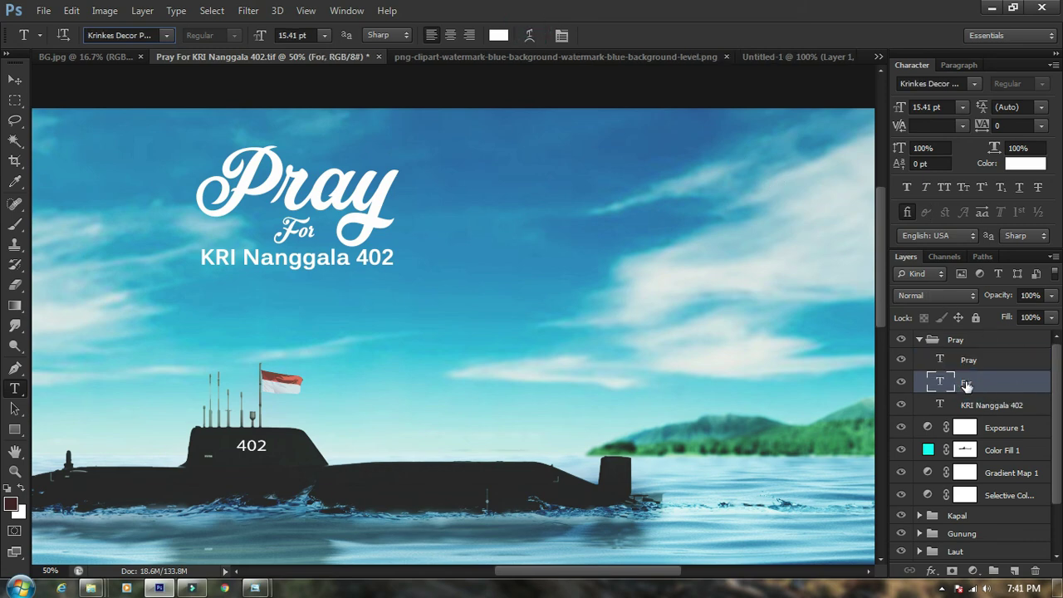
click(167, 36)
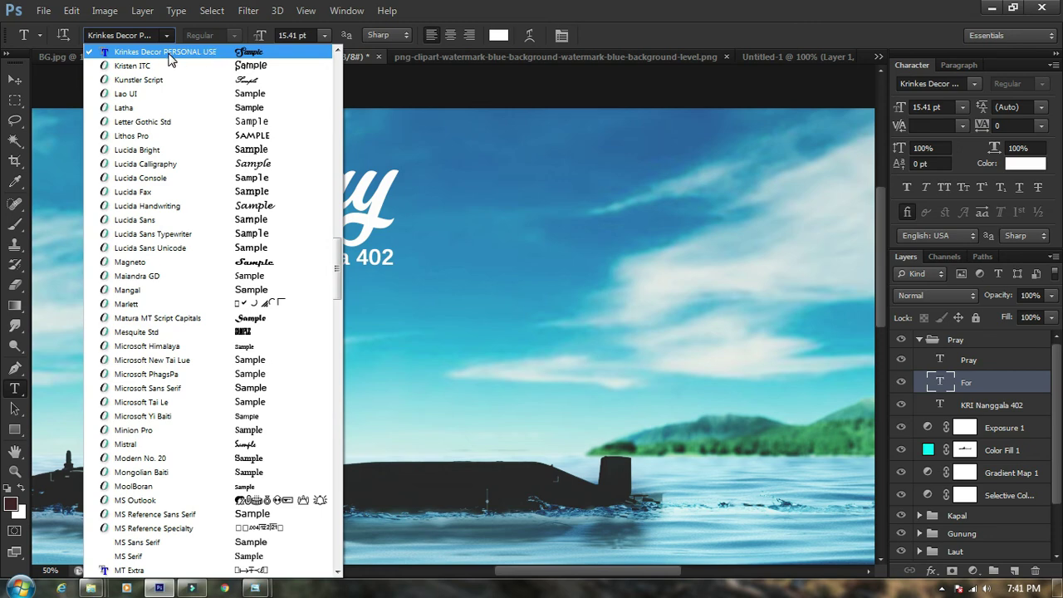
click(500, 8)
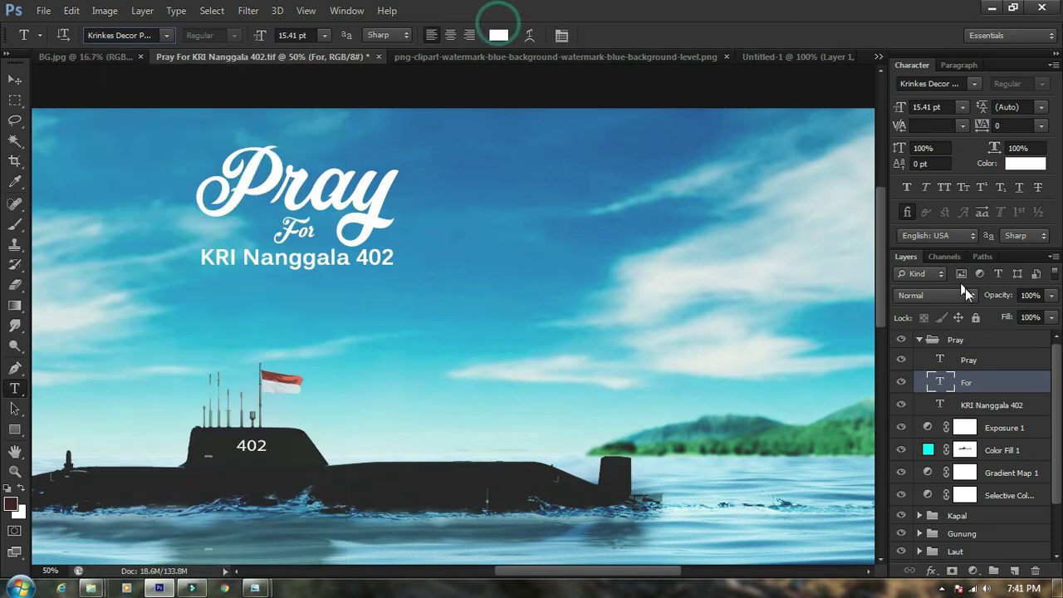
Select the KRI Nanggala 402 text layer and check its font setting
click(982, 407)
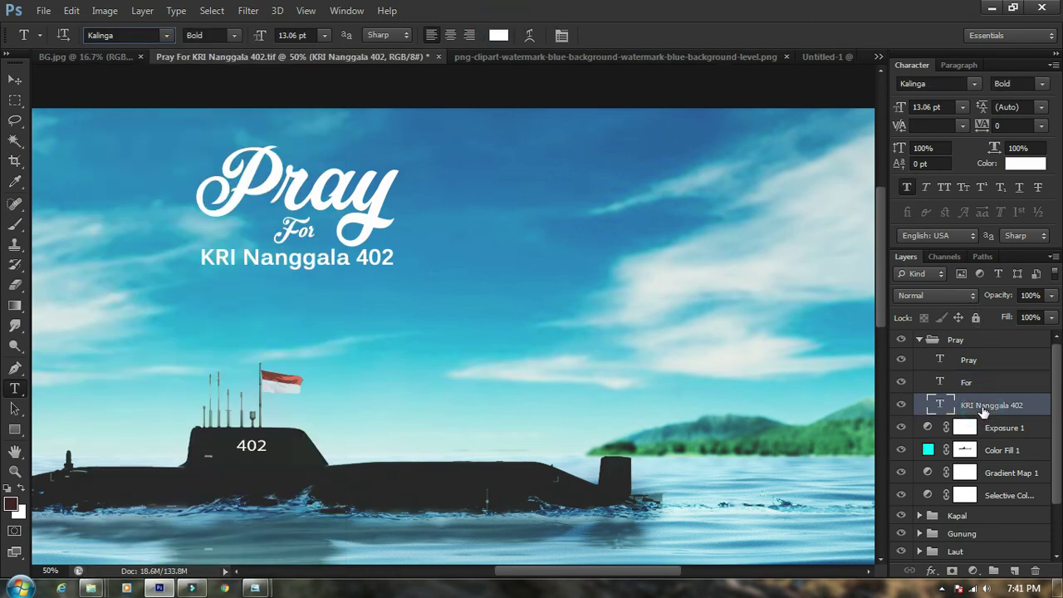
click(133, 35)
click(595, 23)
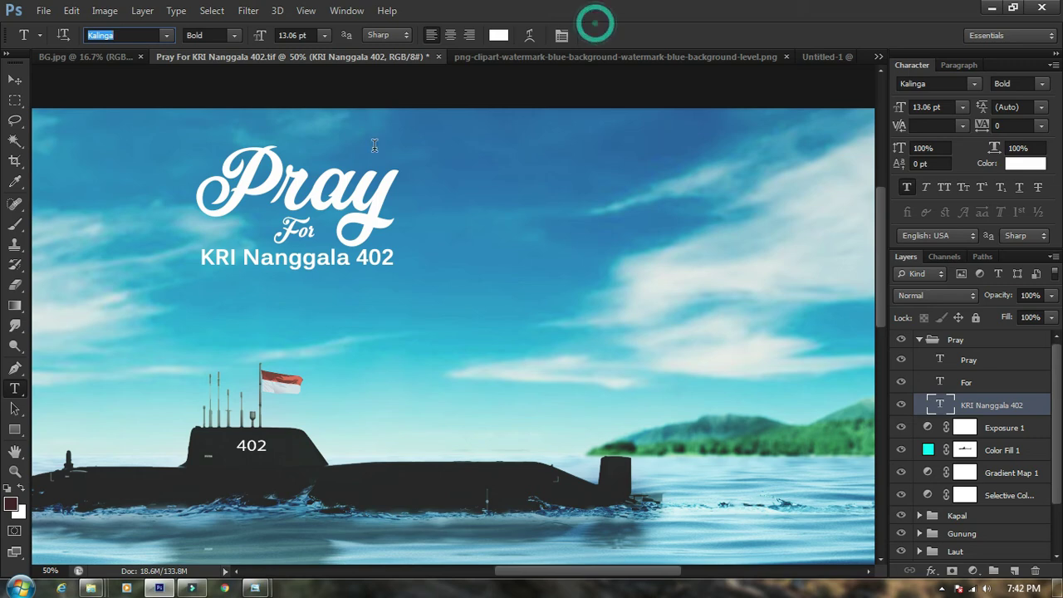
Return to the Move tool, select the Pray text layer, and clear the layer selection
click(15, 79)
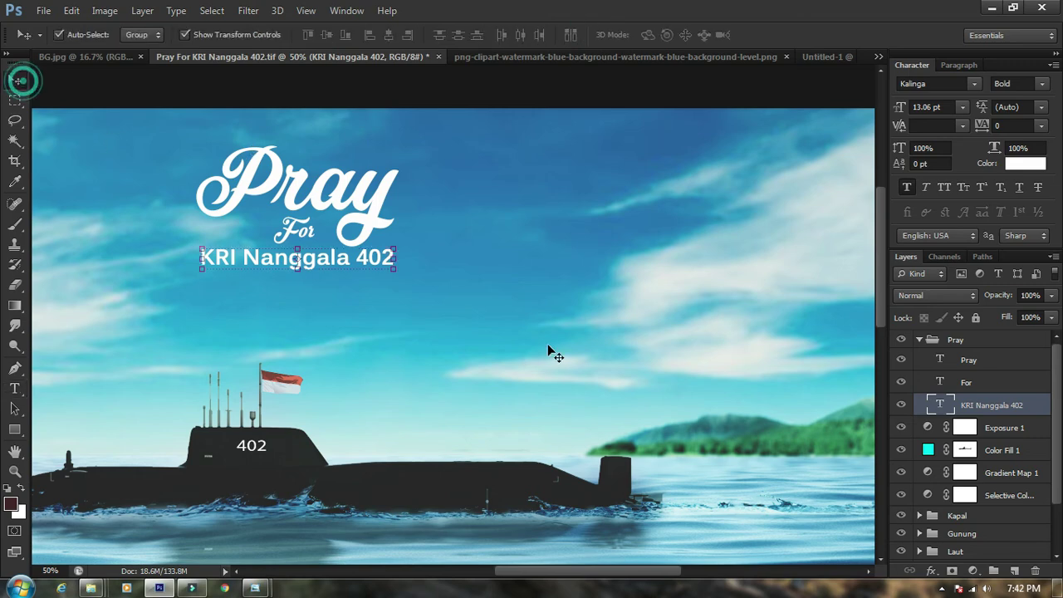
click(989, 361)
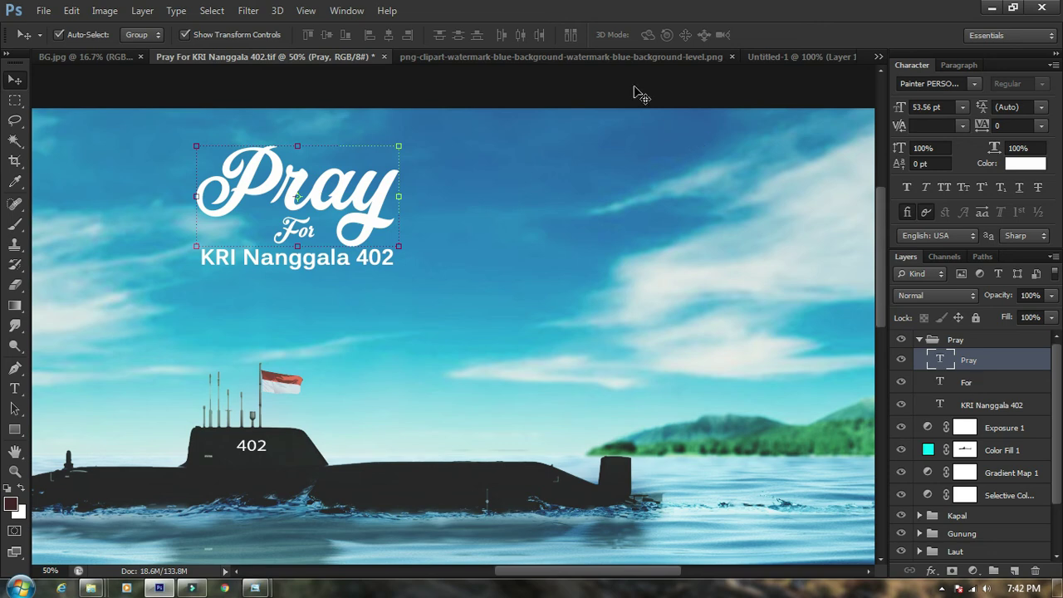
click(539, 100)
scroll(391, 245, down, 1)
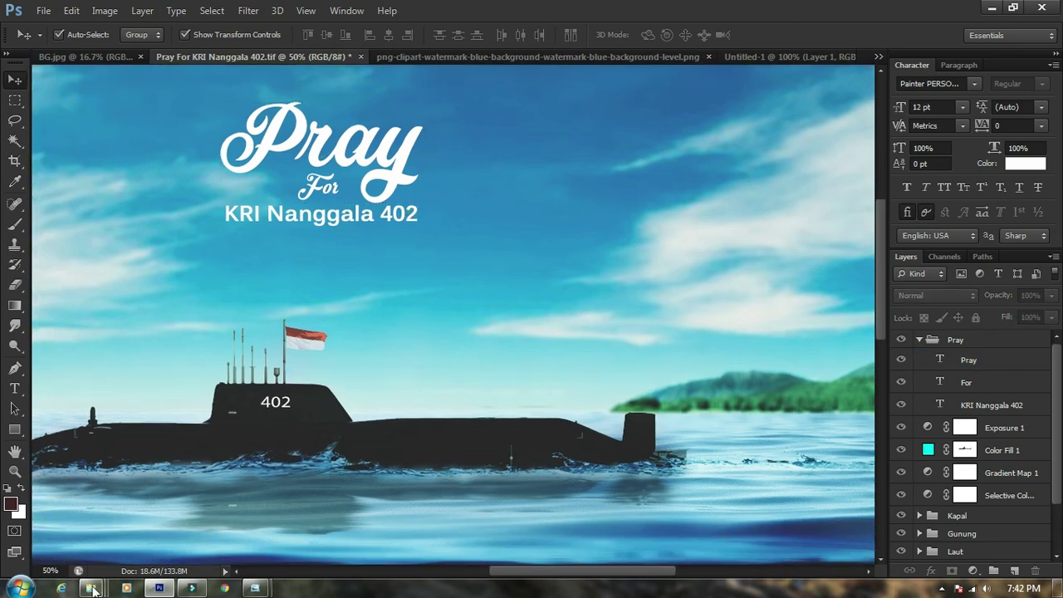
Switch to Windows Explorer and open the Font File folder under D:\APLIKASI PROGRAM PC\FONTS\FONT 2020
mouse_move(93, 590)
click(209, 537)
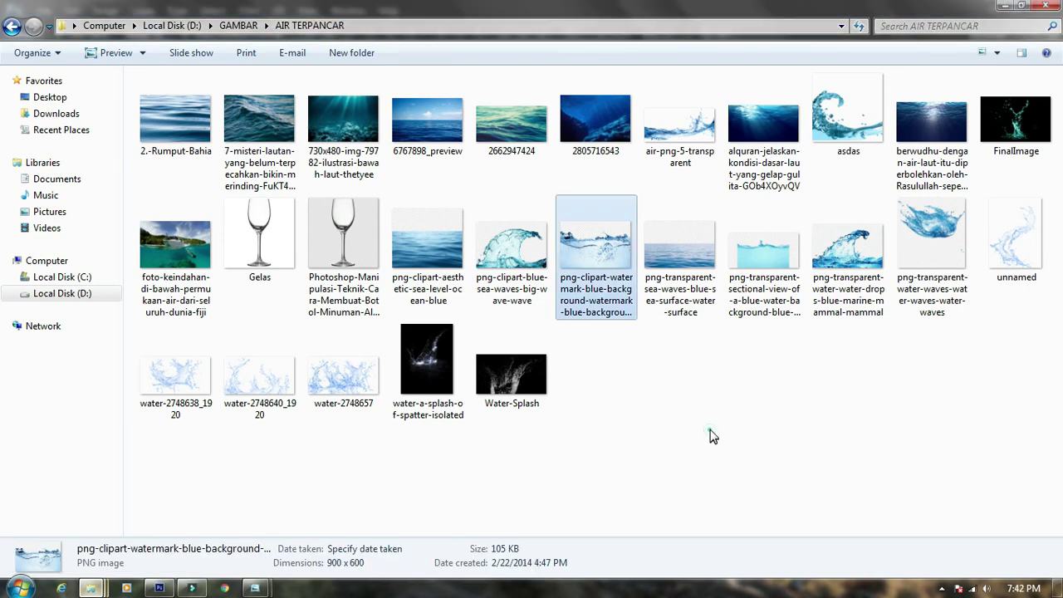
click(83, 296)
double_click(190, 131)
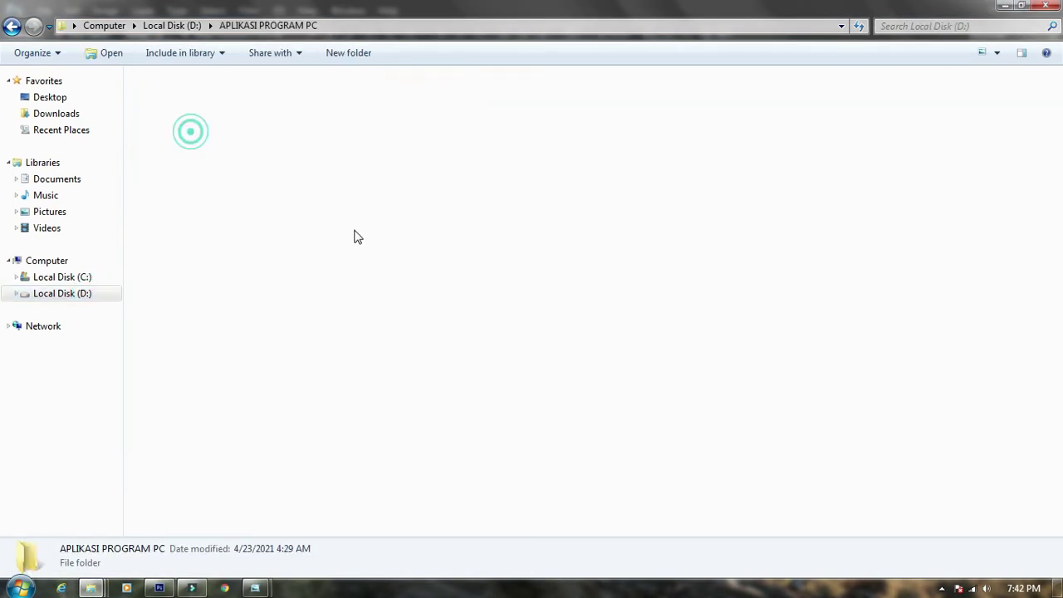
double_click(528, 127)
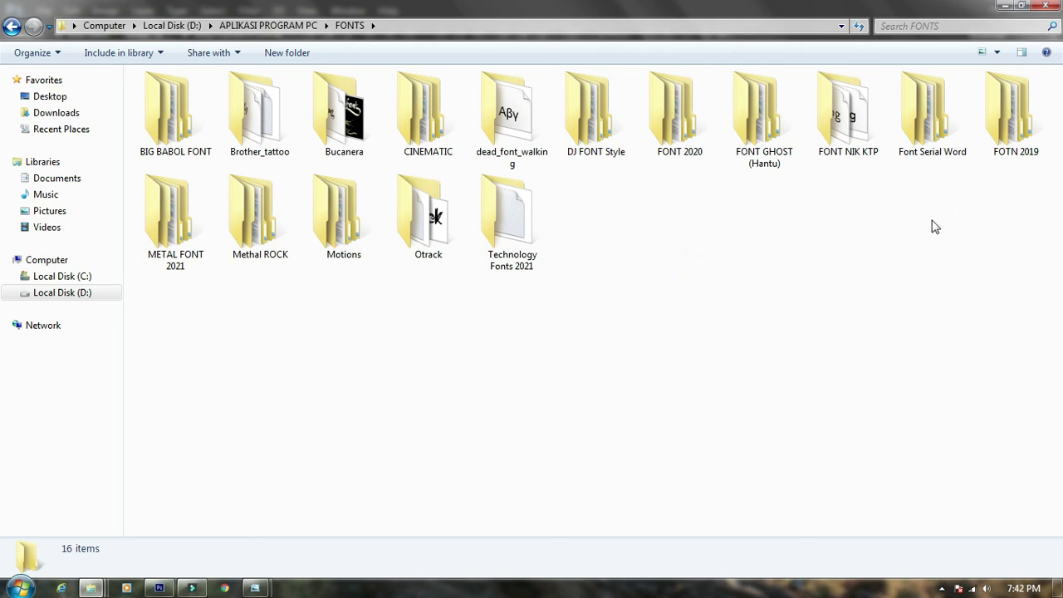
double_click(683, 117)
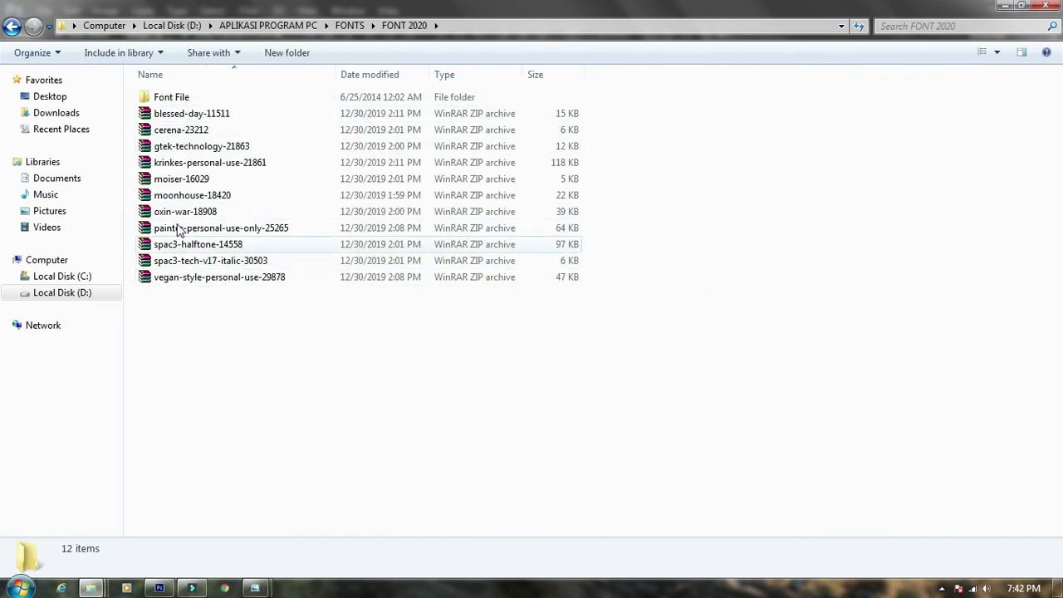
double_click(185, 99)
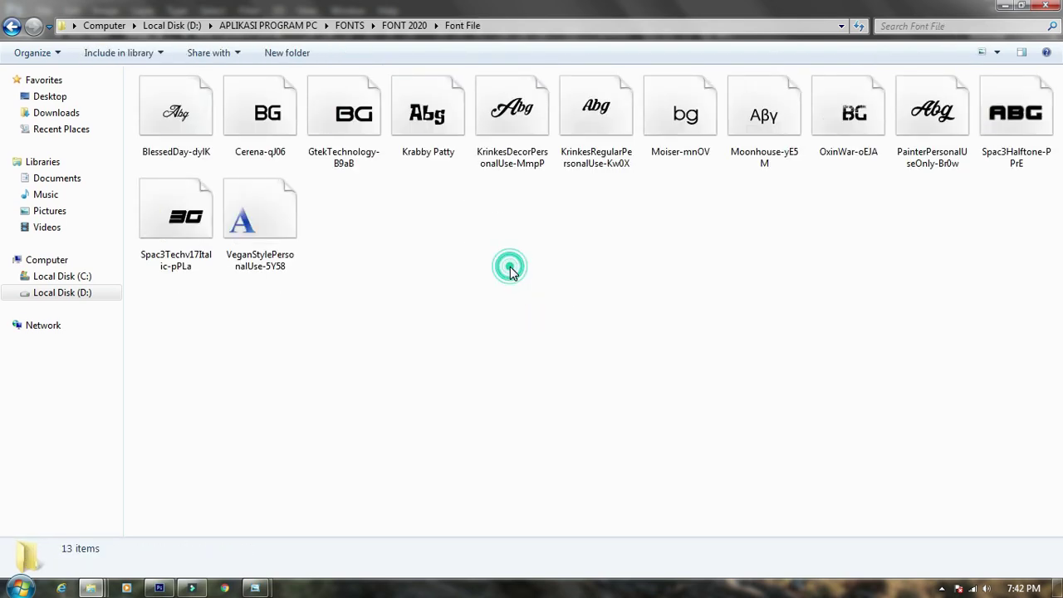
Point out the KrinkesDecorPersonalUse-MmpP and PainterPersonalUseOnly-Br0w font files, and return to the refreshed FONTS folder
click(507, 98)
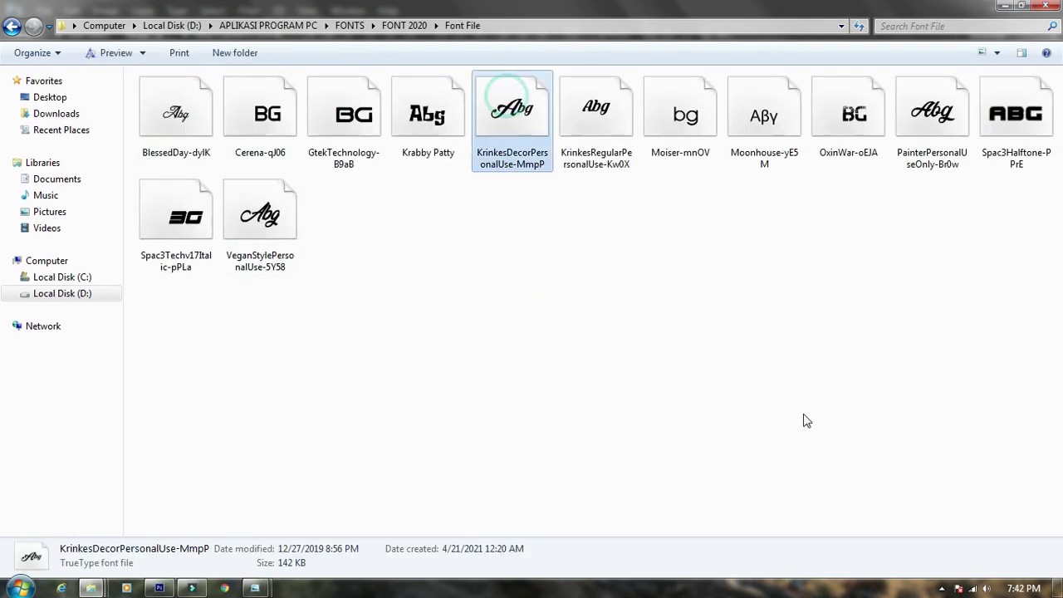
click(938, 117)
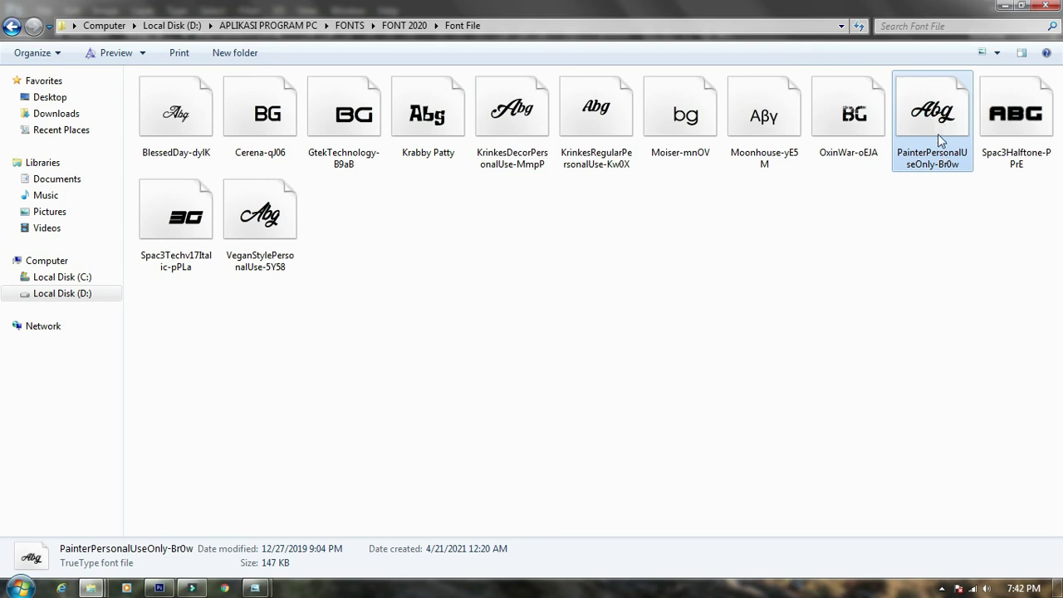
click(703, 309)
key(BackSpace)
key(BackSpace)
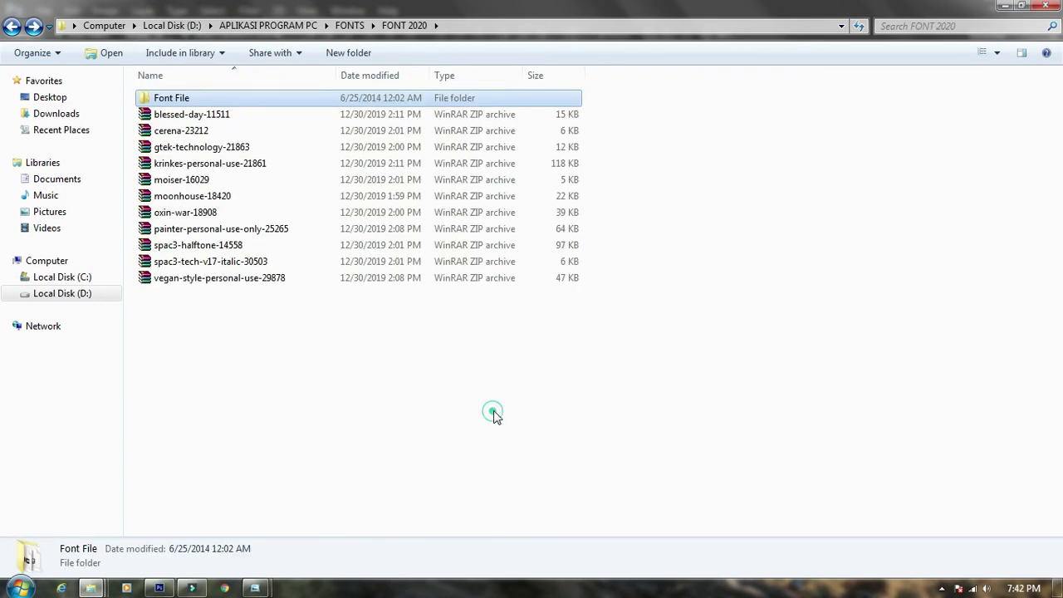
right_click(698, 288)
click(728, 311)
View the font files in the FONT folder of METAL FONT 2021, and switch back to the Photoshop composite
double_click(160, 207)
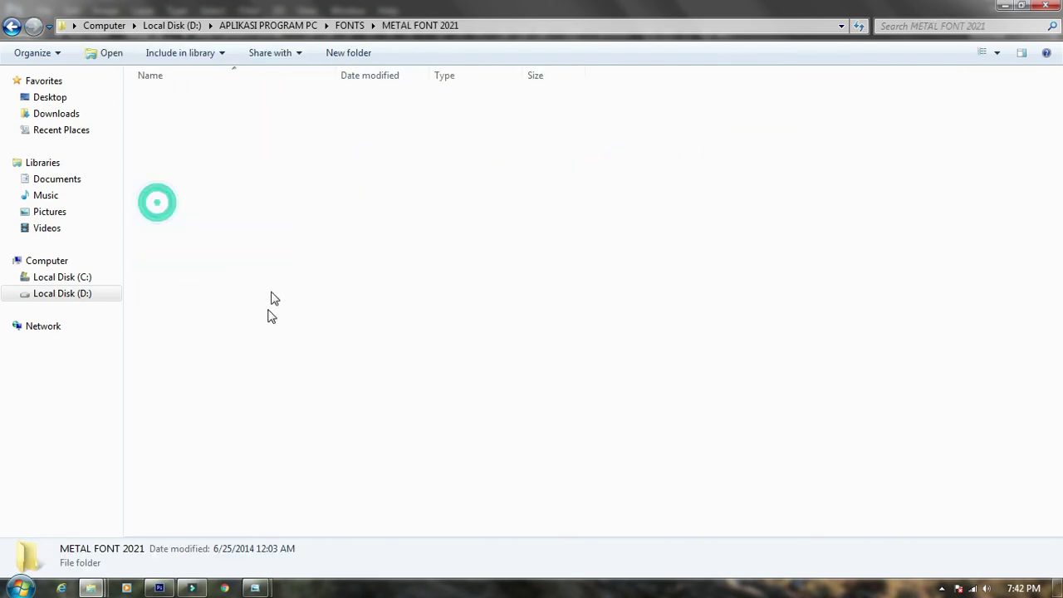
click(233, 98)
double_click(233, 97)
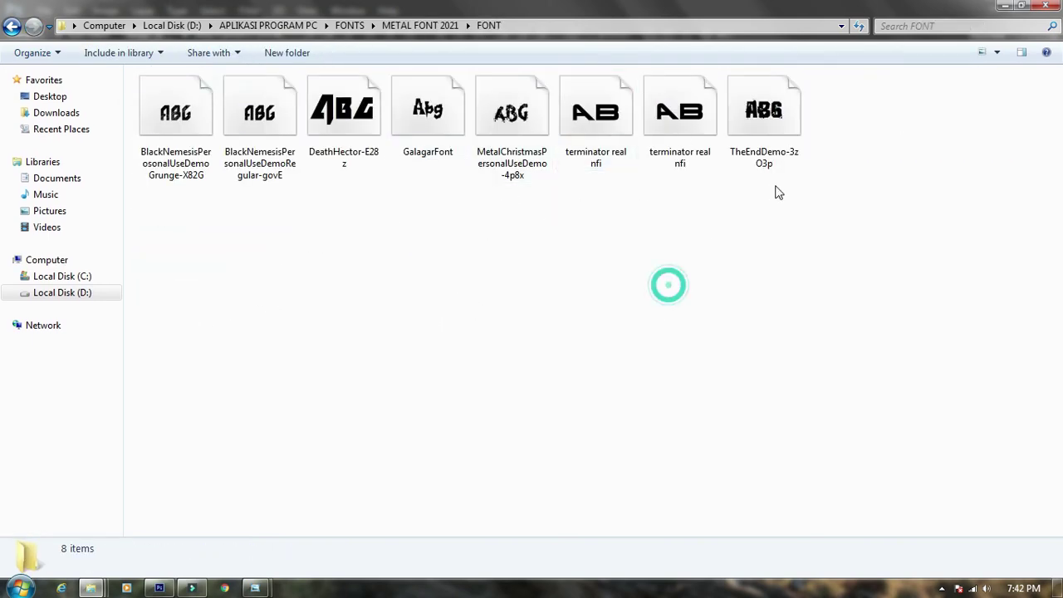
key(BackSpace)
key(BackSpace)
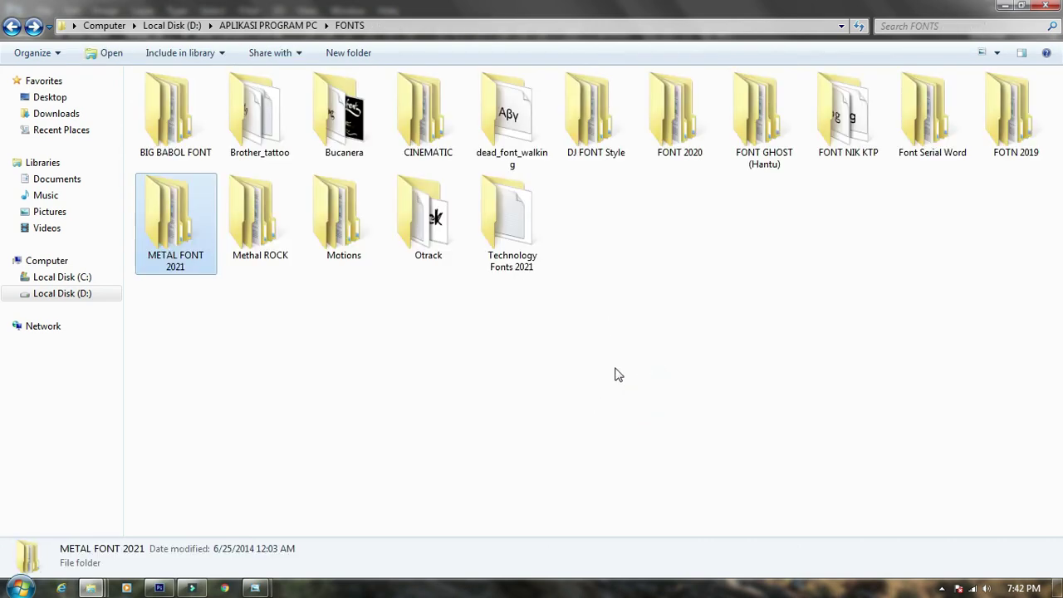
right_click(781, 296)
click(786, 347)
click(1005, 5)
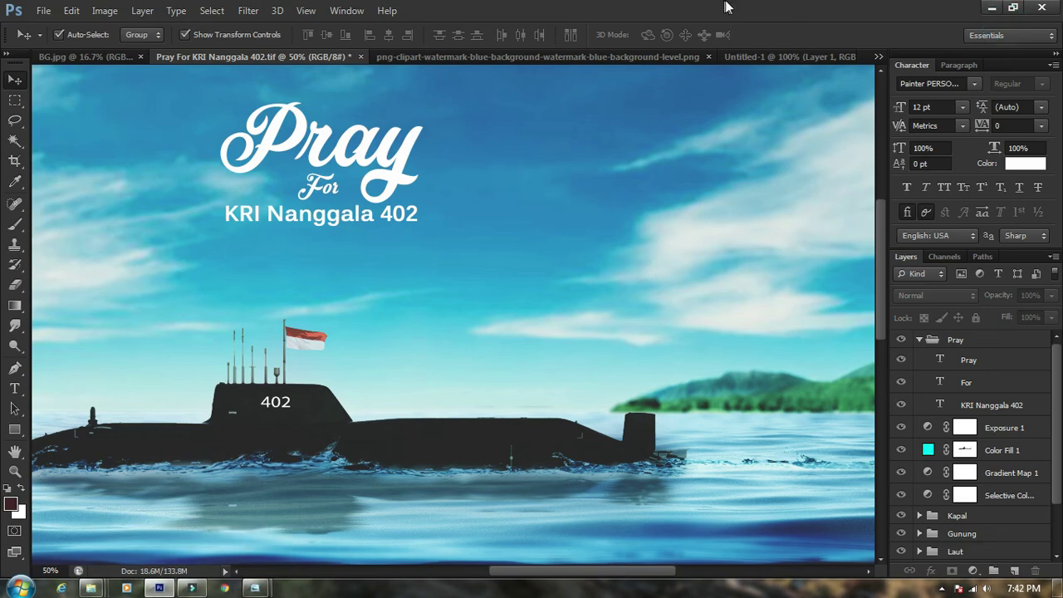
Try to pick the underwater quote text on the canvas, and collapse the Pray layer group
drag(487, 415, 539, 208)
drag(541, 420, 550, 366)
drag(424, 515, 532, 372)
click(508, 336)
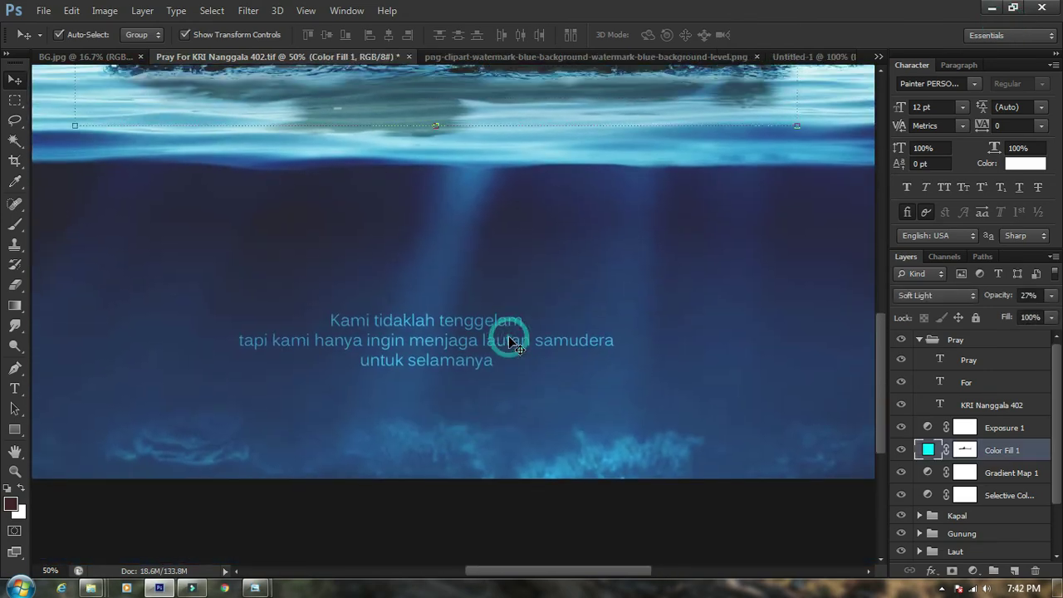
click(919, 341)
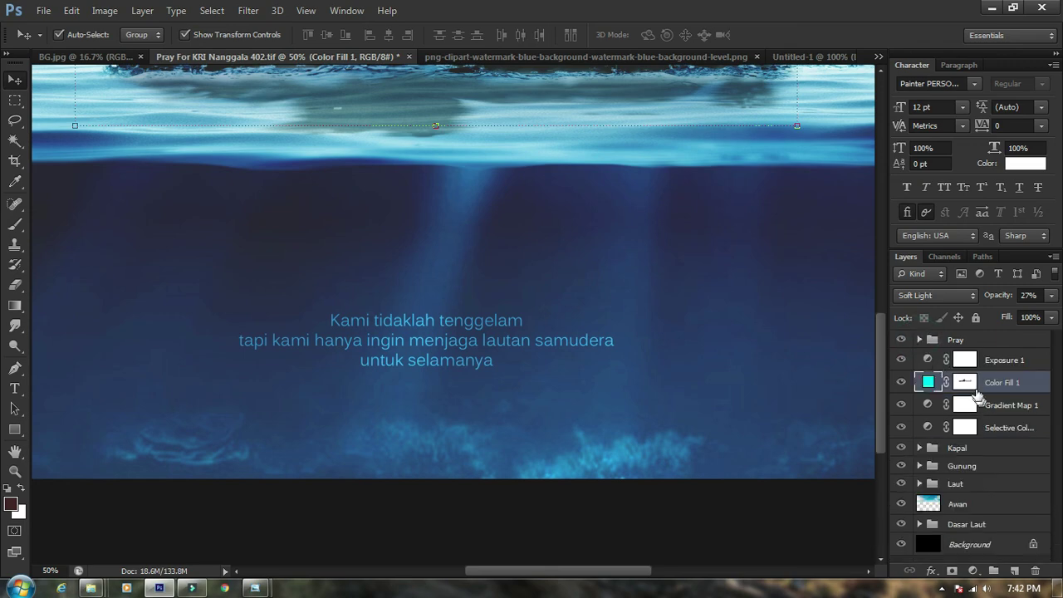
click(919, 340)
click(920, 341)
scroll(987, 483, down, 1)
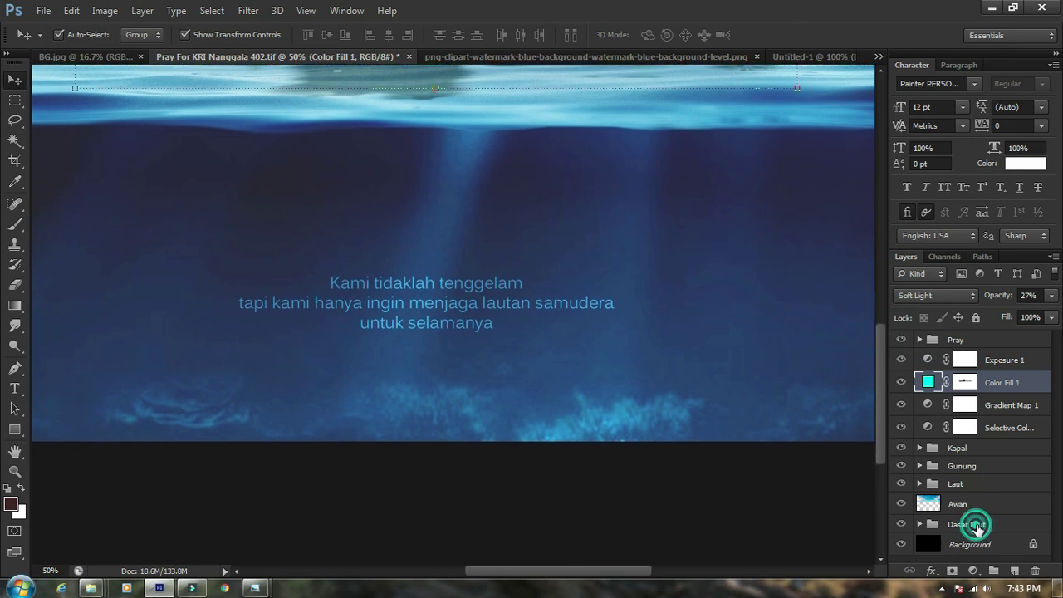
Expand the Dasar Laut group and select its Kami tidaklah tenggelam text layer with the Type tool active
click(972, 525)
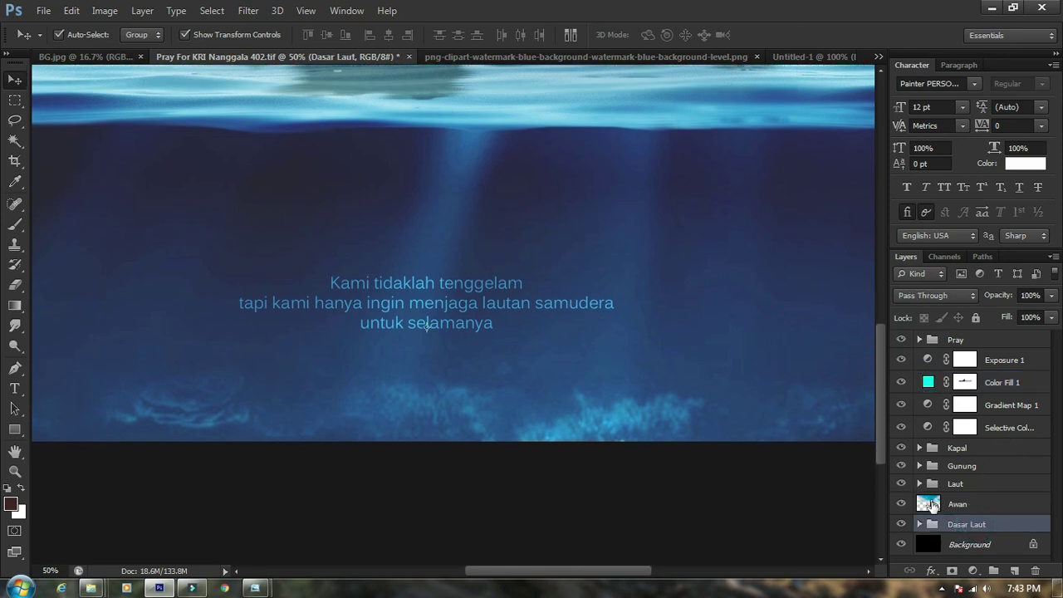
click(920, 524)
scroll(989, 494, down, 3)
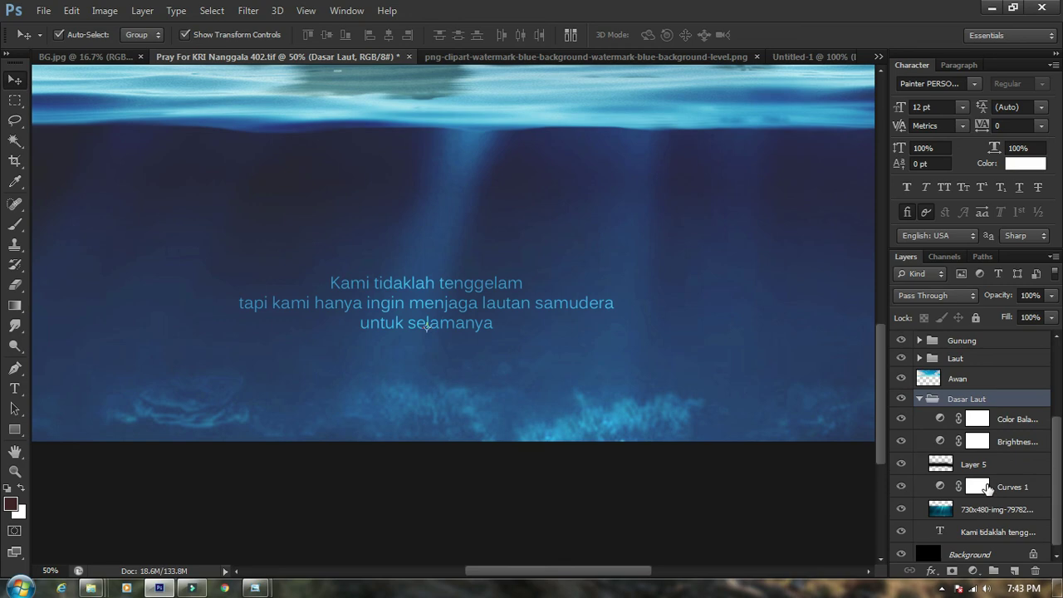
click(990, 526)
key(t)
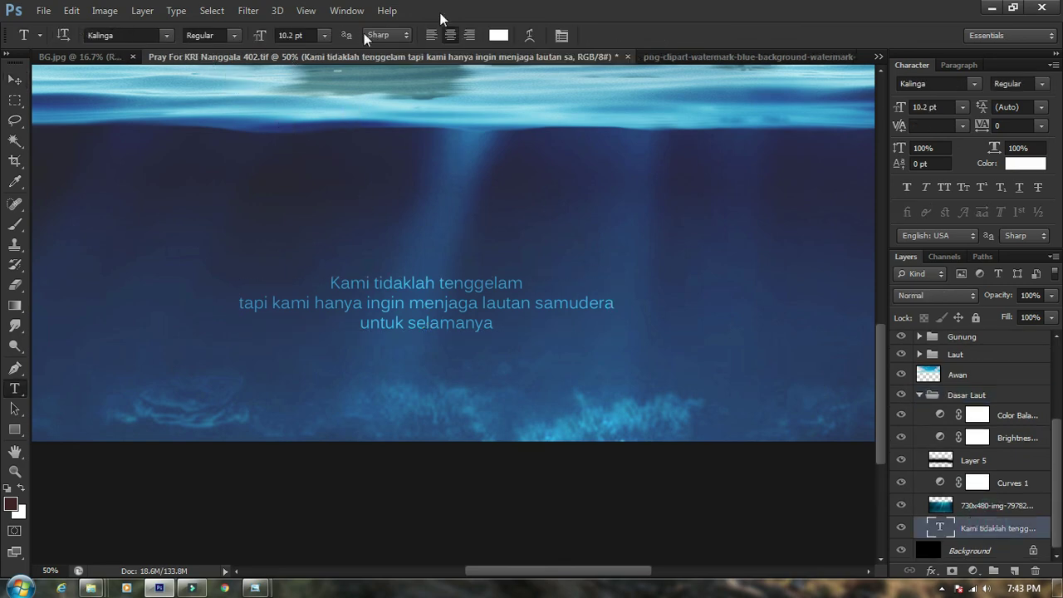
Check the underwater quote's font in the font list and leave it unchanged, with the whole composite in view
click(522, 22)
click(165, 36)
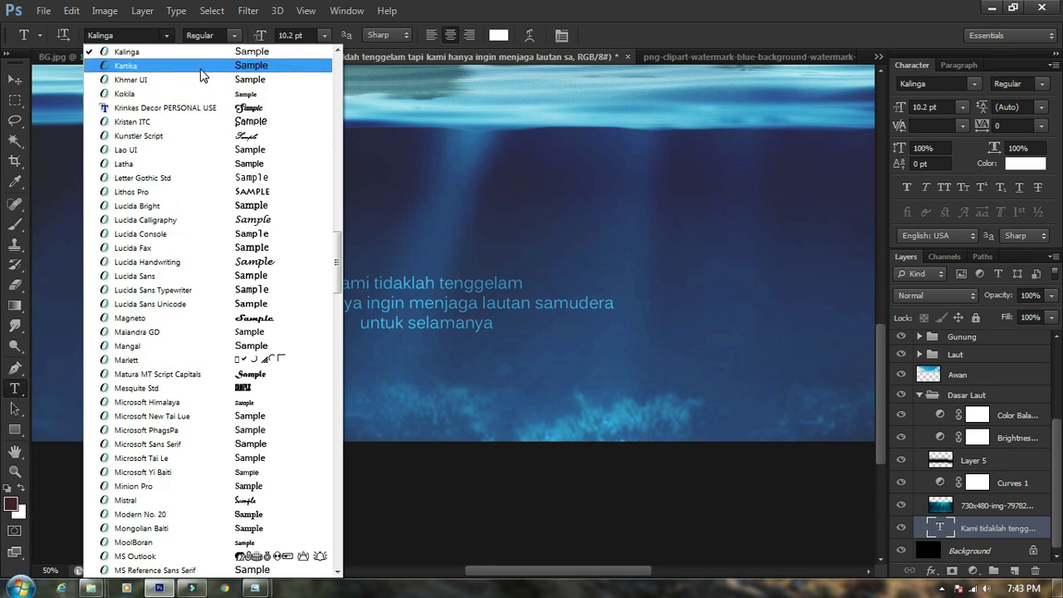
click(724, 21)
drag(571, 292, 600, 233)
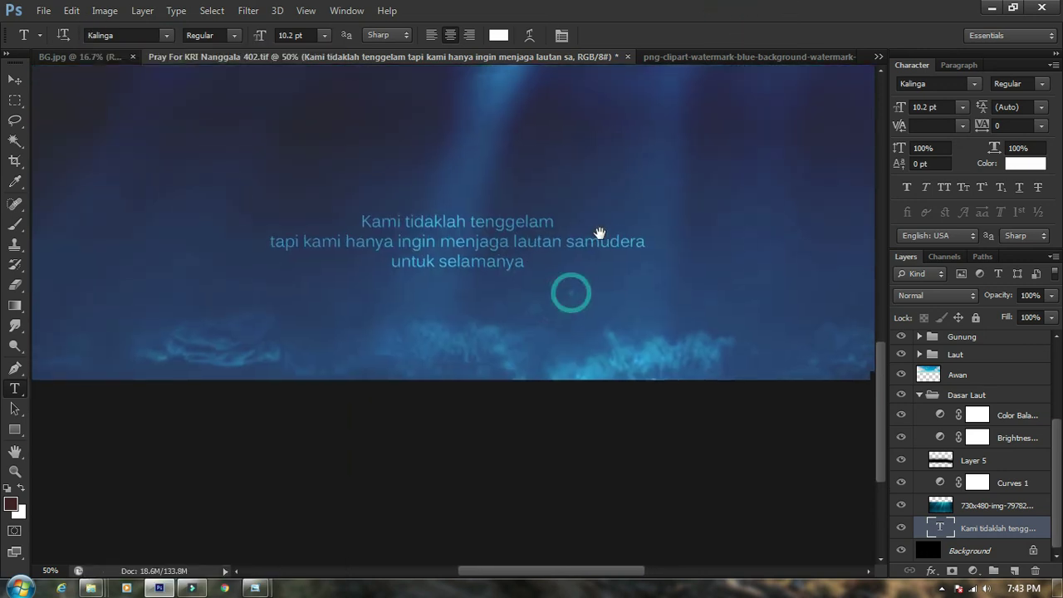
alt+click(602, 223)
alt+click(616, 209)
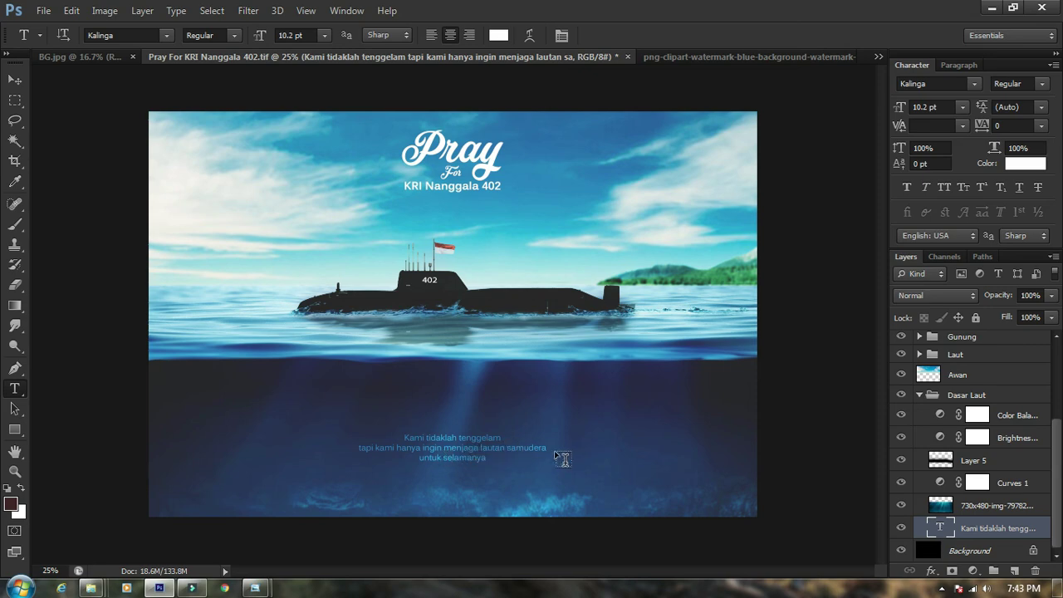
Clear the layer selection with the Move tool and collapse the Dasar Laut group
click(15, 79)
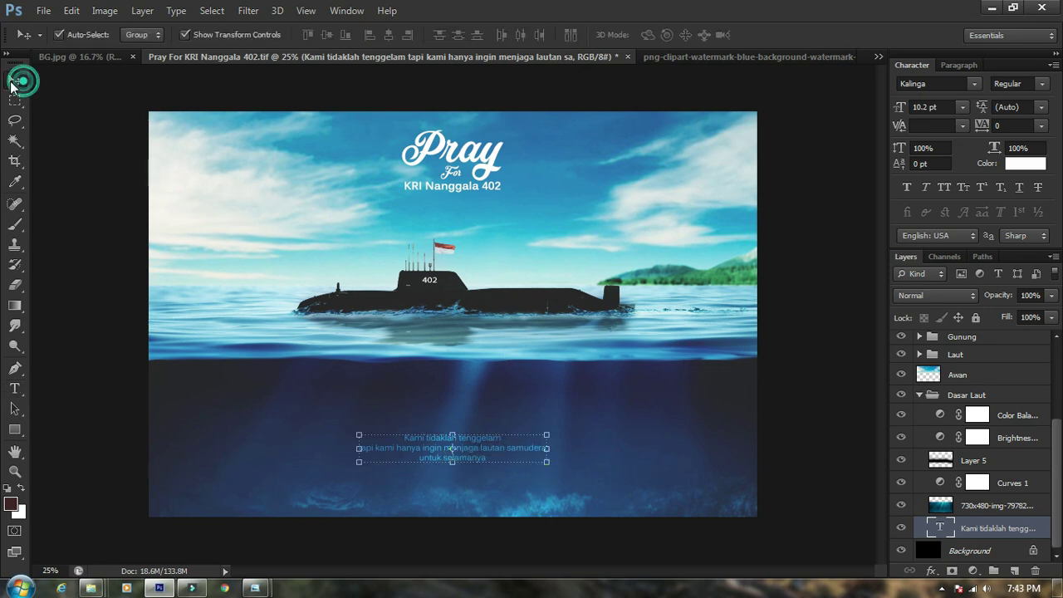
click(781, 254)
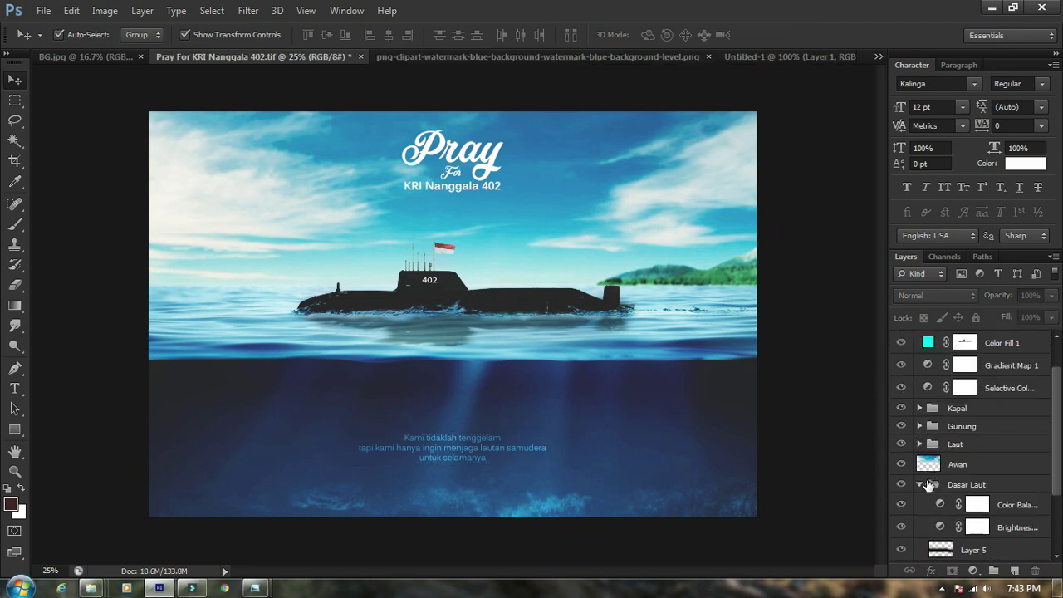
click(920, 484)
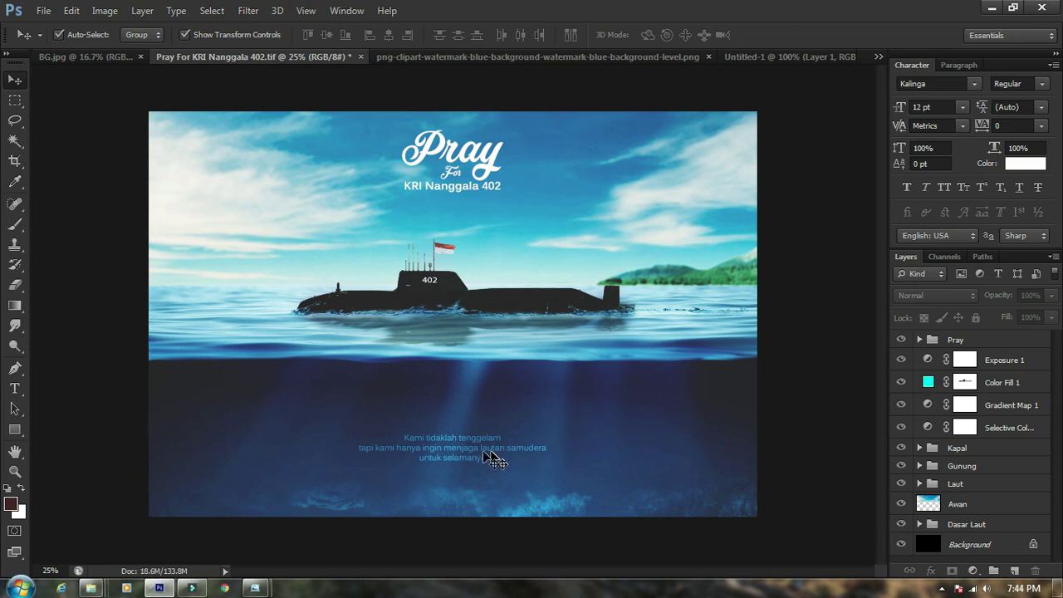
Select the Pray title group on the canvas, and clear the layer selection
click(792, 416)
click(739, 133)
click(472, 151)
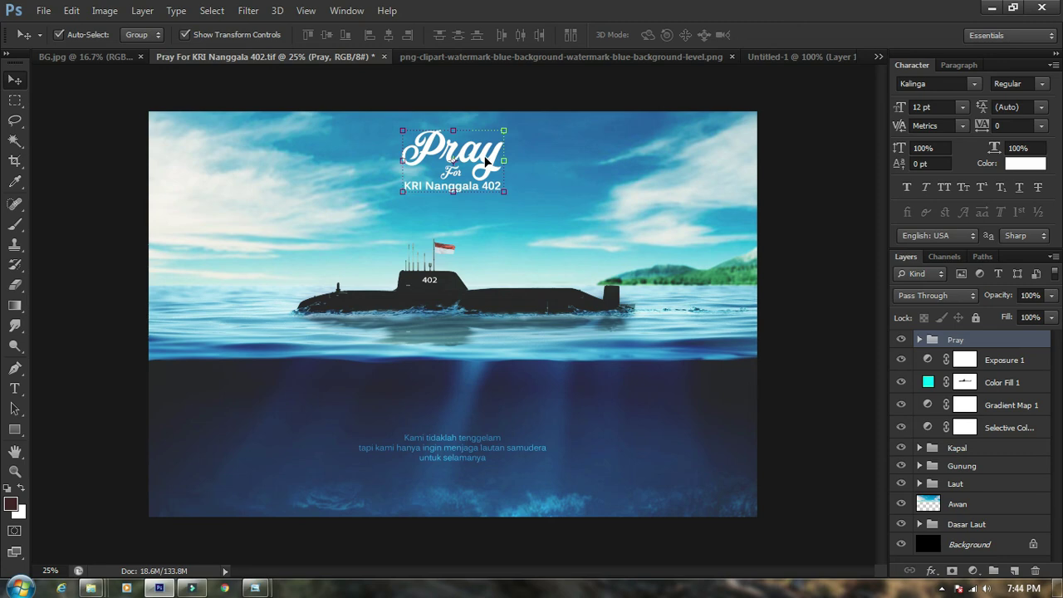
click(803, 149)
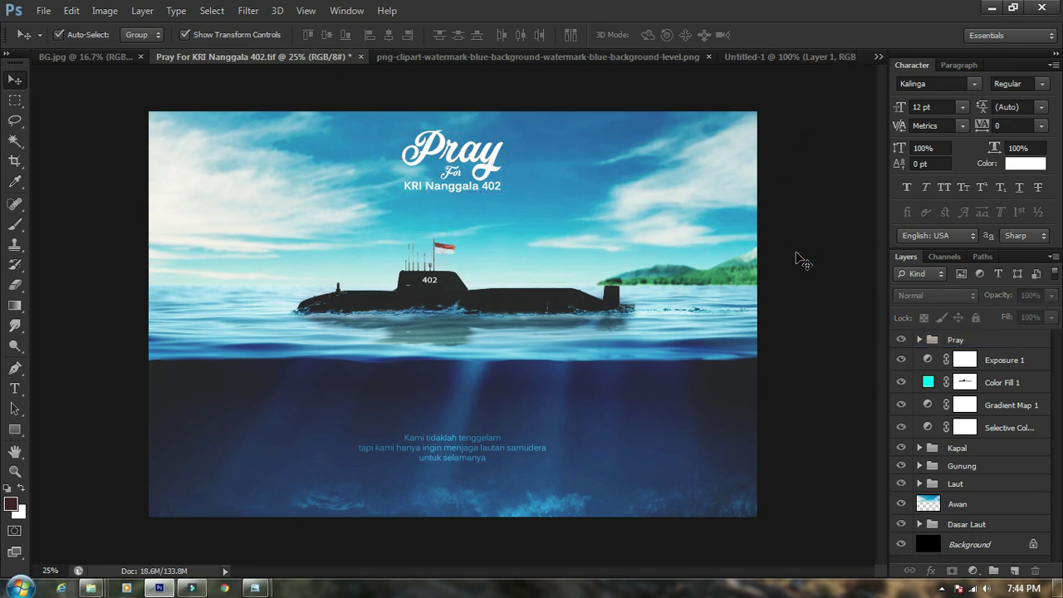